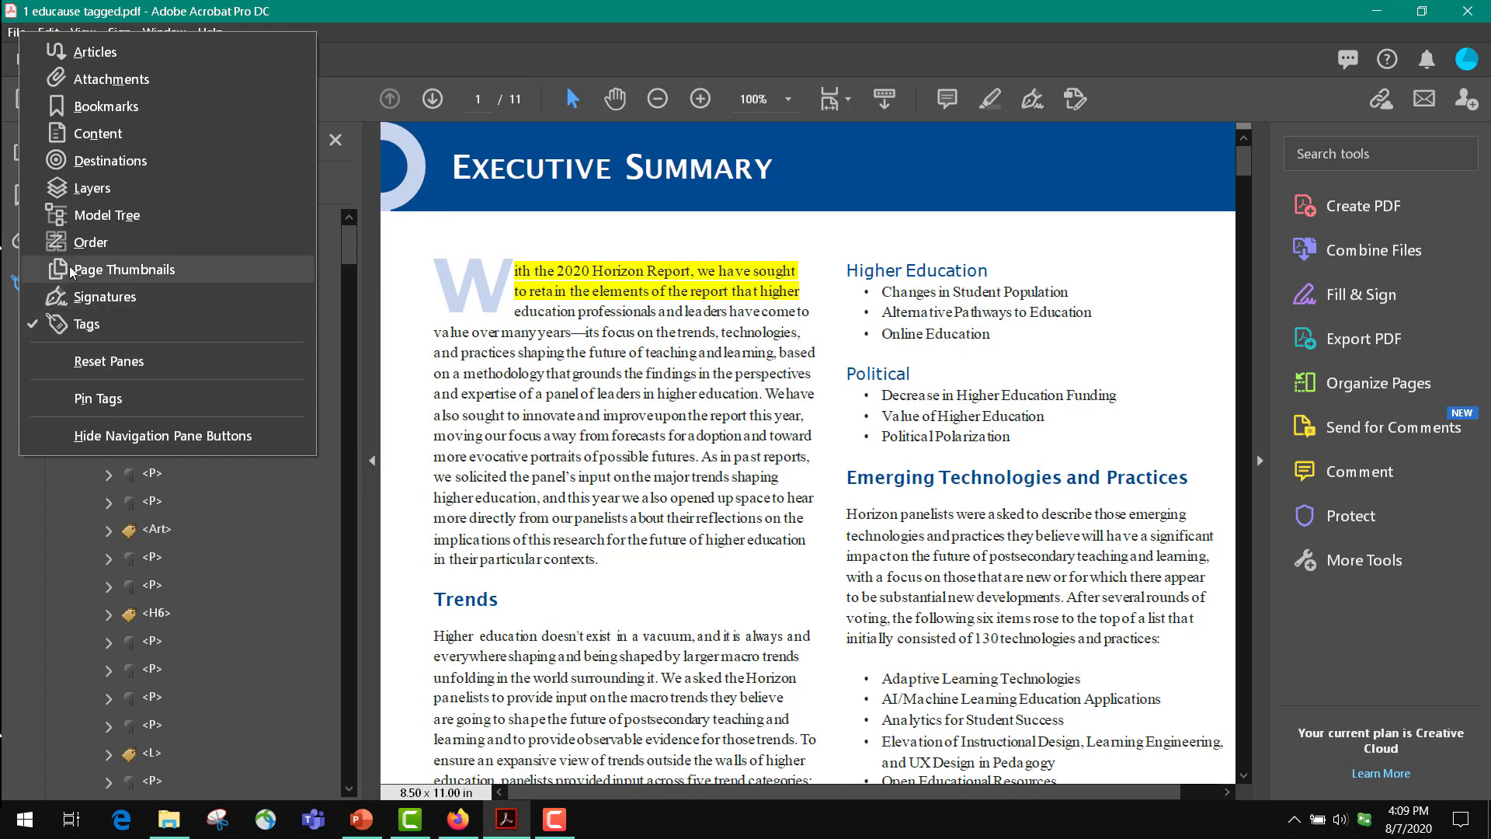
- Display the reading order of the tagged EDUCAUSE PDF in the navigation area, and collapse and restore the tools area
left_click(78, 247)
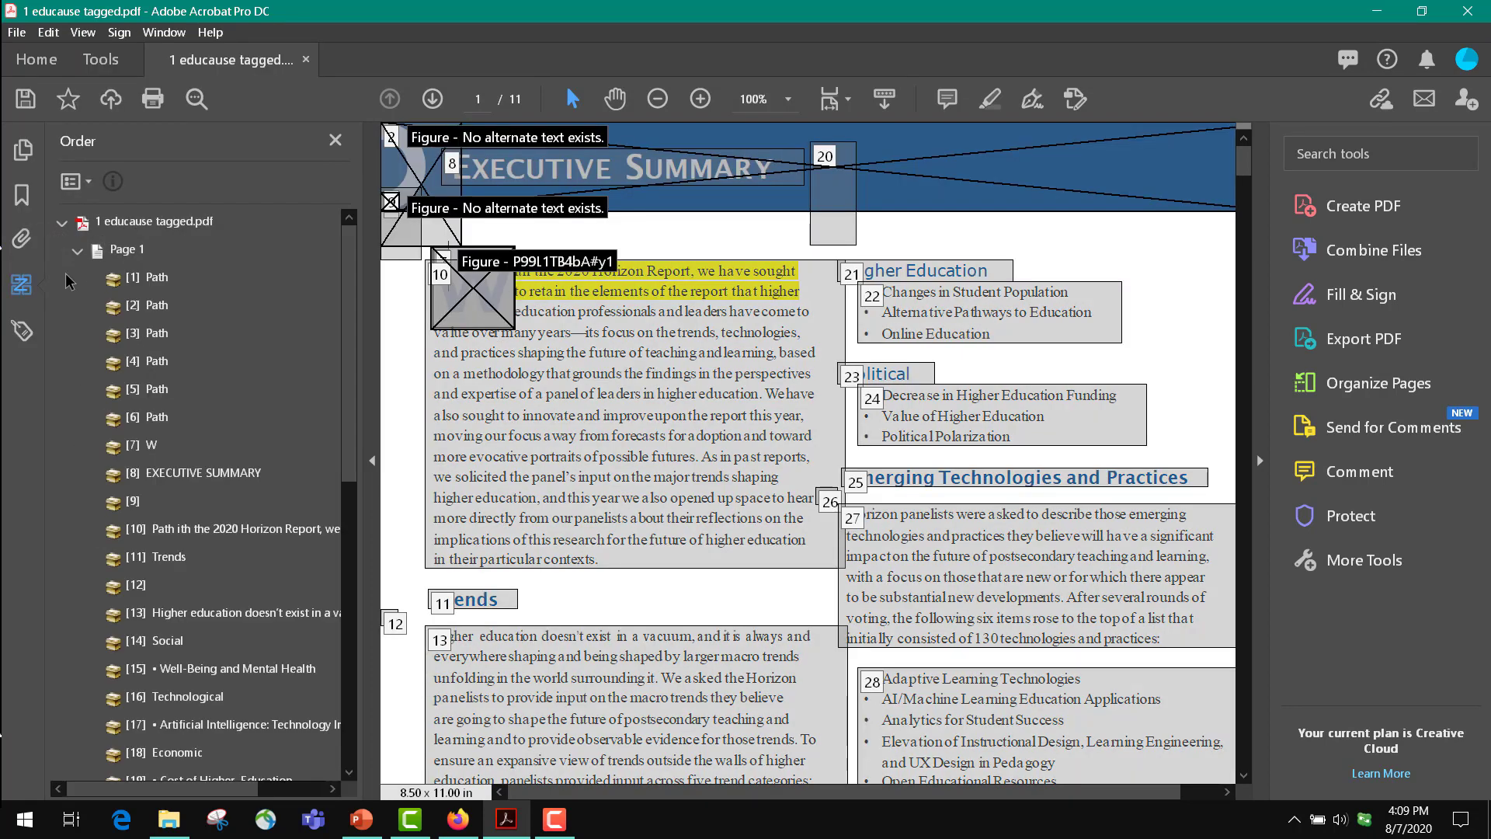
right_click(20, 405)
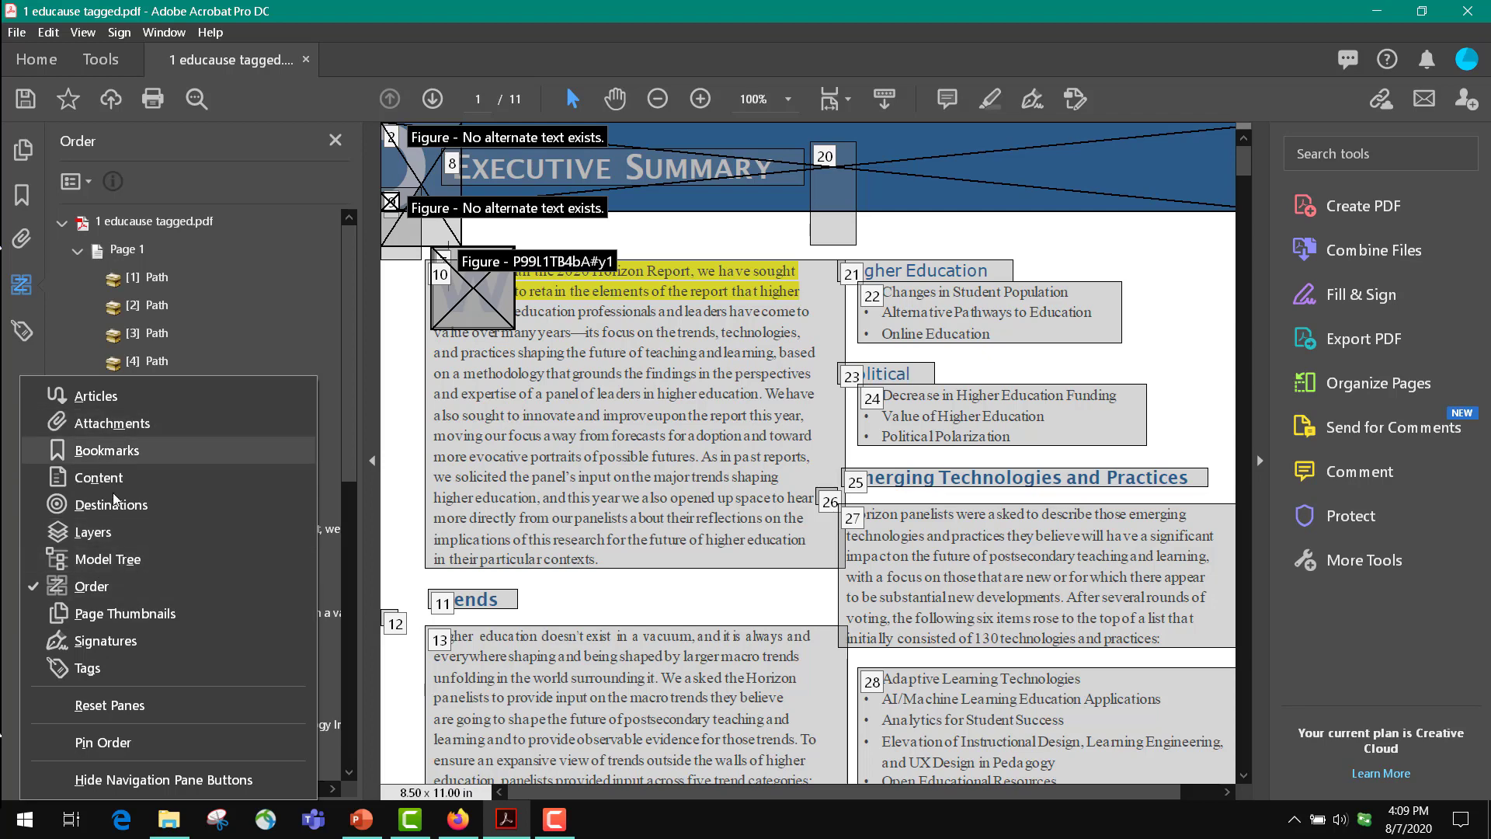
left_click(1260, 462)
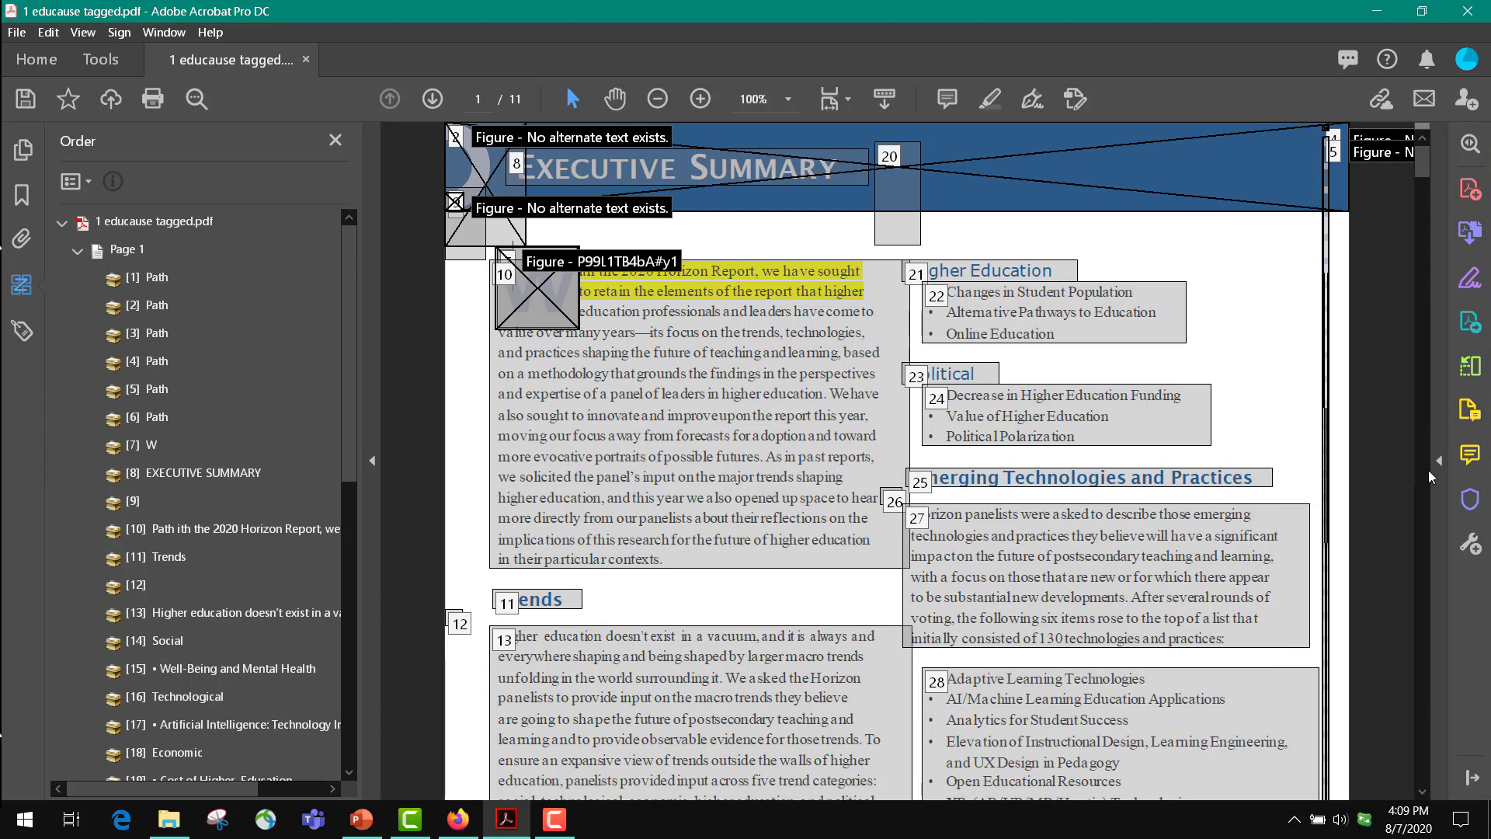
left_click(1438, 466)
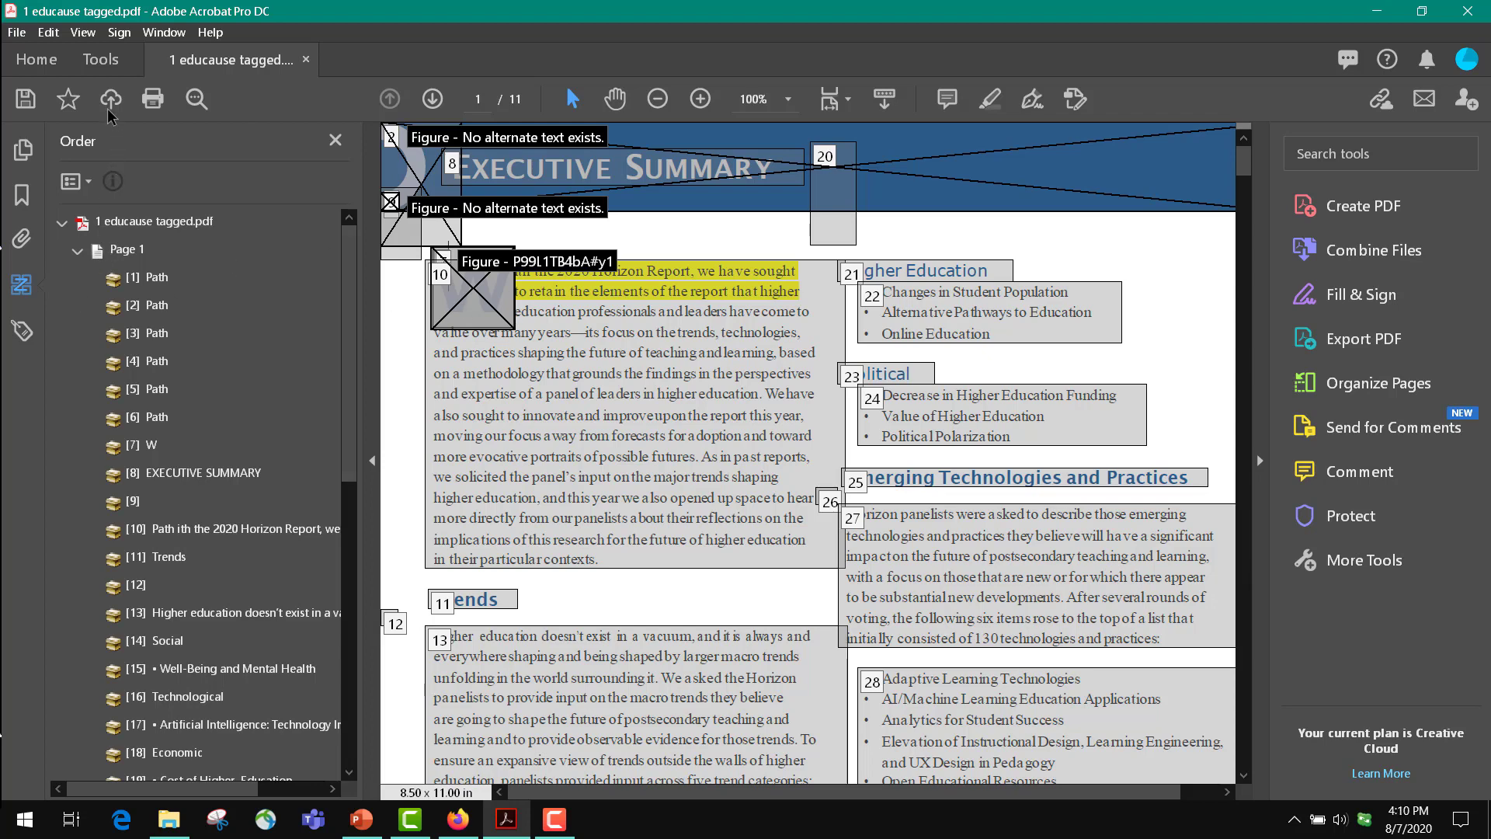
- Add the Scan & OCR, Edit PDF, Prepare Form and Accessibility tools to the list of quick-access tools
left_click(87, 62)
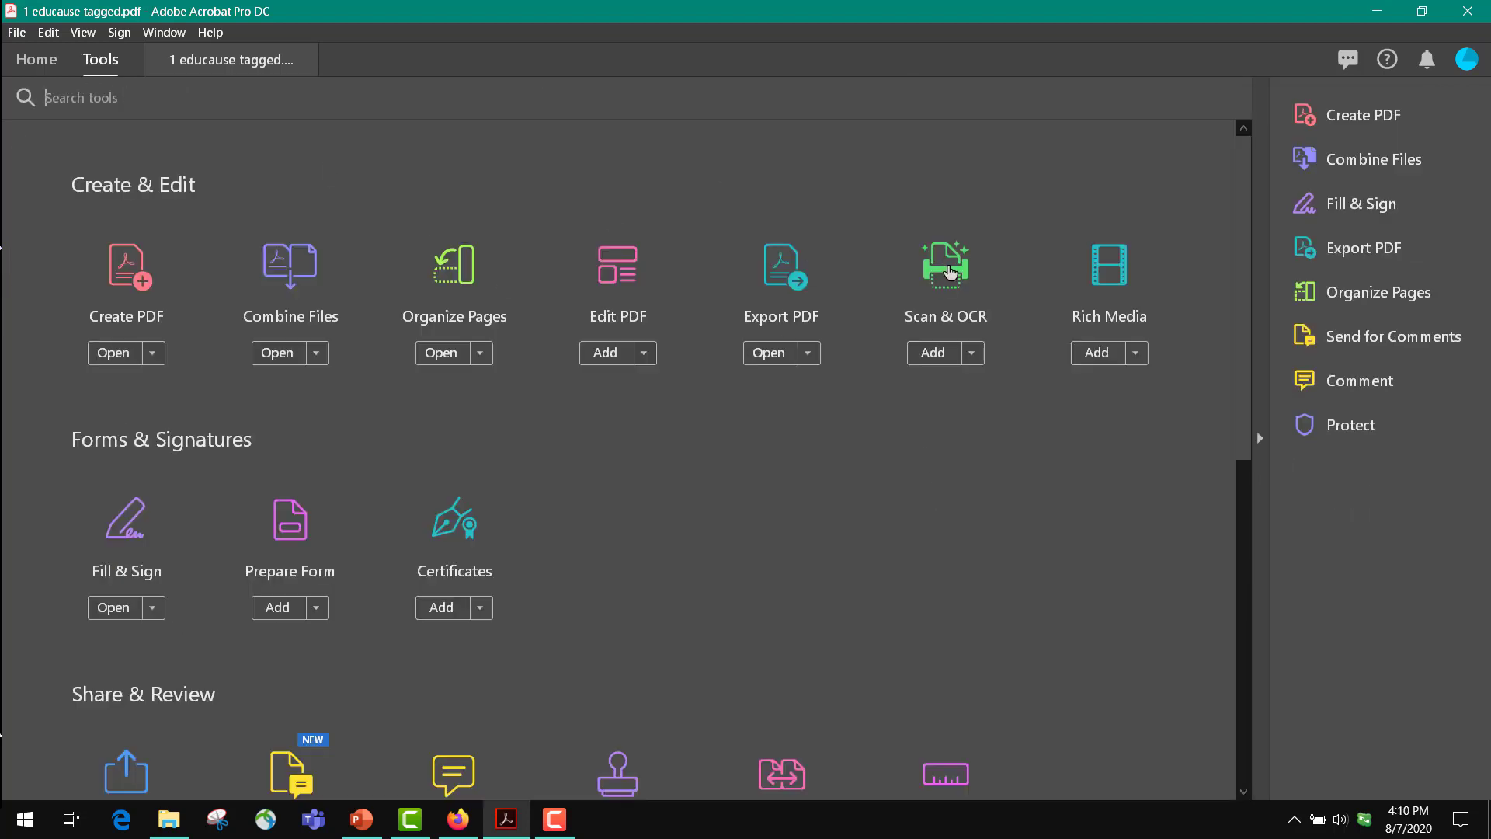
left_click(930, 357)
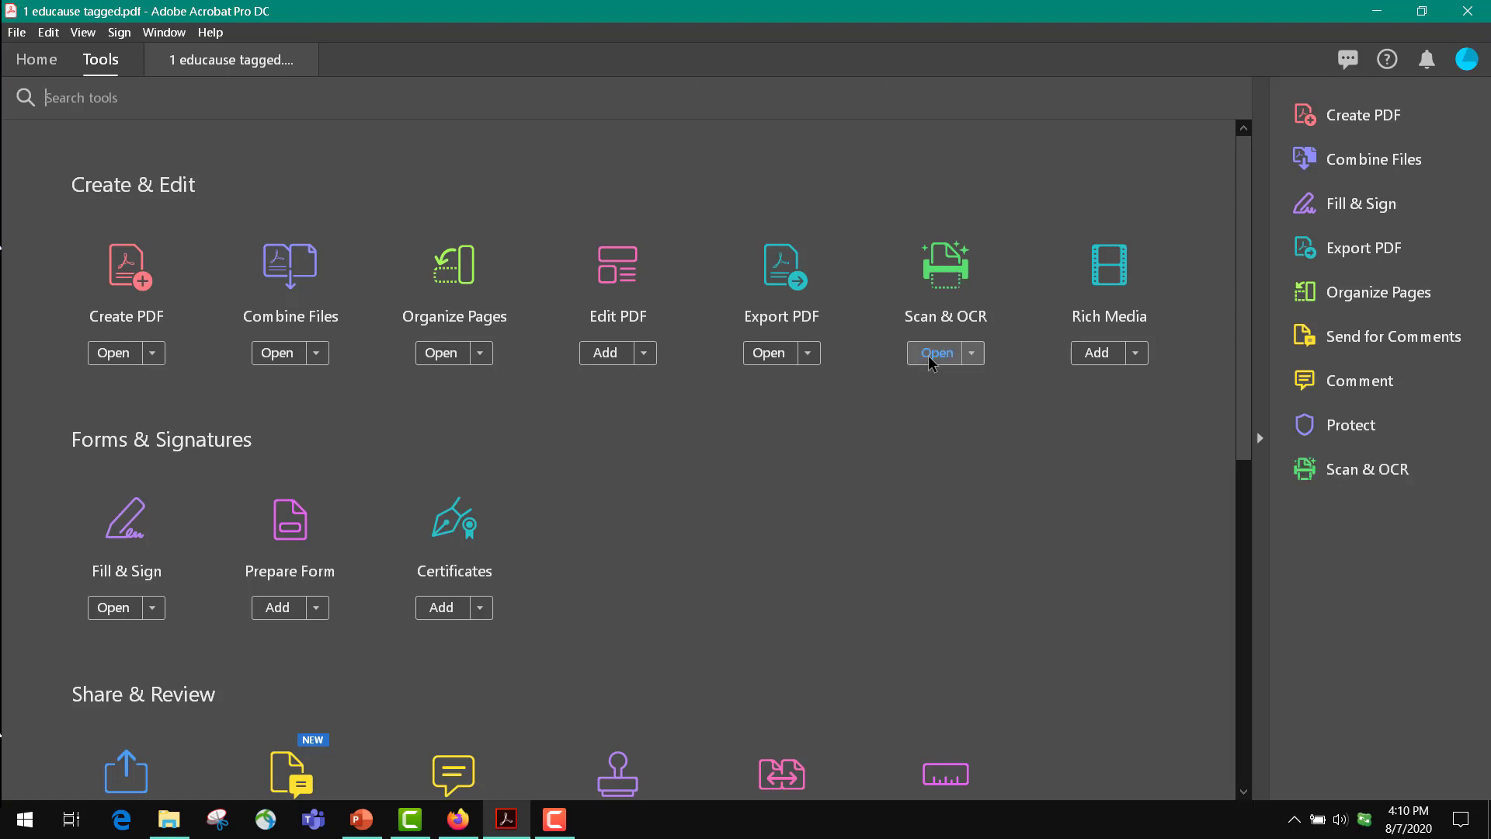
left_click(612, 357)
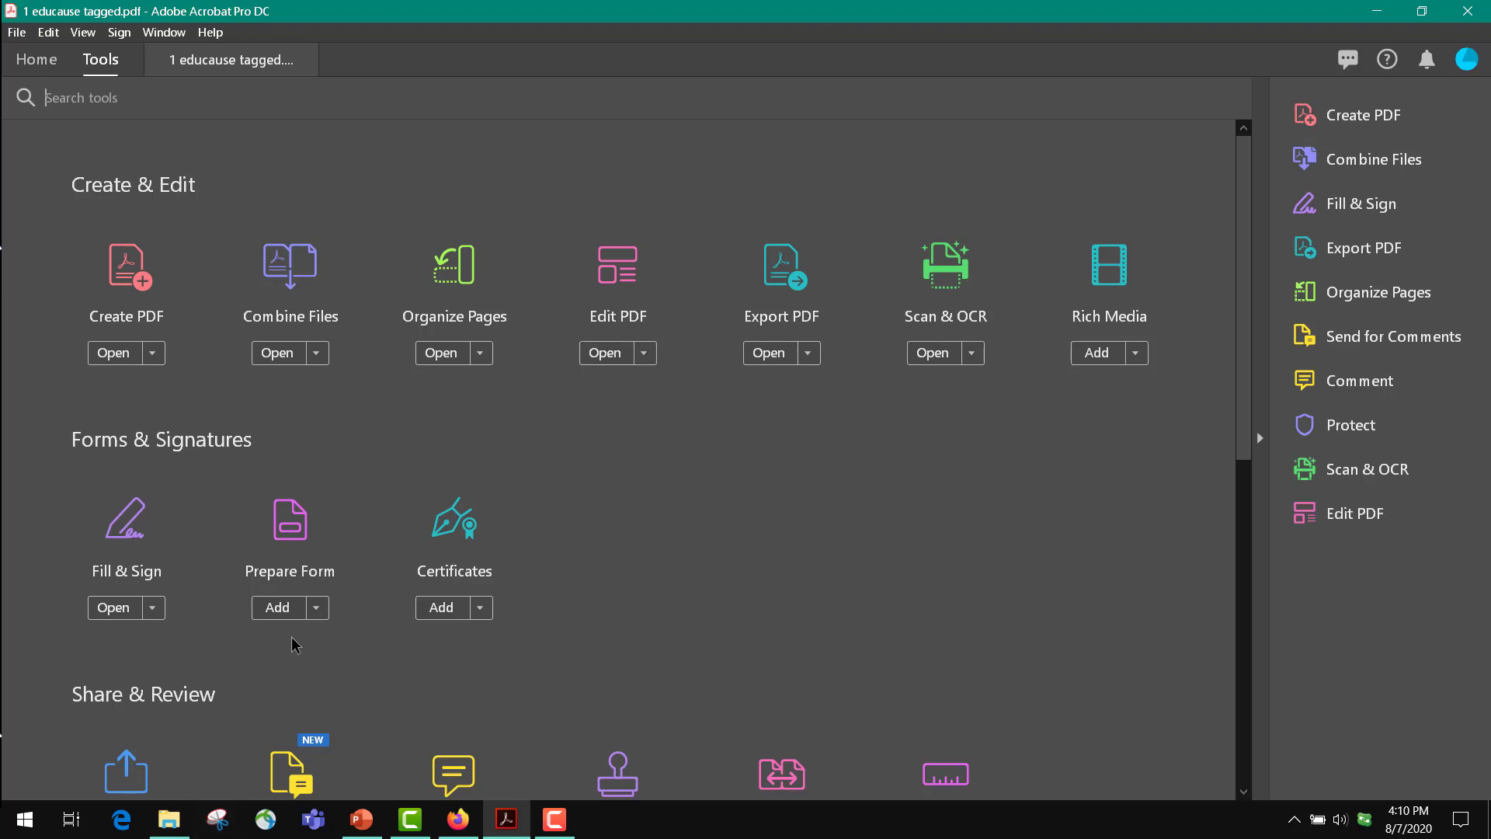
left_click(280, 615)
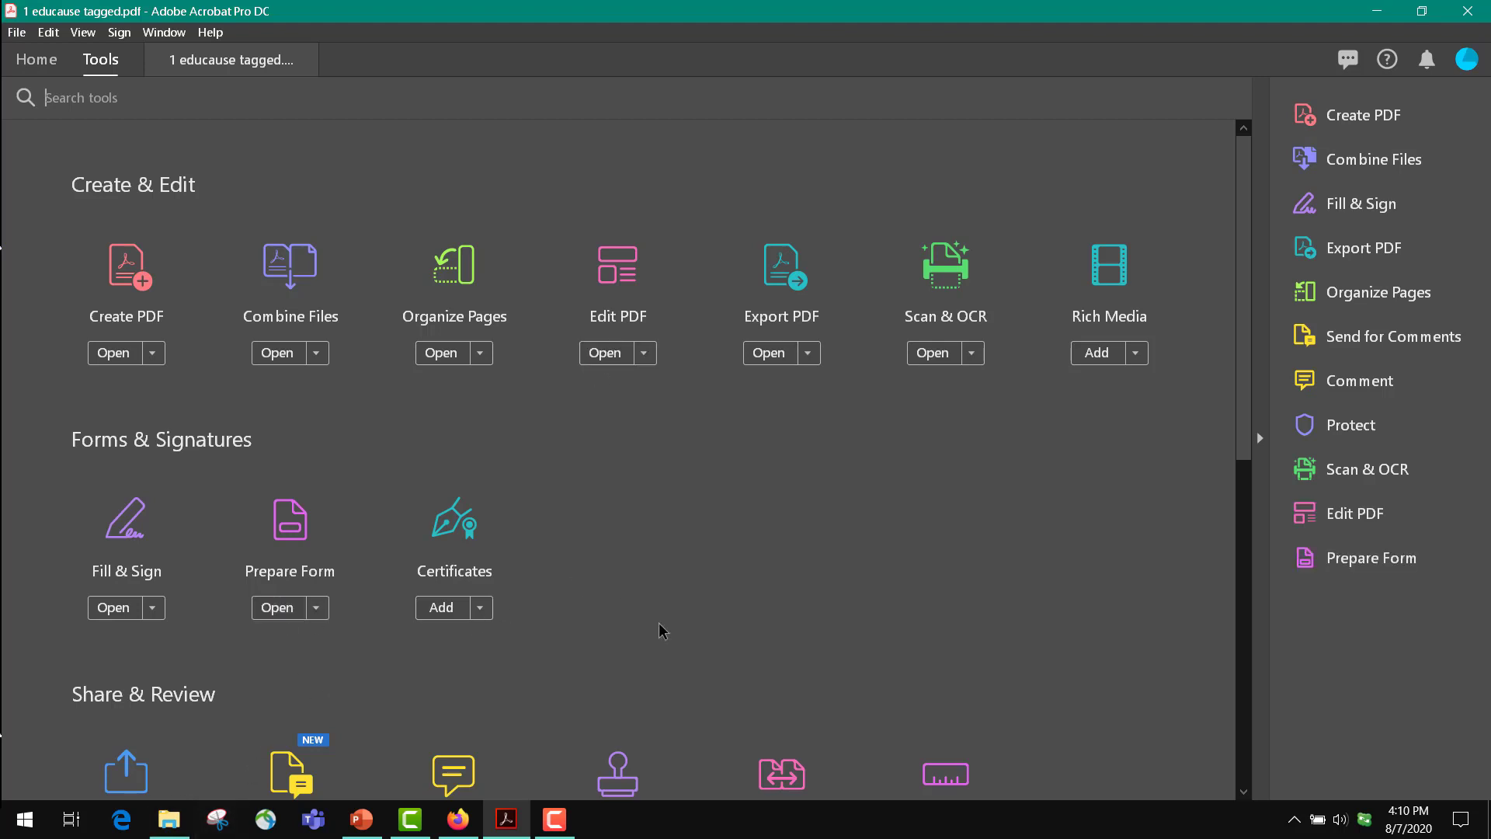
scroll(660, 628, "down", 5)
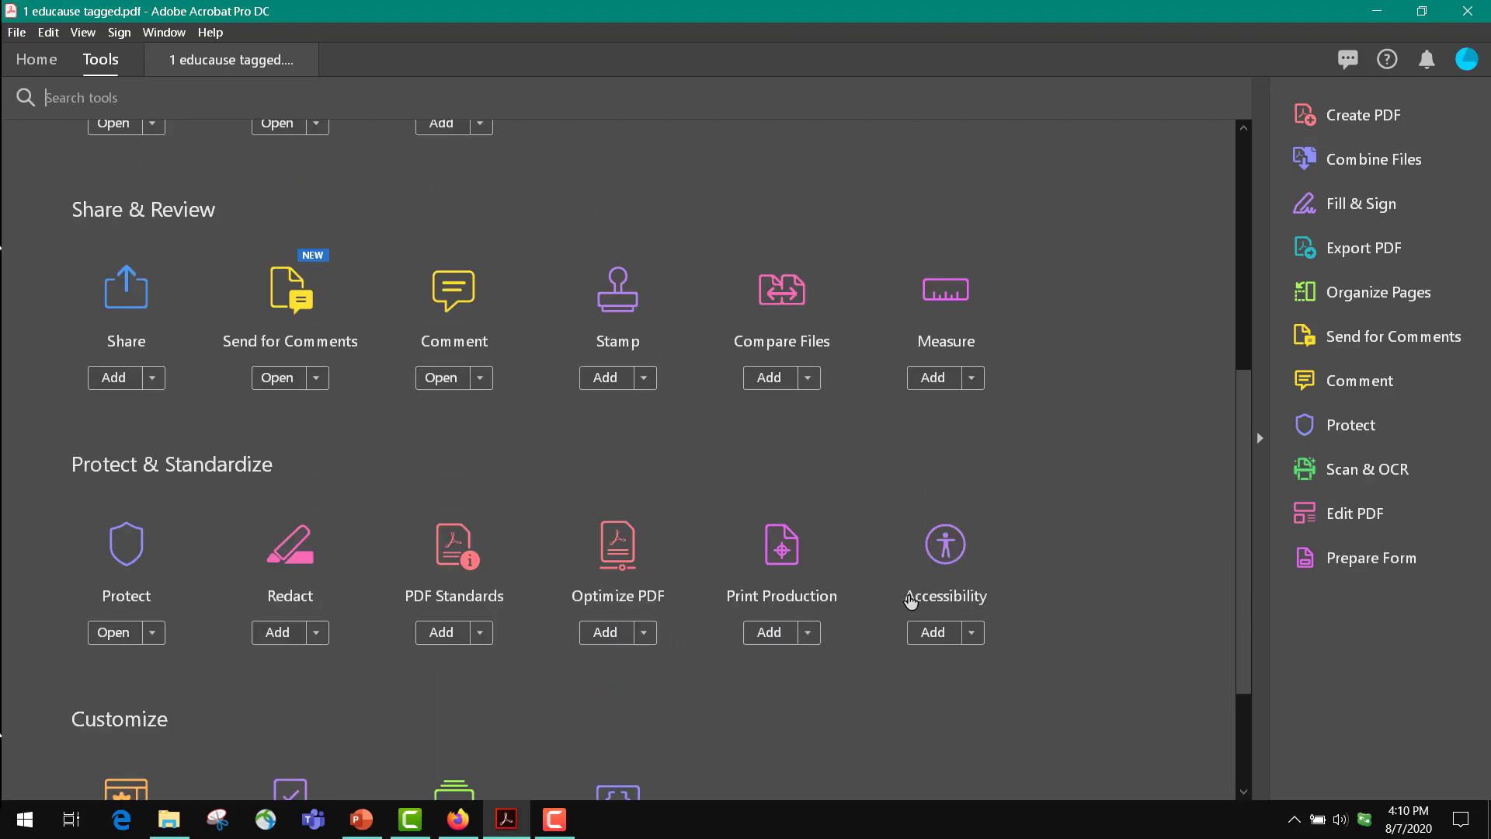
left_click(933, 634)
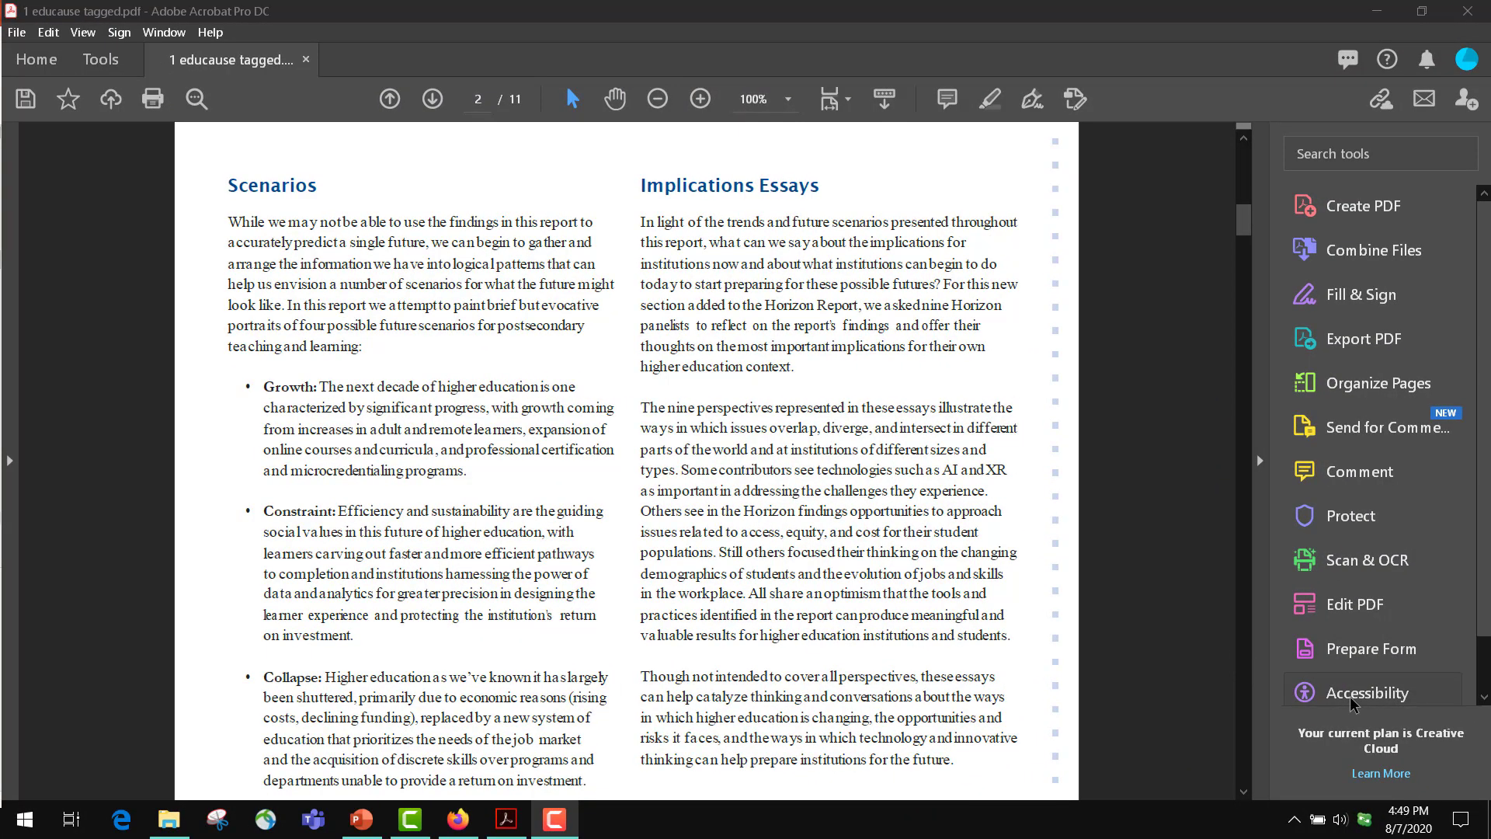
- Run a full accessibility check on all pages of the EDUCAUSE PDF, with an accessibility report created
left_click(1352, 701)
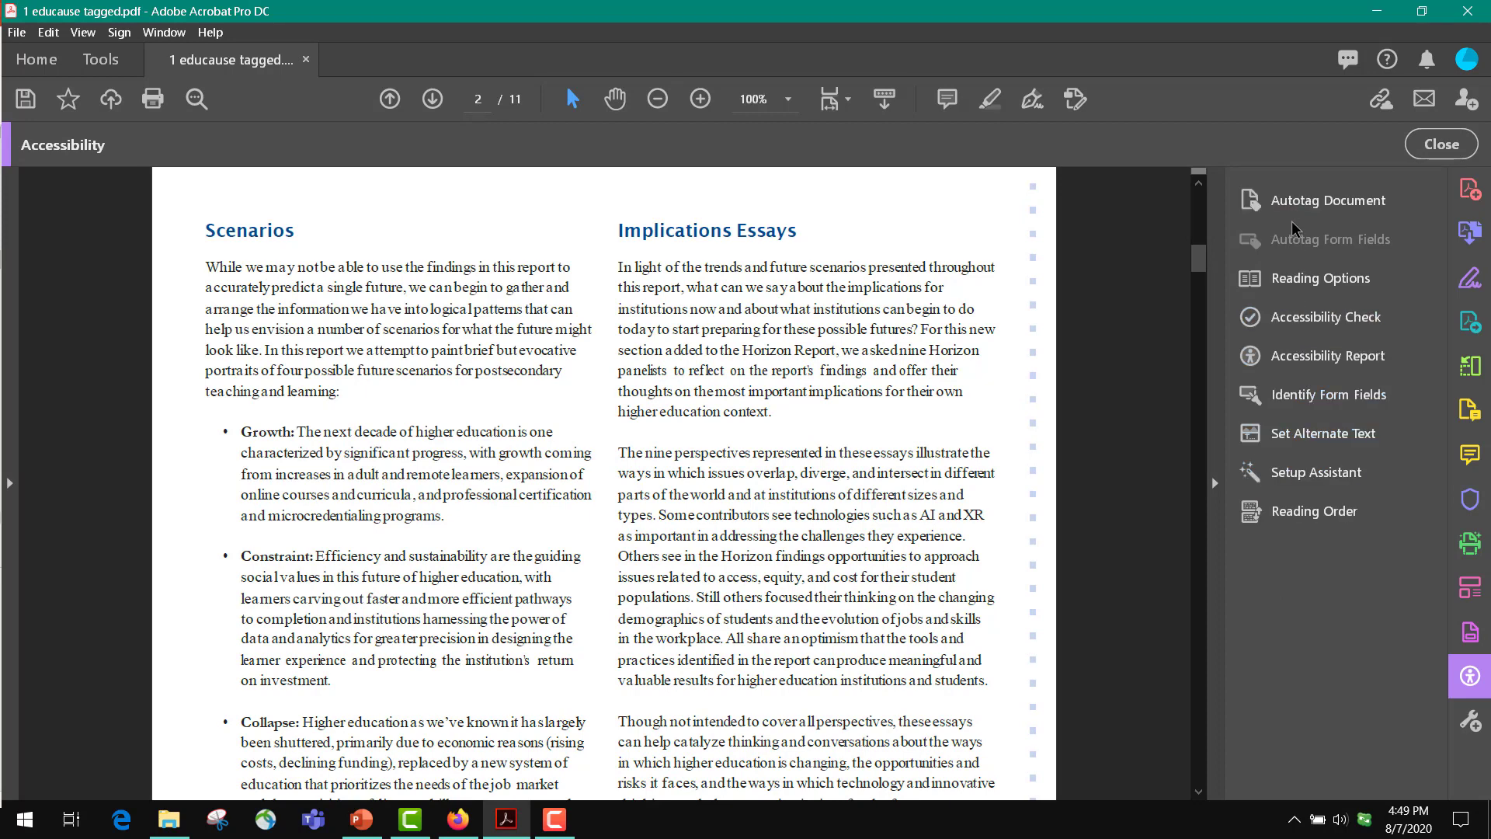
left_click(1302, 325)
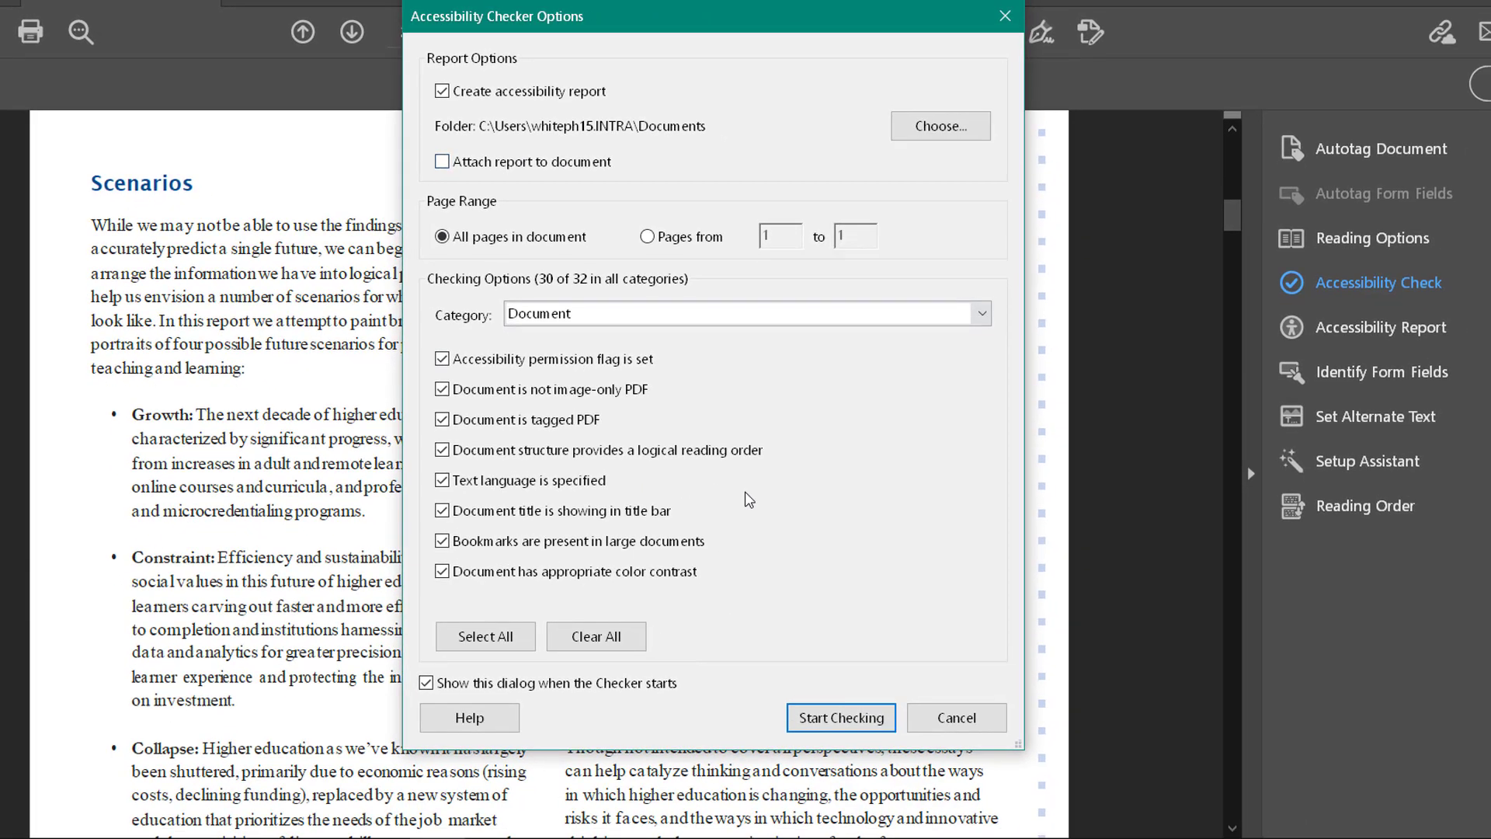
left_click(840, 717)
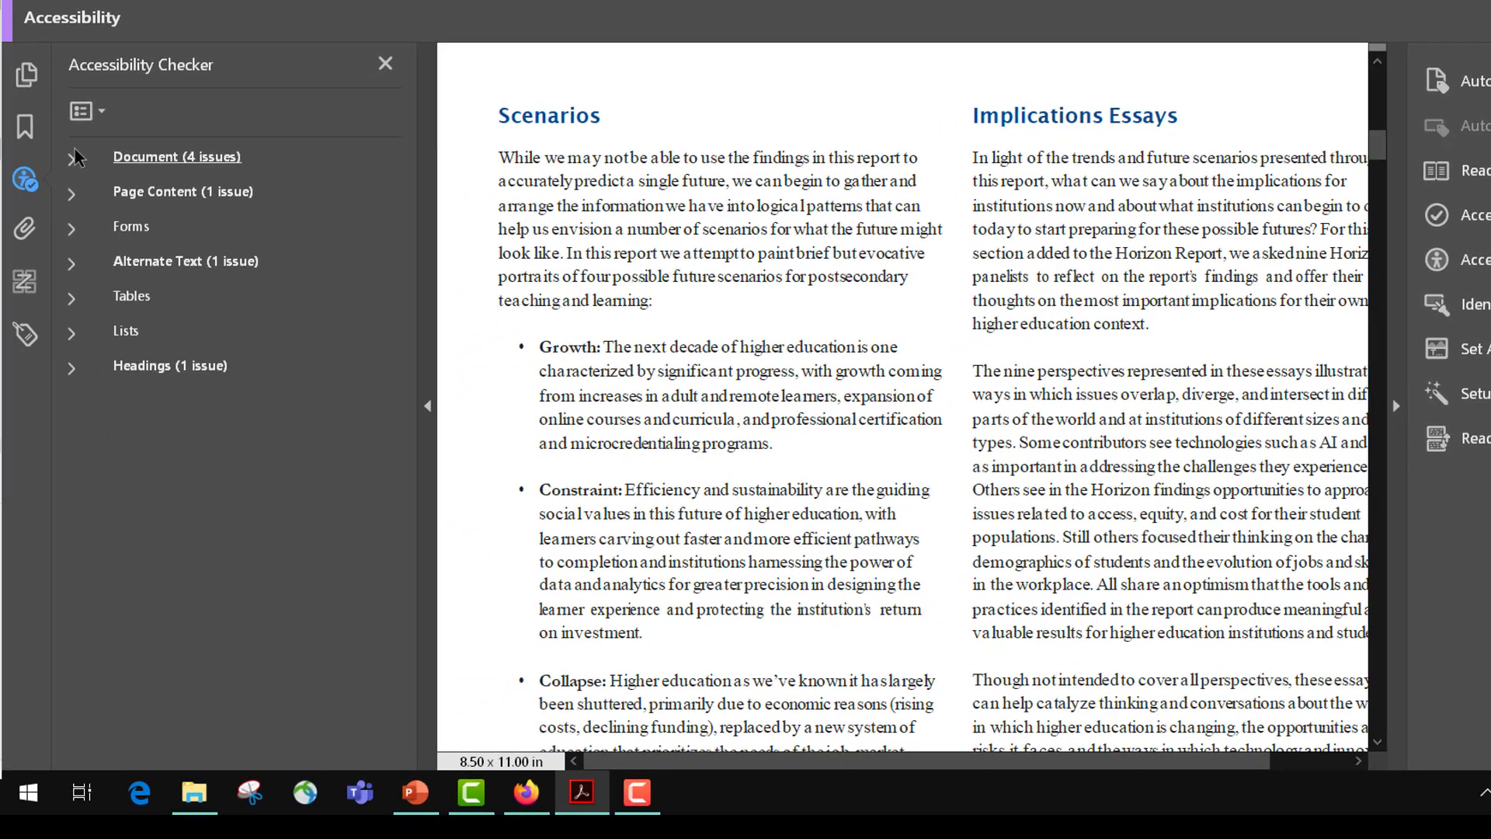
- Examine the accessibility check results for the Document, Page Content, Forms and Alternate Text categories
left_click(71, 160)
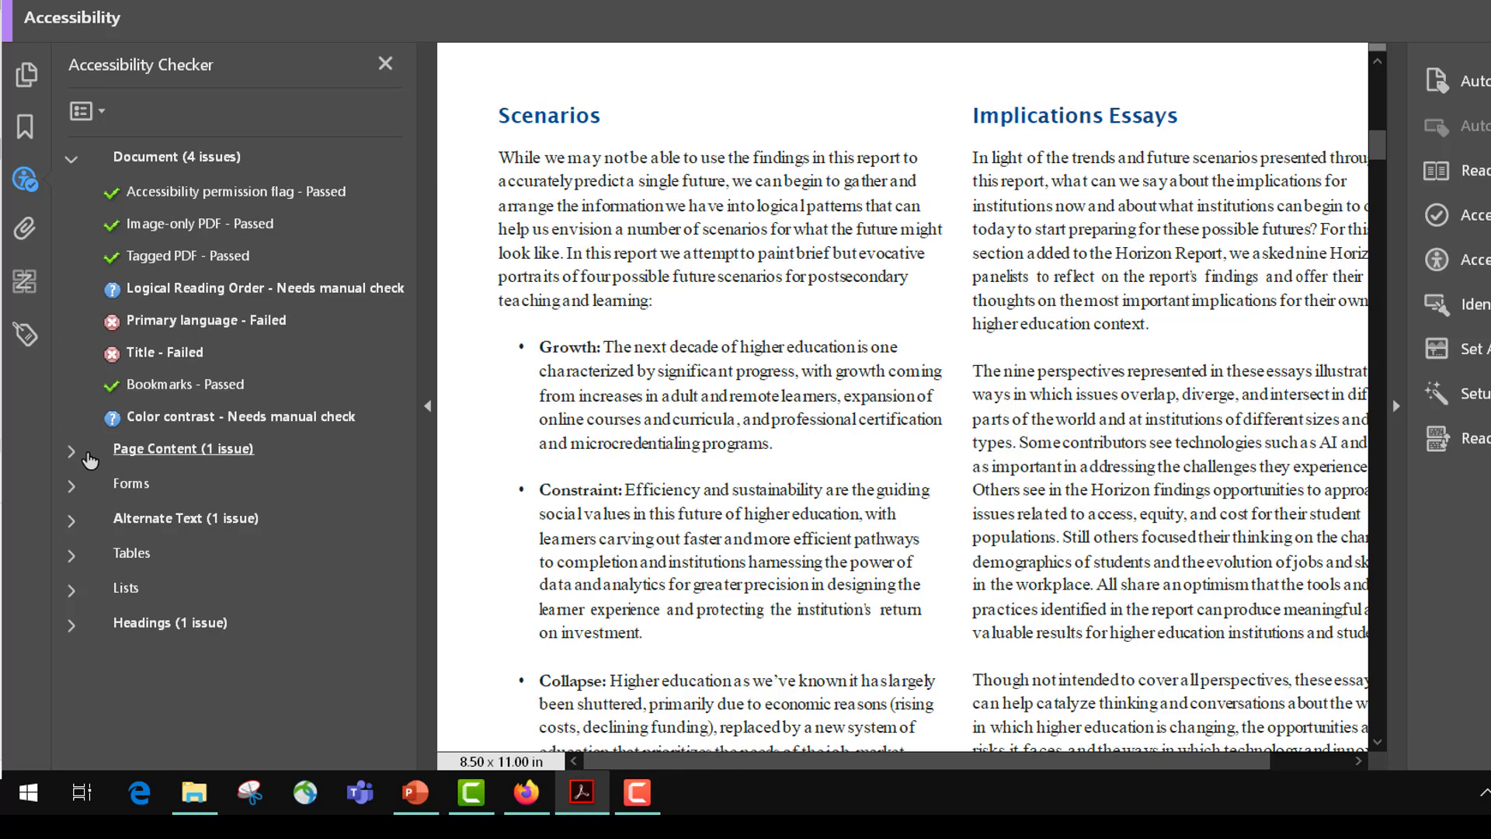
left_click(71, 453)
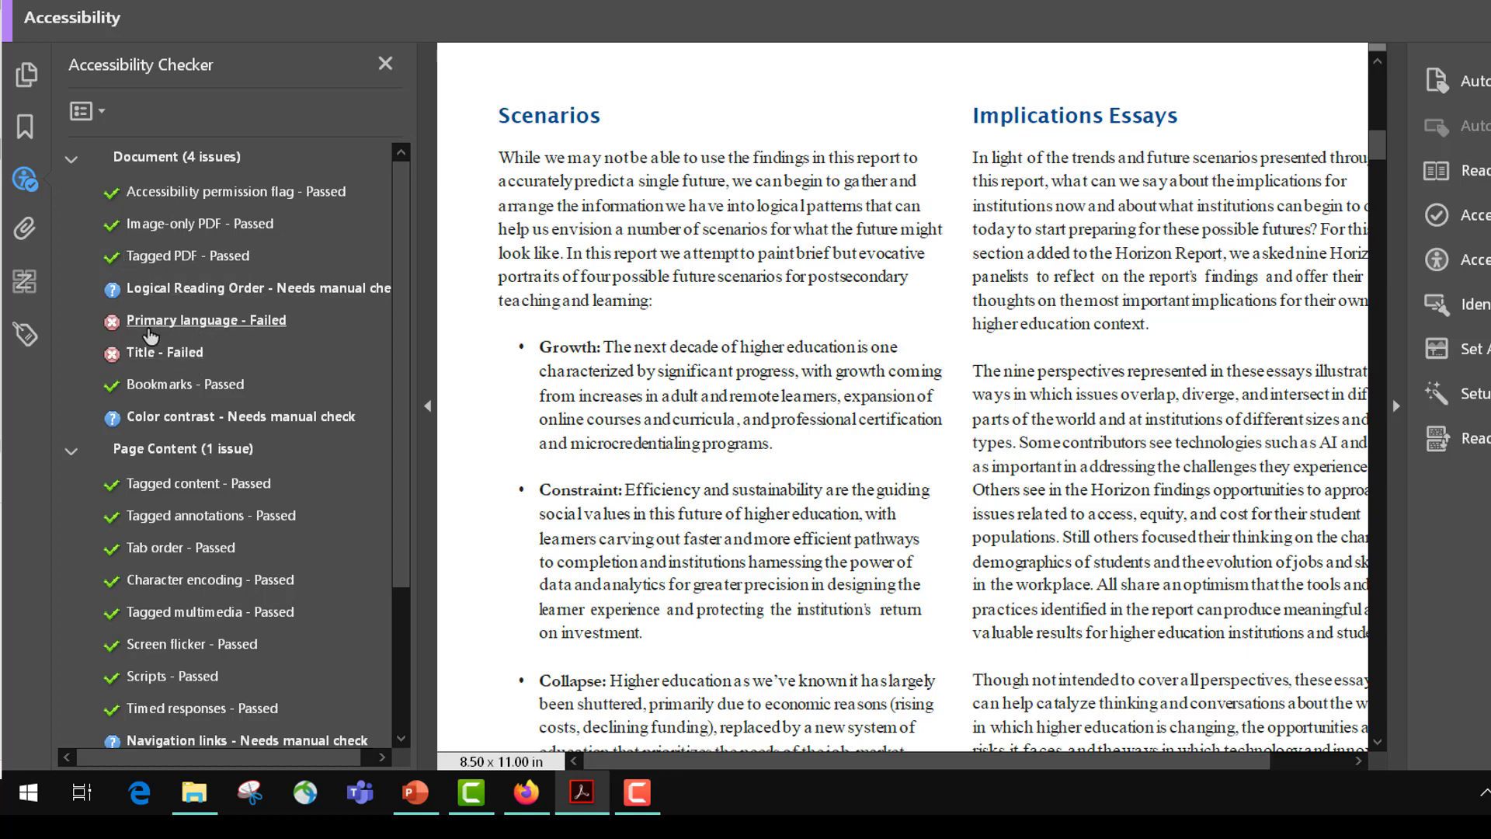
scroll(144, 494, "down", 2)
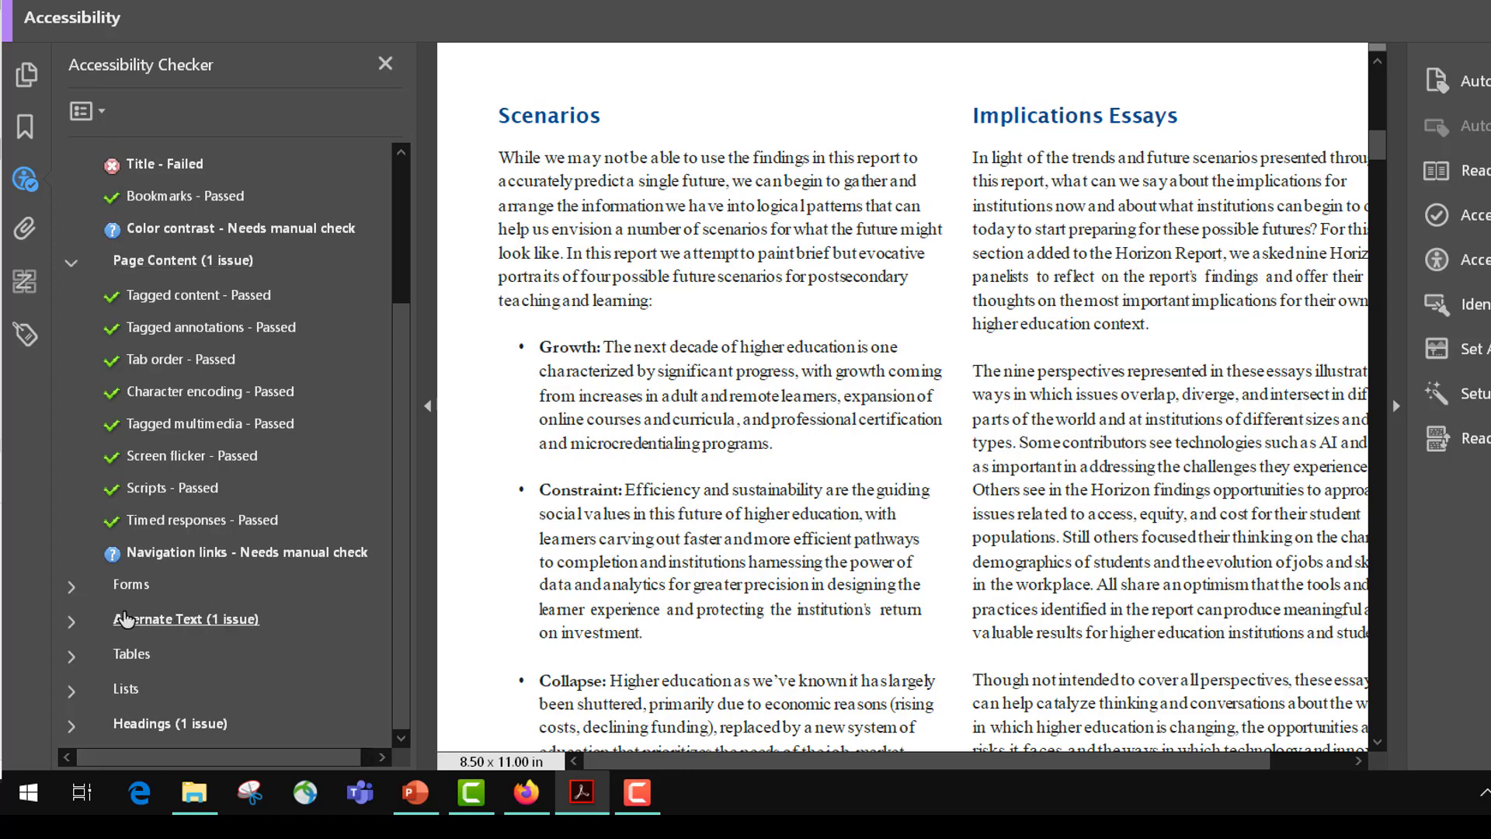
left_click(71, 592)
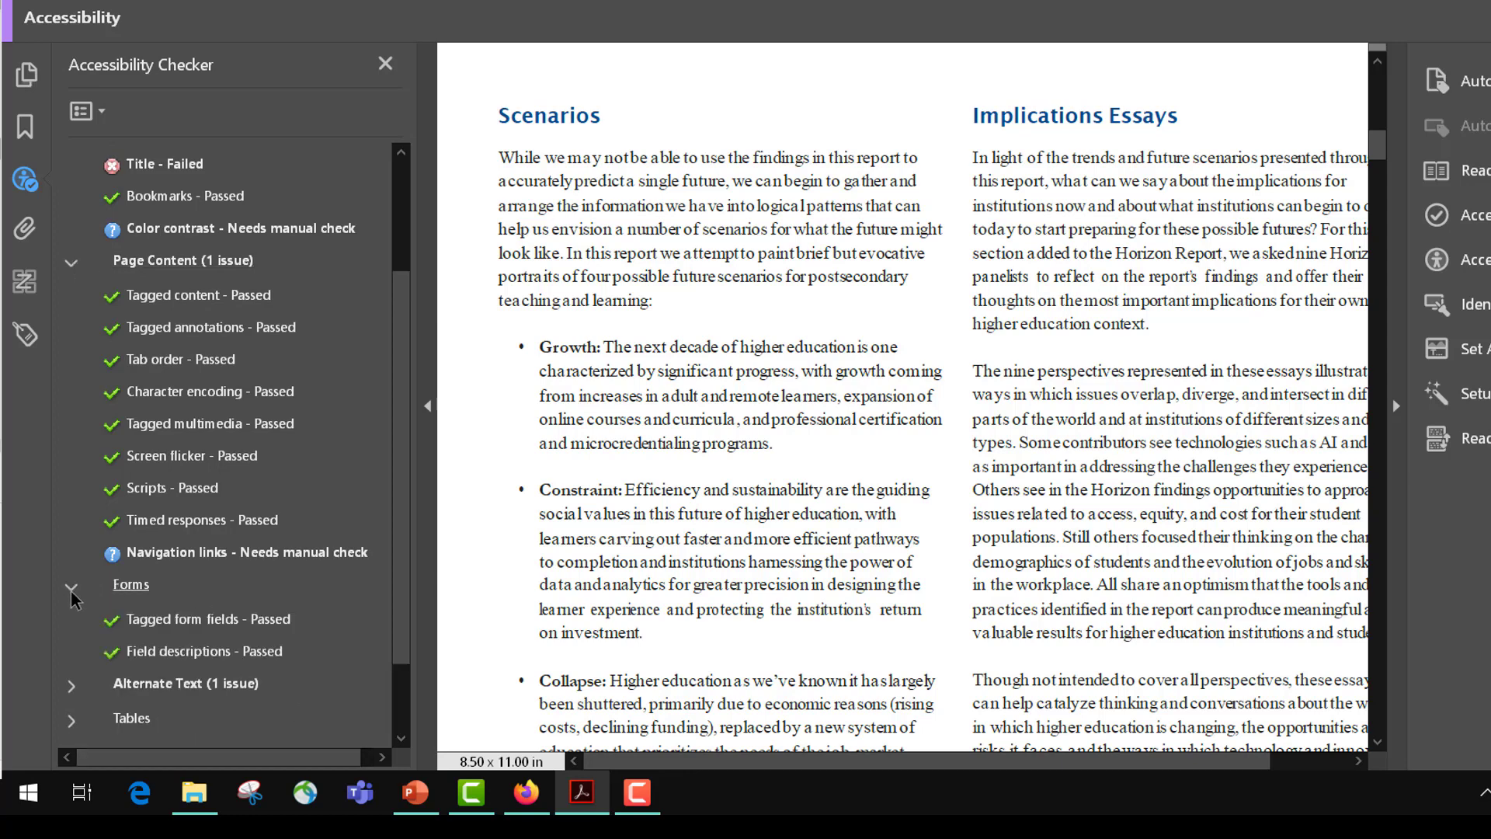
left_click(70, 593)
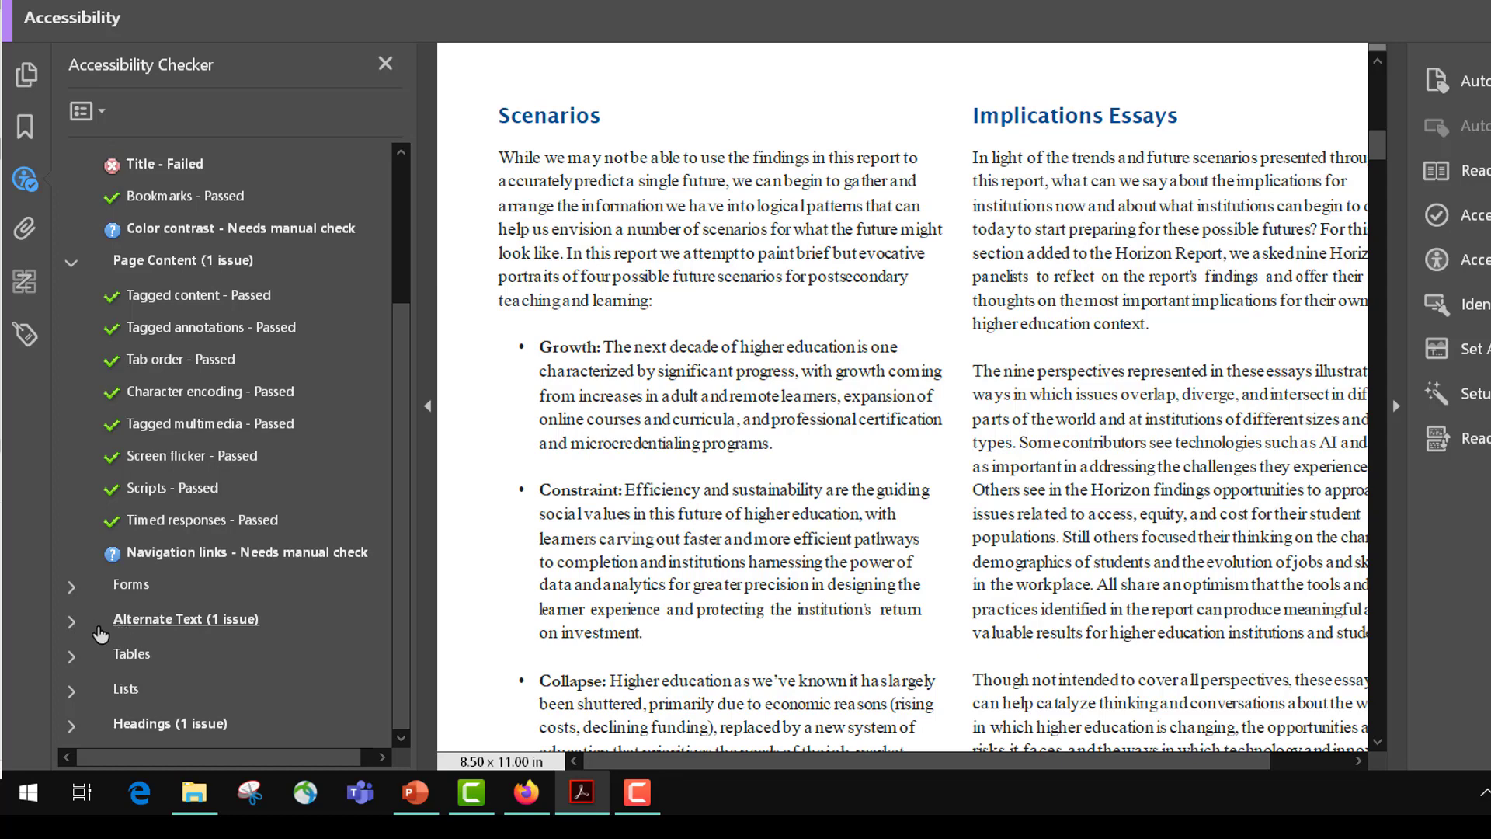
left_click(72, 624)
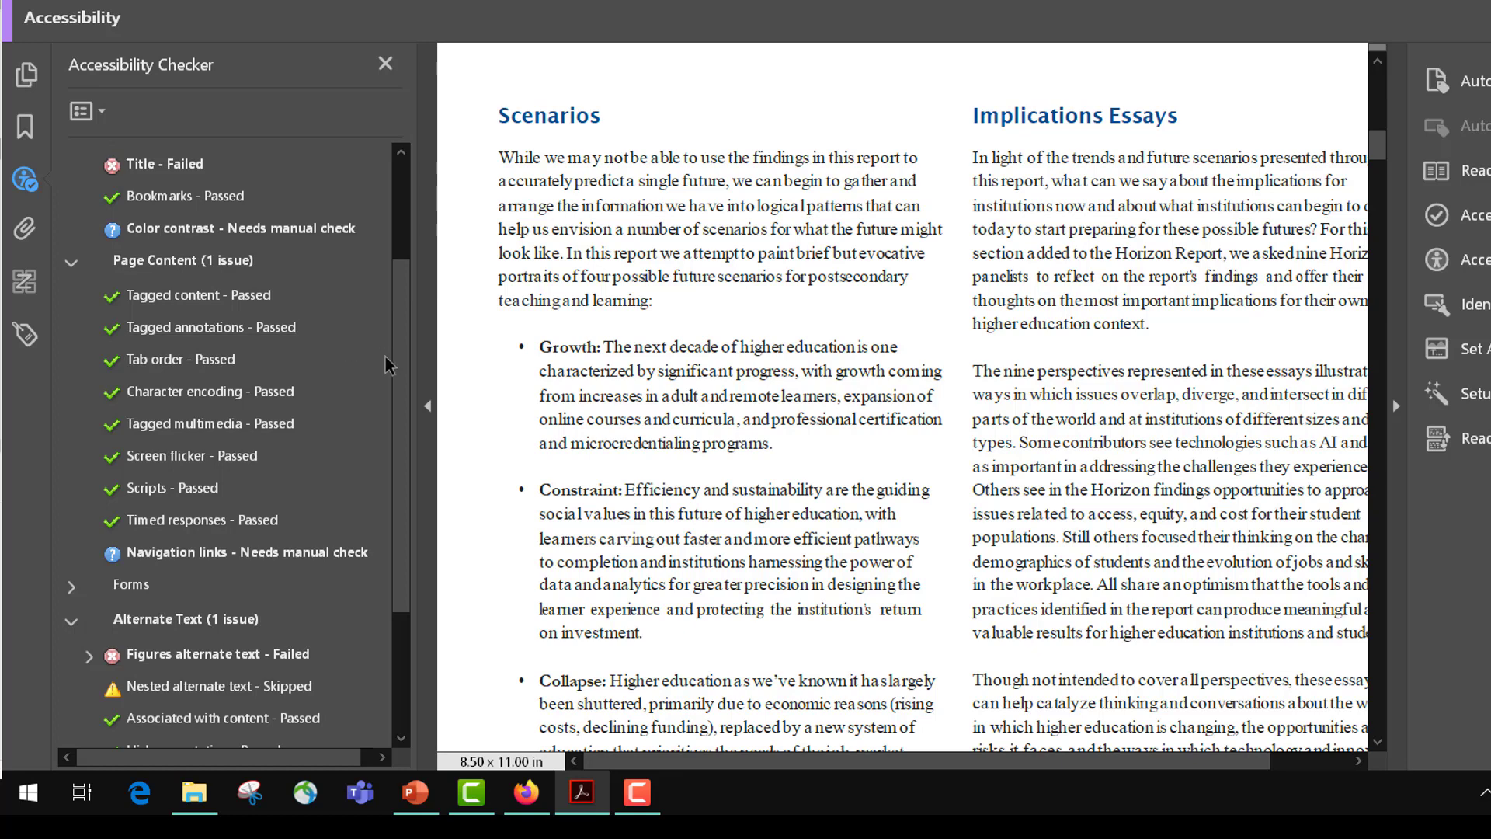
left_click_drag(403, 367, 423, 254)
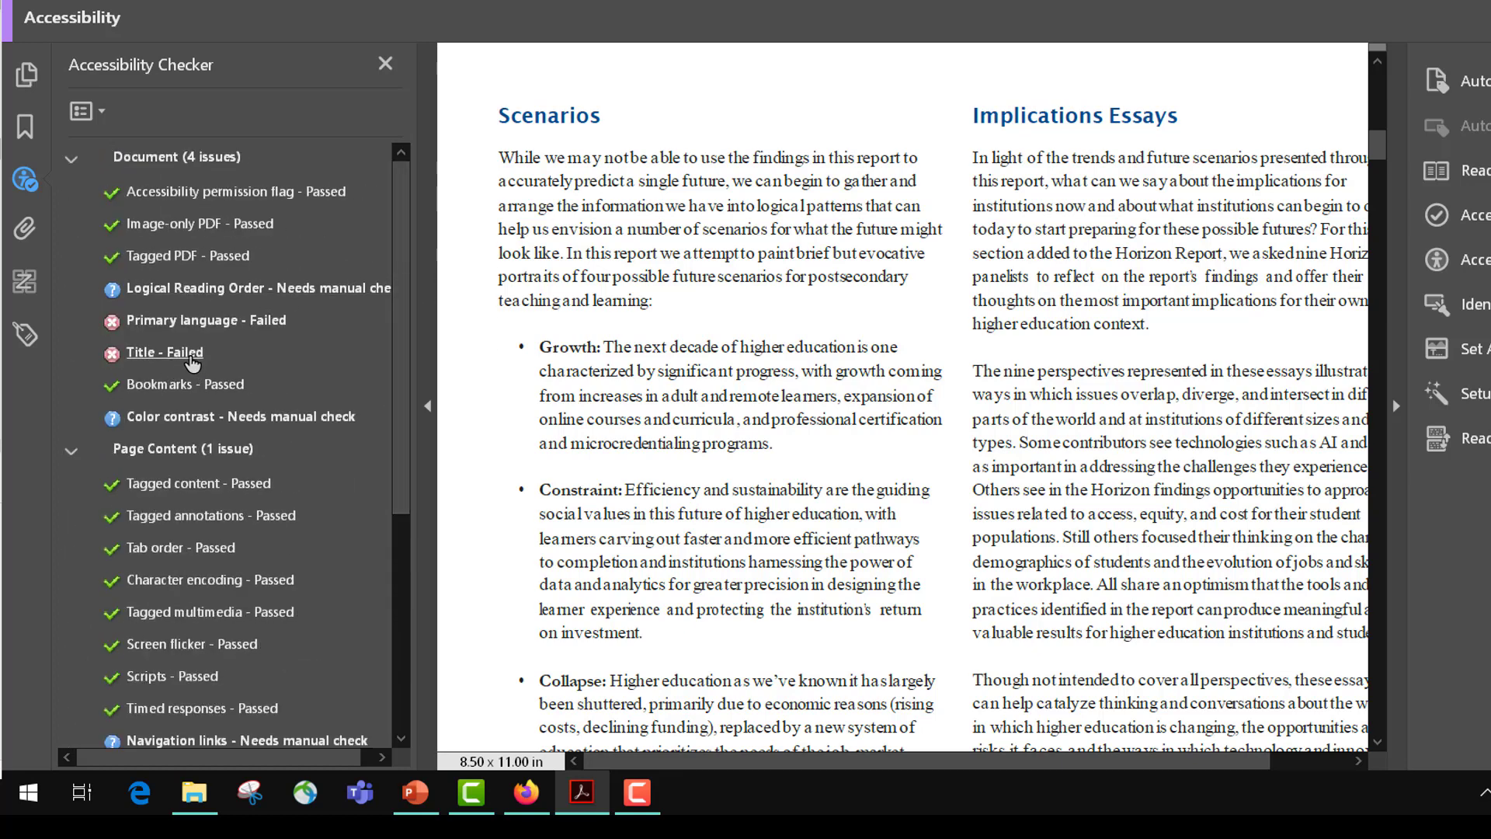
- Apply the checker's automatic fix to the failed Title rule of the EDUCAUSE PDF
right_click(194, 362)
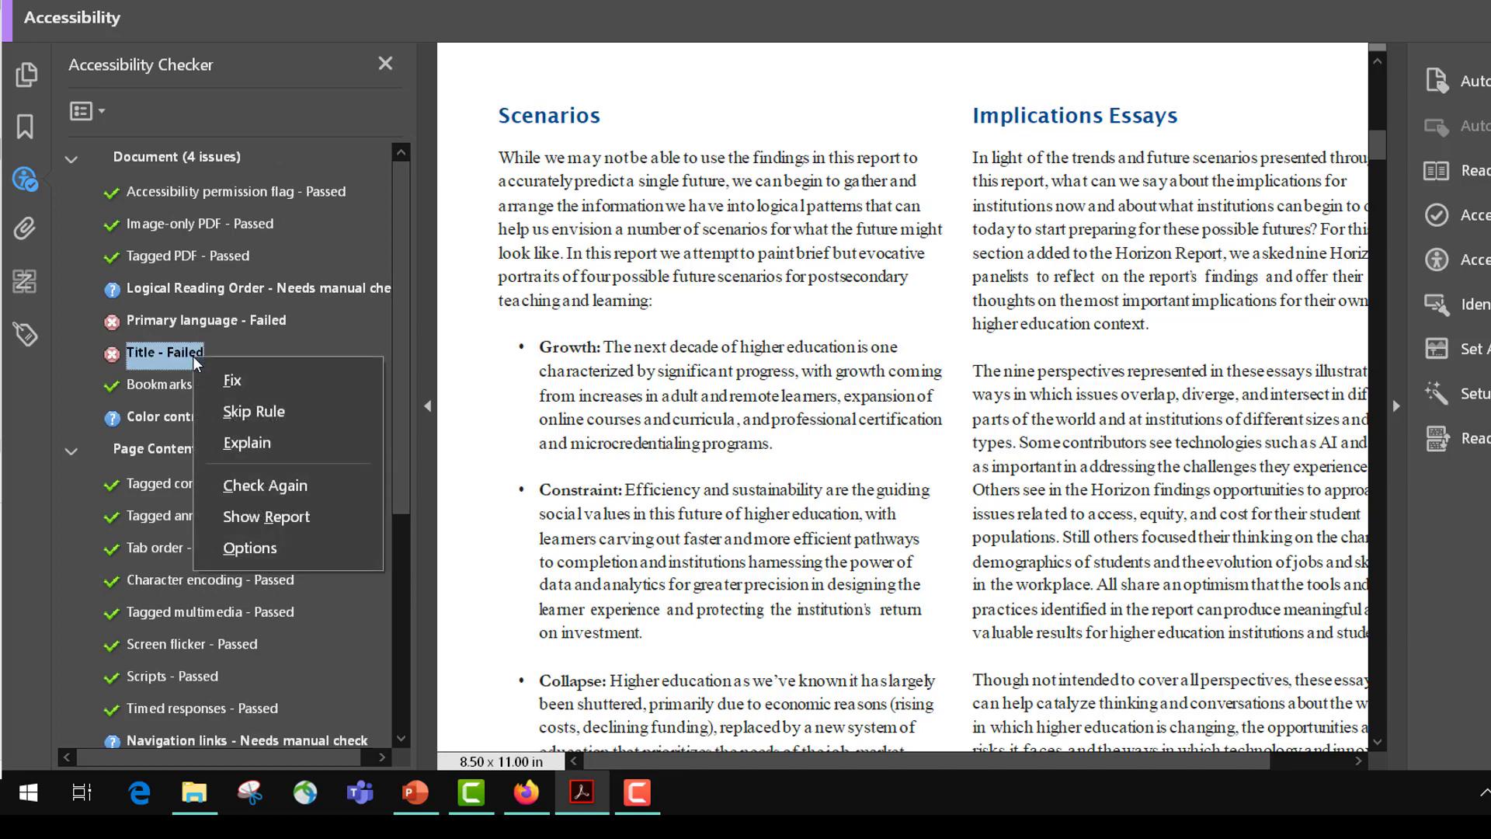
left_click(232, 382)
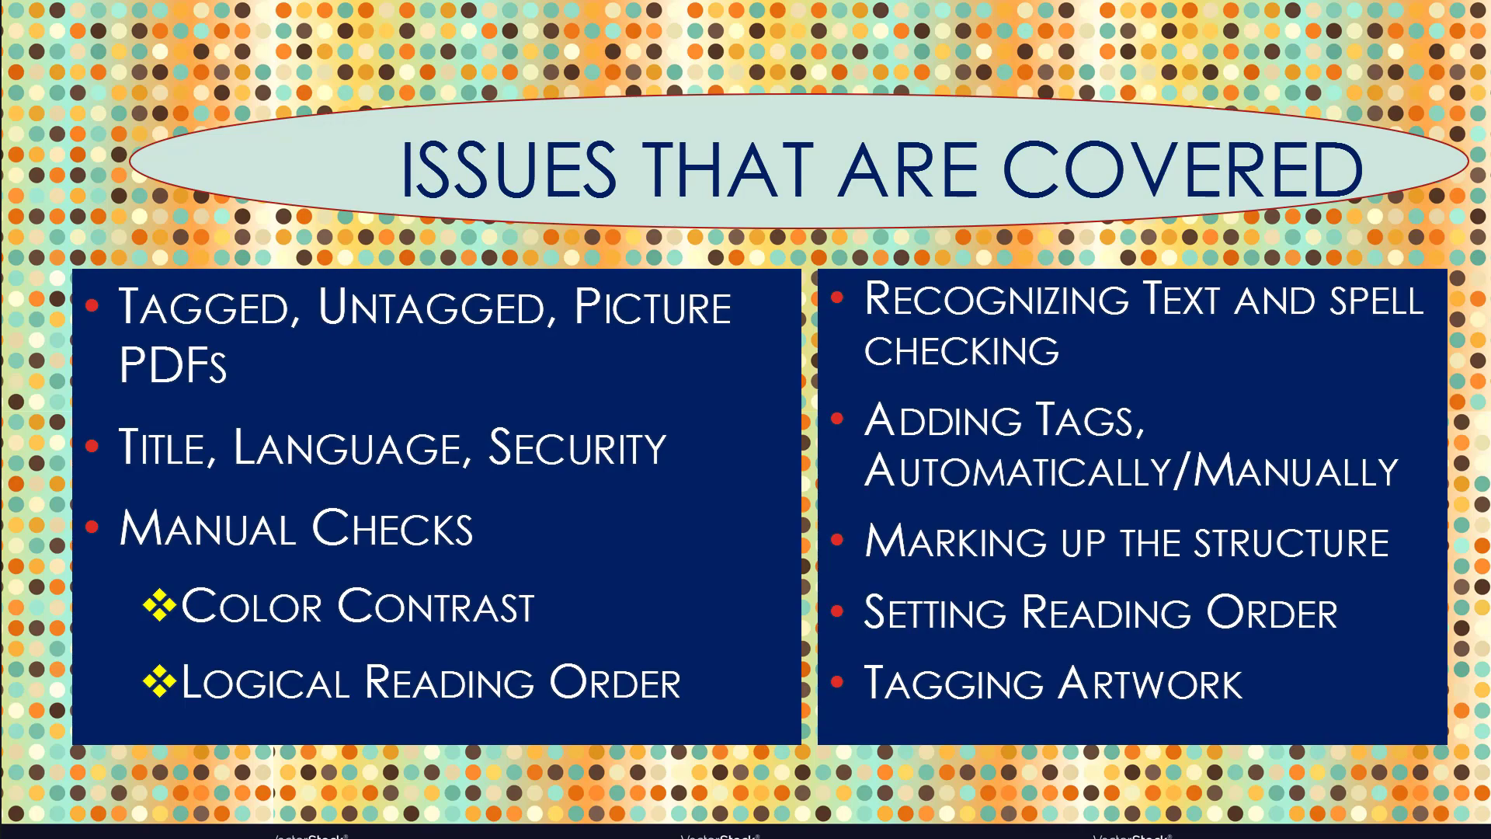
key("Right")
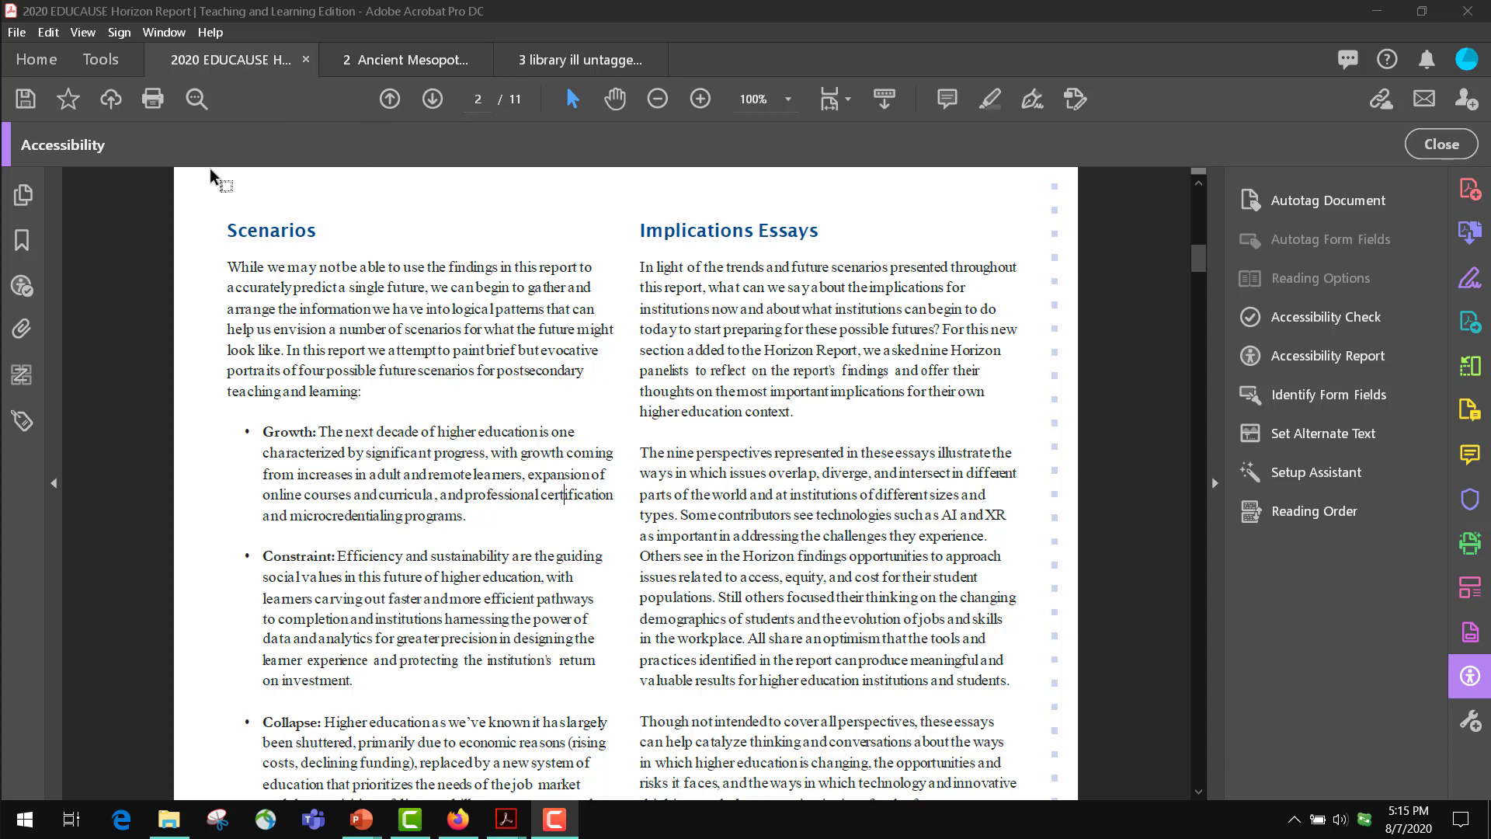
- Compare the tags and accessibility check results of the EDUCAUSE, Ancient Mesopotamian Urbanism and library ILL PDFs
left_click(23, 420)
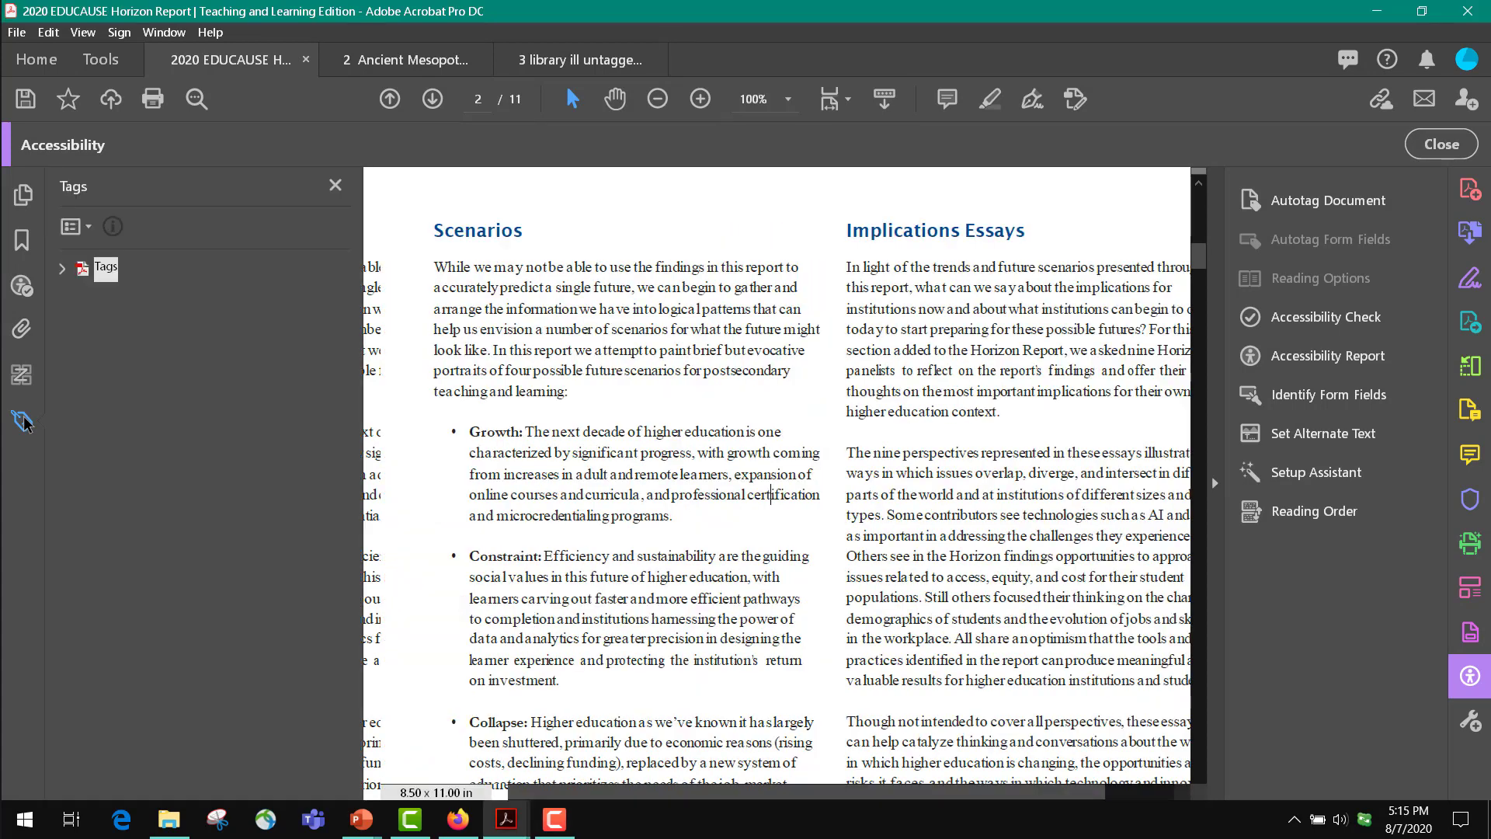
left_click(63, 270)
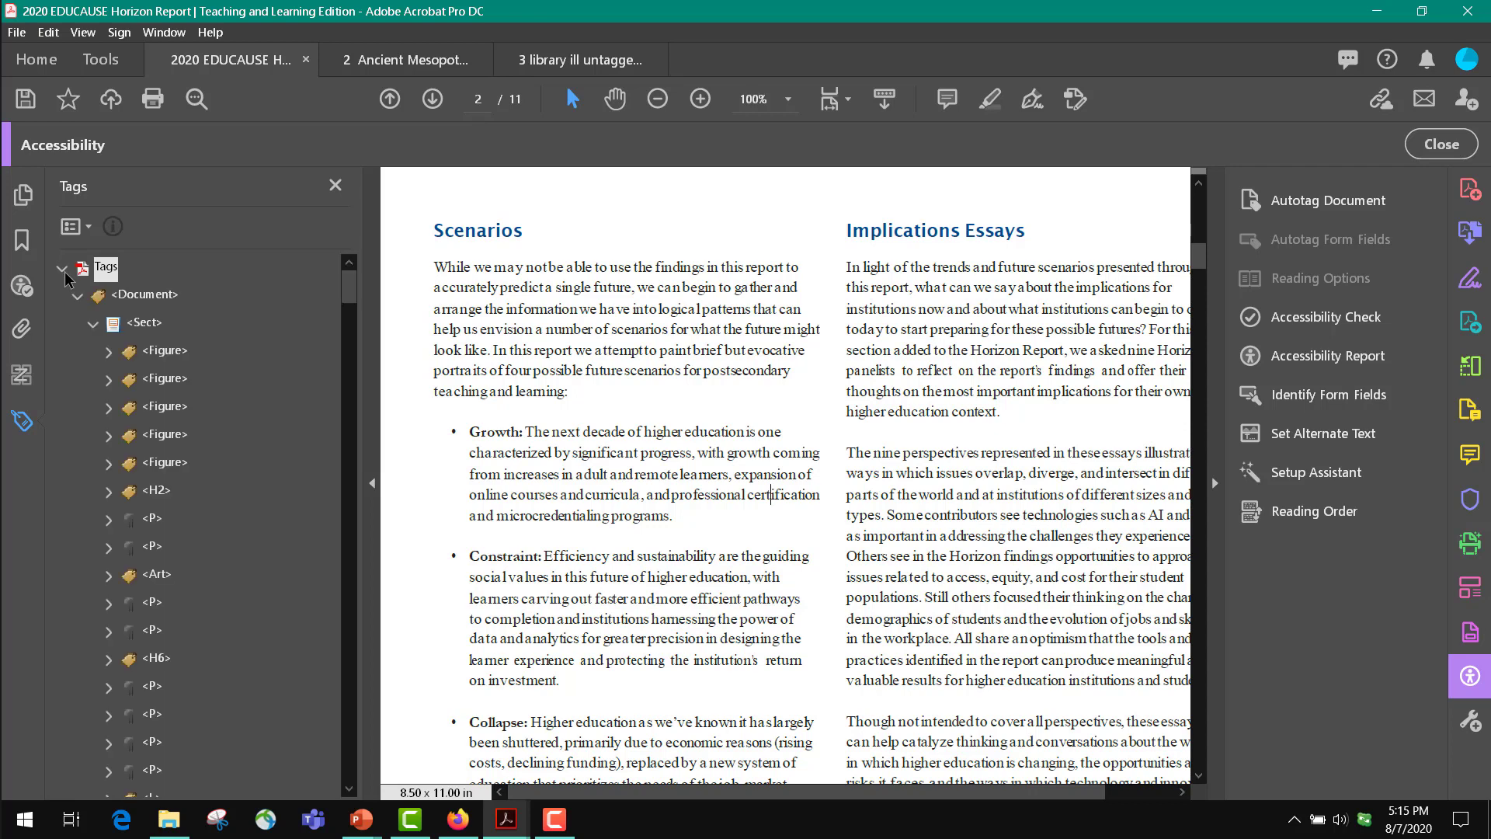
key("ctrl+Tab")
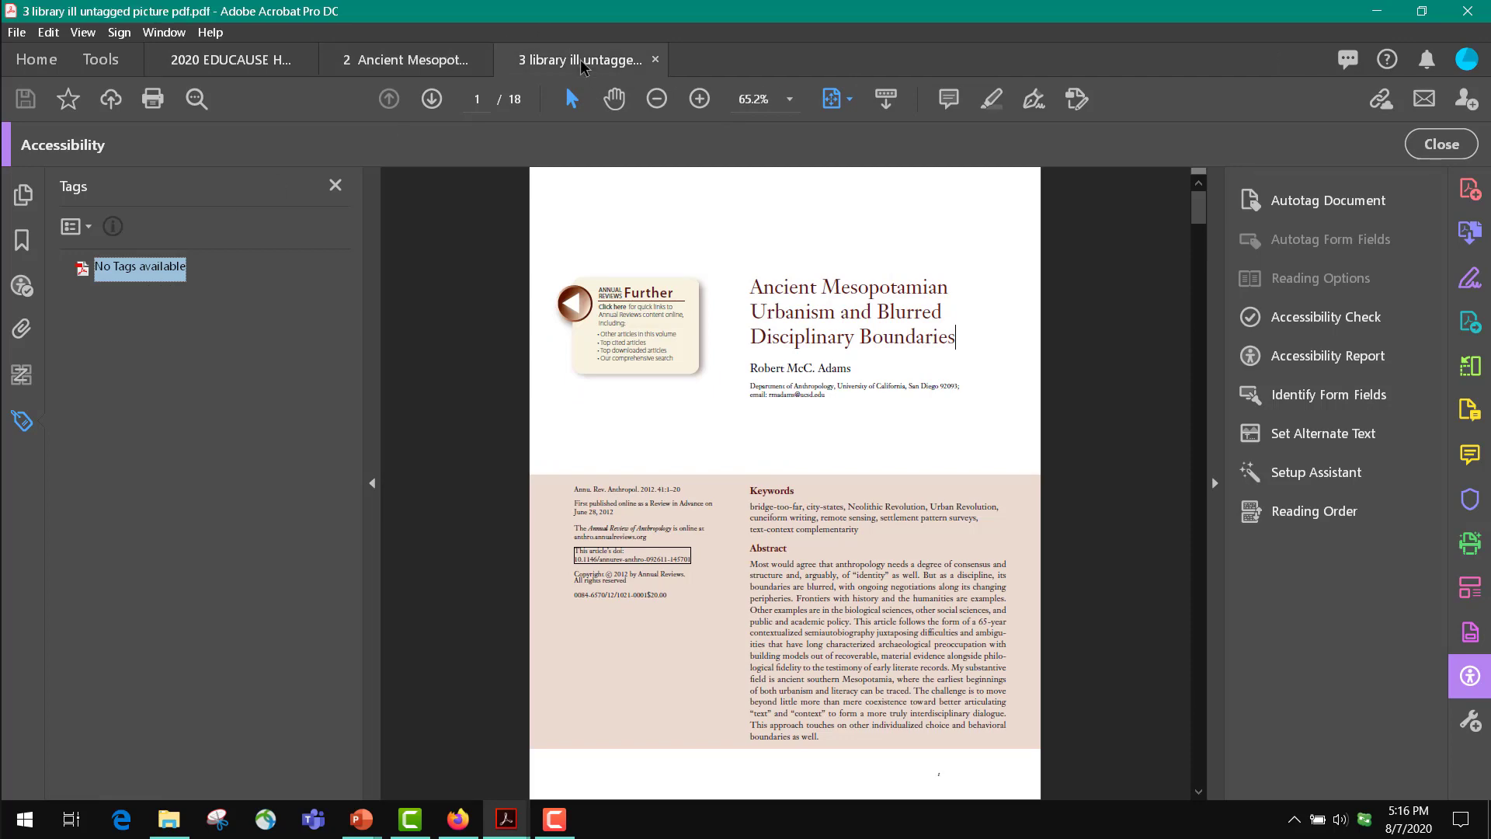
left_click(584, 62)
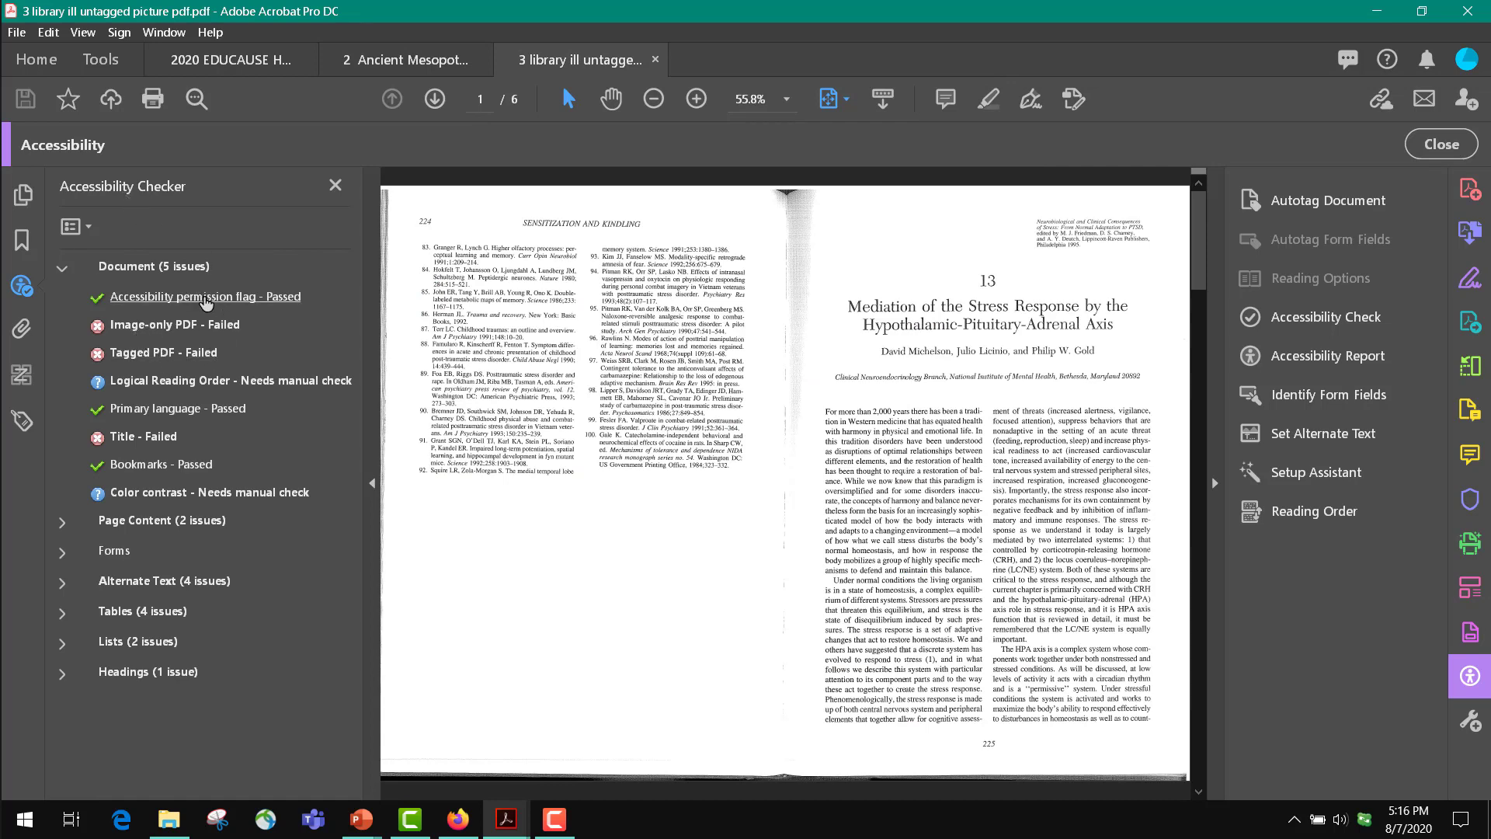
left_click(398, 62)
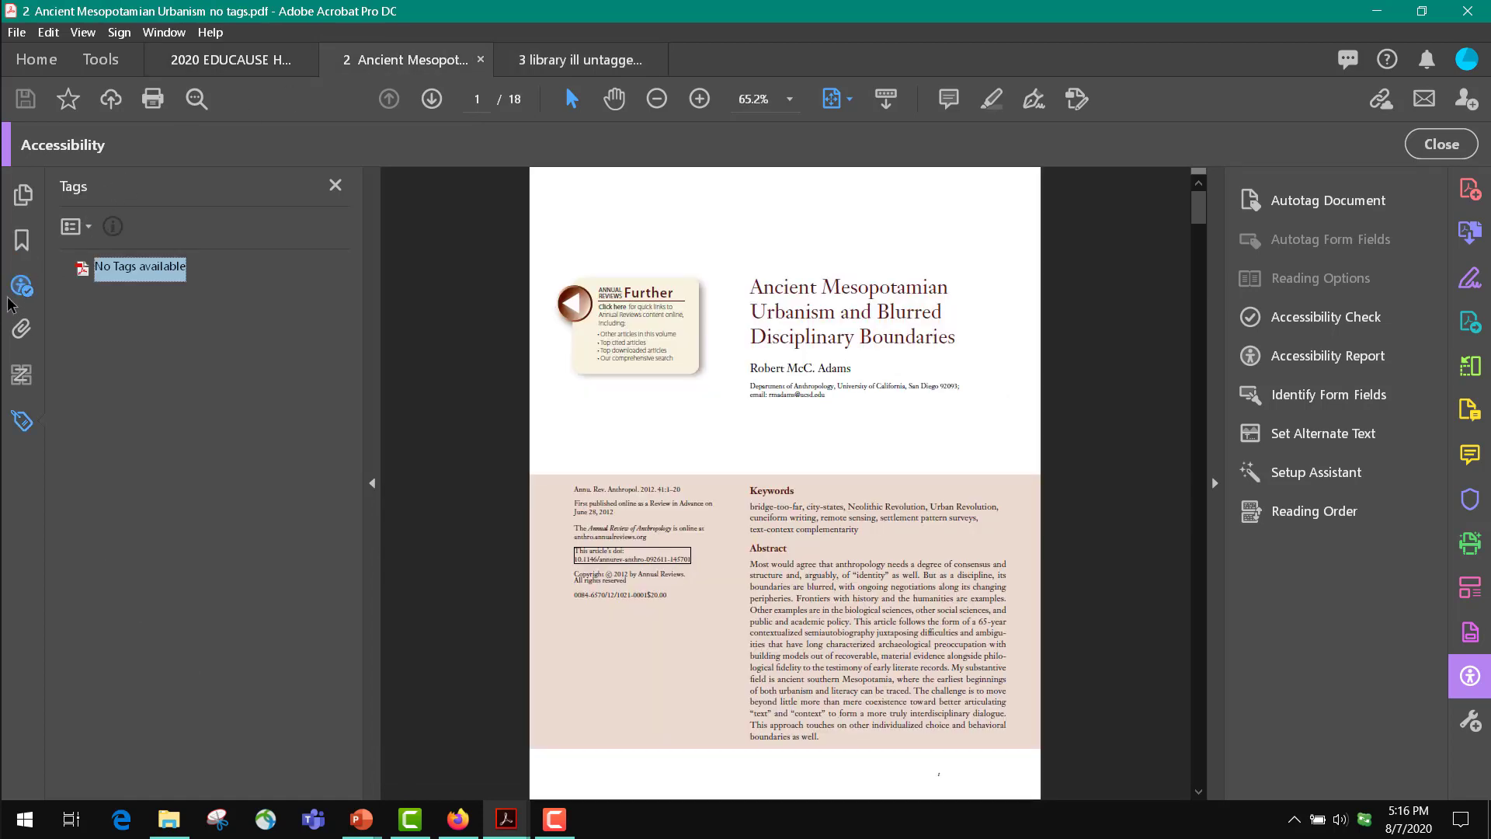
left_click(20, 289)
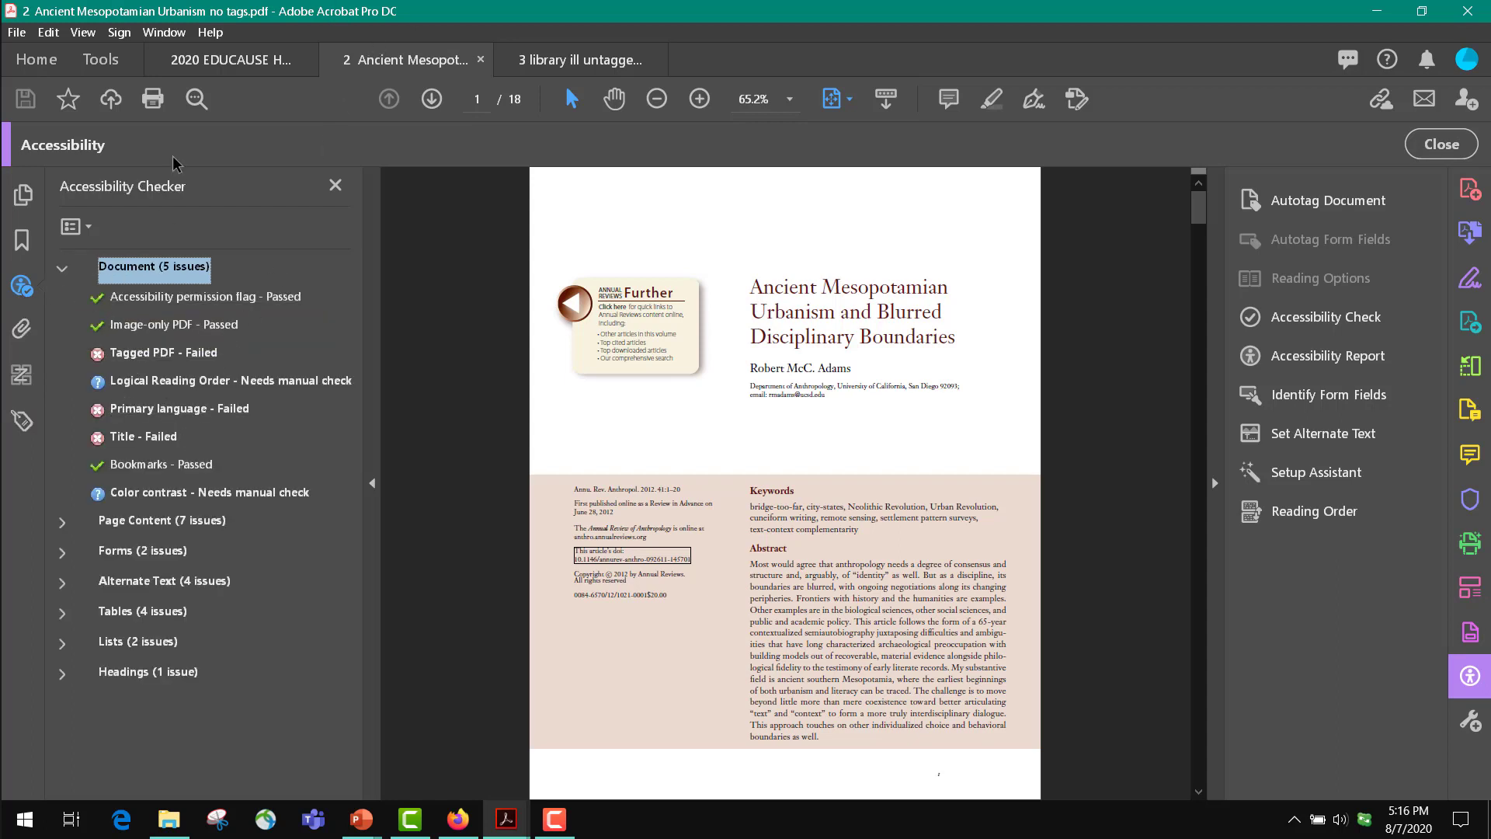
left_click(198, 59)
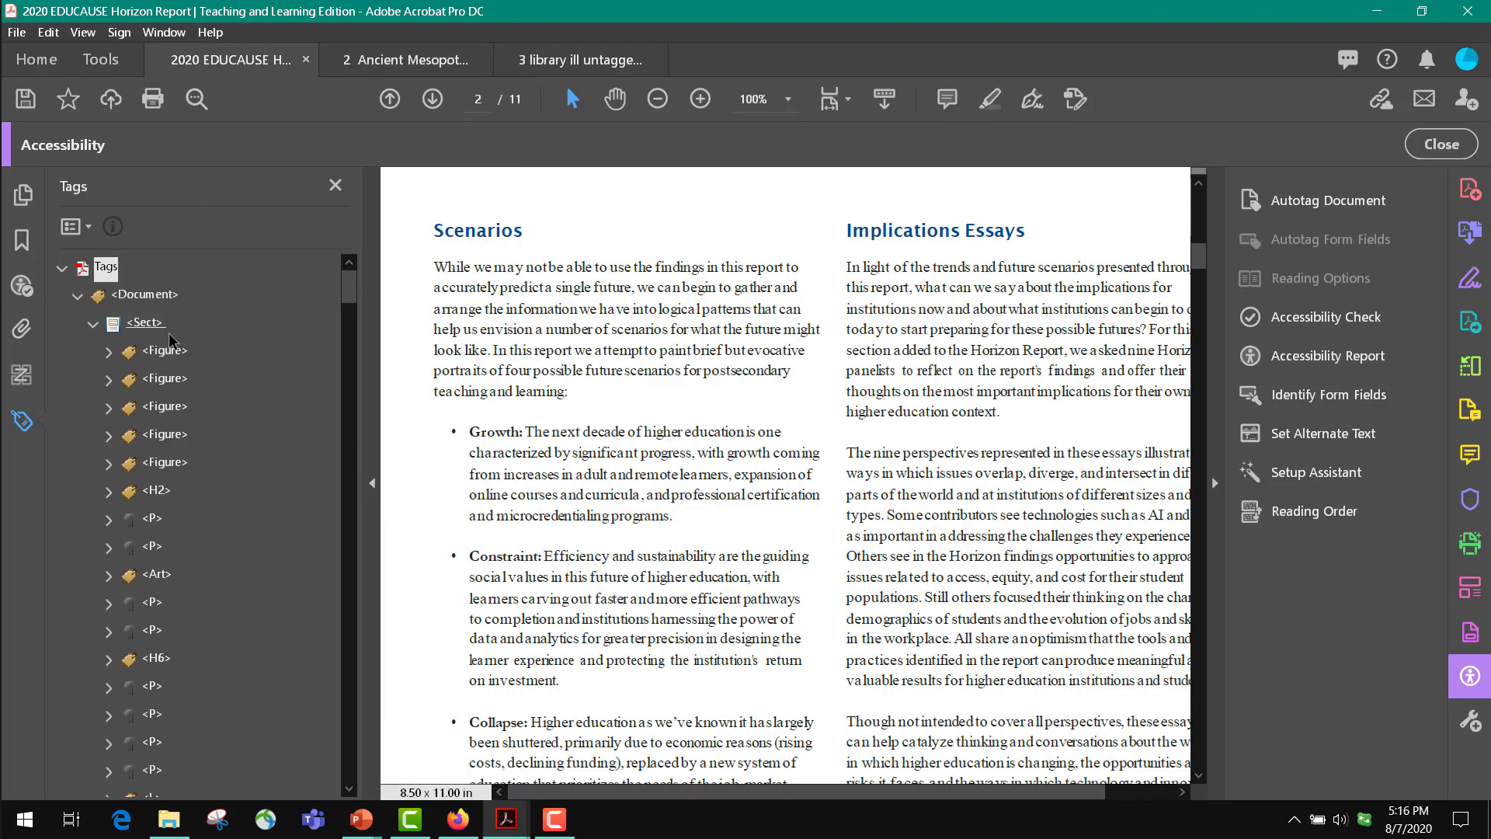
left_click(20, 286)
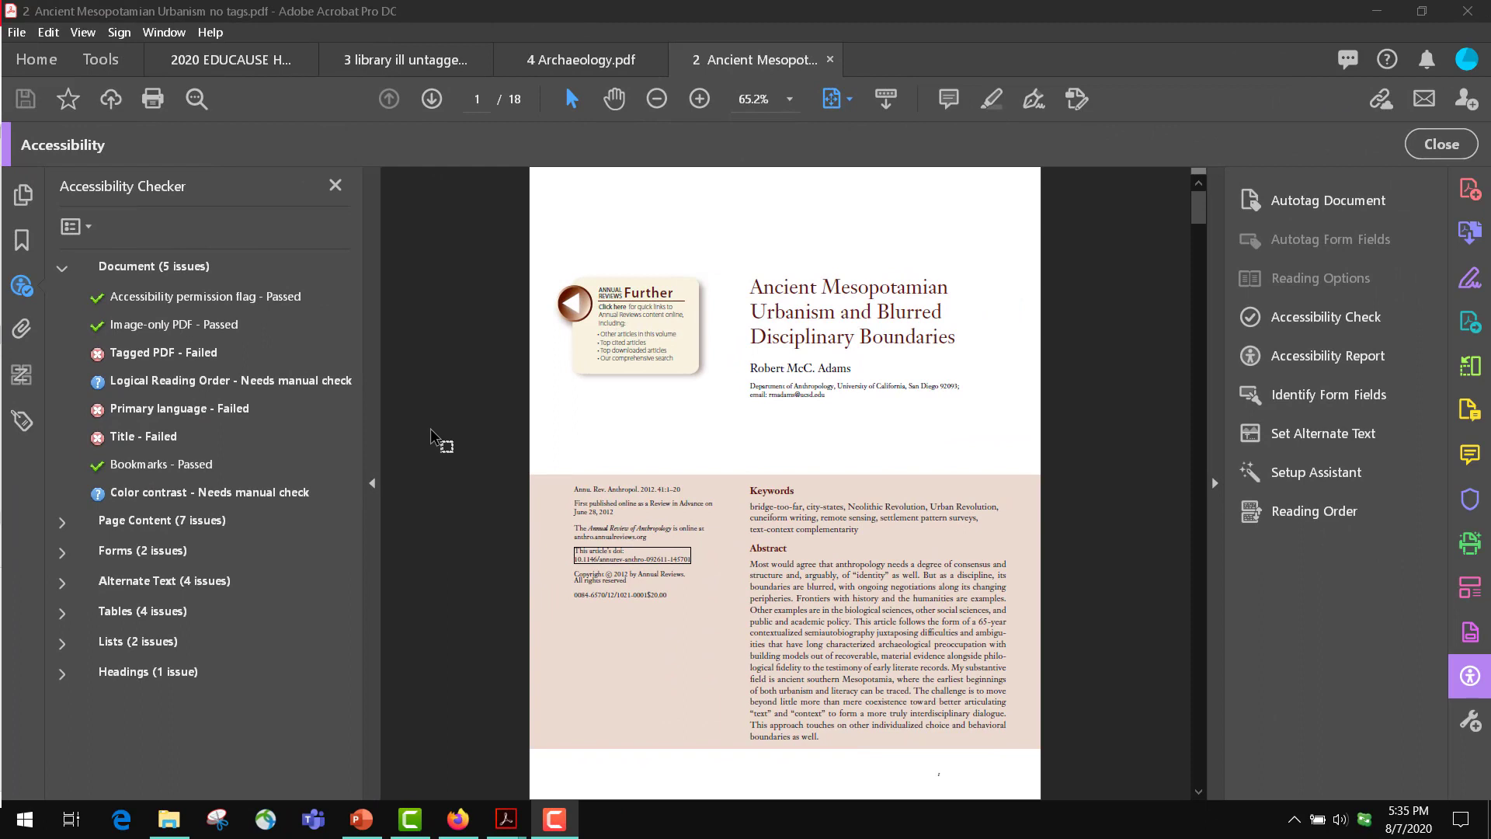
- Apply the checker's automatic fix to the failed Title rule of the Ancient Mesopotamian Urbanism PDF
right_click(165, 439)
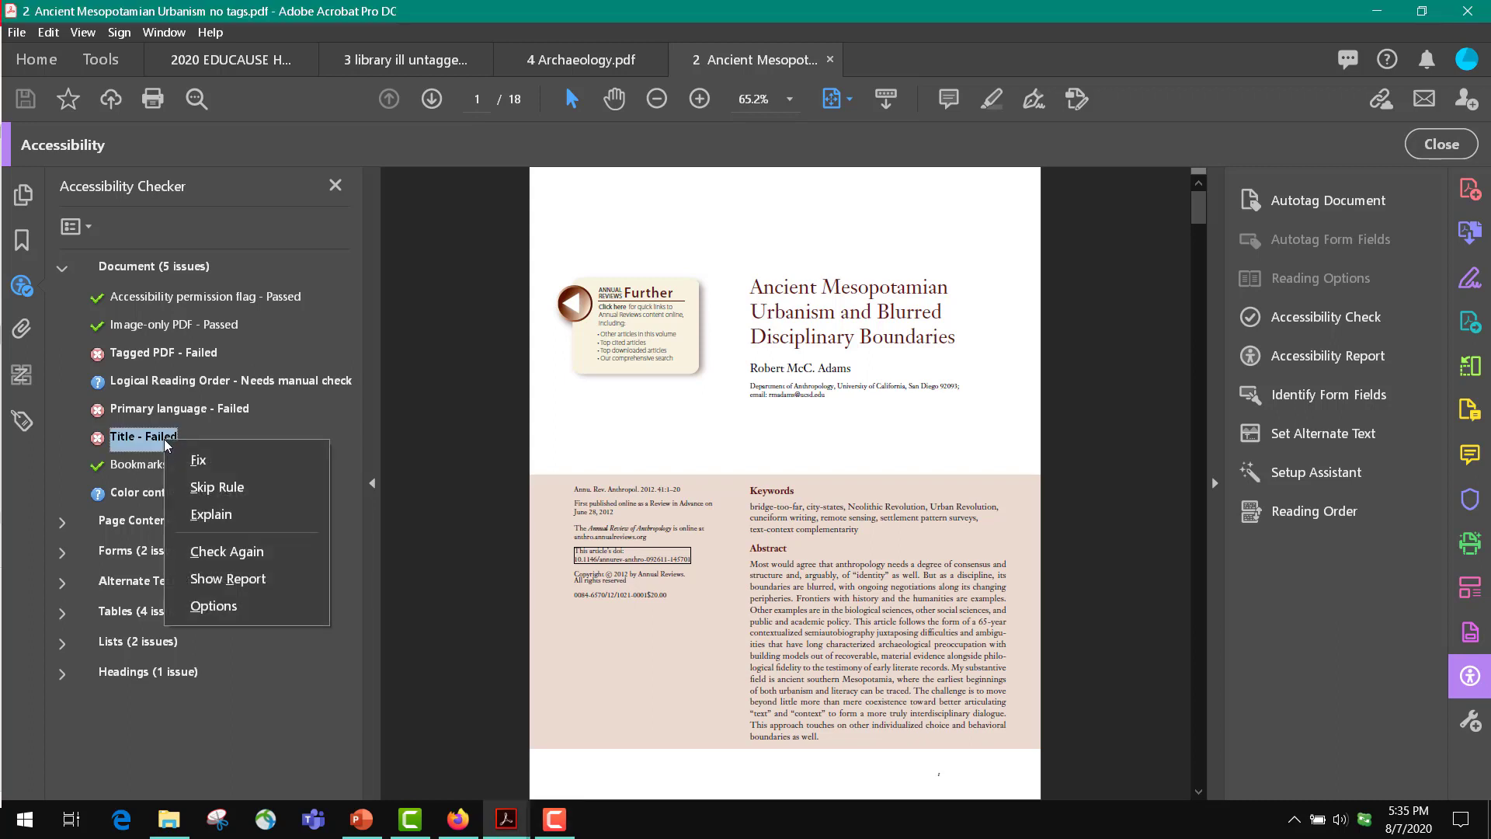
left_click(194, 463)
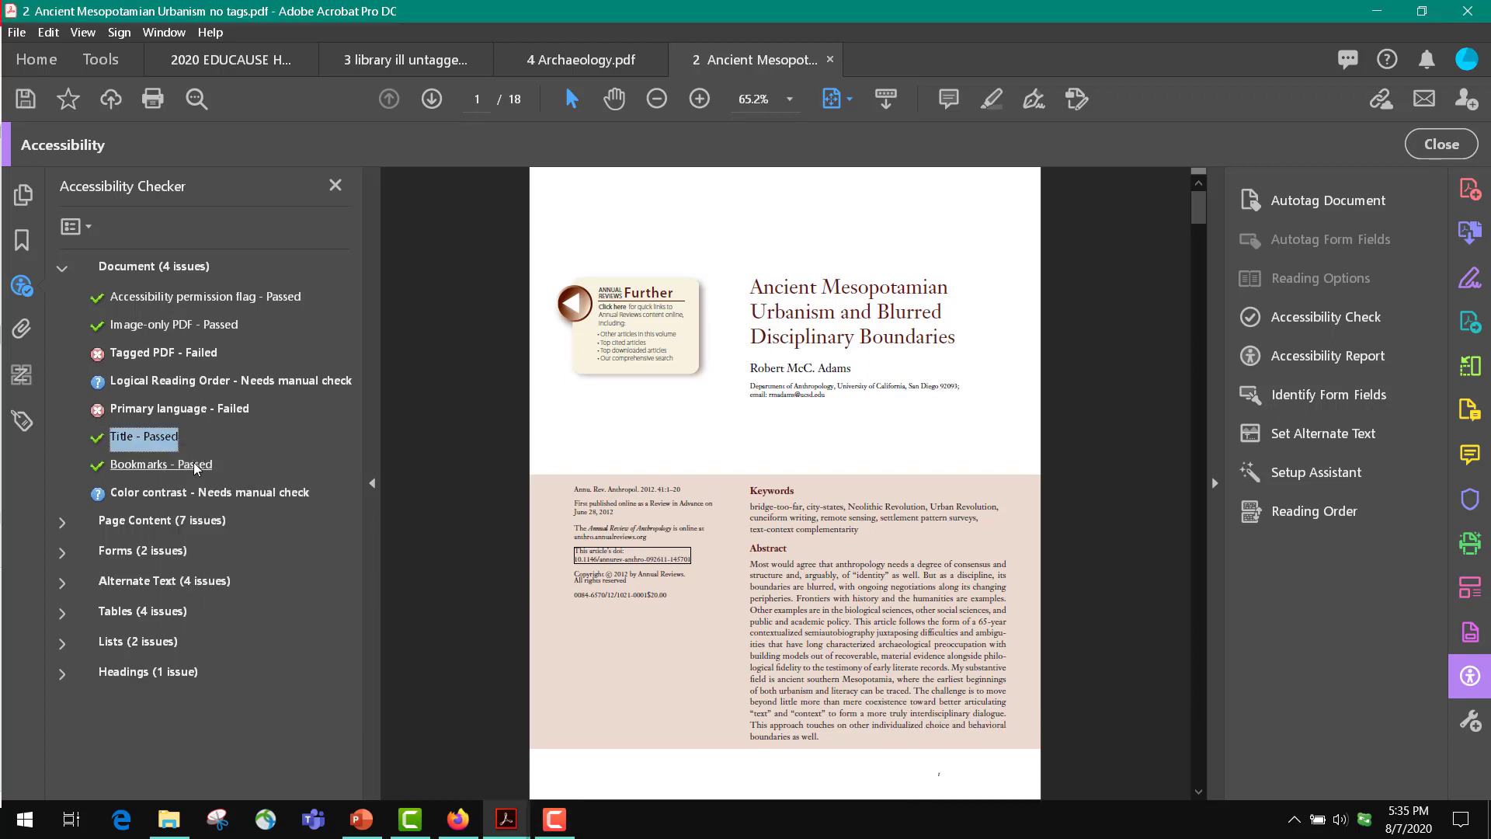
- Fix the failed Primary language rule of the Ancient Mesopotamian Urbanism PDF by setting its reading language to English
right_click(137, 414)
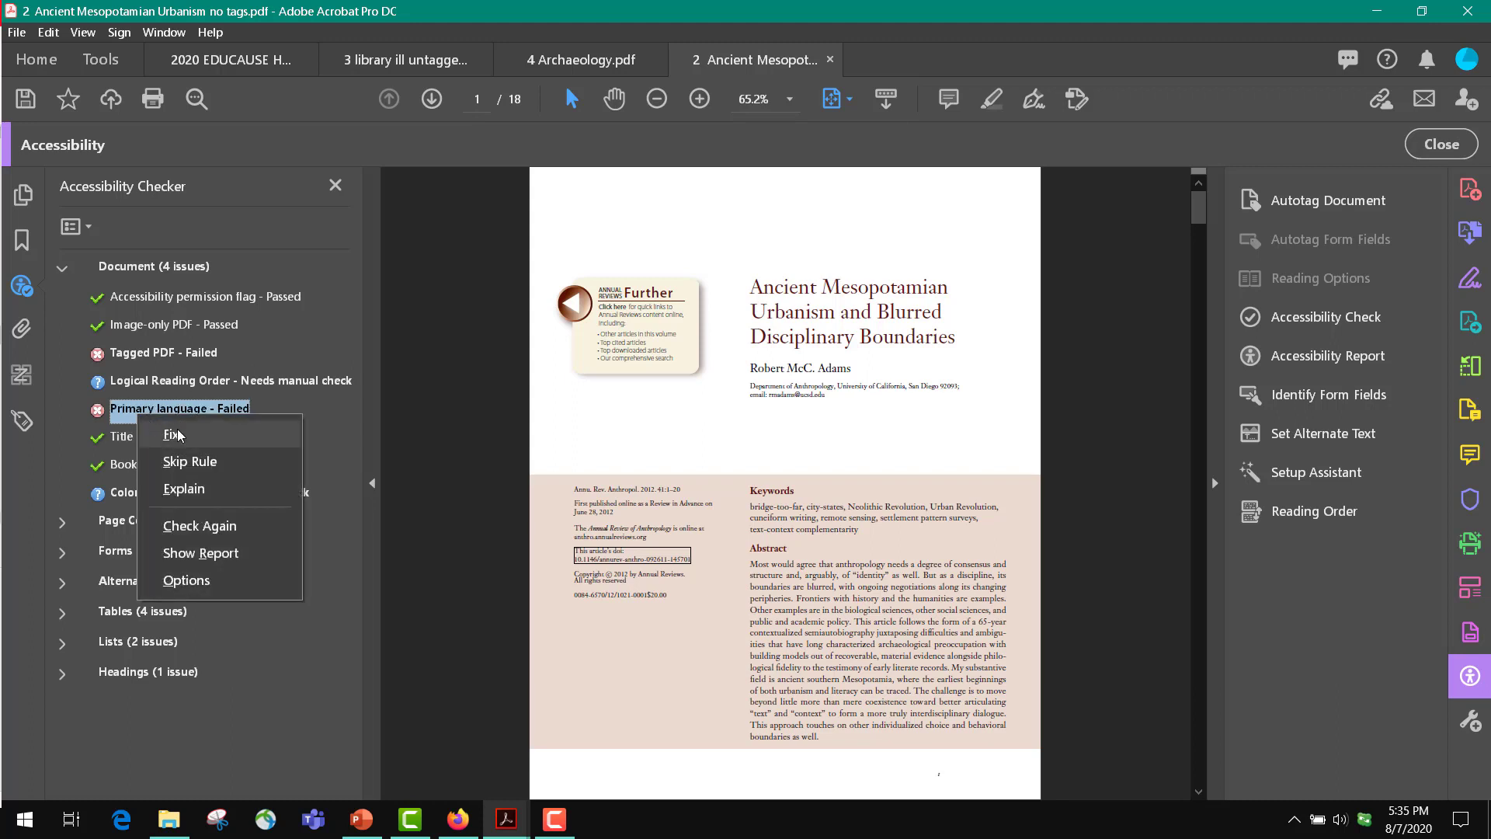
left_click(178, 436)
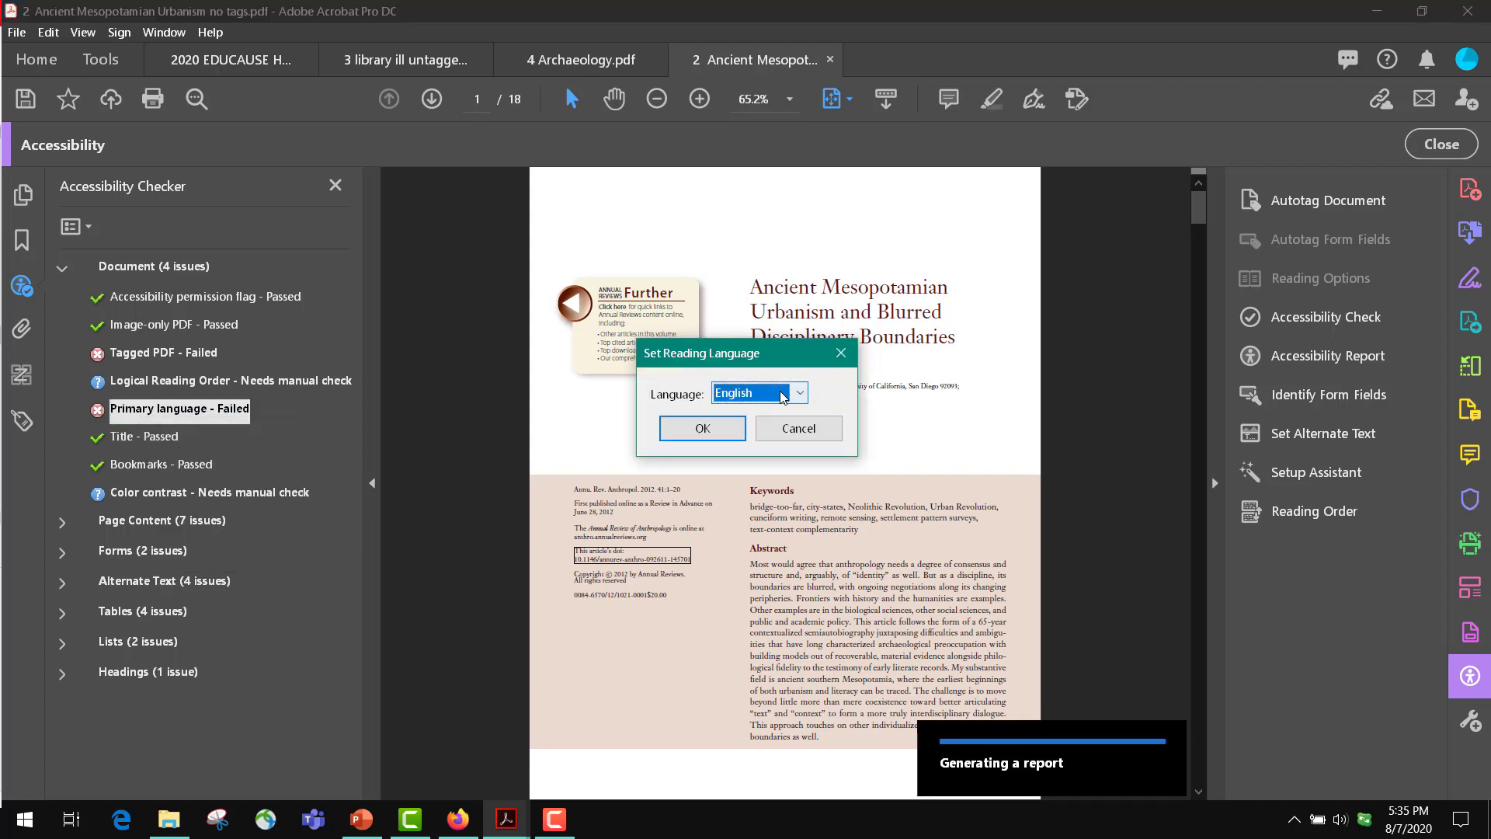
left_click(700, 423)
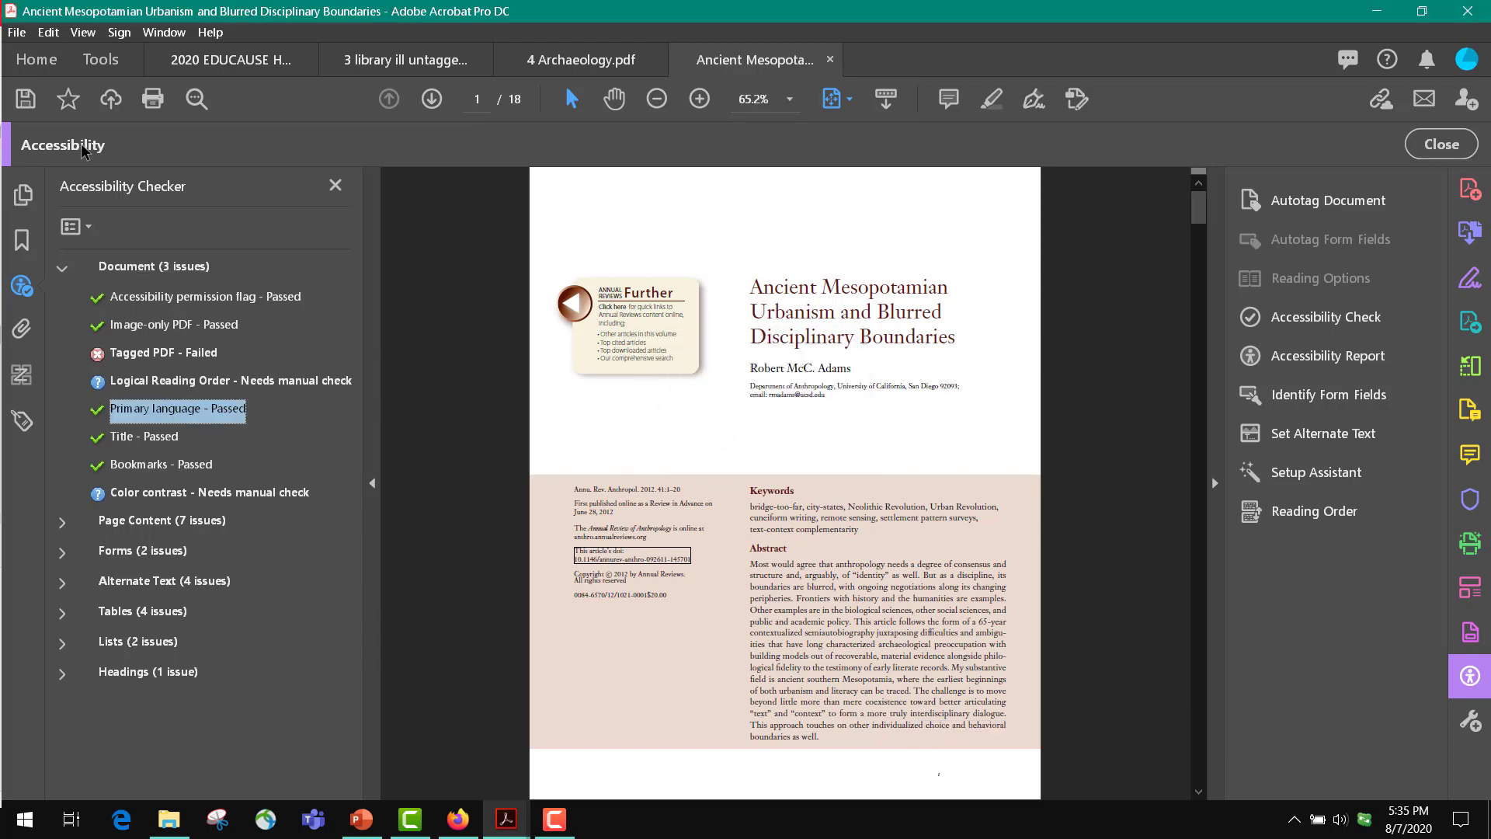
- Review the reading language and the description metadata in the document properties of the Ancient Mesopotamian Urbanism PDF
left_click(17, 32)
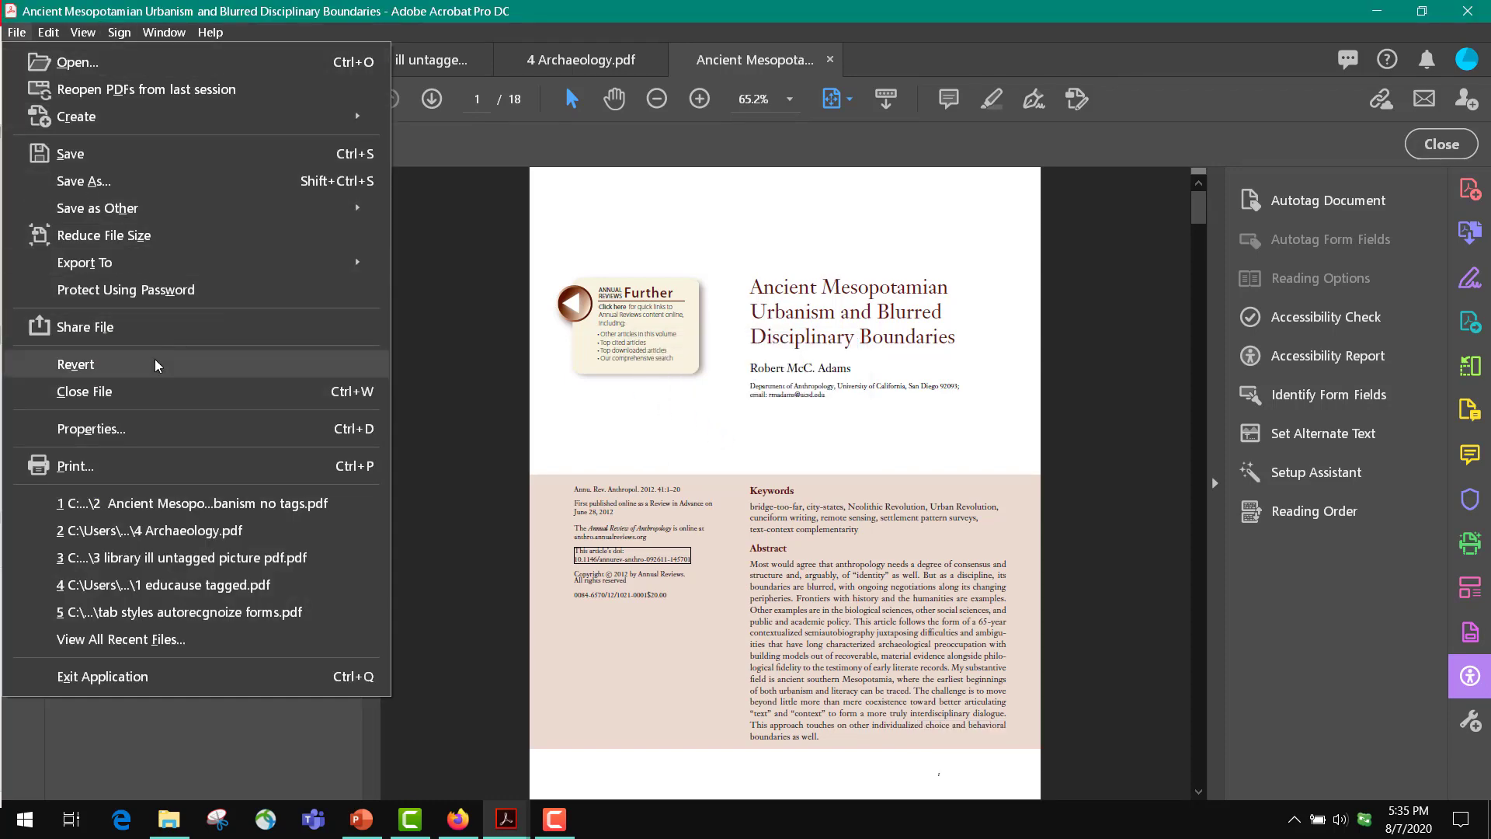
left_click(188, 426)
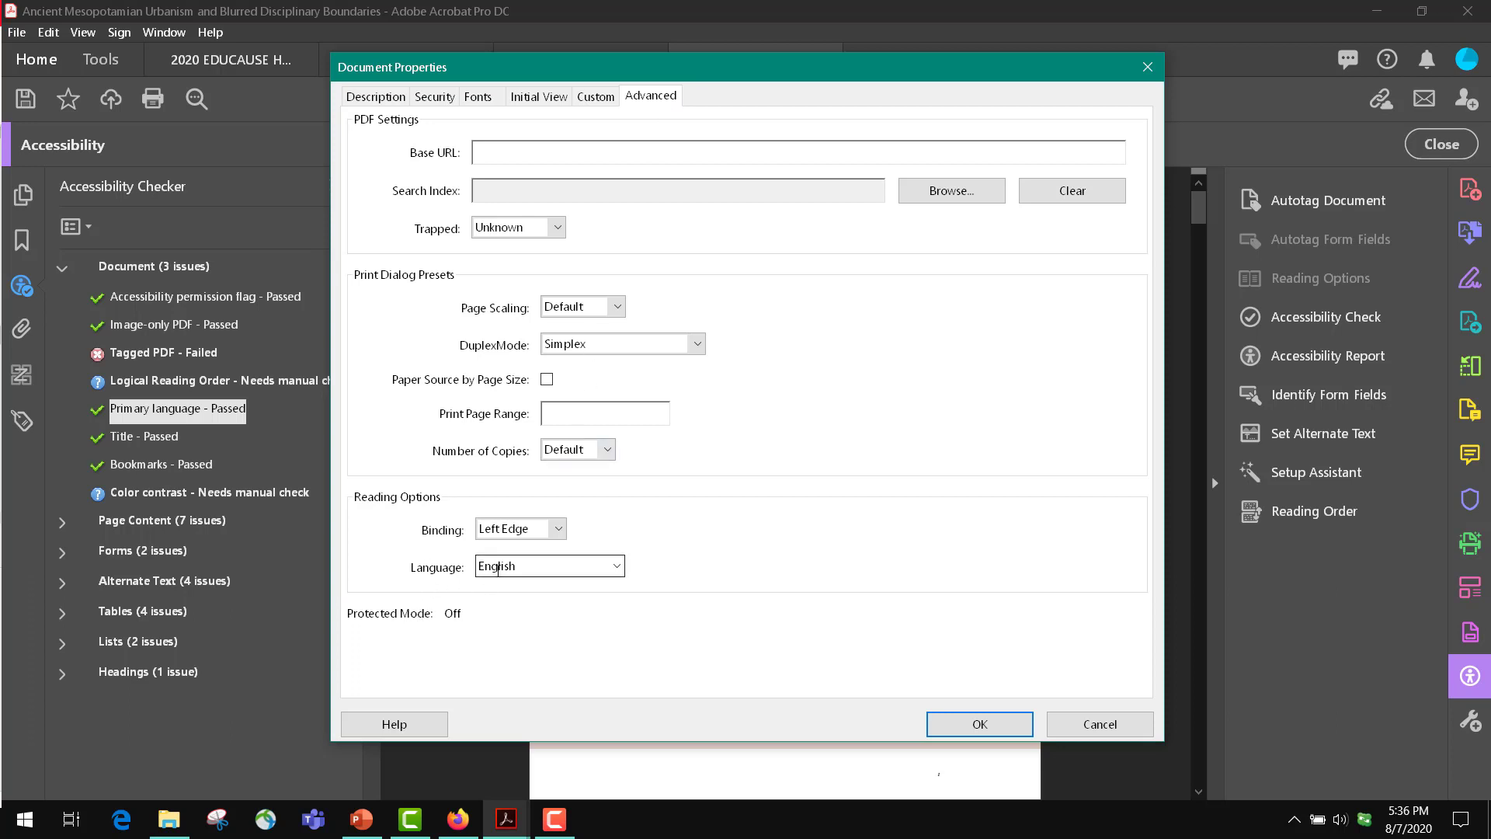
left_click(371, 97)
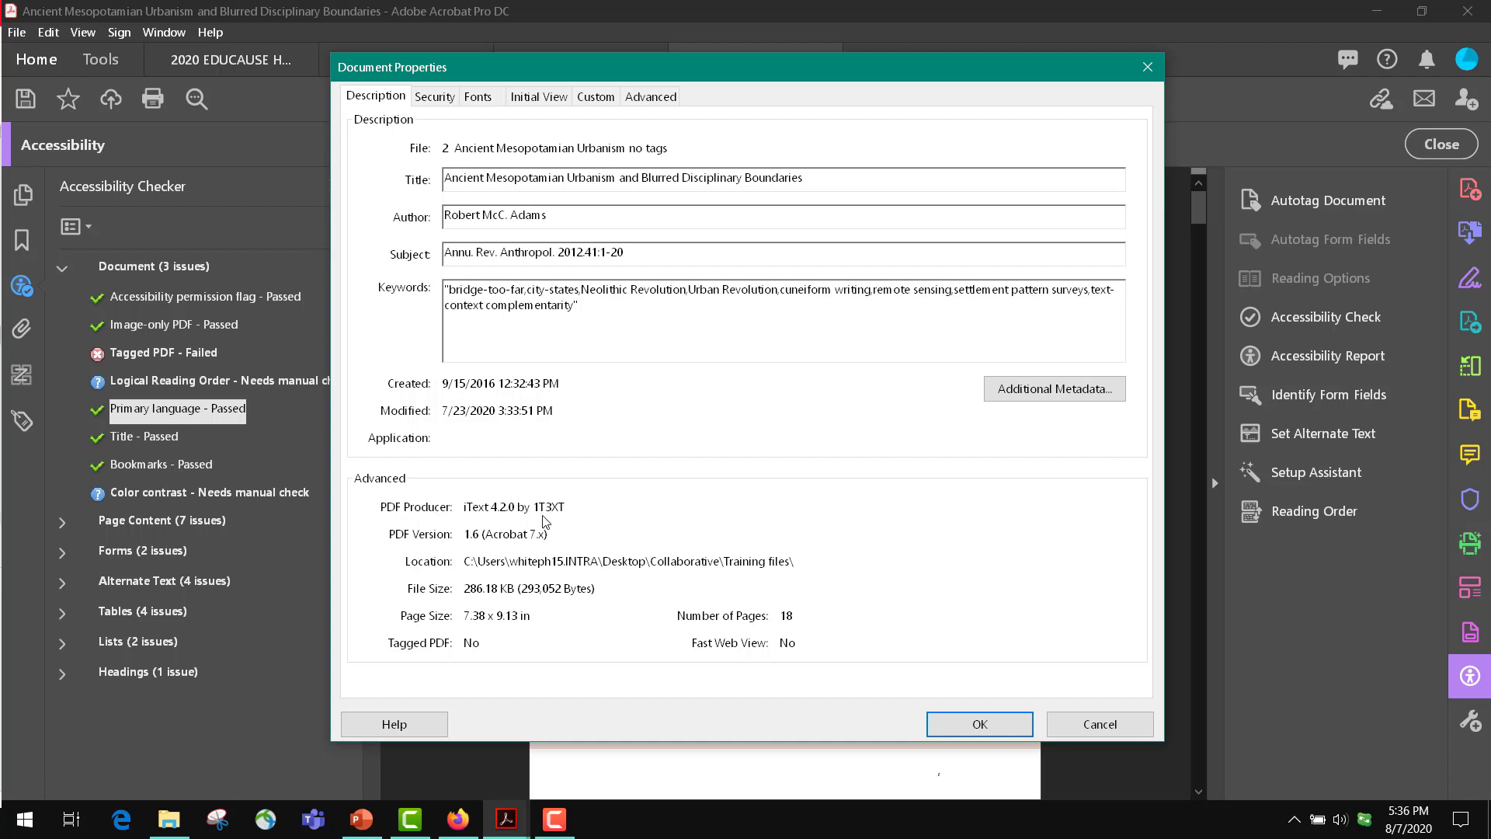
left_click(948, 729)
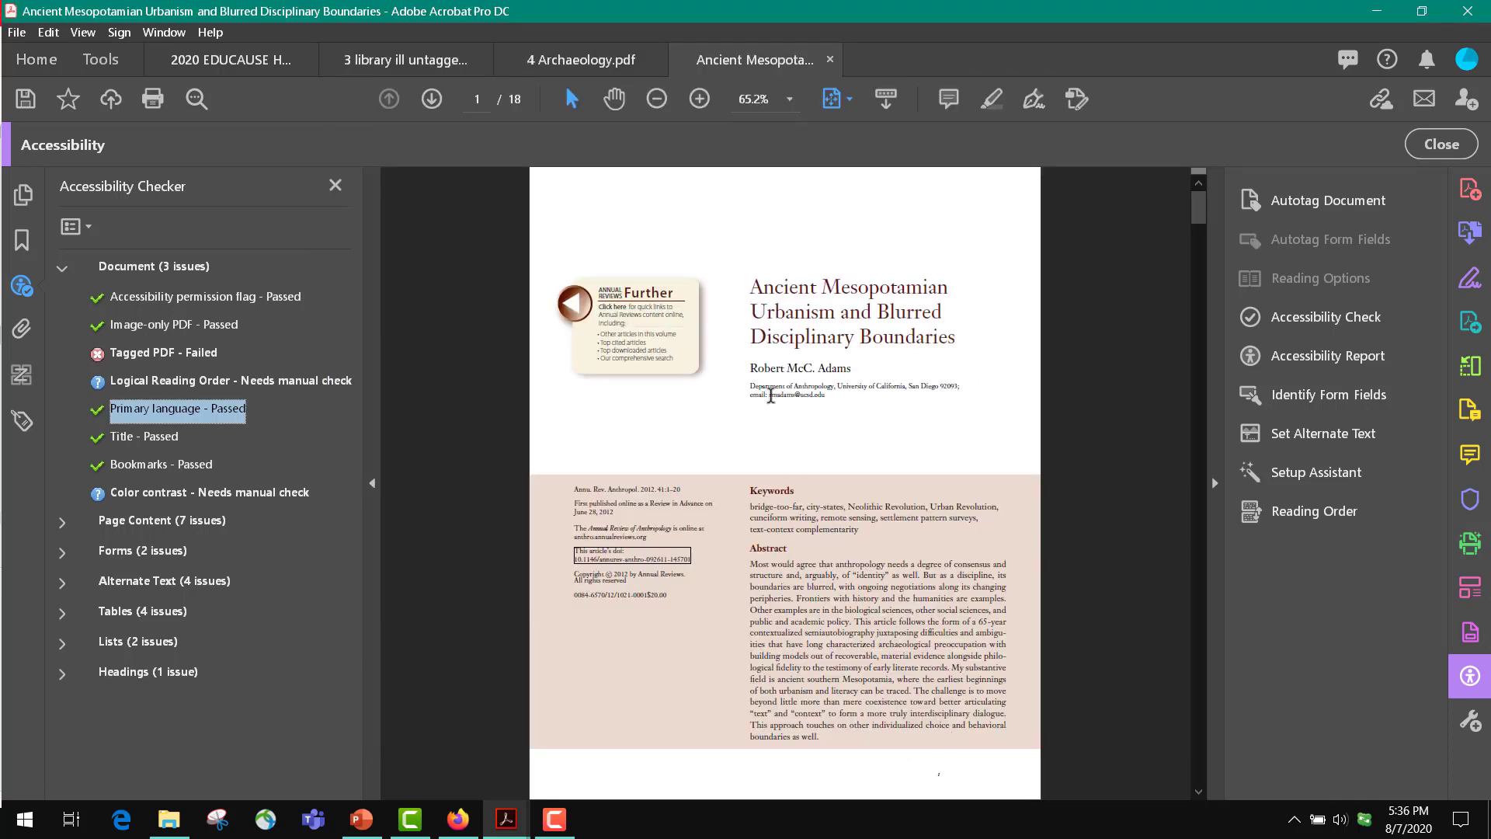
- Switch to the 4 Archaeology PDF and copy the two-line paper title at the head of page 1
left_click(587, 69)
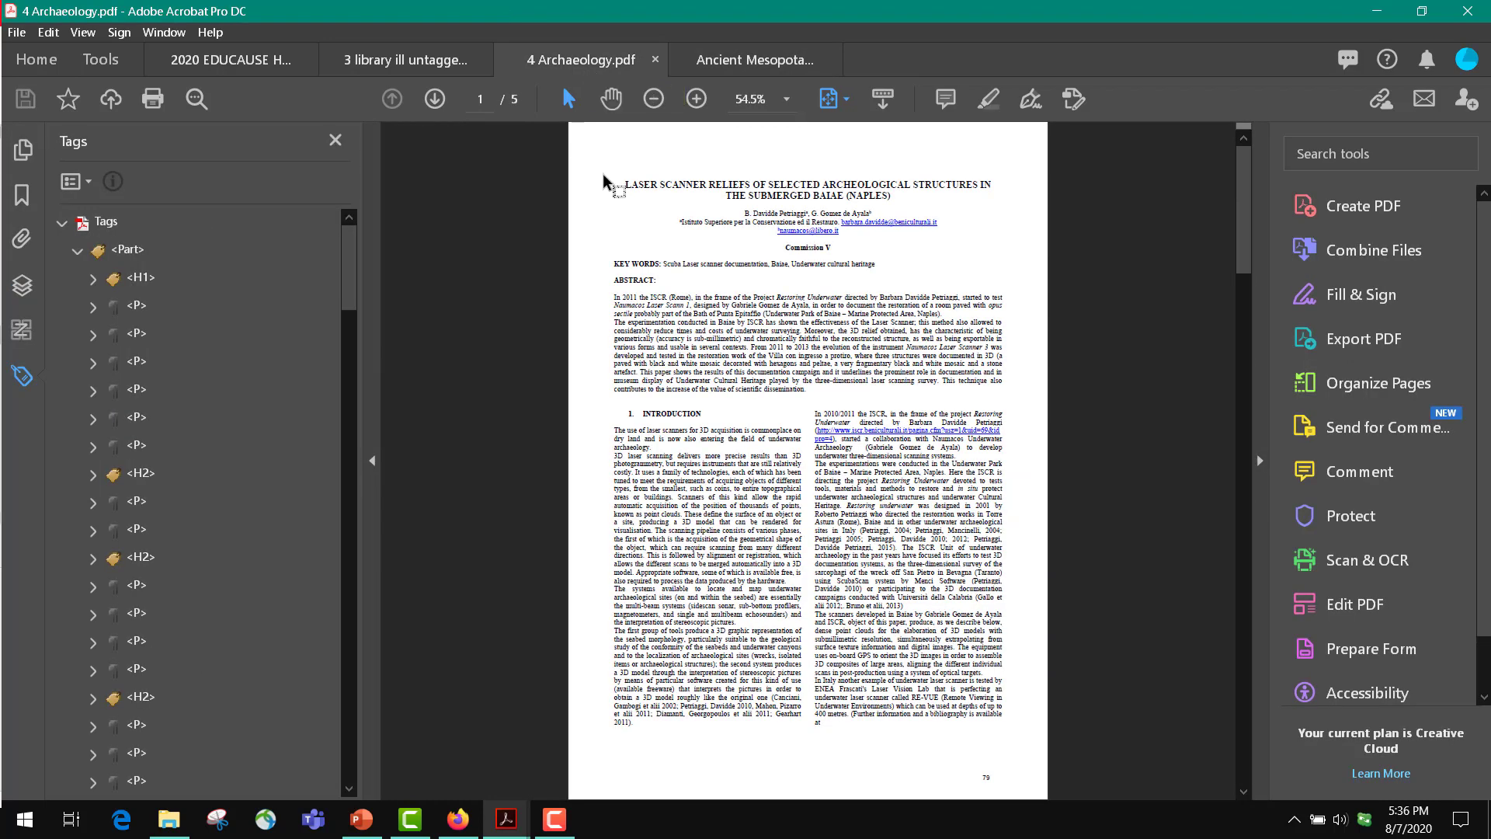
left_click_drag(621, 186, 891, 198)
right_click(883, 198)
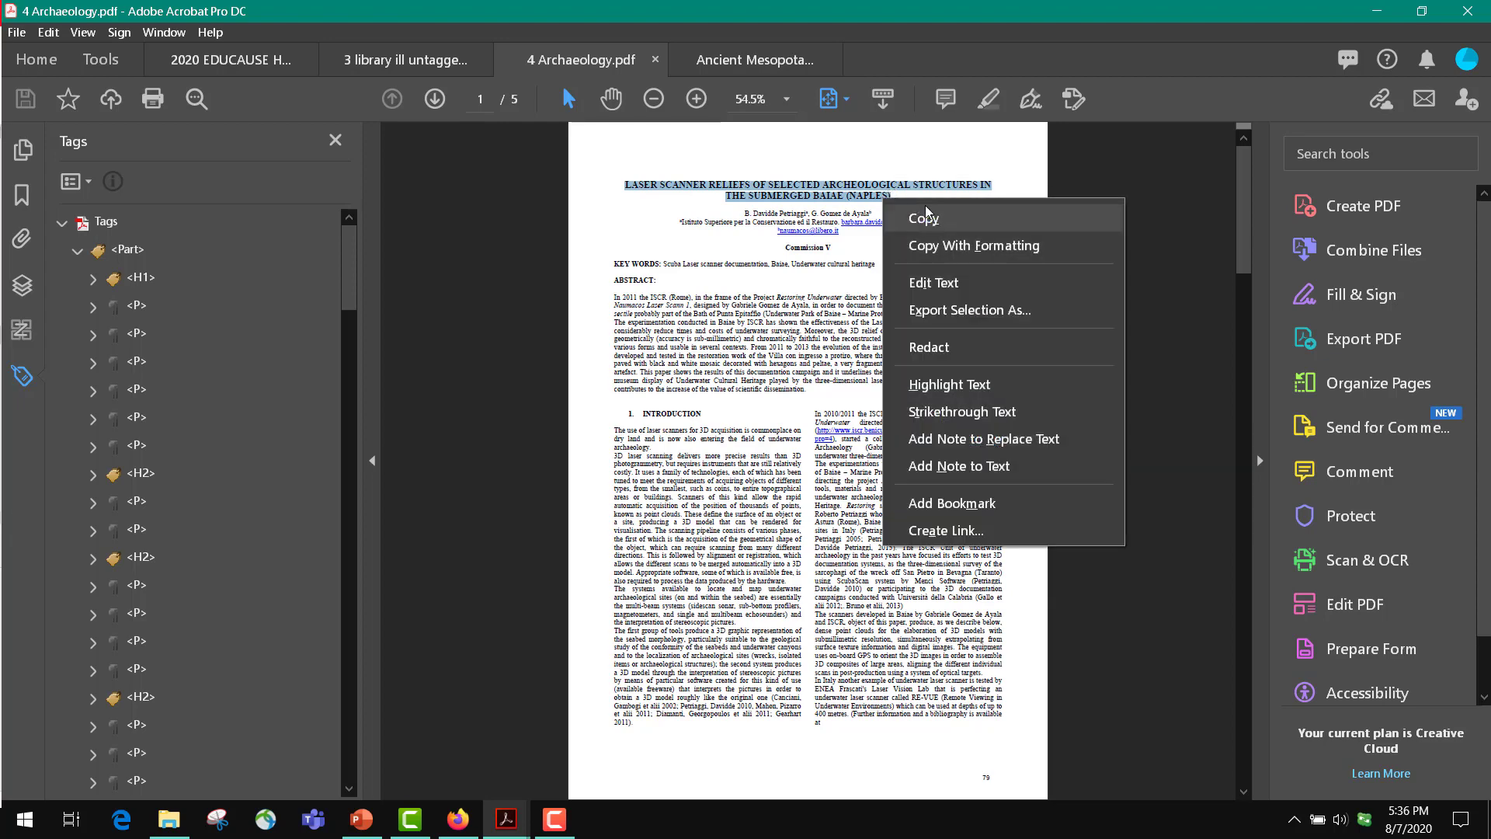
left_click(957, 220)
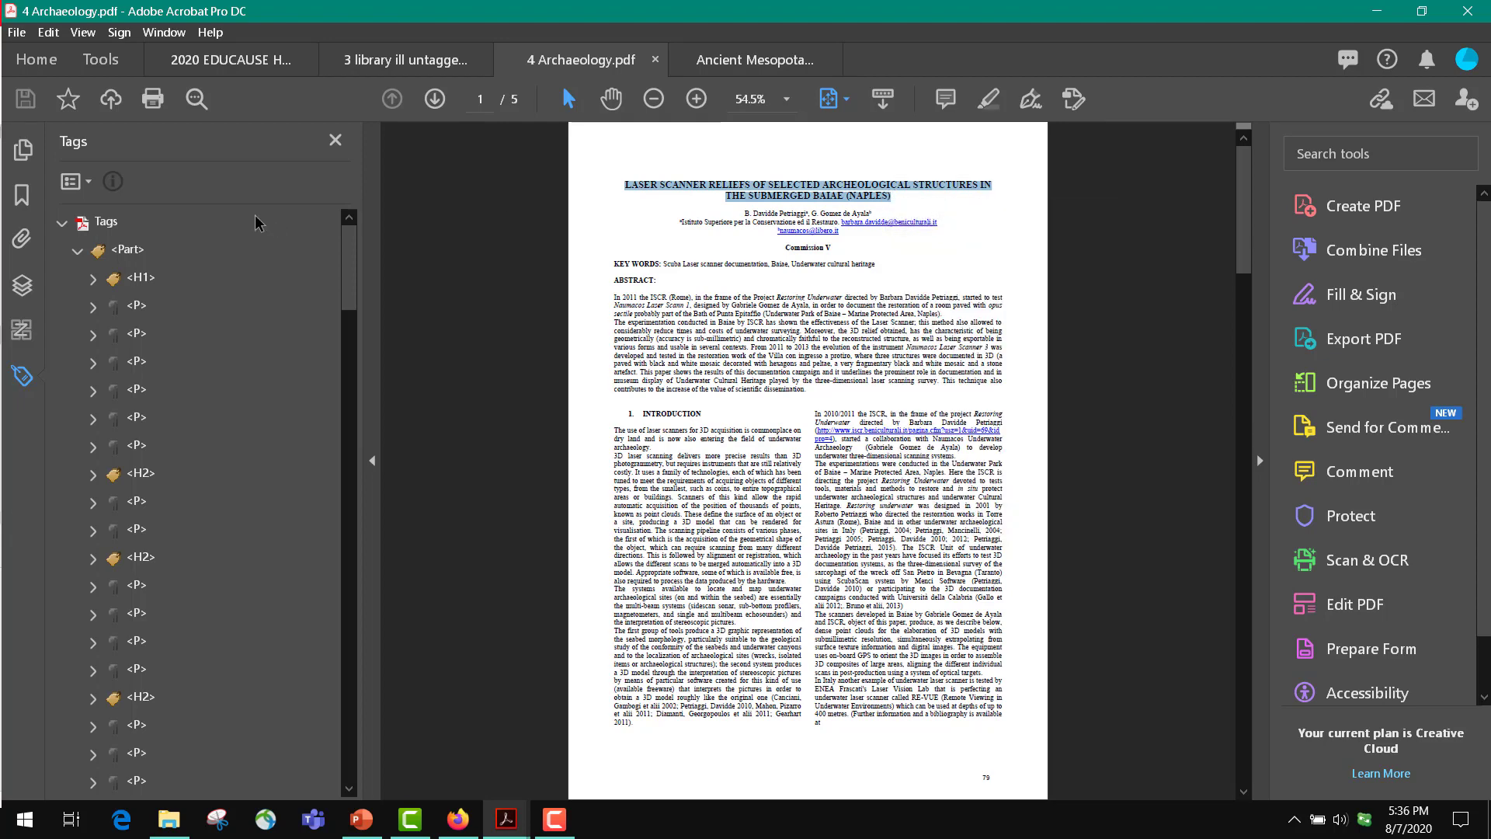
- Set the Title in the Archaeology PDF's document properties to LASER SCANNER RELIEFS OF SELECTED ARCHEOLOGICAL STRUCTURES IN THE SUBMERGED BAIAE (NAPLES)
left_click(14, 35)
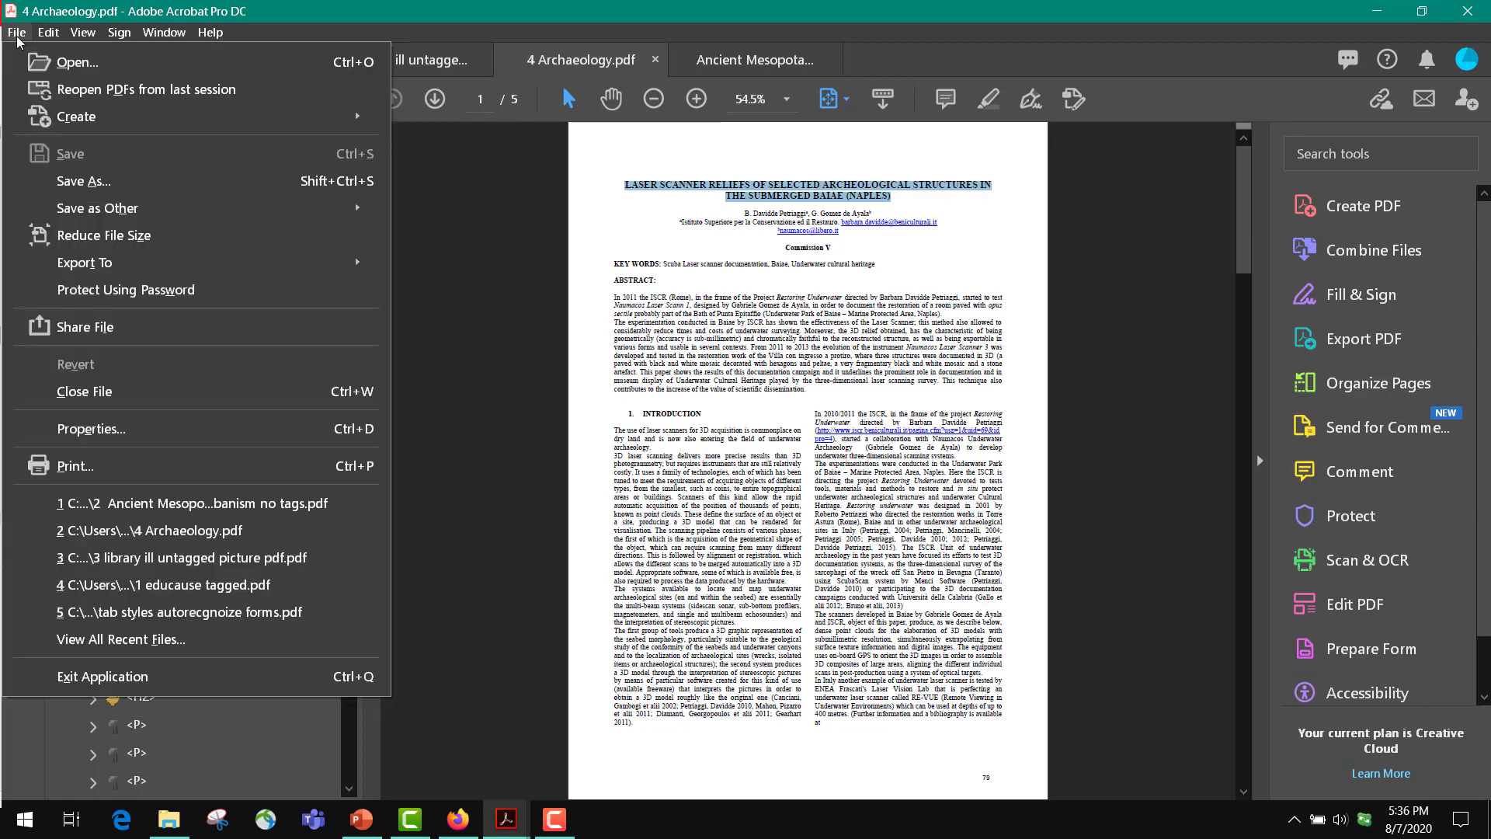
left_click(111, 430)
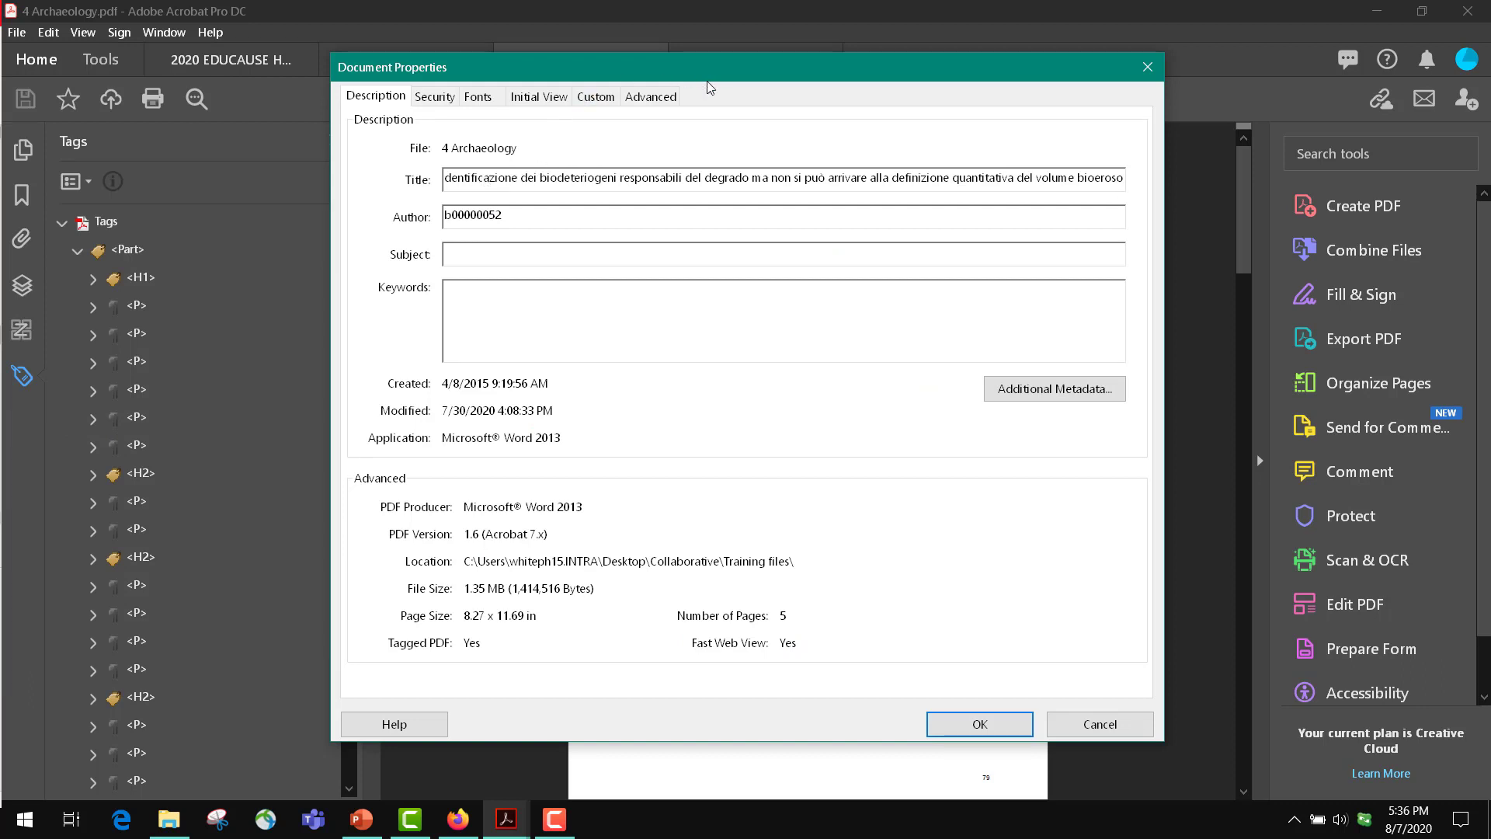
left_click(656, 103)
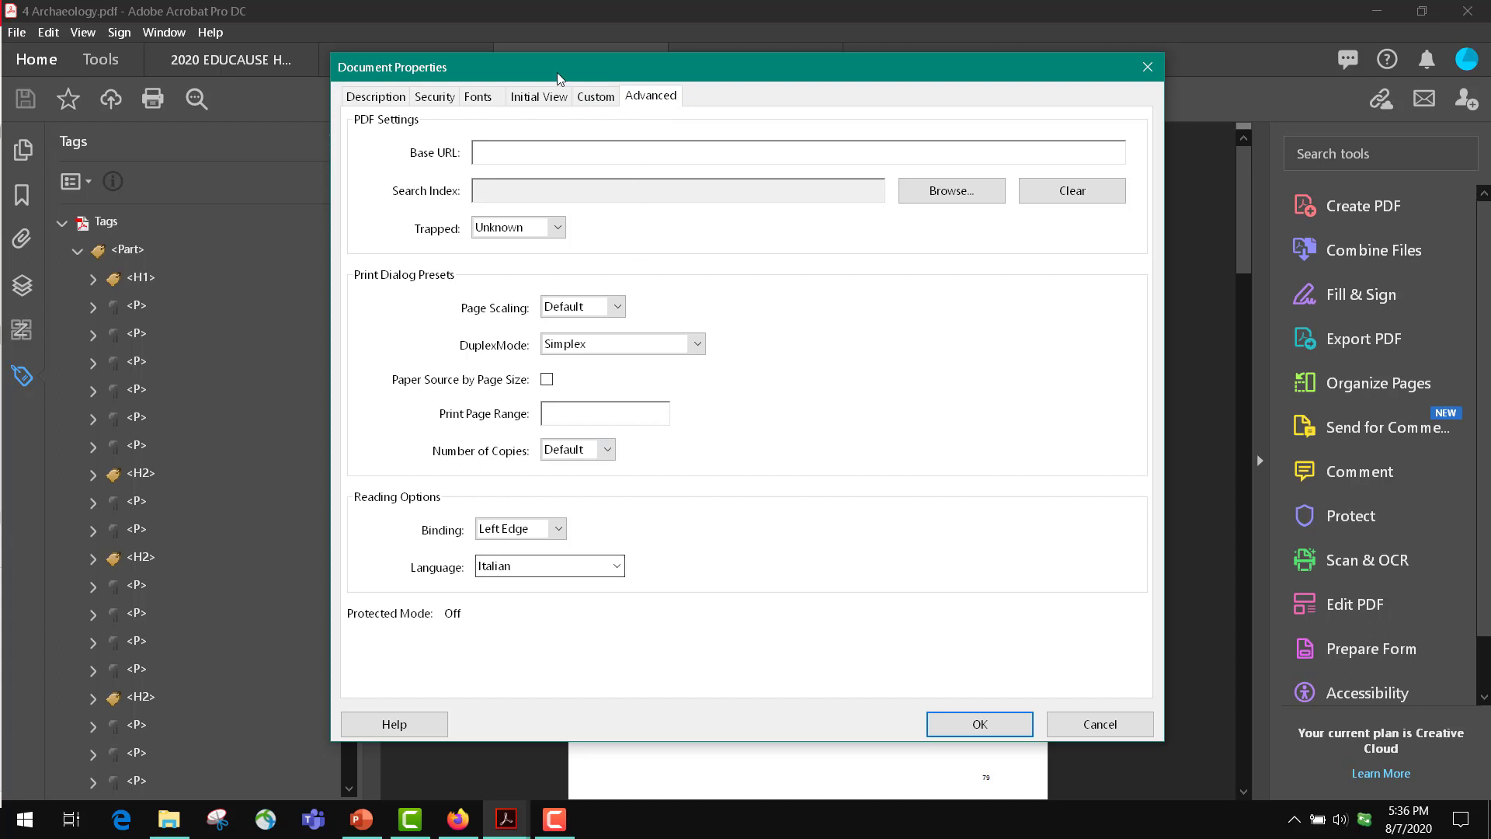
left_click(350, 100)
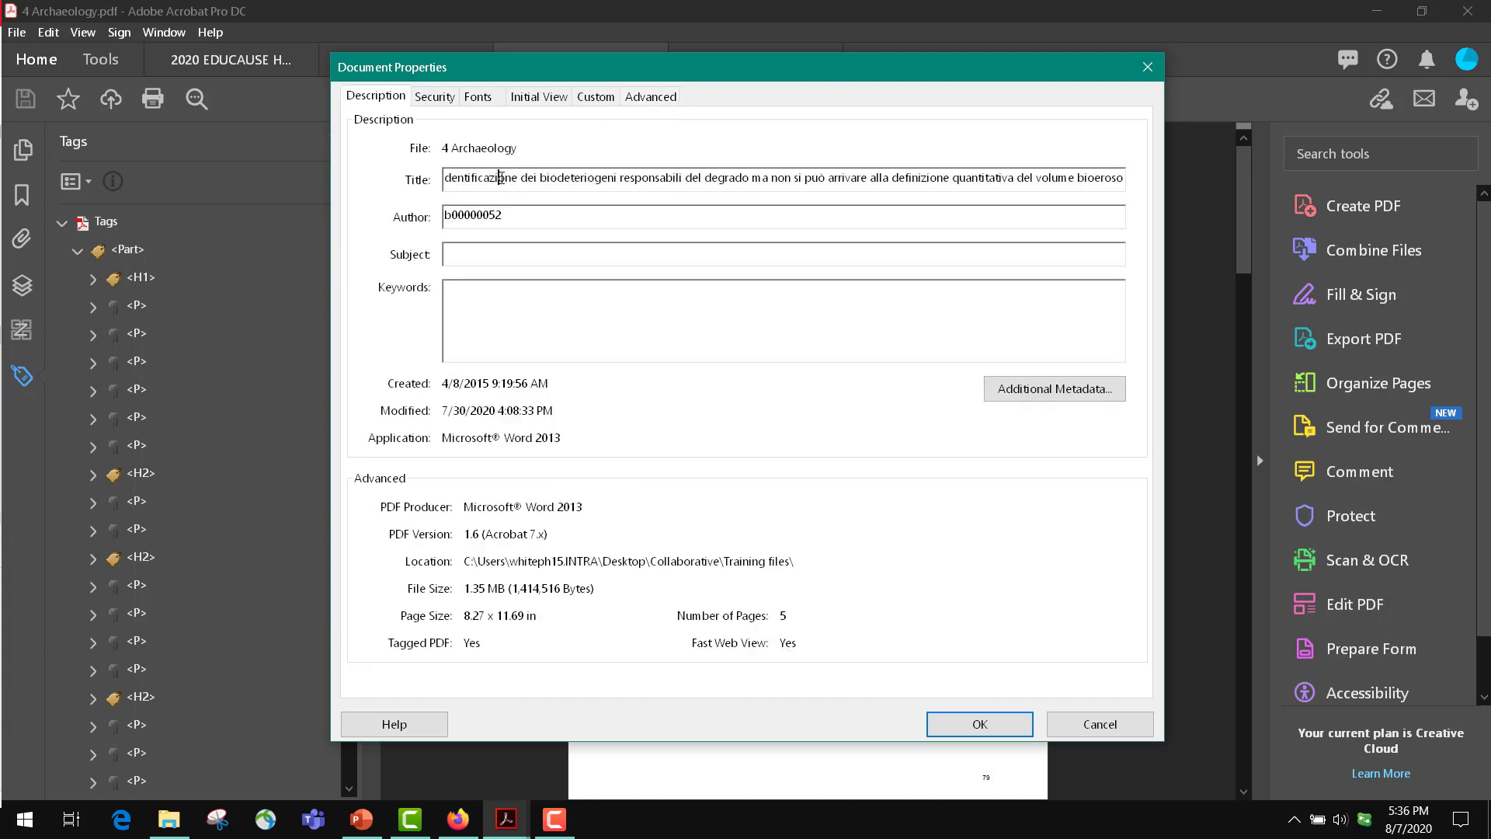
triple_click(500, 178)
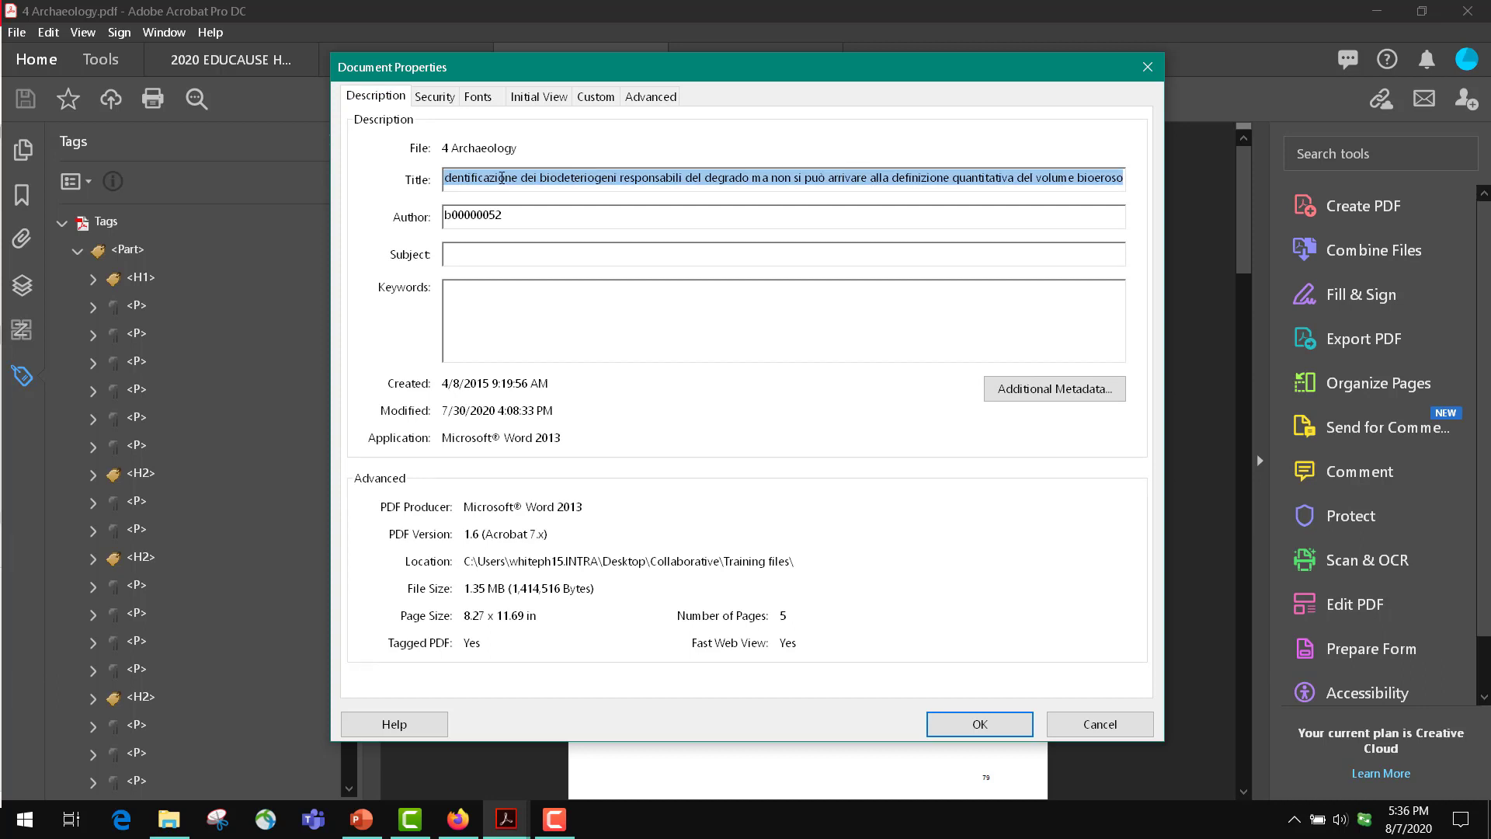
key("ctrl+v")
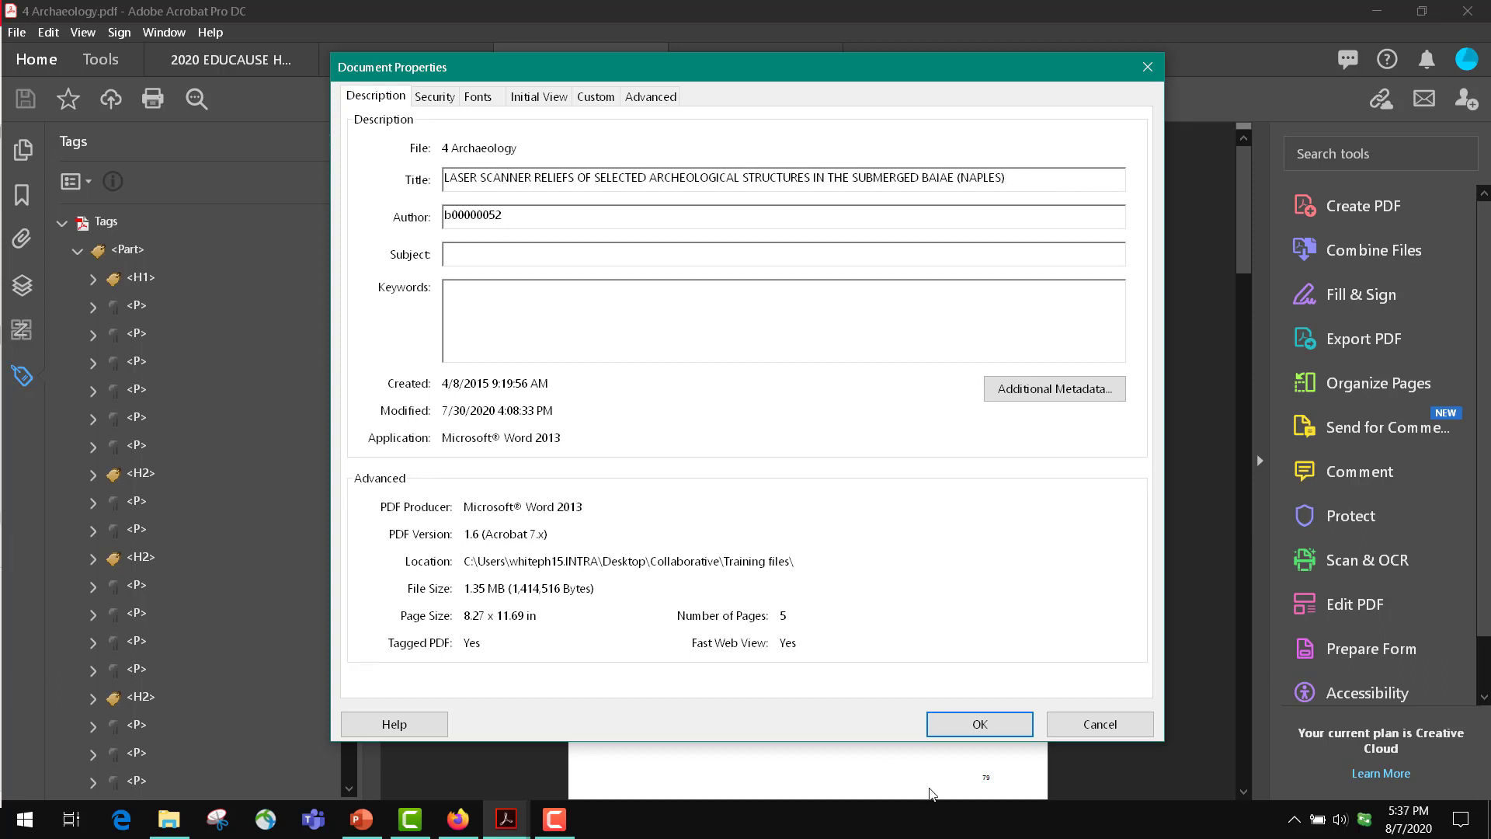
left_click(949, 728)
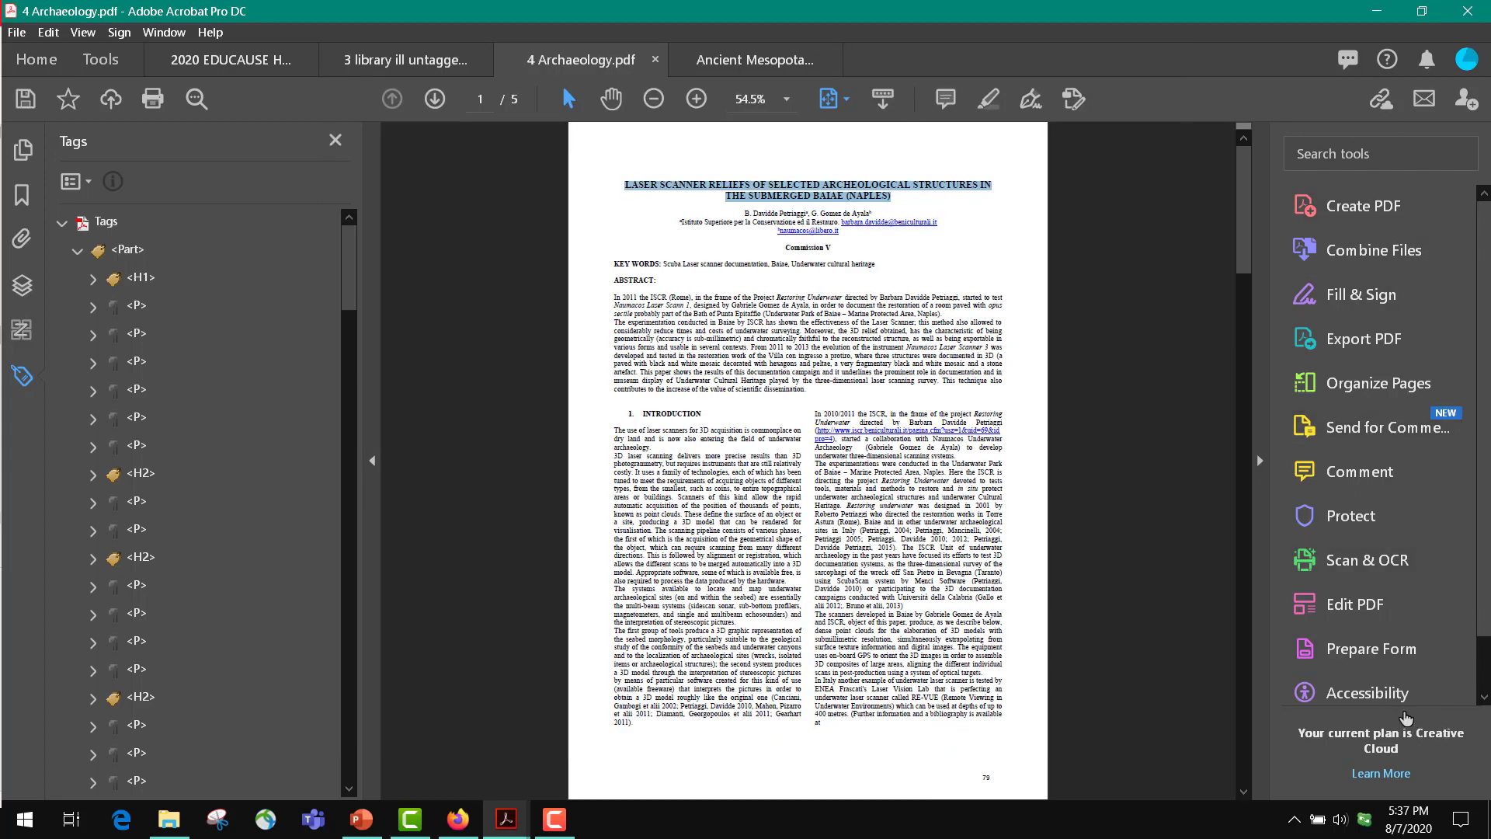
- Run the accessibility check on all pages of the Archaeology PDF, keeping the preset checking options
left_click(1366, 691)
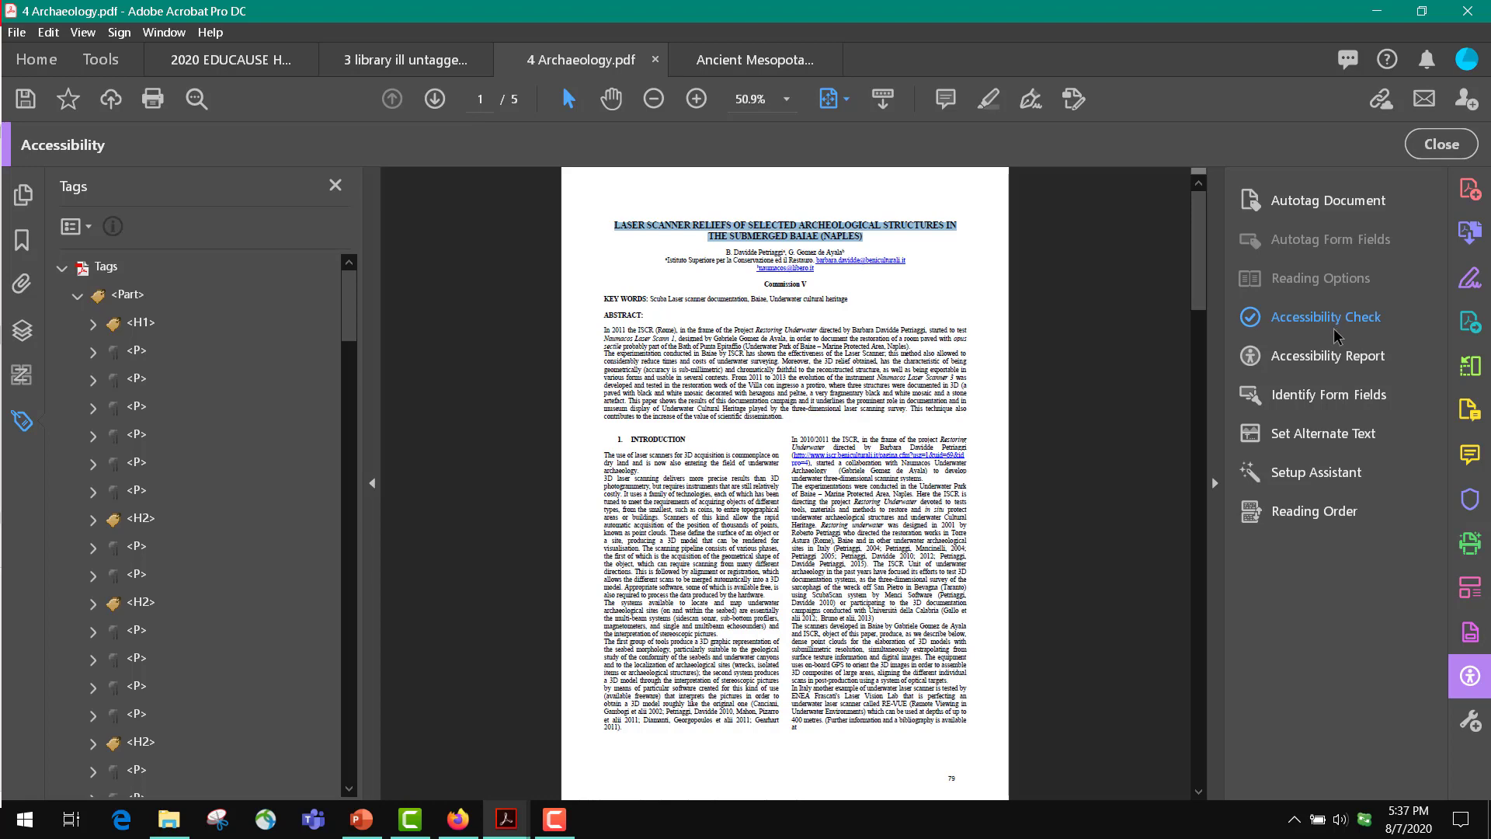
left_click(1326, 318)
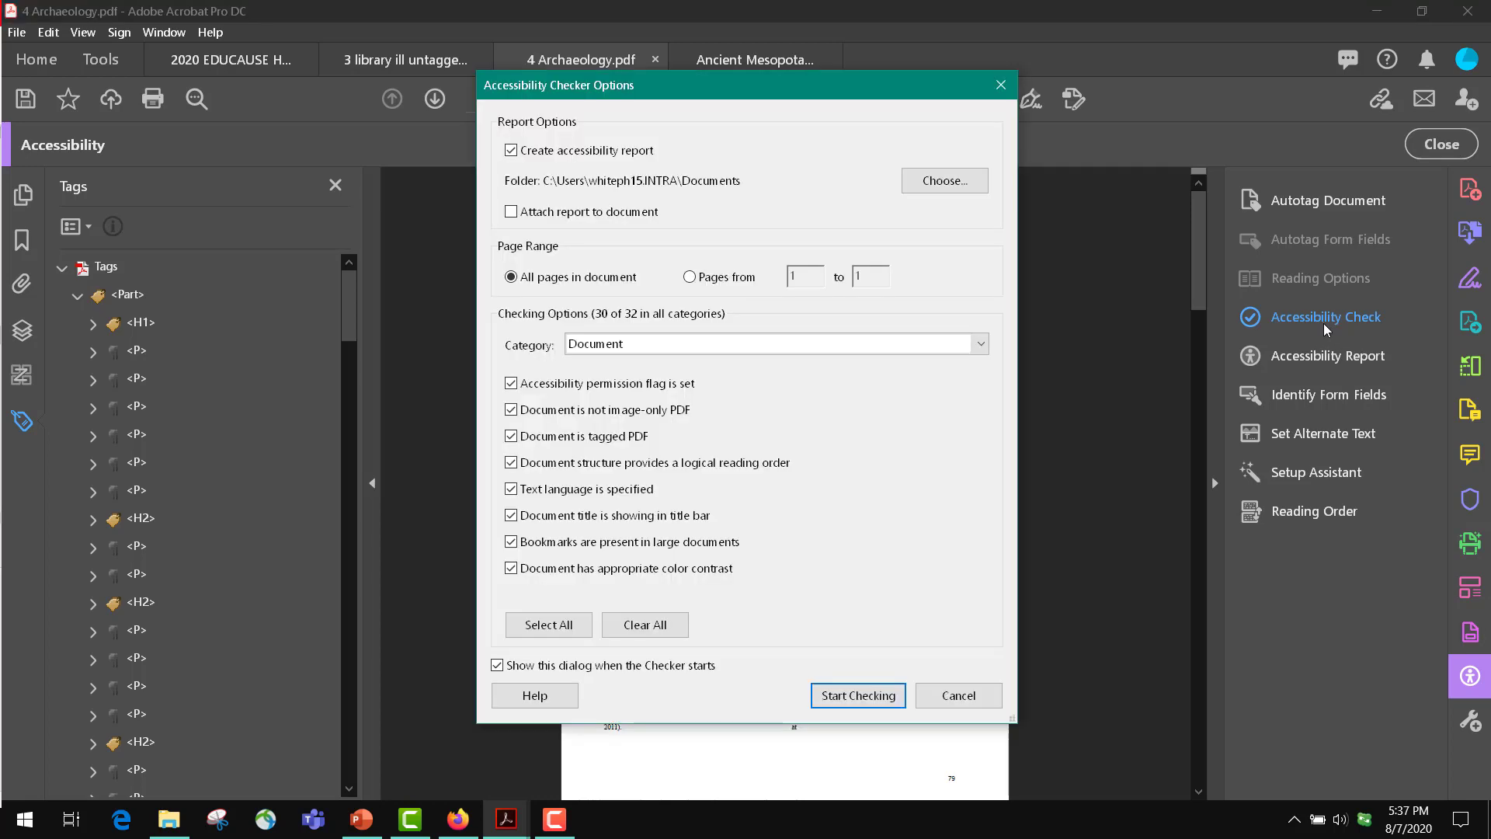
left_click(881, 697)
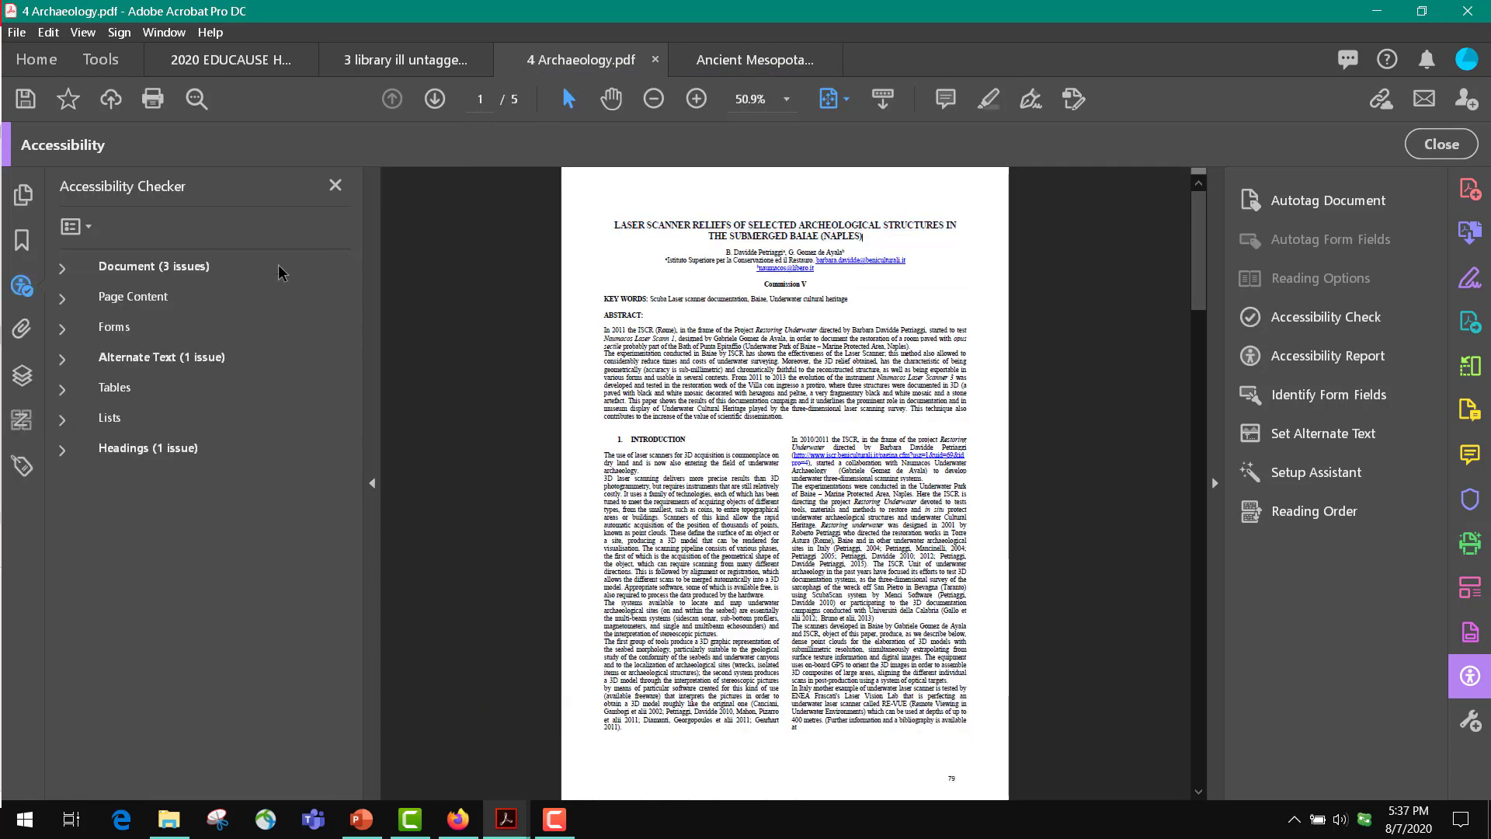
- Expand the Document results of the Archaeology PDF and apply the checker's automatic fix to the failed Title rule
left_click(63, 271)
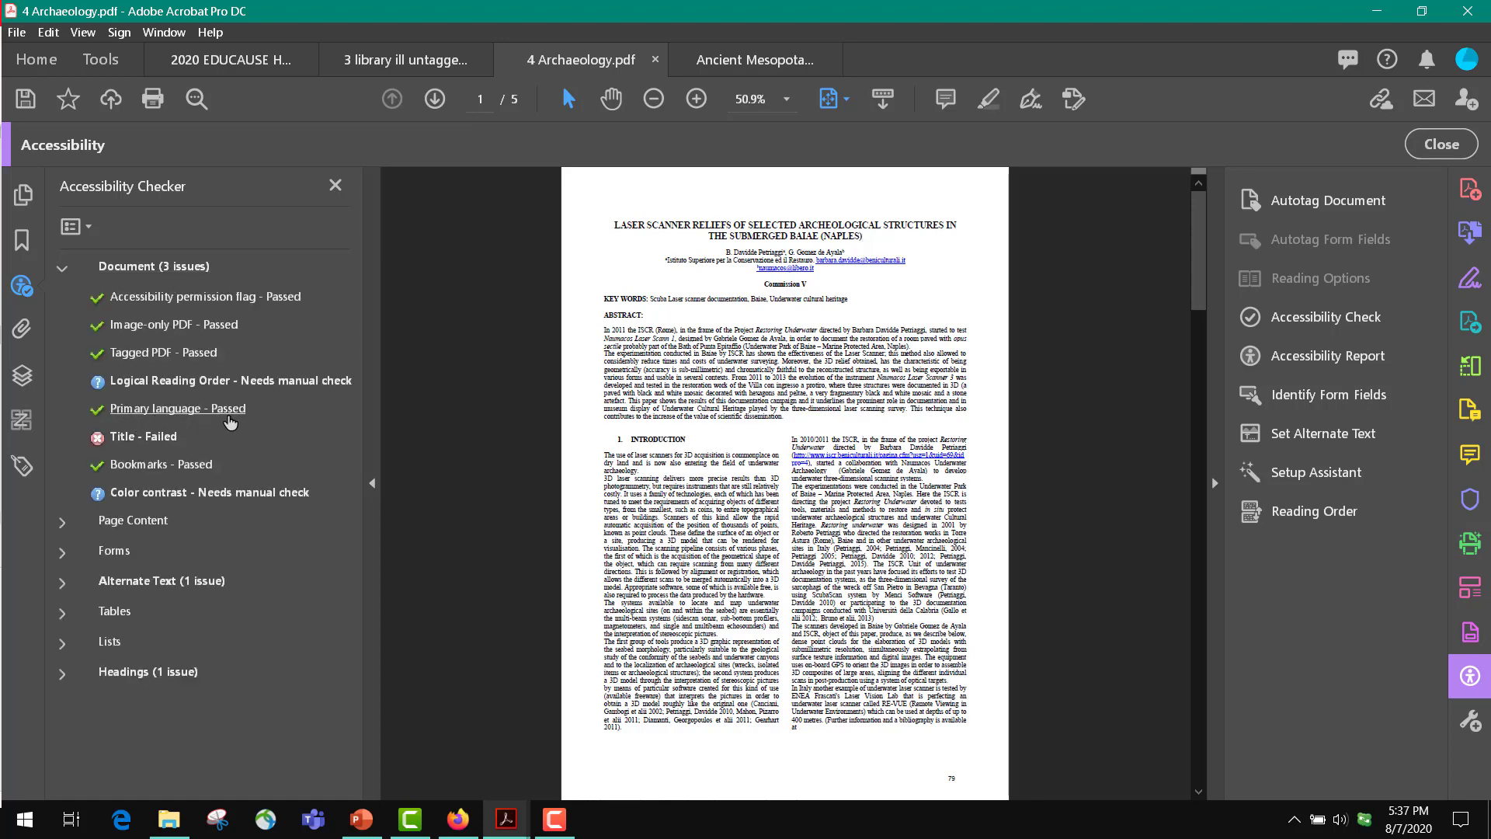
right_click(141, 442)
left_click(171, 463)
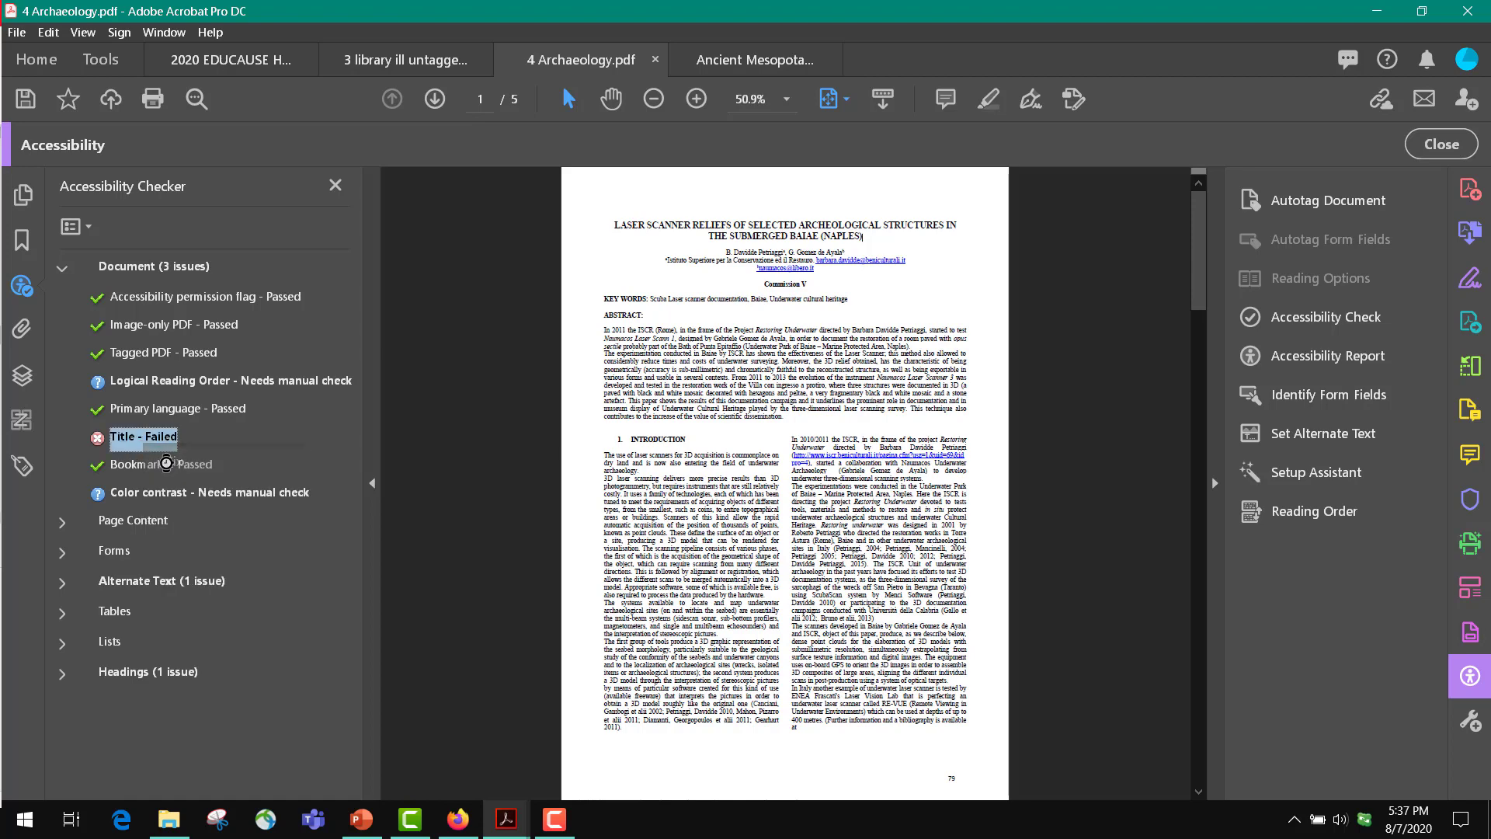
- Set the reading language in the Archaeology PDF's document properties to English
left_click(16, 32)
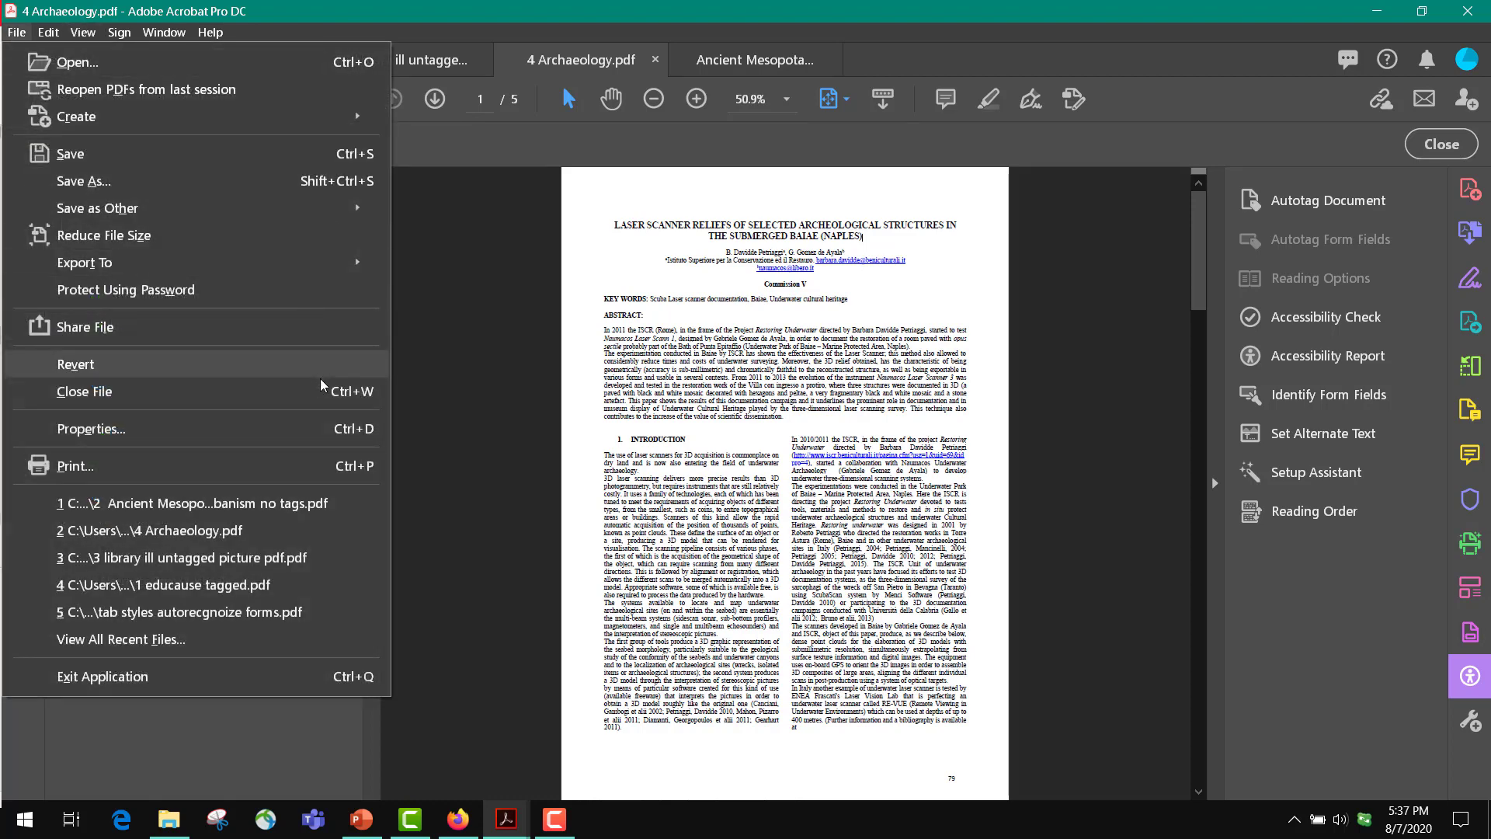
left_click(297, 429)
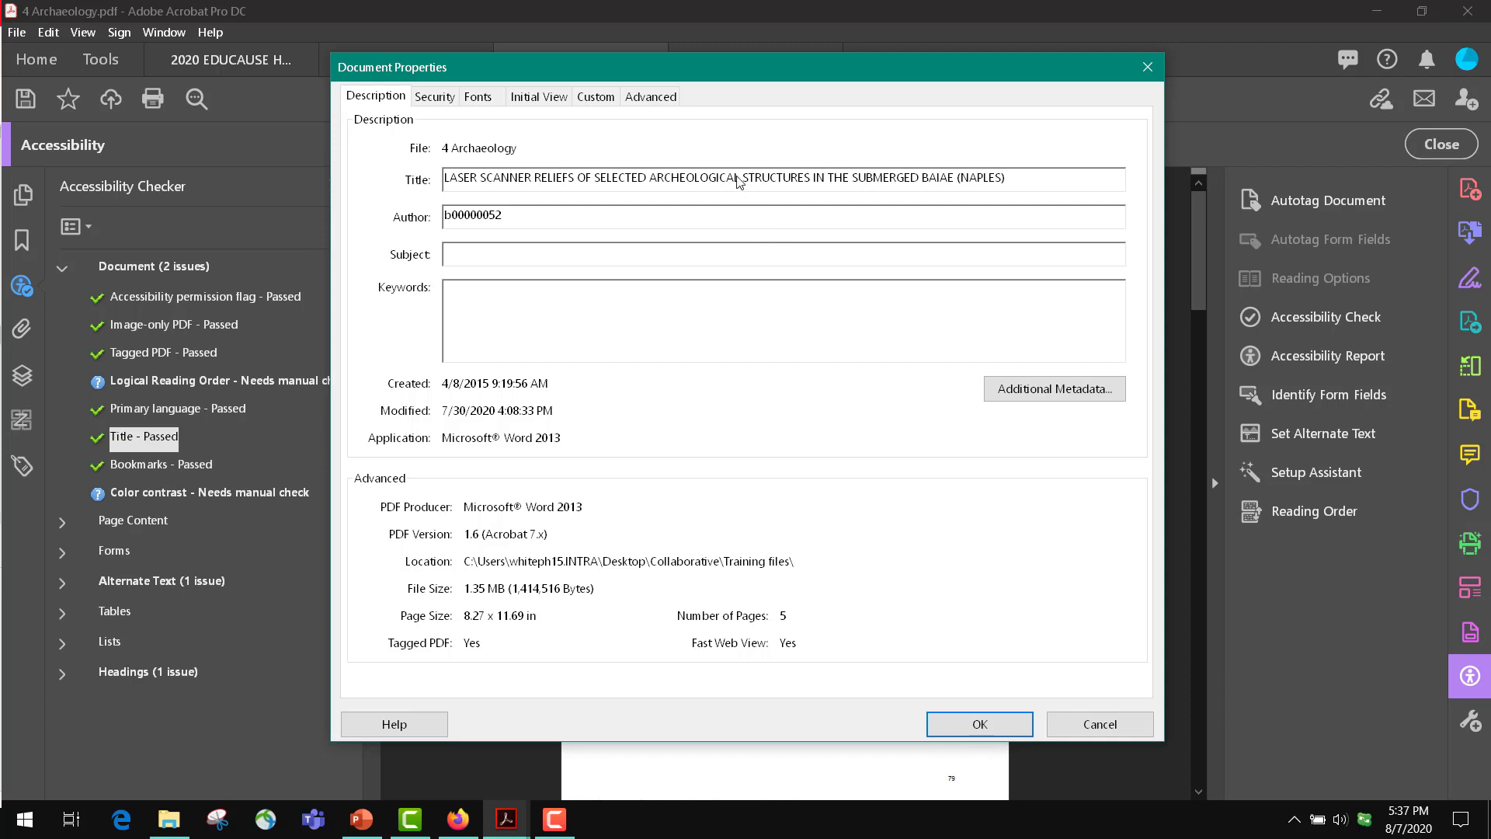
left_click(649, 98)
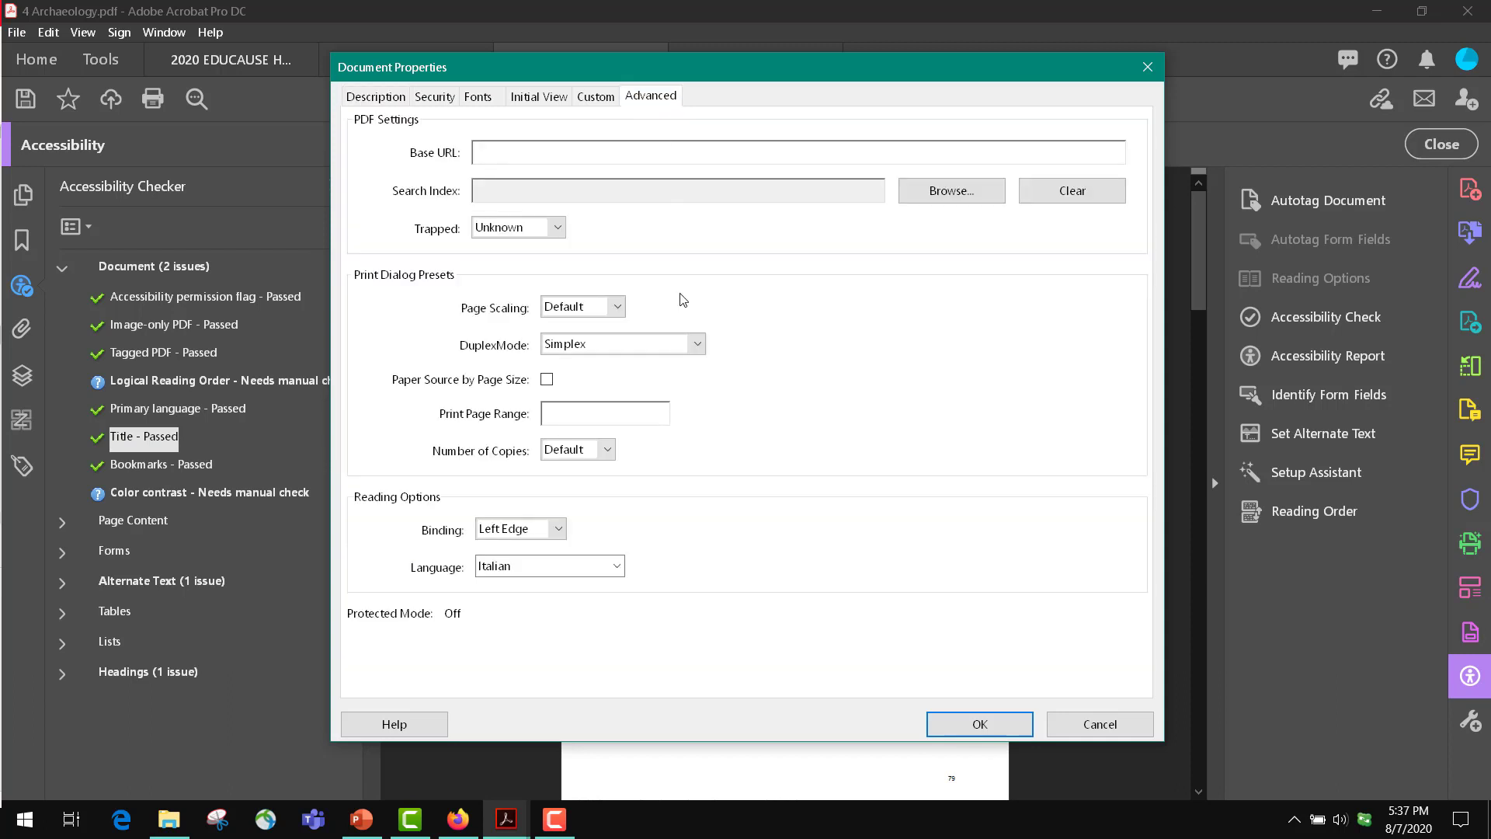
left_click(619, 570)
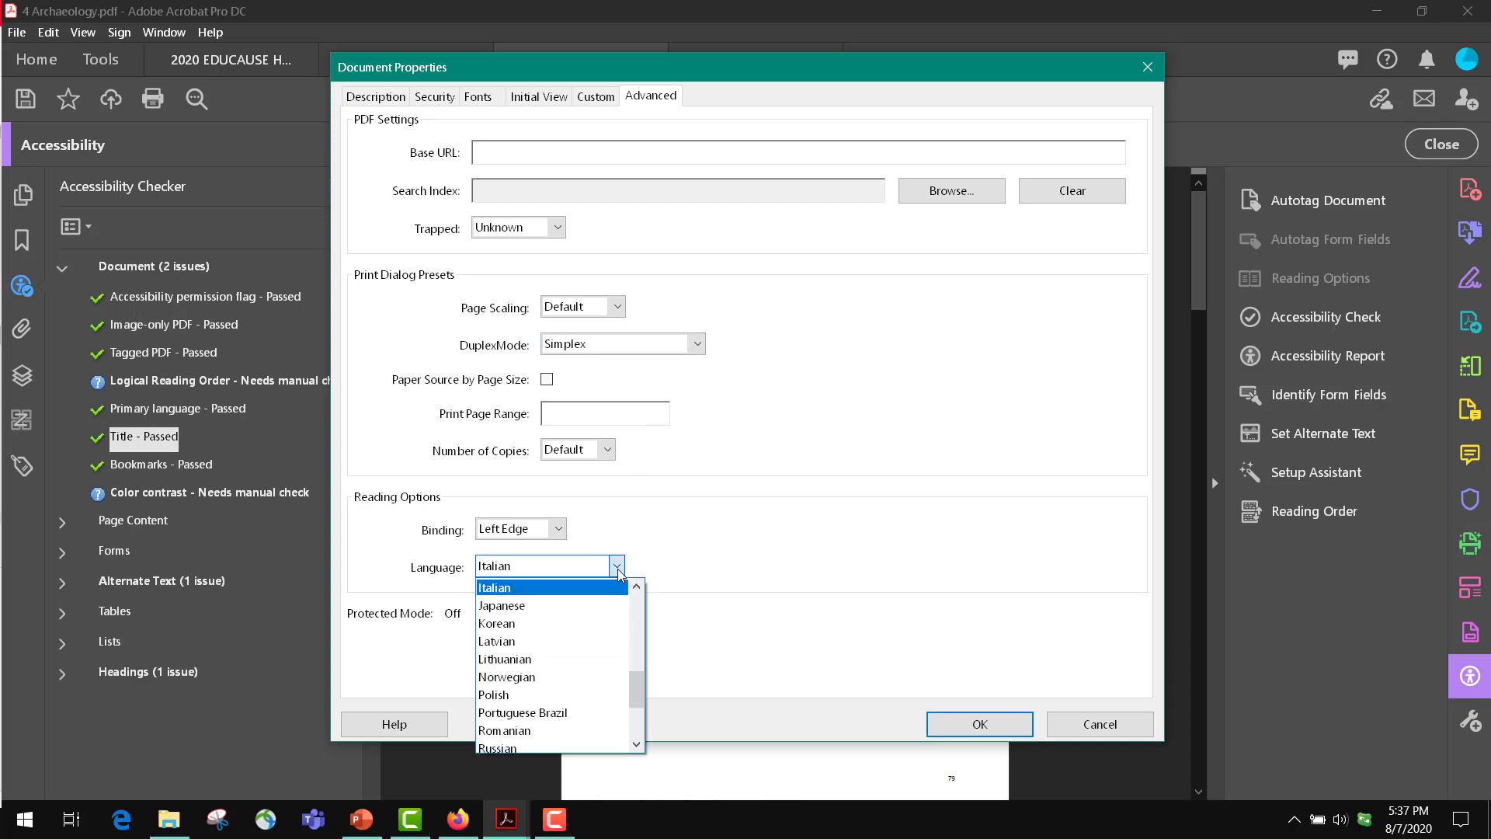
scroll(576, 630, "down", 1)
scroll(574, 634, "up", 4)
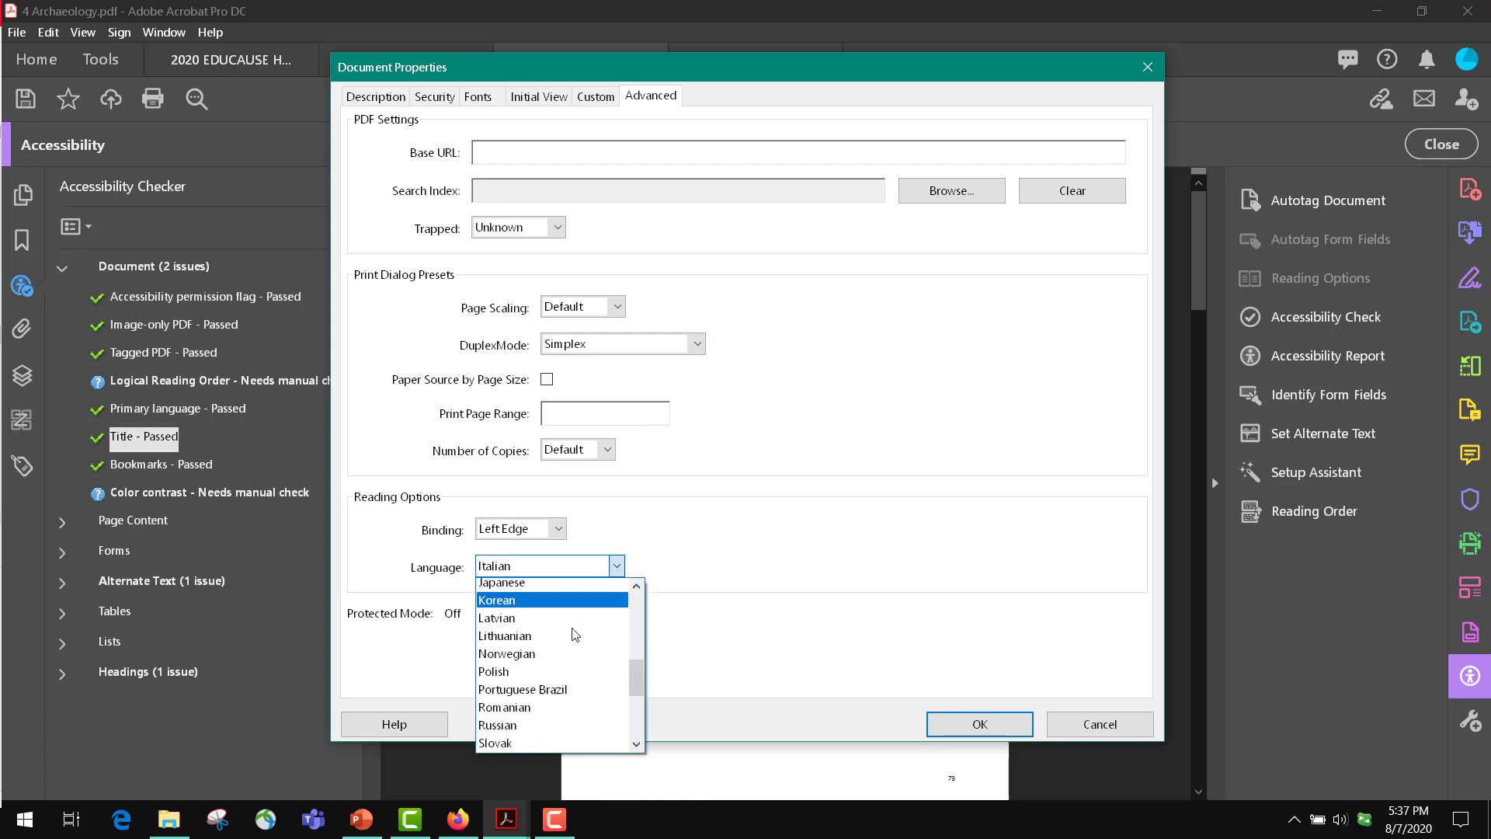
scroll(555, 629, "up", 1)
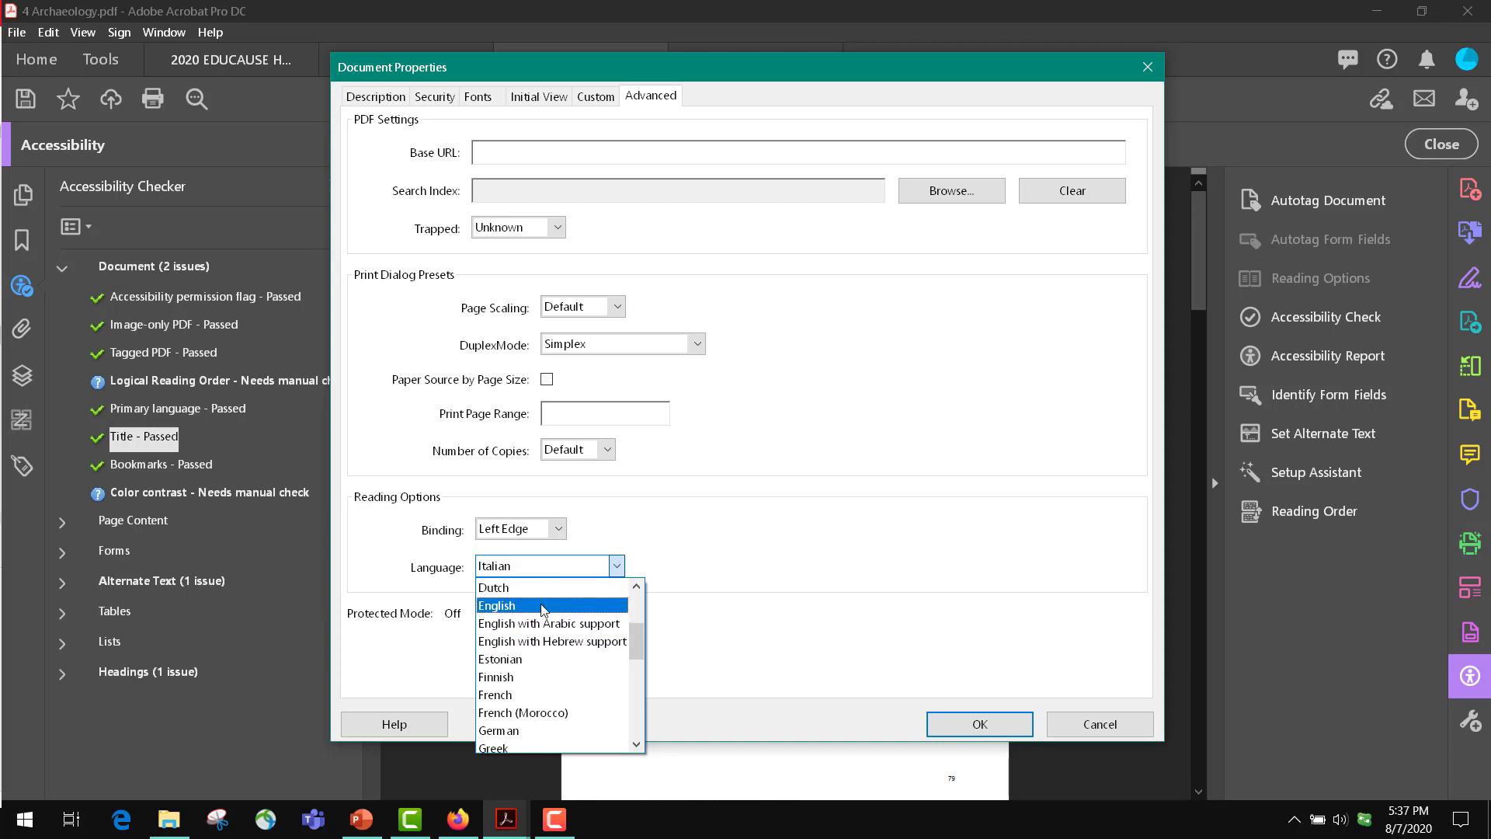
left_click(544, 605)
left_click(980, 724)
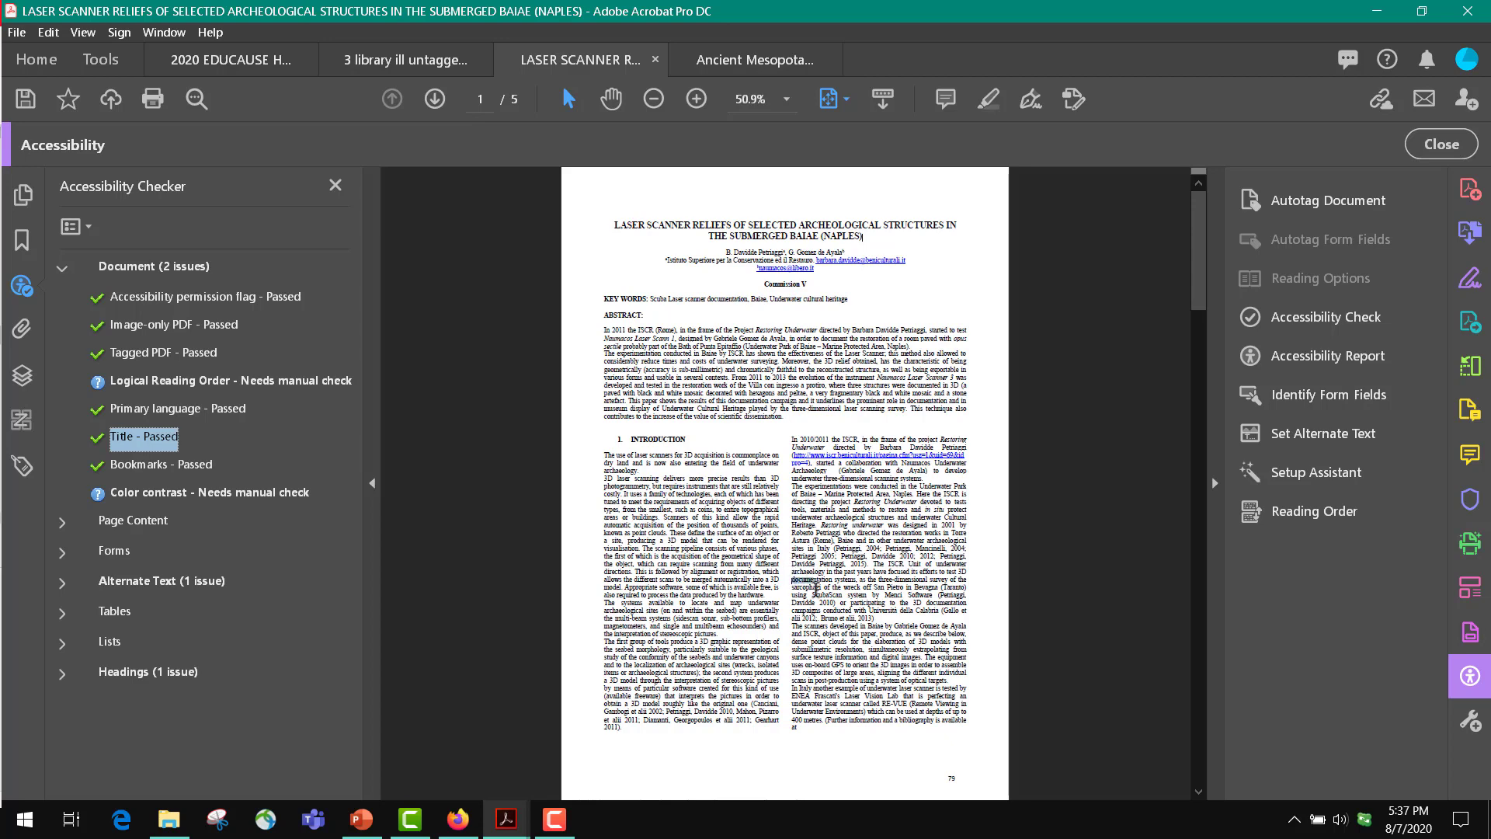
- Show the Archaeology PDF's tags and find the tag for a selected passage in the second column beginning "underwater archaeological structures"
left_click_drag(791, 578, 836, 596)
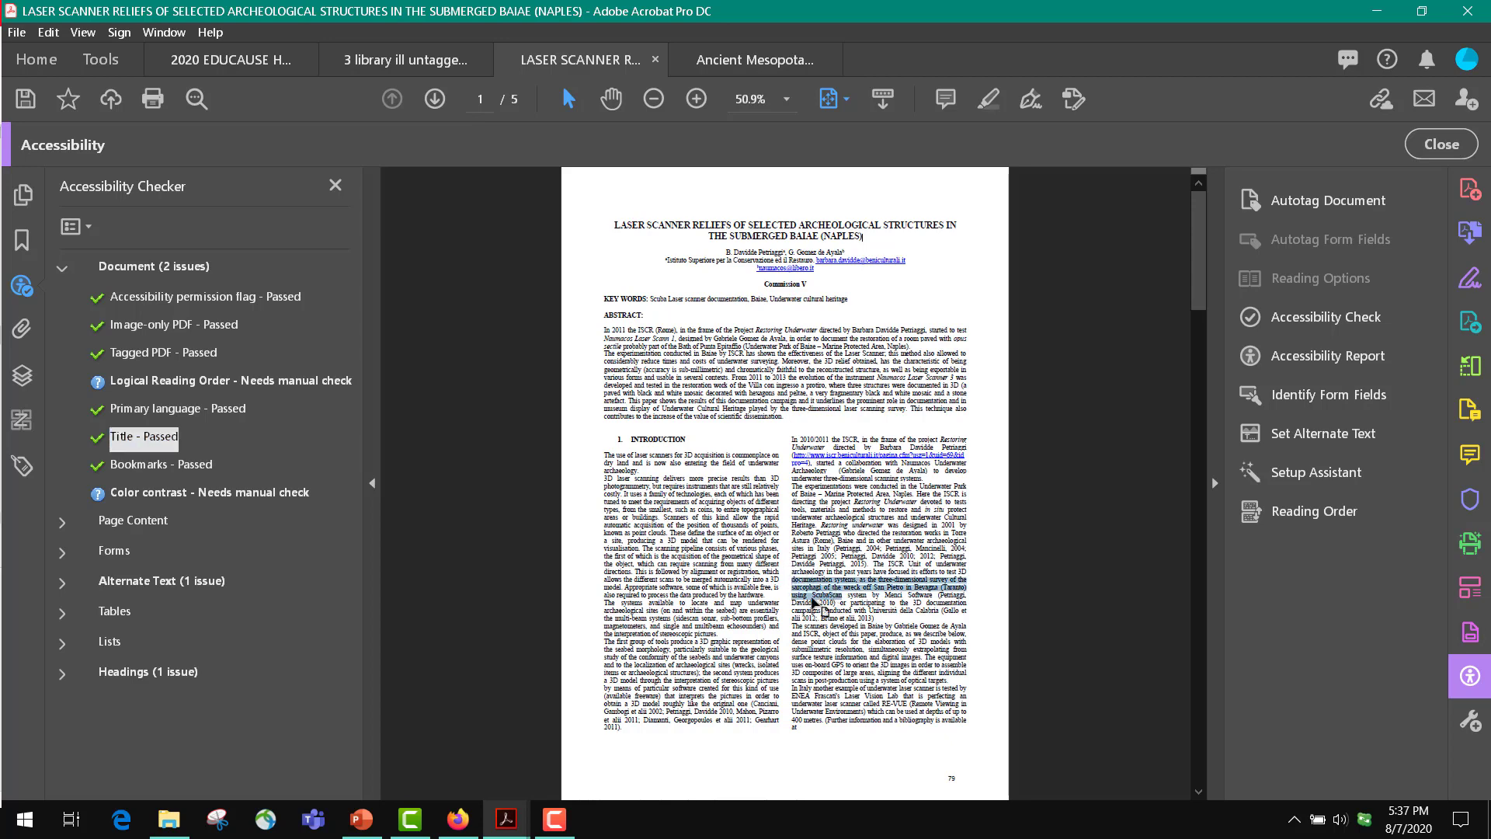
left_click(30, 470)
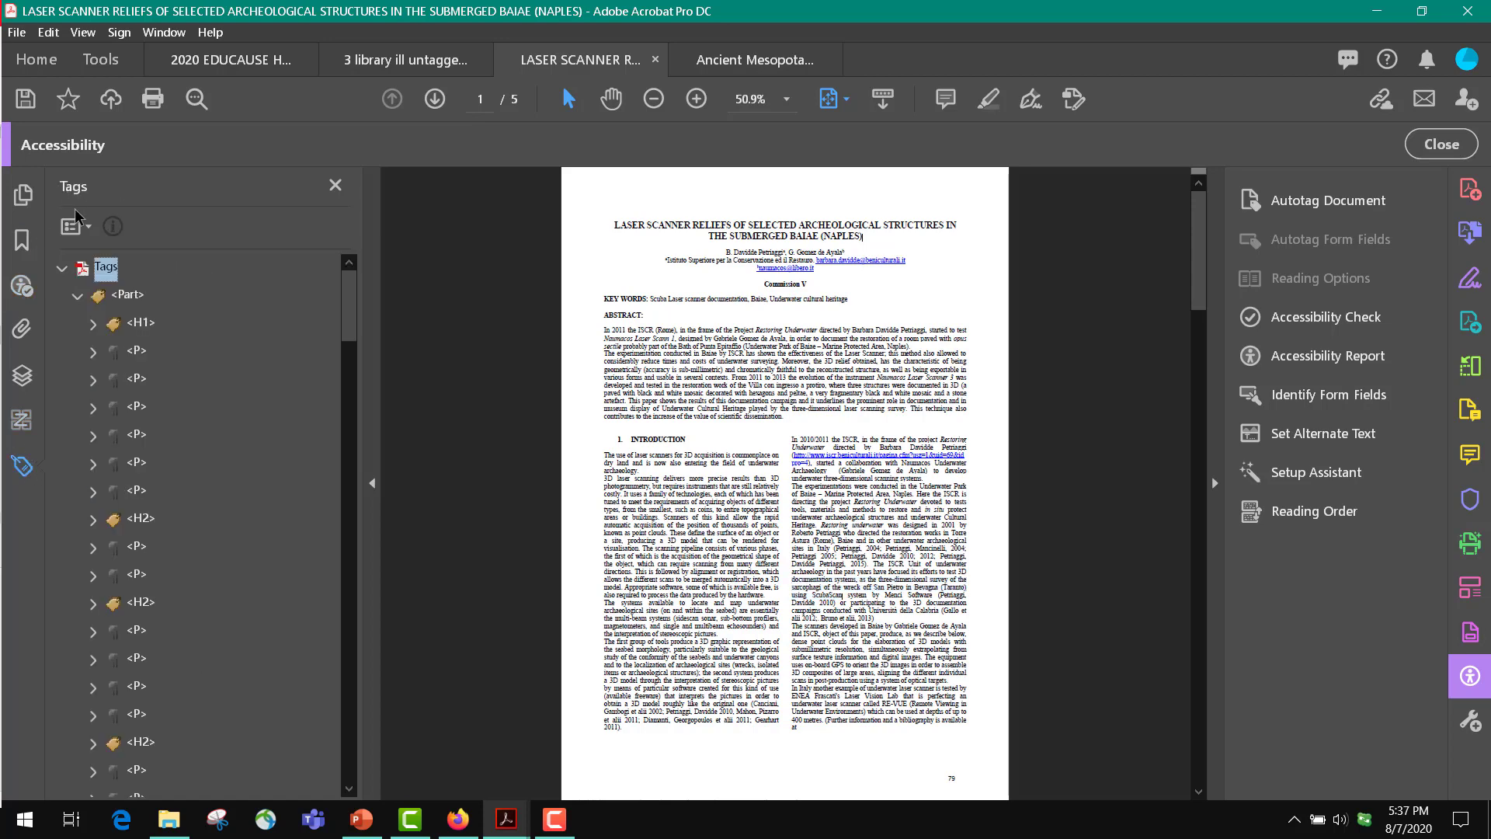
left_click(88, 228)
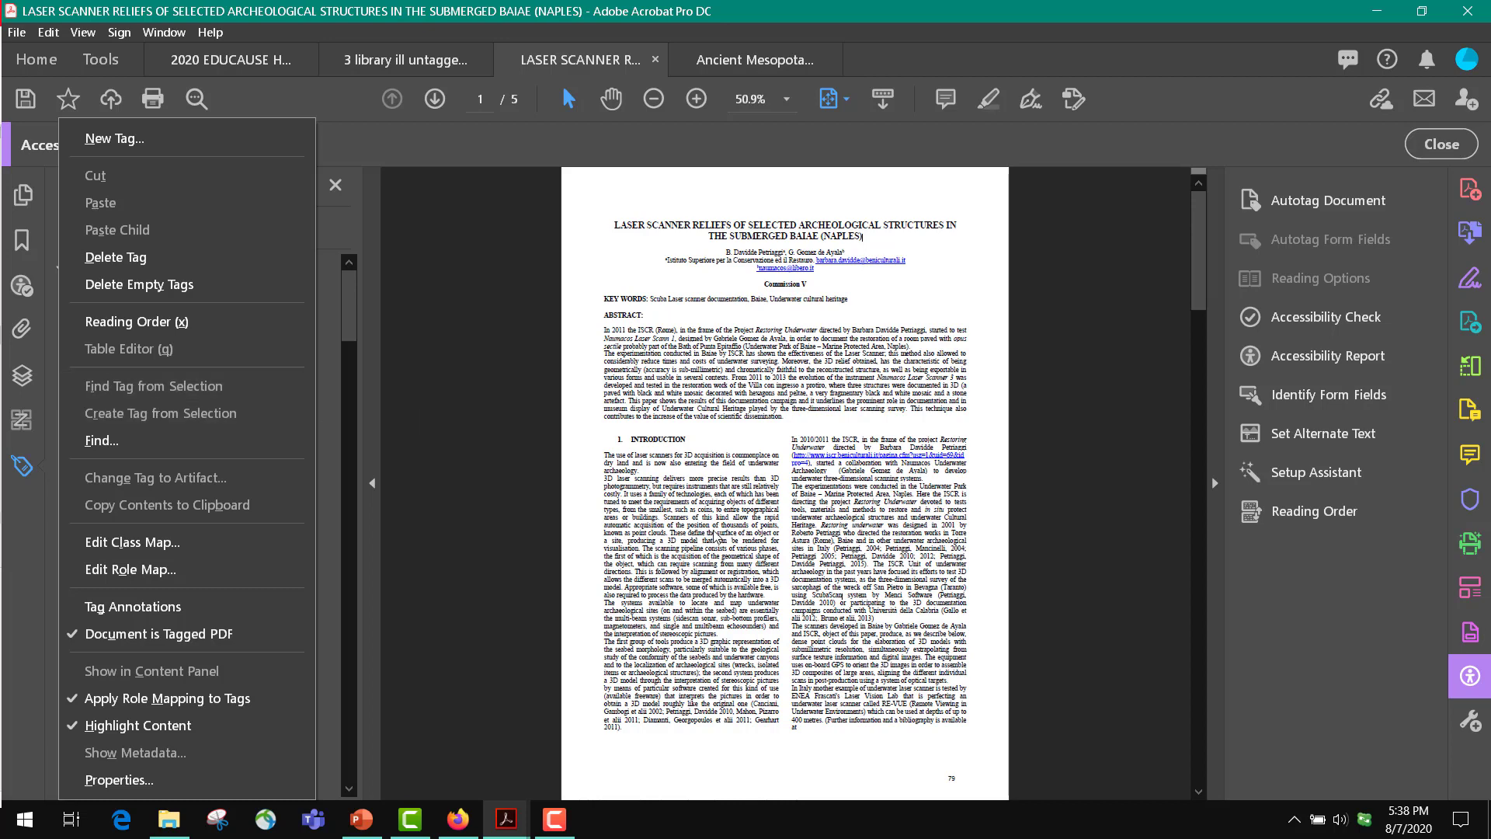
left_click(799, 529)
left_click_drag(792, 514, 880, 532)
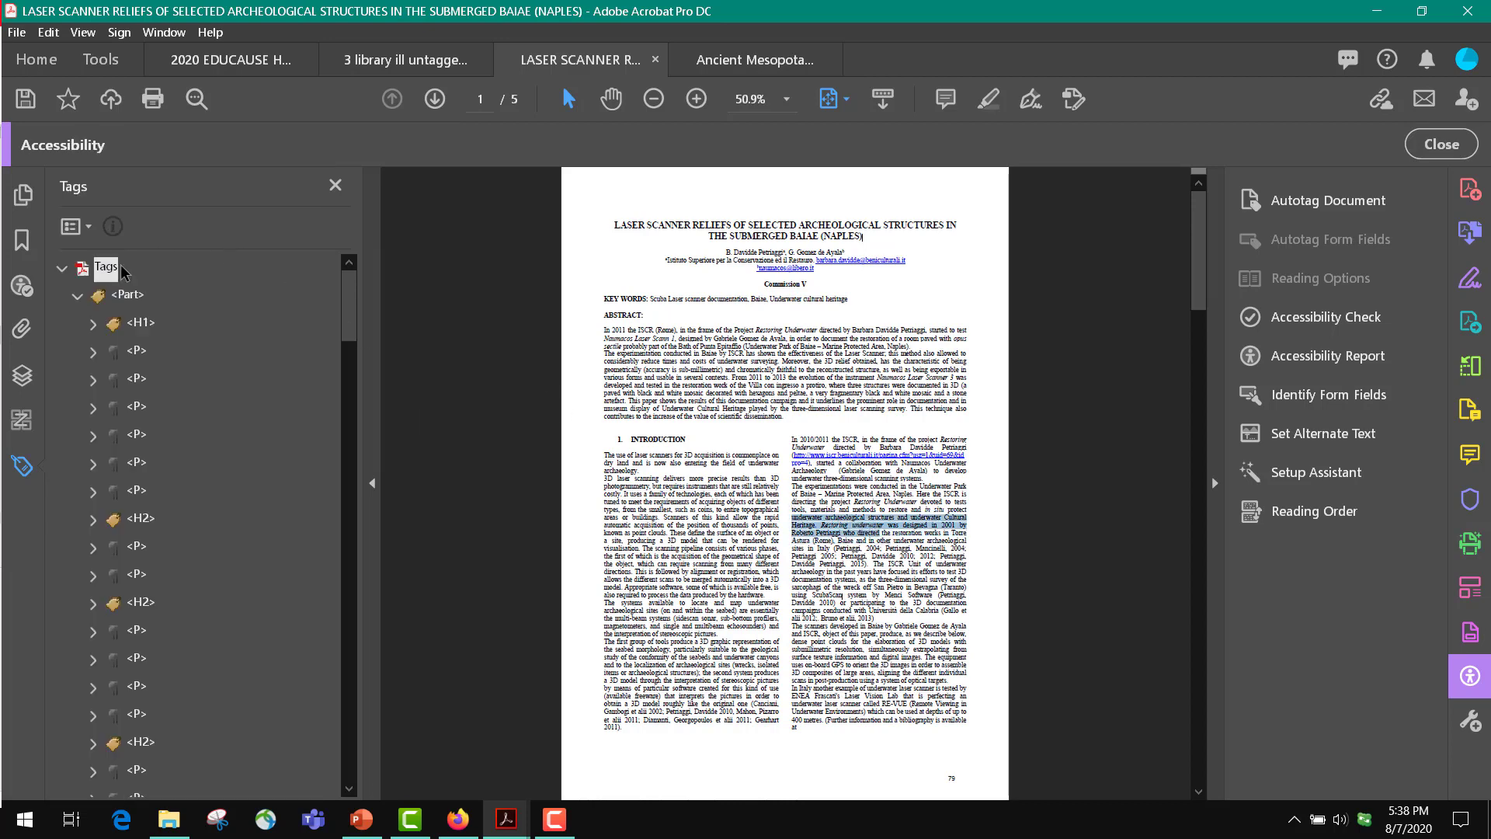
left_click(85, 229)
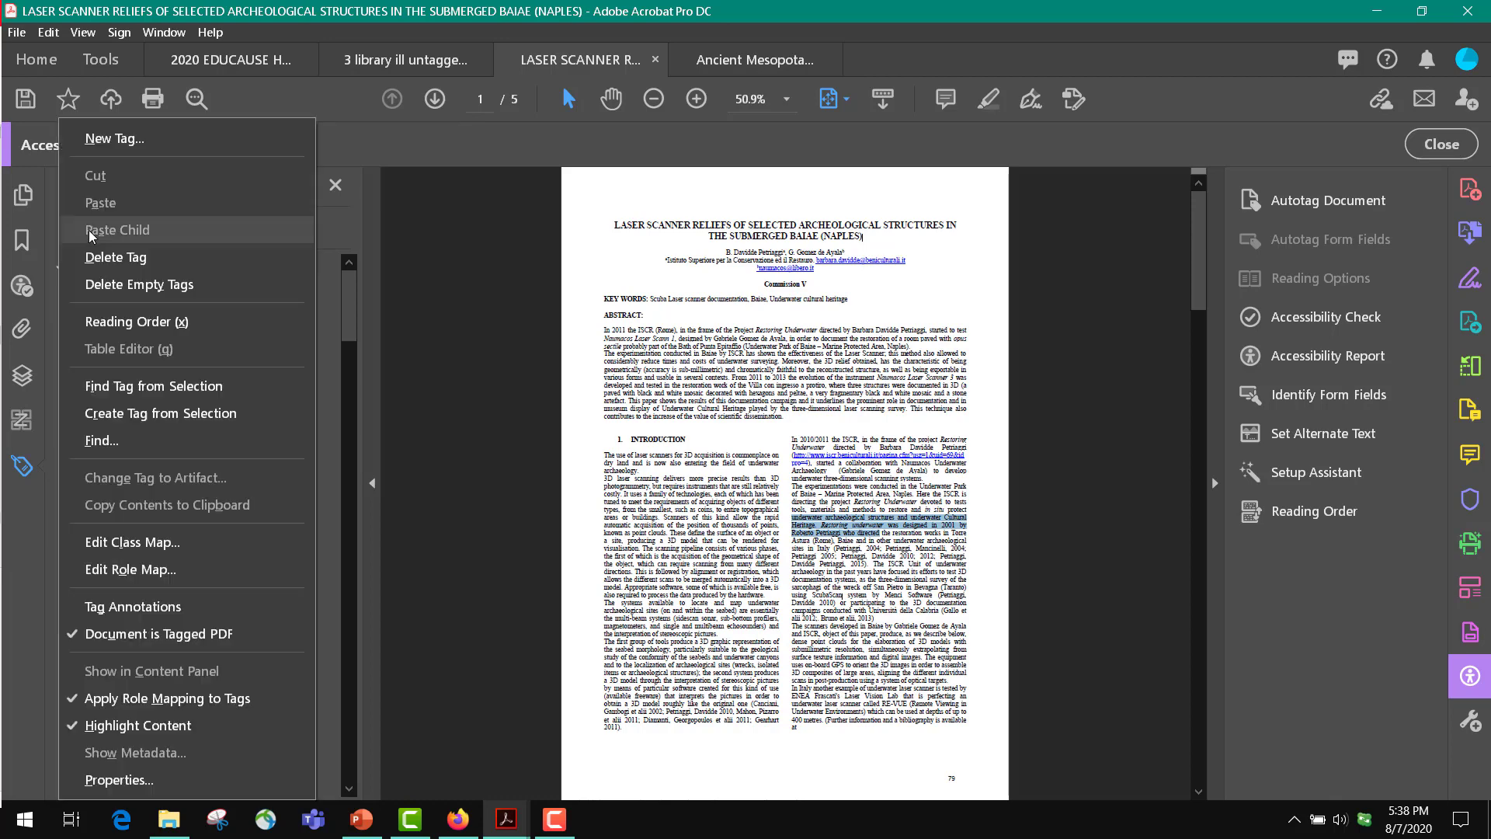
left_click(115, 386)
scroll(351, 379, "up", 1)
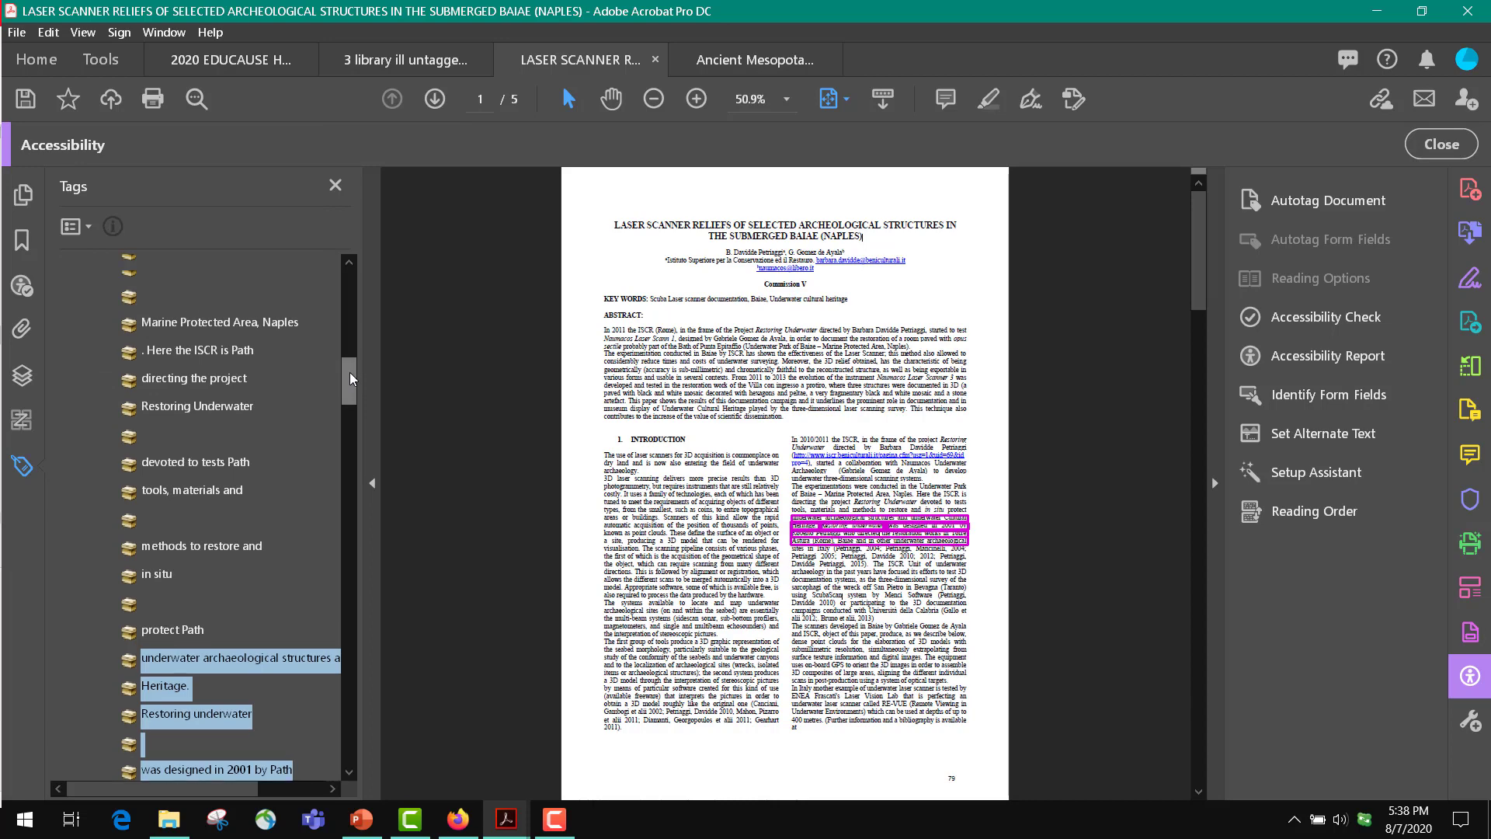
- Review the language choices in the properties of the tag beginning "underwater archaeological structures", then close them without choosing one
scroll(350, 378, "down", 2)
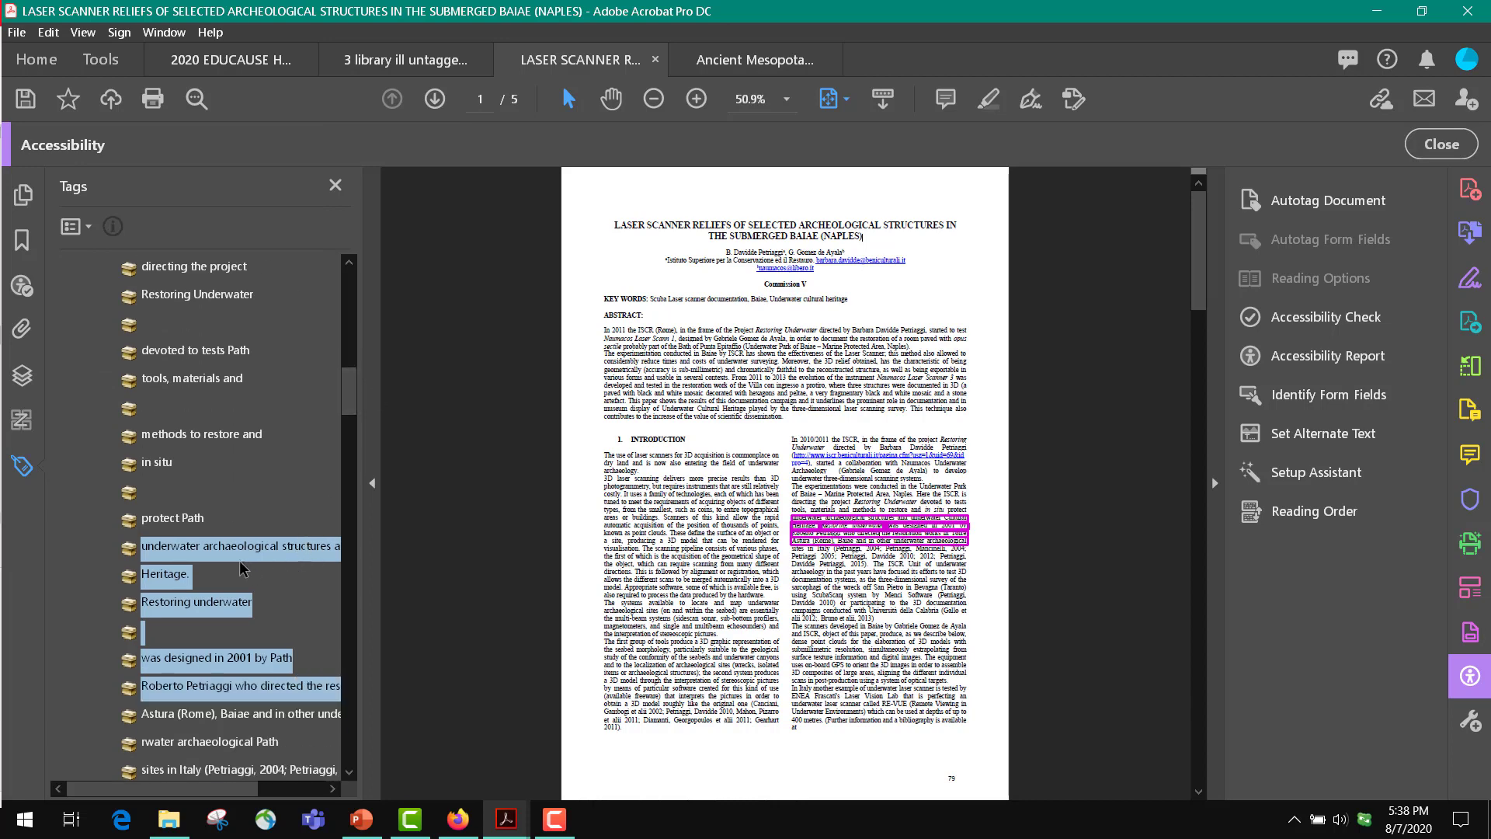
left_click(187, 555)
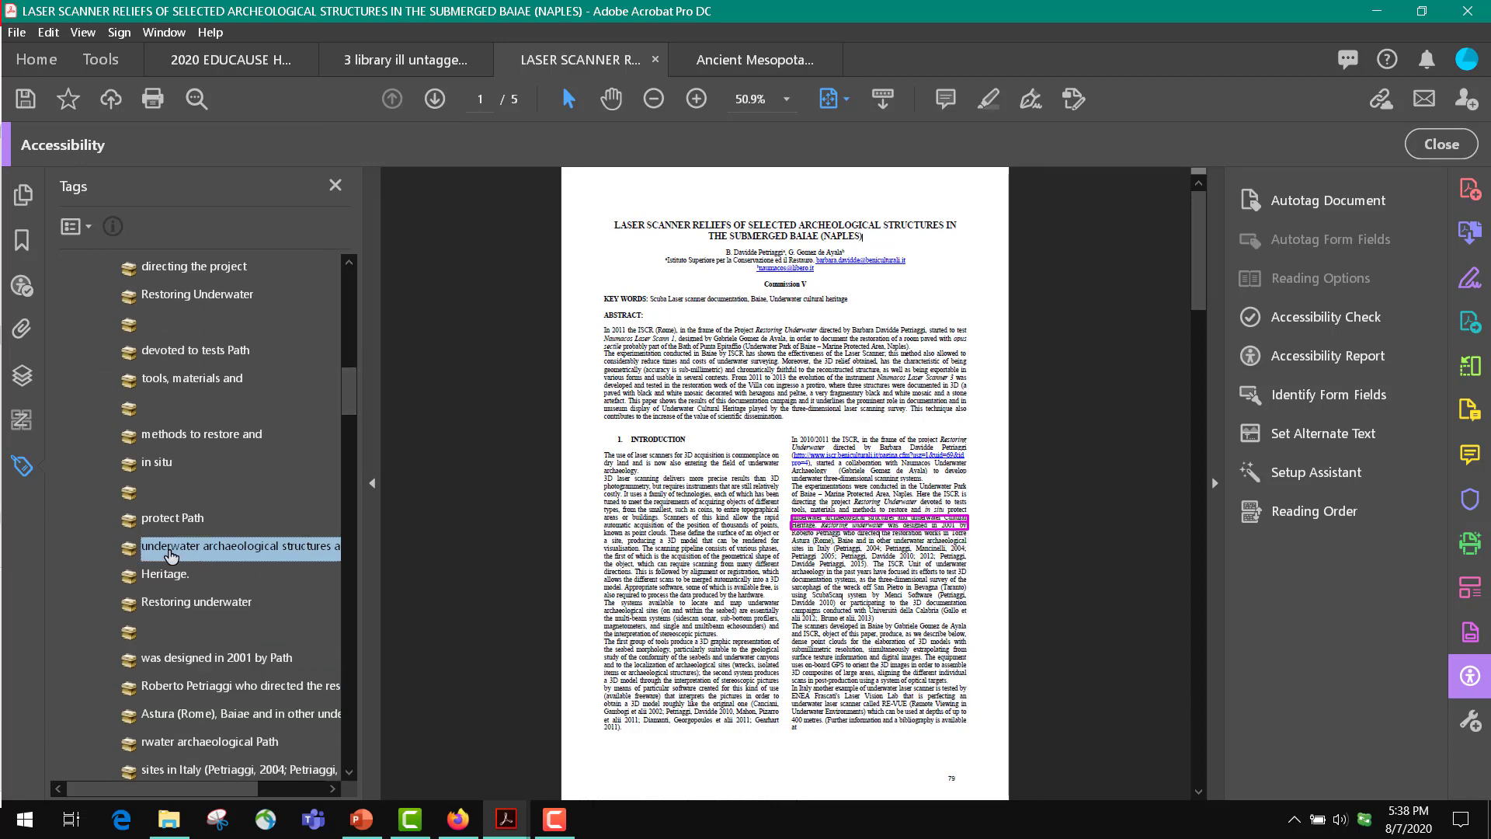
right_click(171, 554)
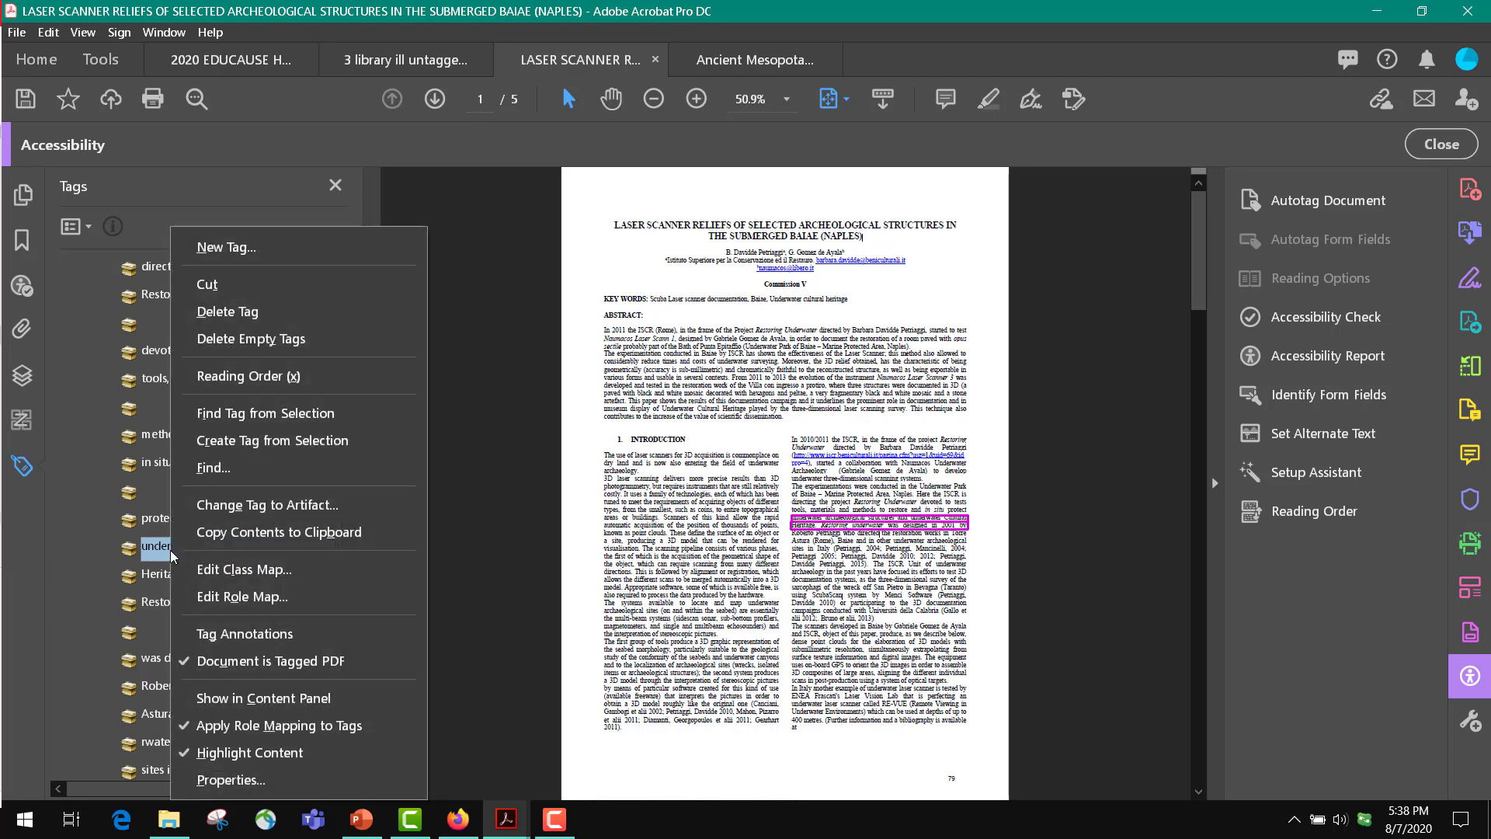
left_click(233, 789)
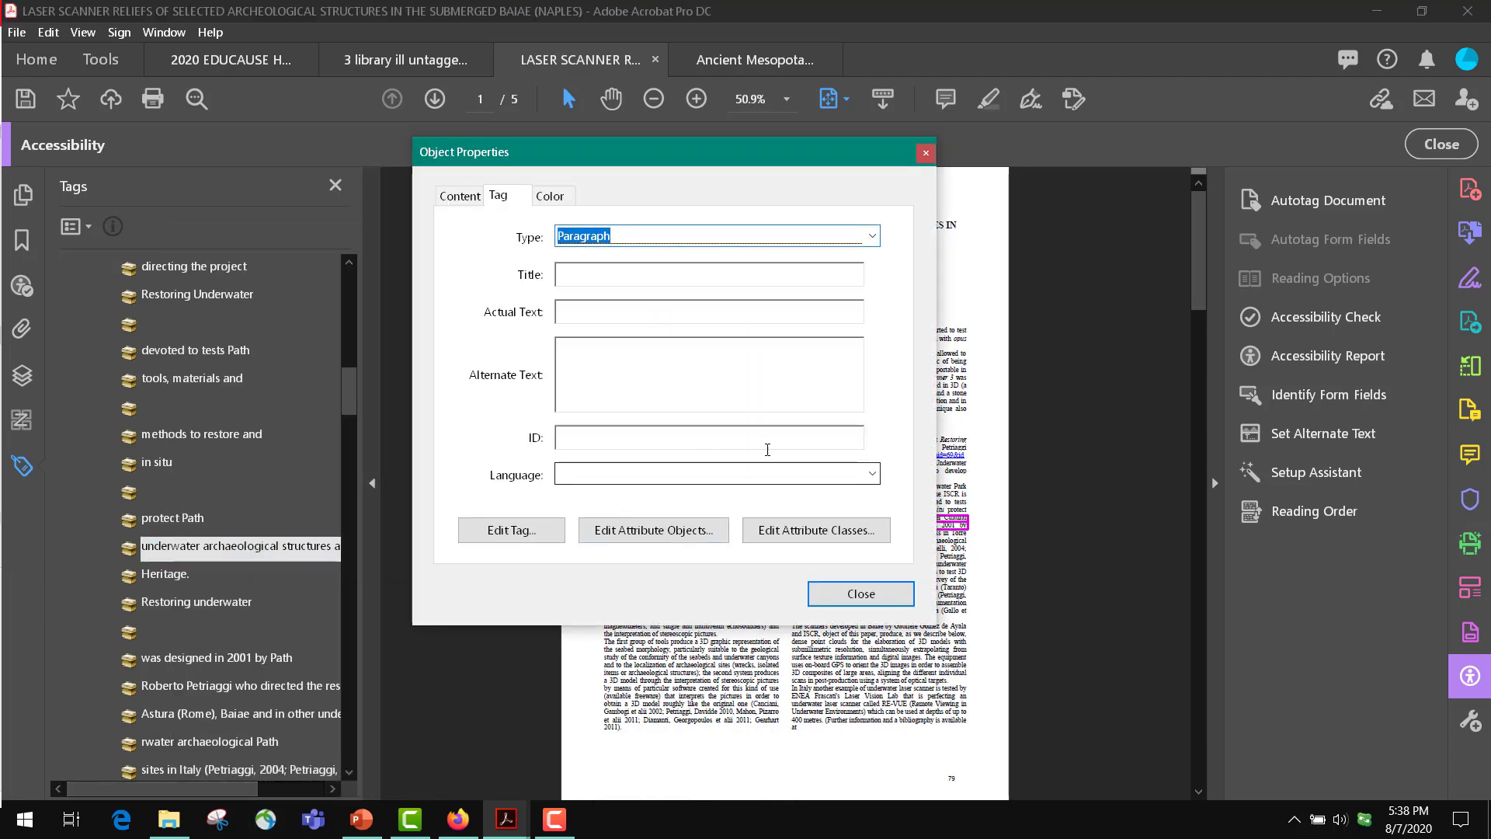
left_click(872, 475)
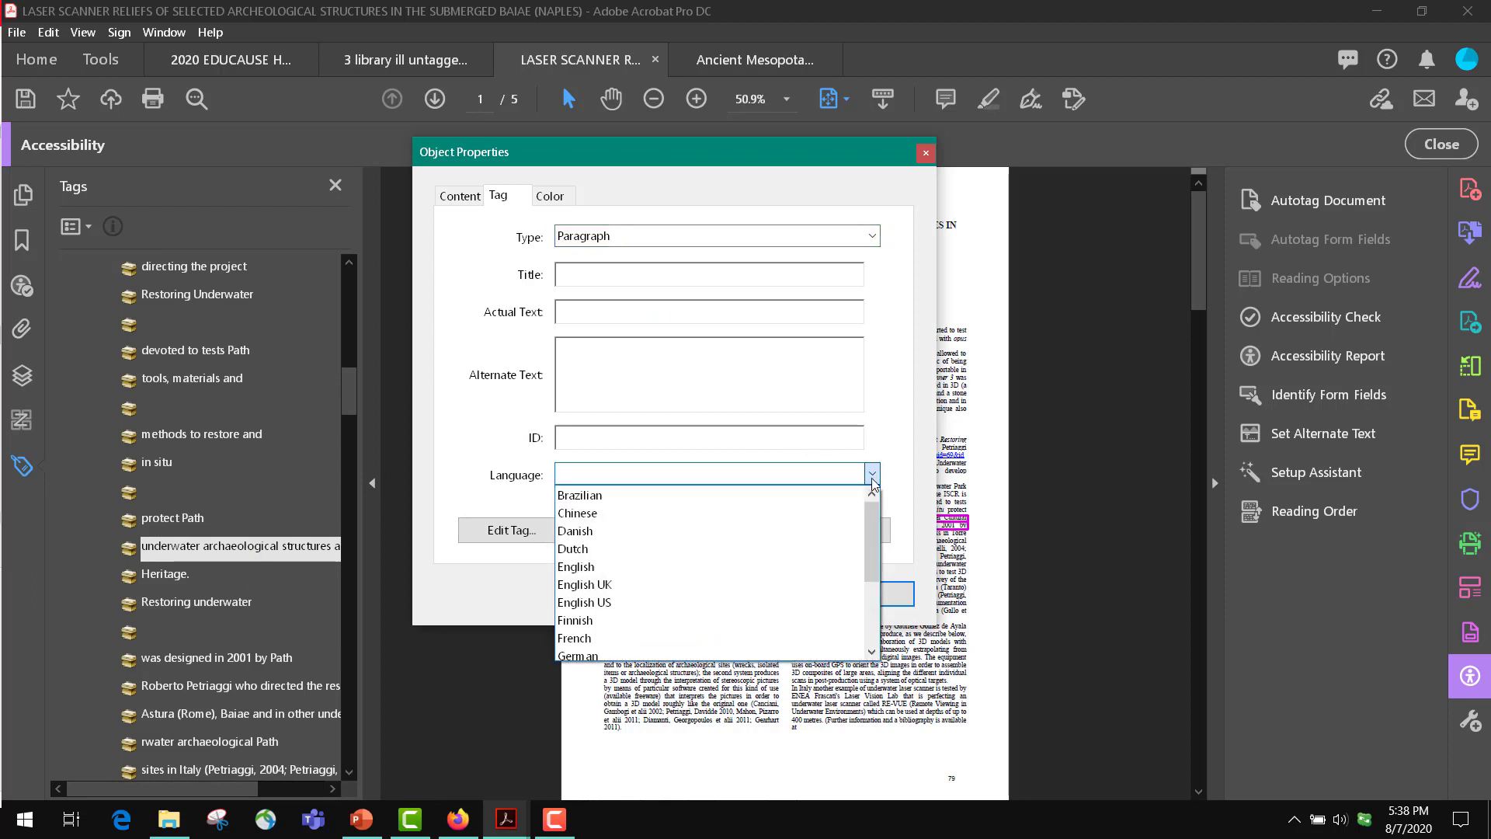
scroll(636, 611, "down", 3)
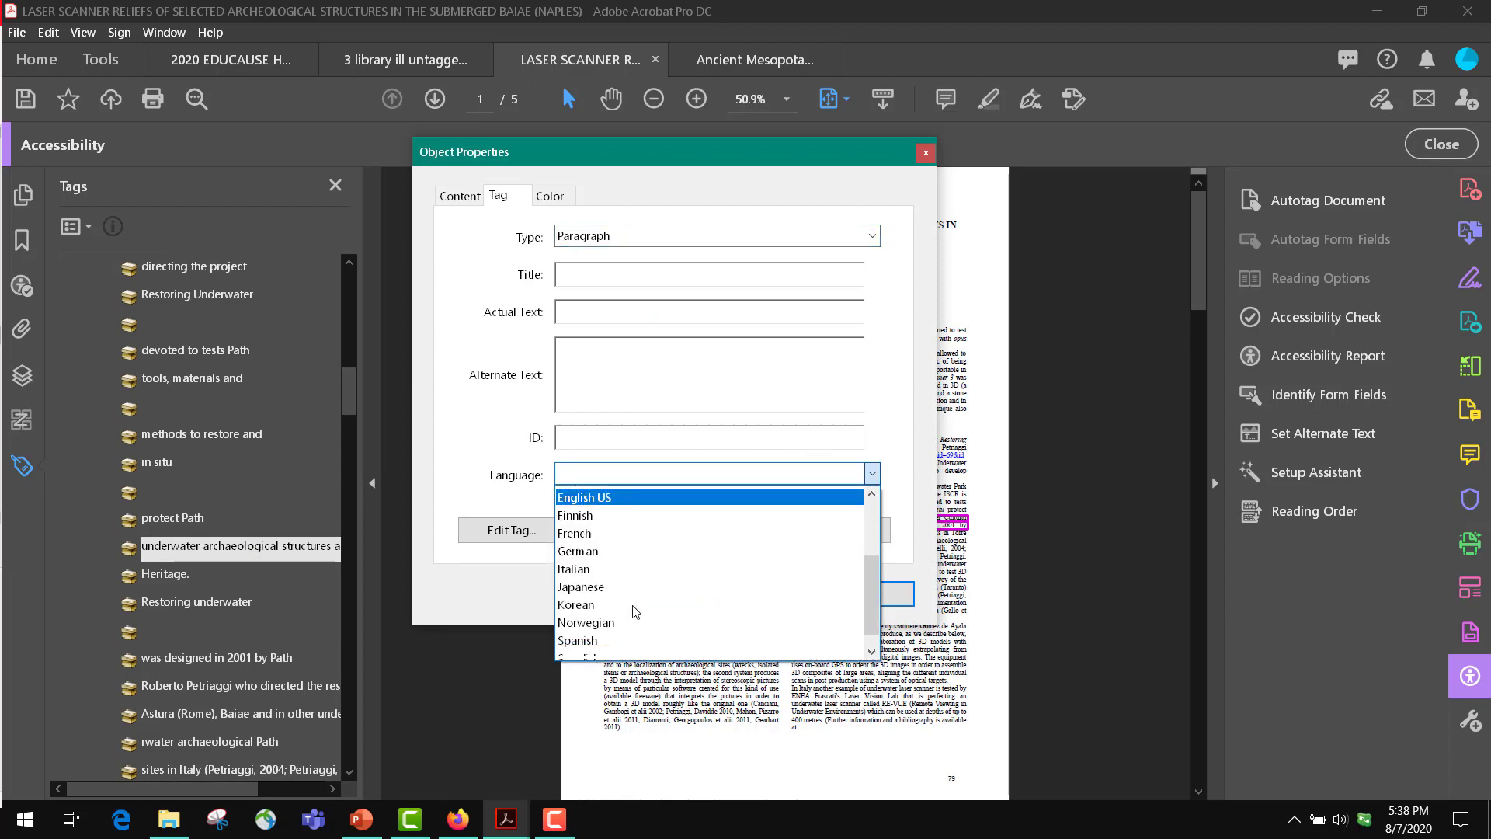
left_click(887, 195)
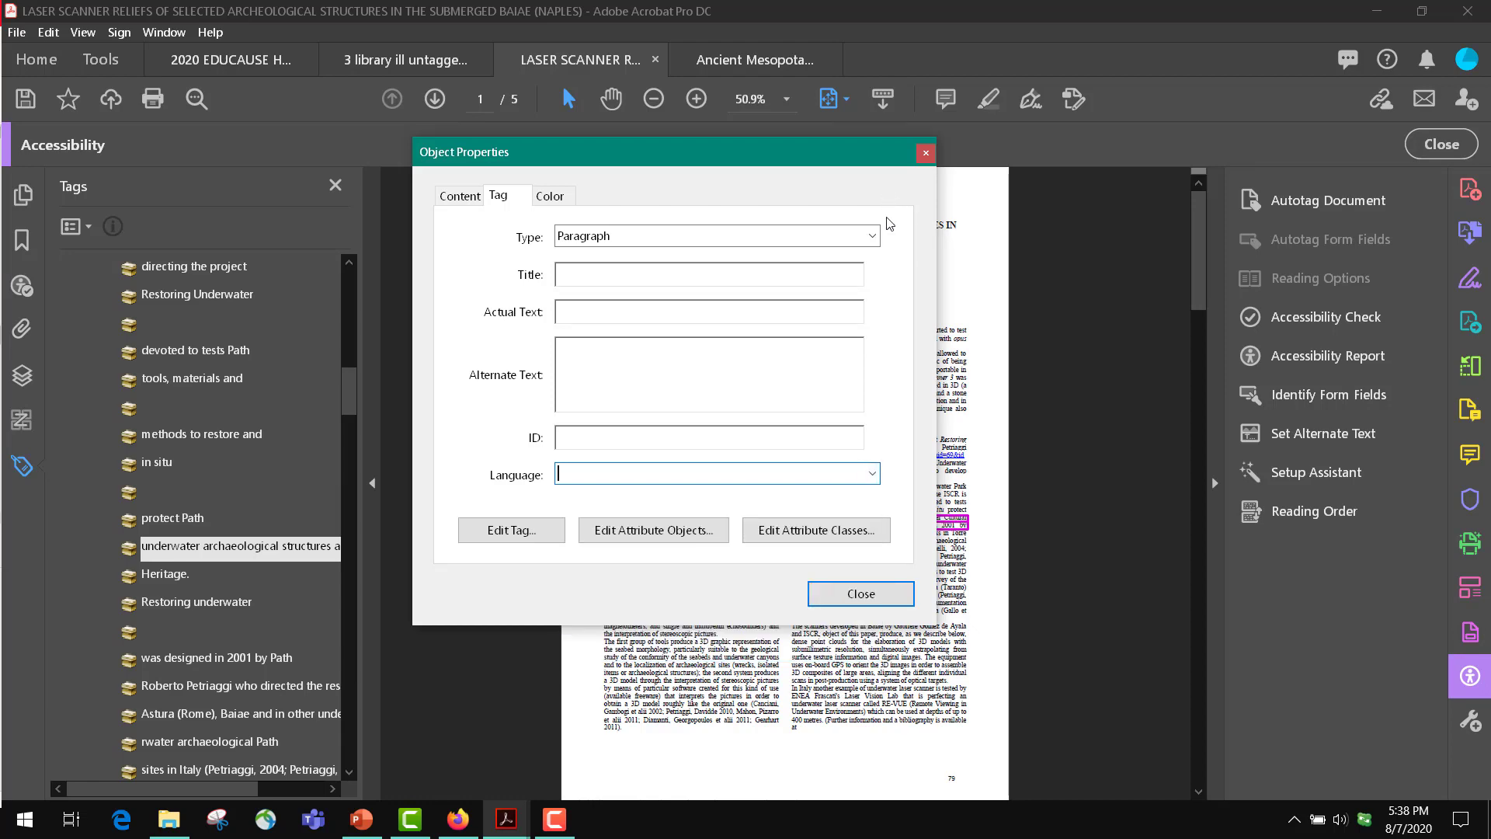
left_click(835, 605)
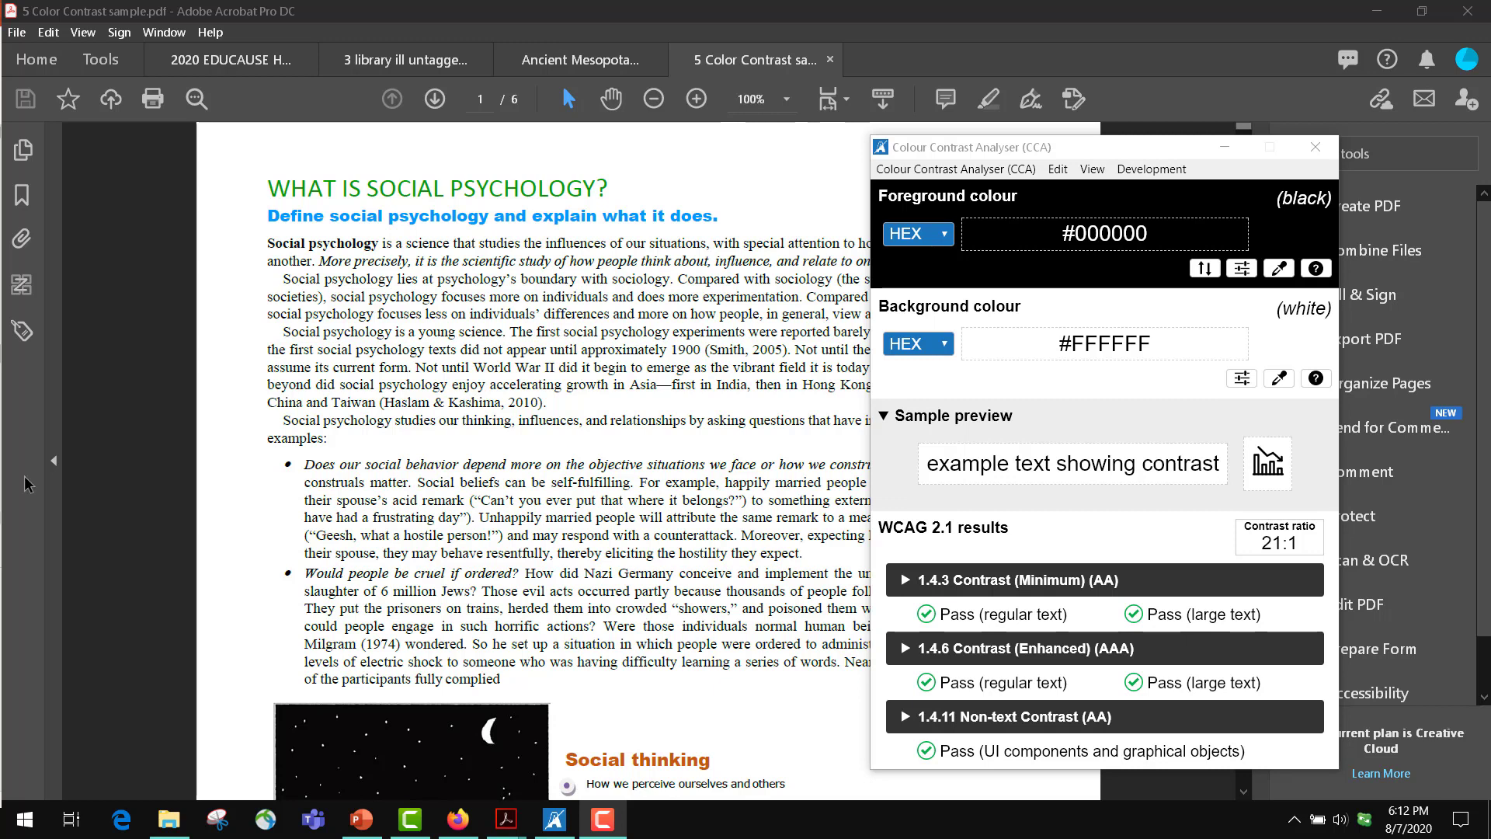
- Switch to Colour Contrast Analyser, sample the PDF page's white as the background colour and start sampling the foreground colour
left_click(1014, 155)
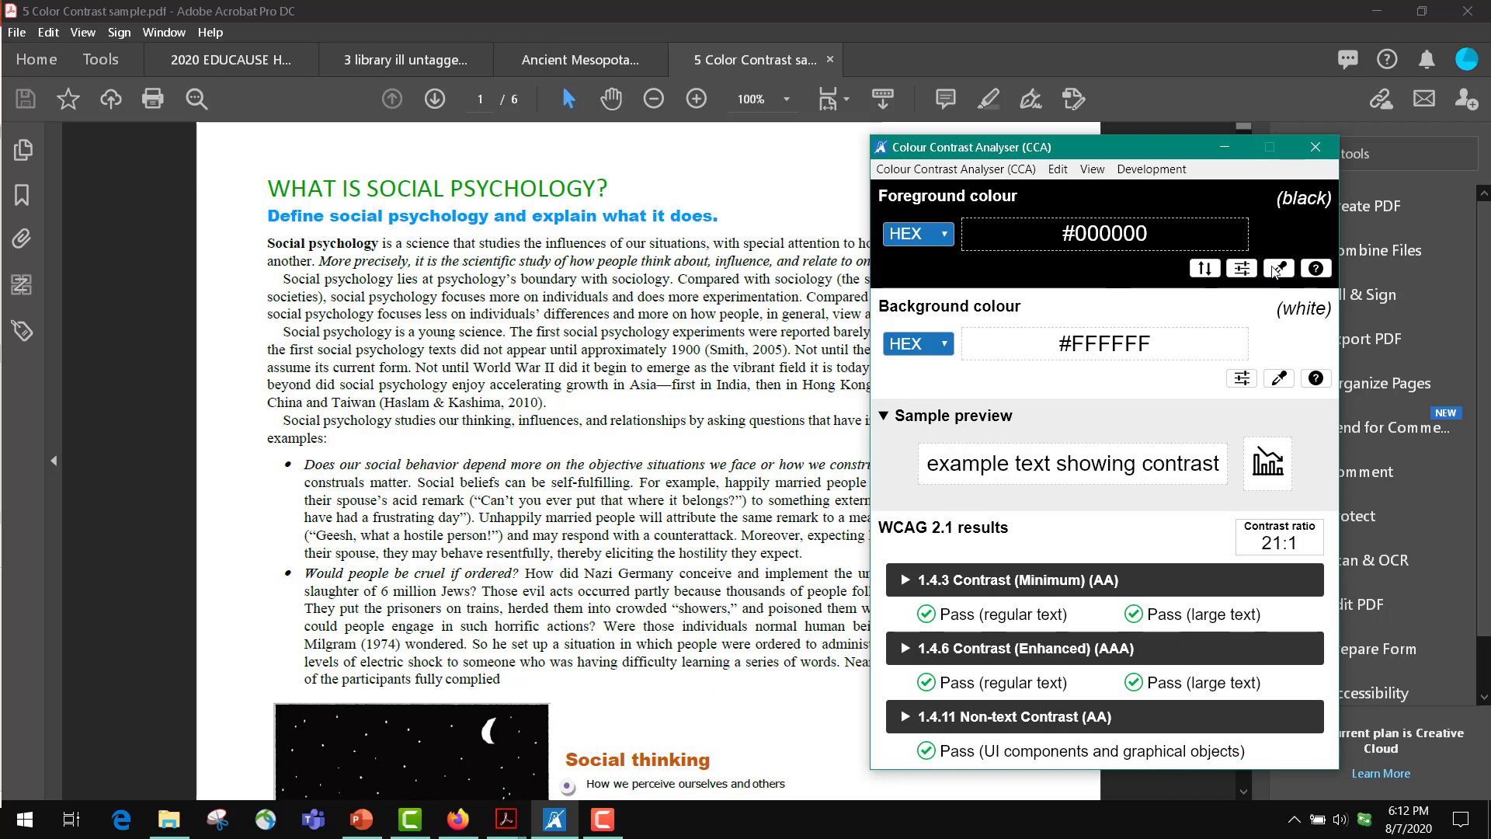
left_click(1280, 379)
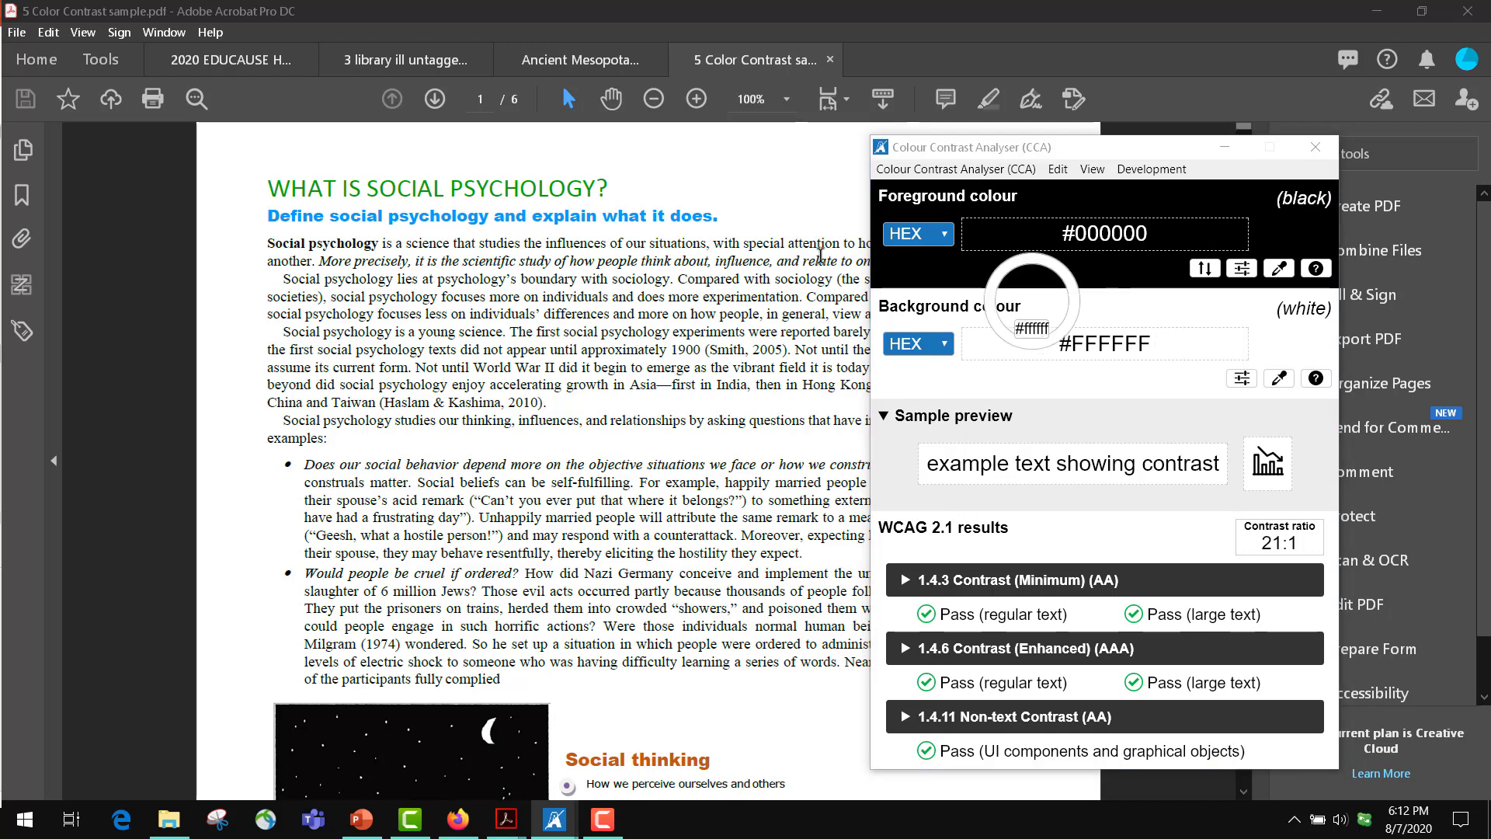
left_click(762, 156)
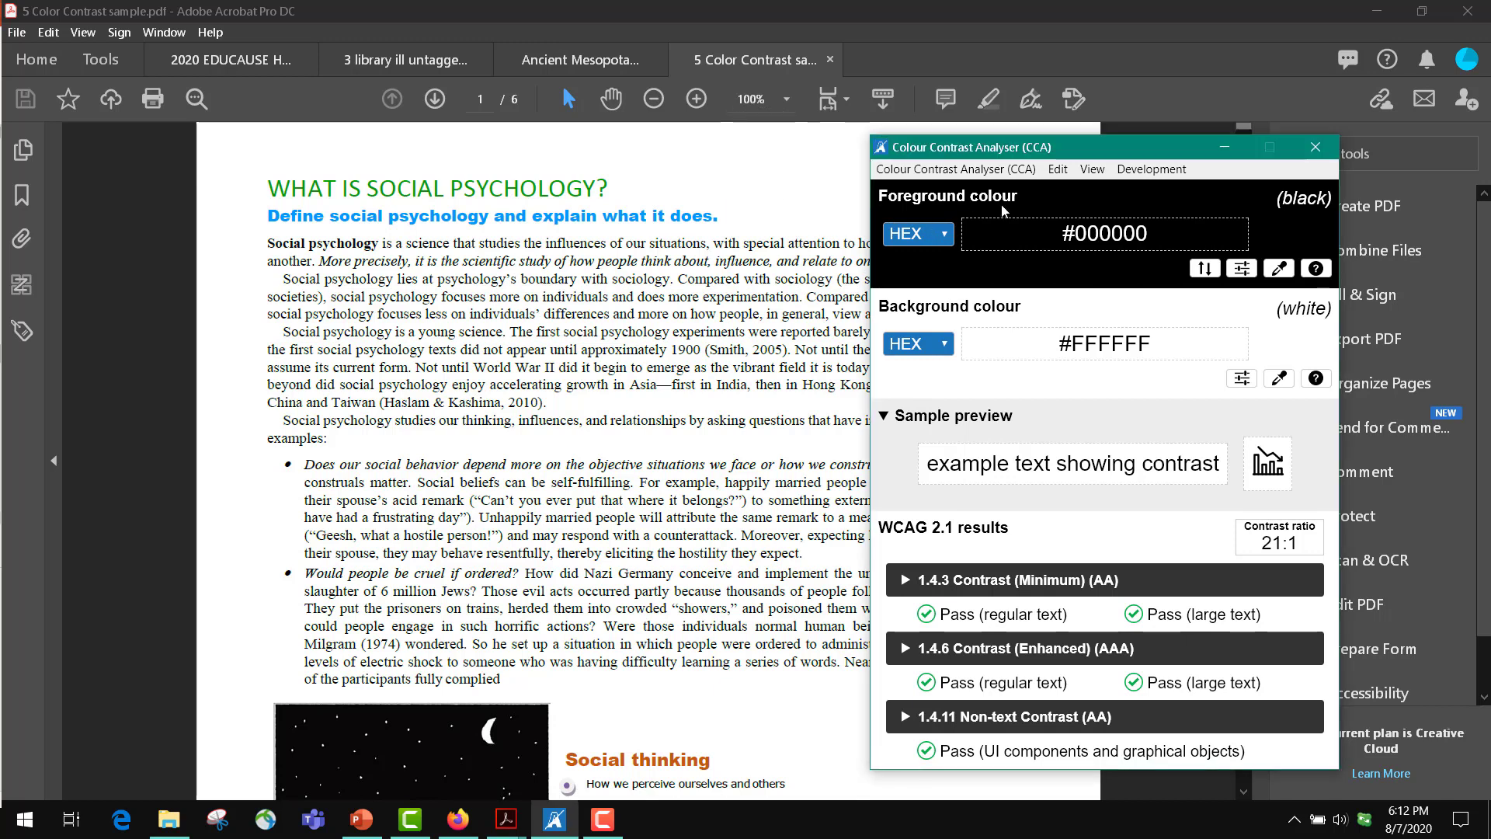
left_click(1279, 270)
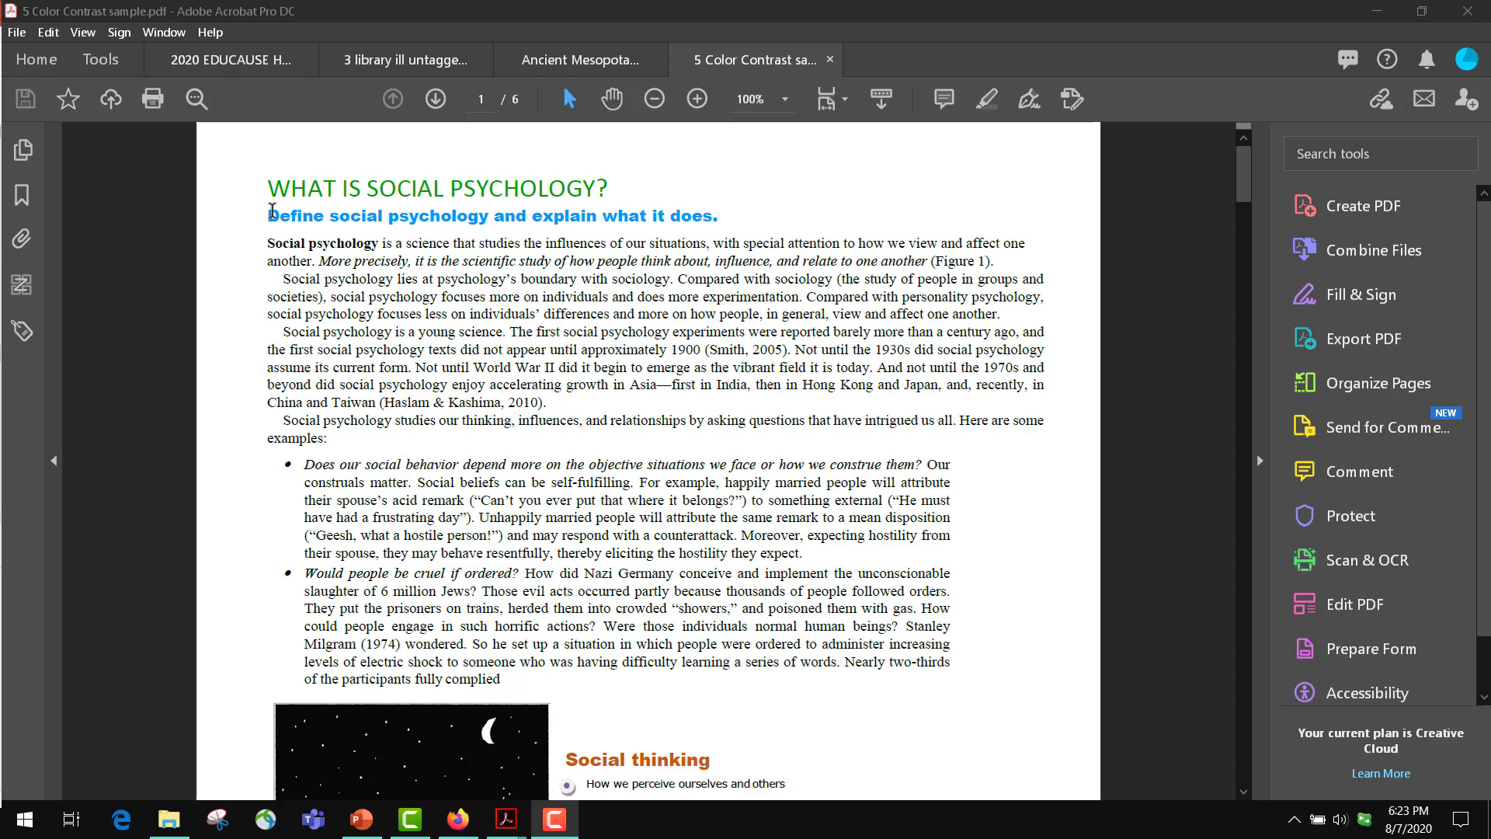
- Recolour the subheading "Define social psychology and explain what it does." dark blue in the Color Contrast sample PDF and finish editing
left_click_drag(269, 211, 721, 218)
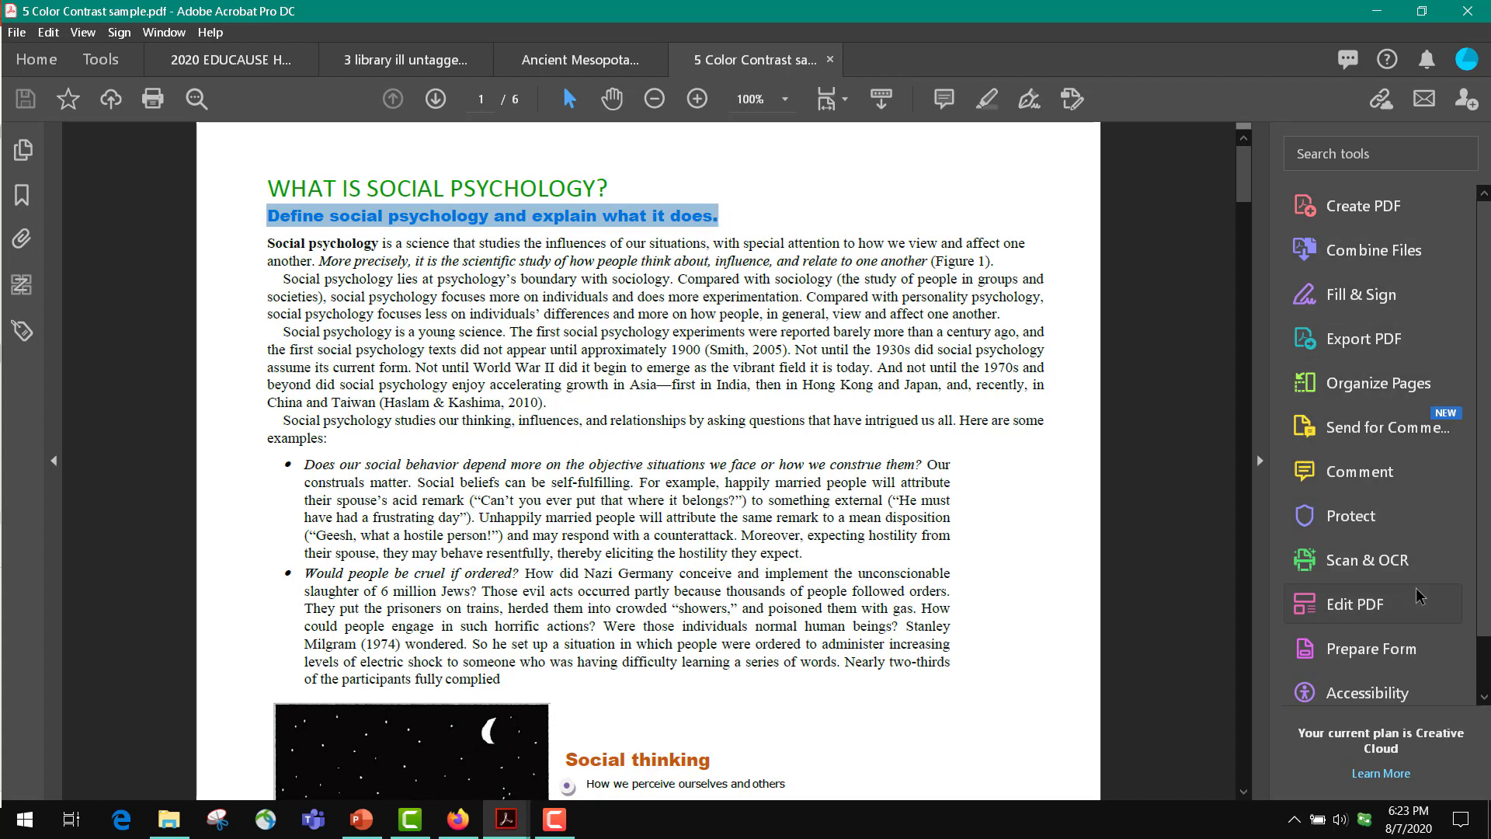
left_click(1398, 611)
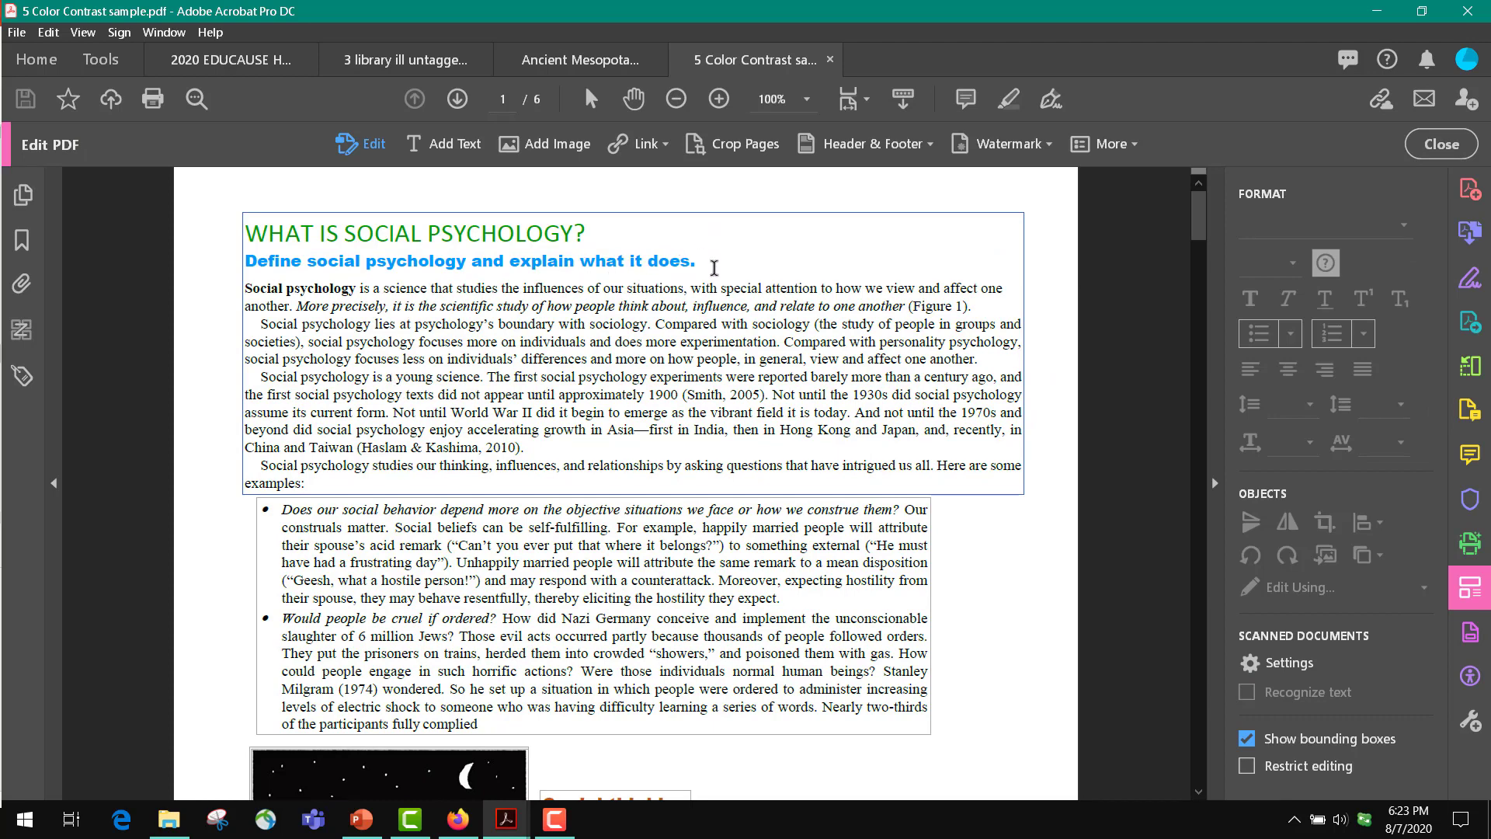
left_click_drag(709, 262, 212, 267)
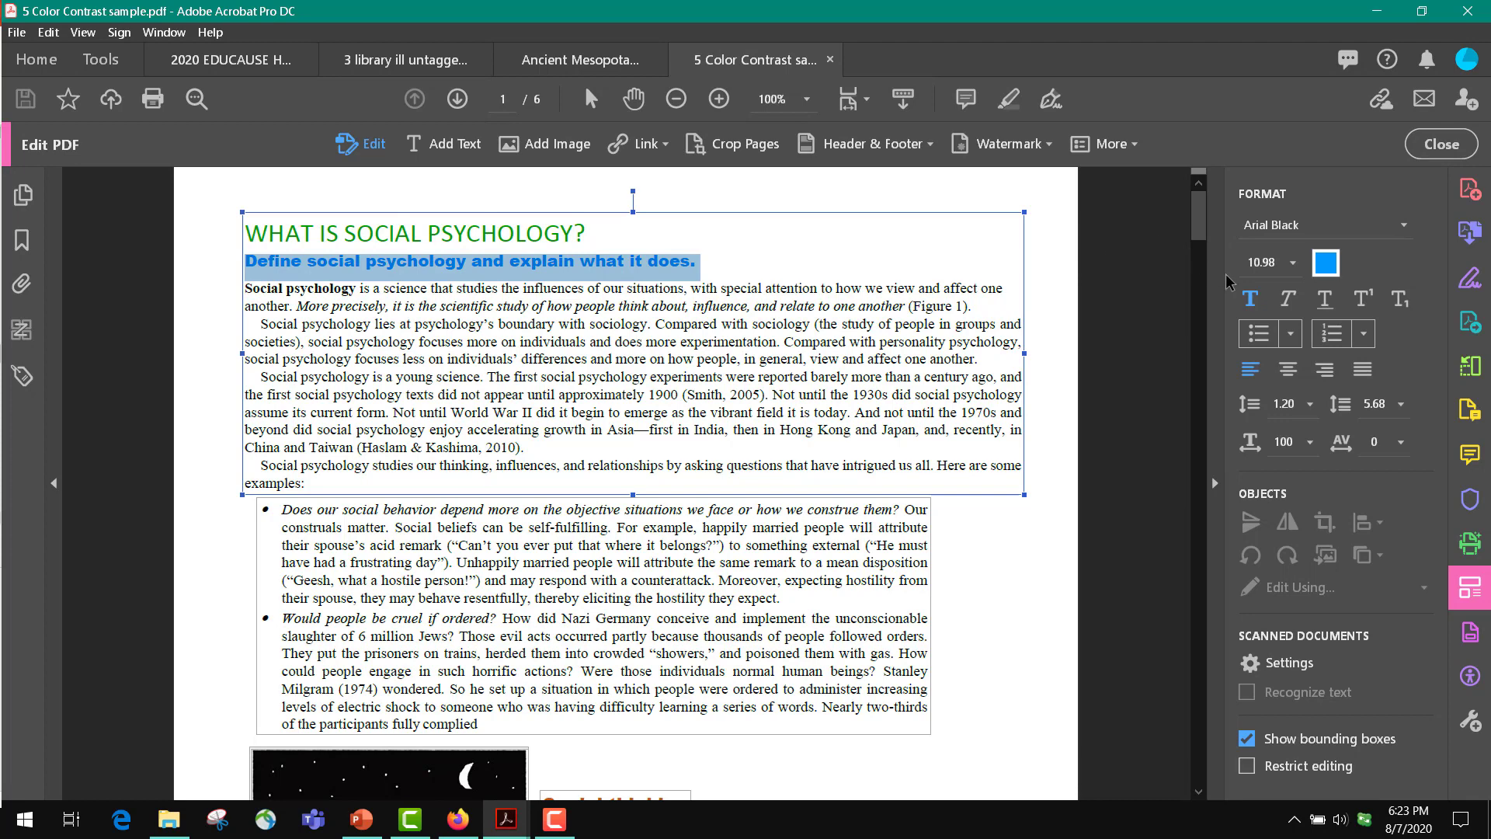
left_click(1327, 264)
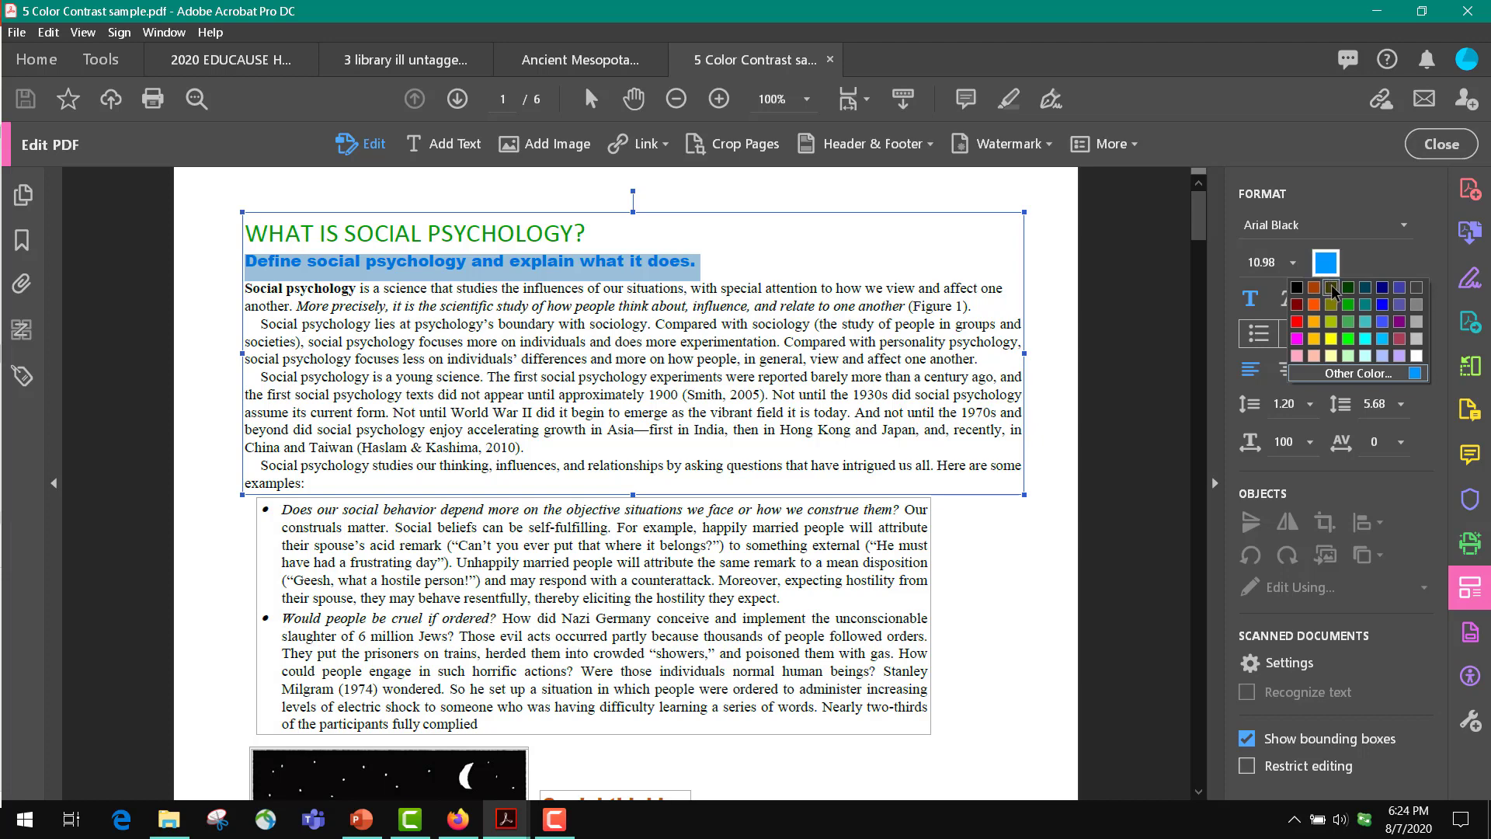
left_click(1382, 288)
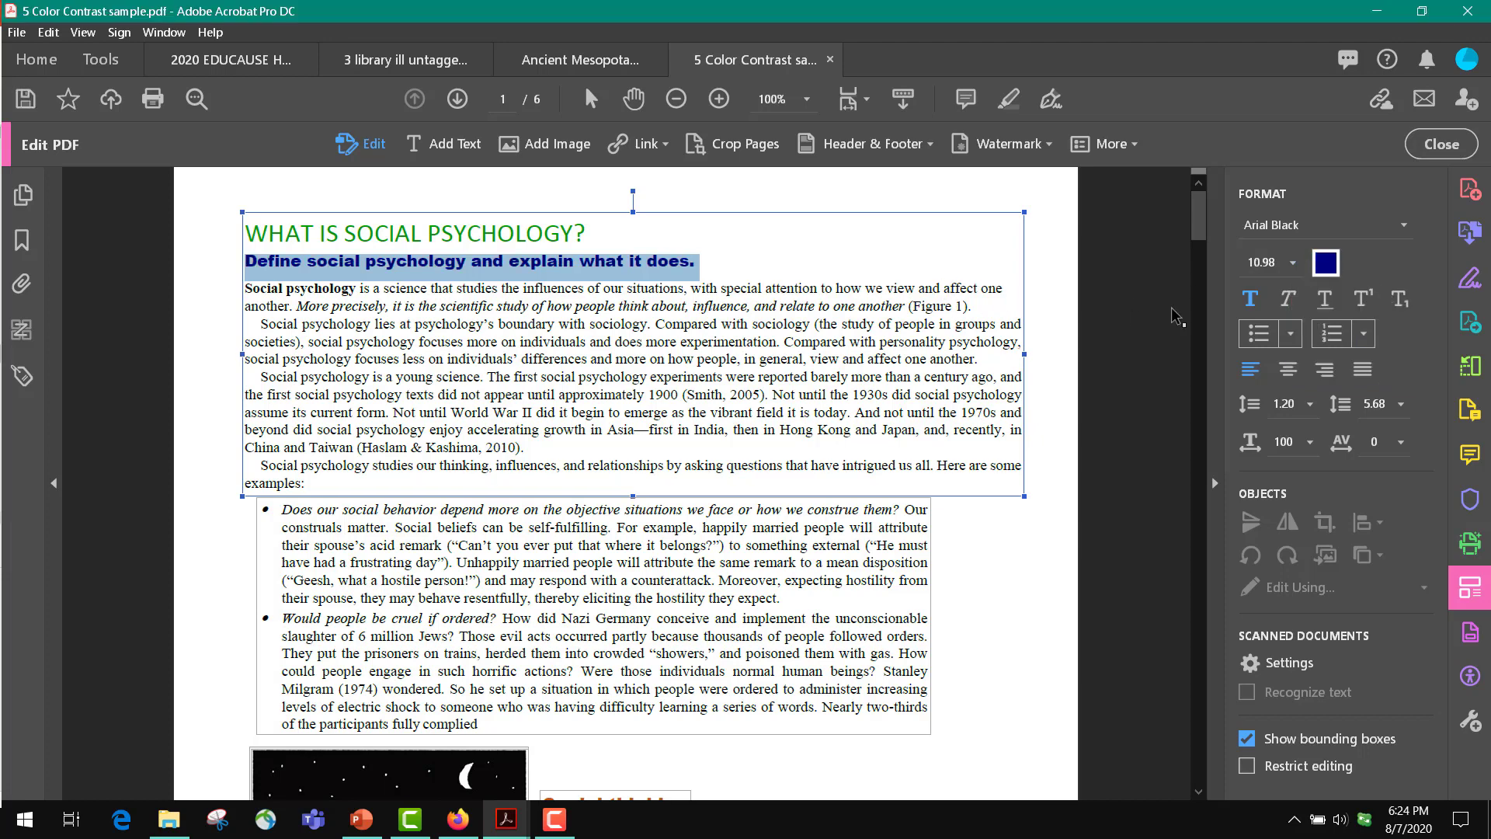
left_click(1439, 145)
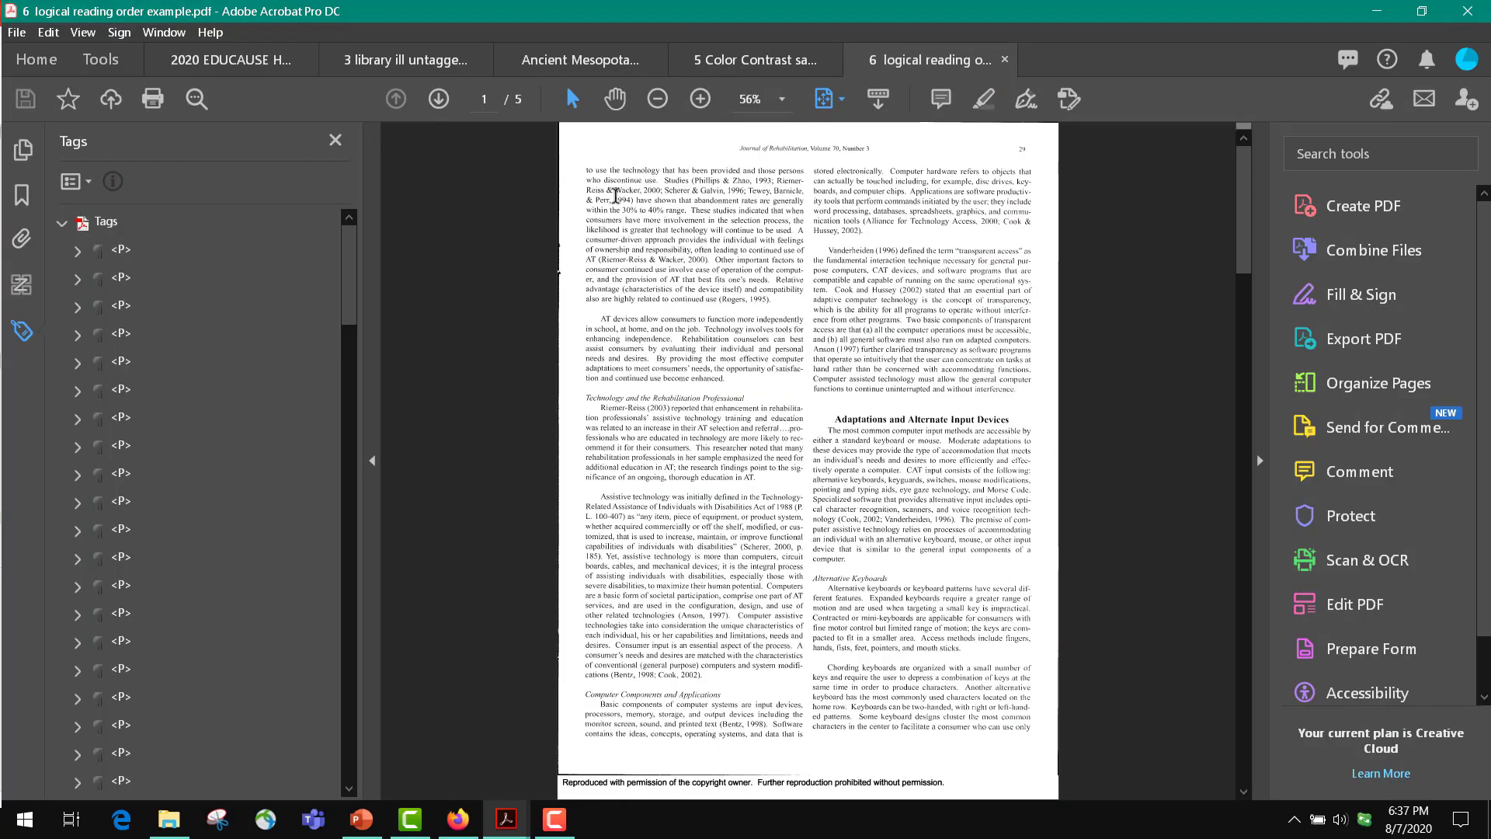
- Check the logical reading order of pages 1 and 2 by selecting text through their columns in the reading order example PDF
left_click_drag(579, 172, 868, 298)
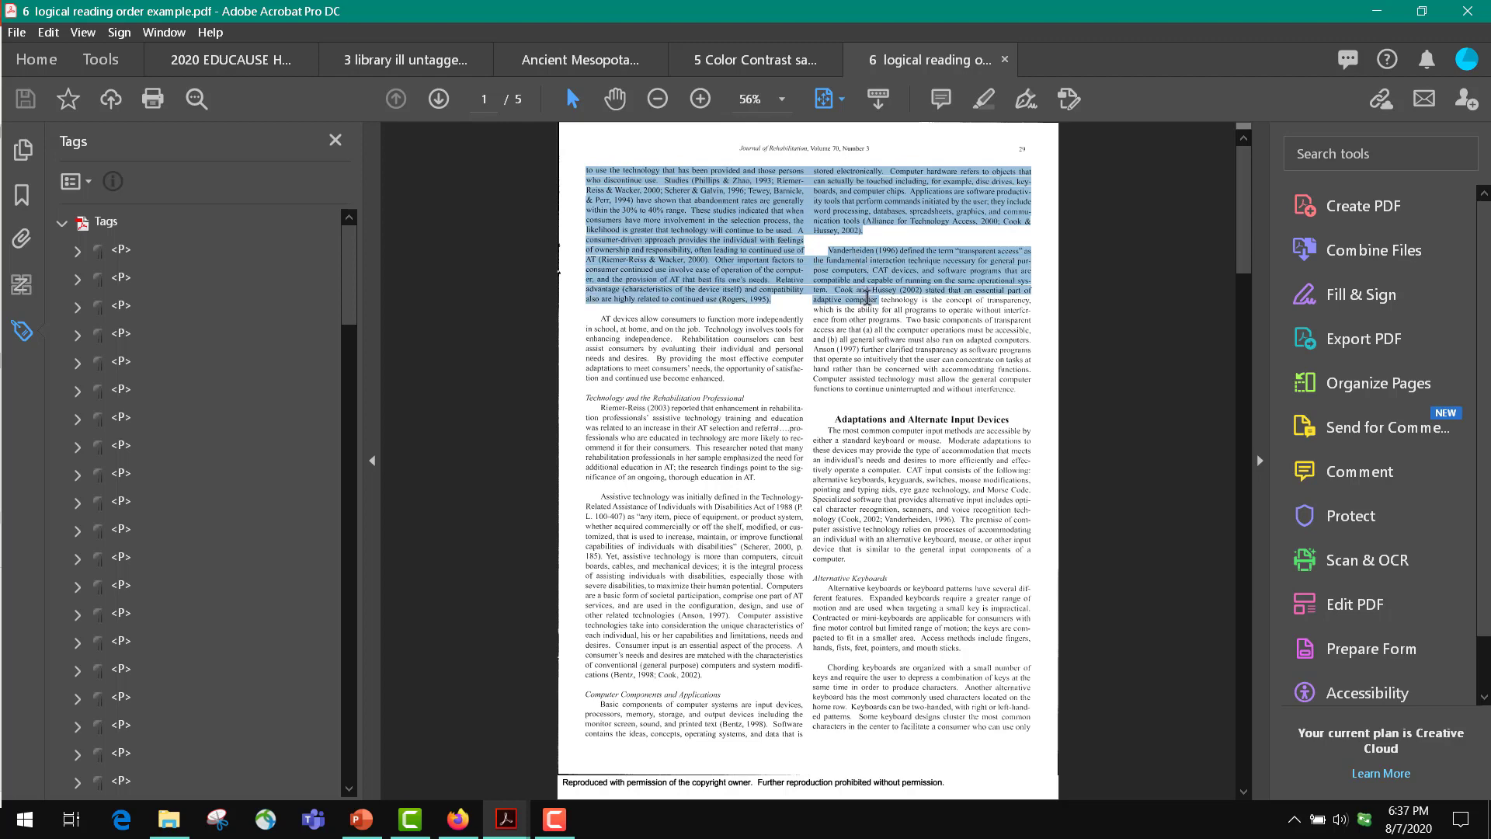
left_click(439, 99)
left_click_drag(582, 171, 657, 382)
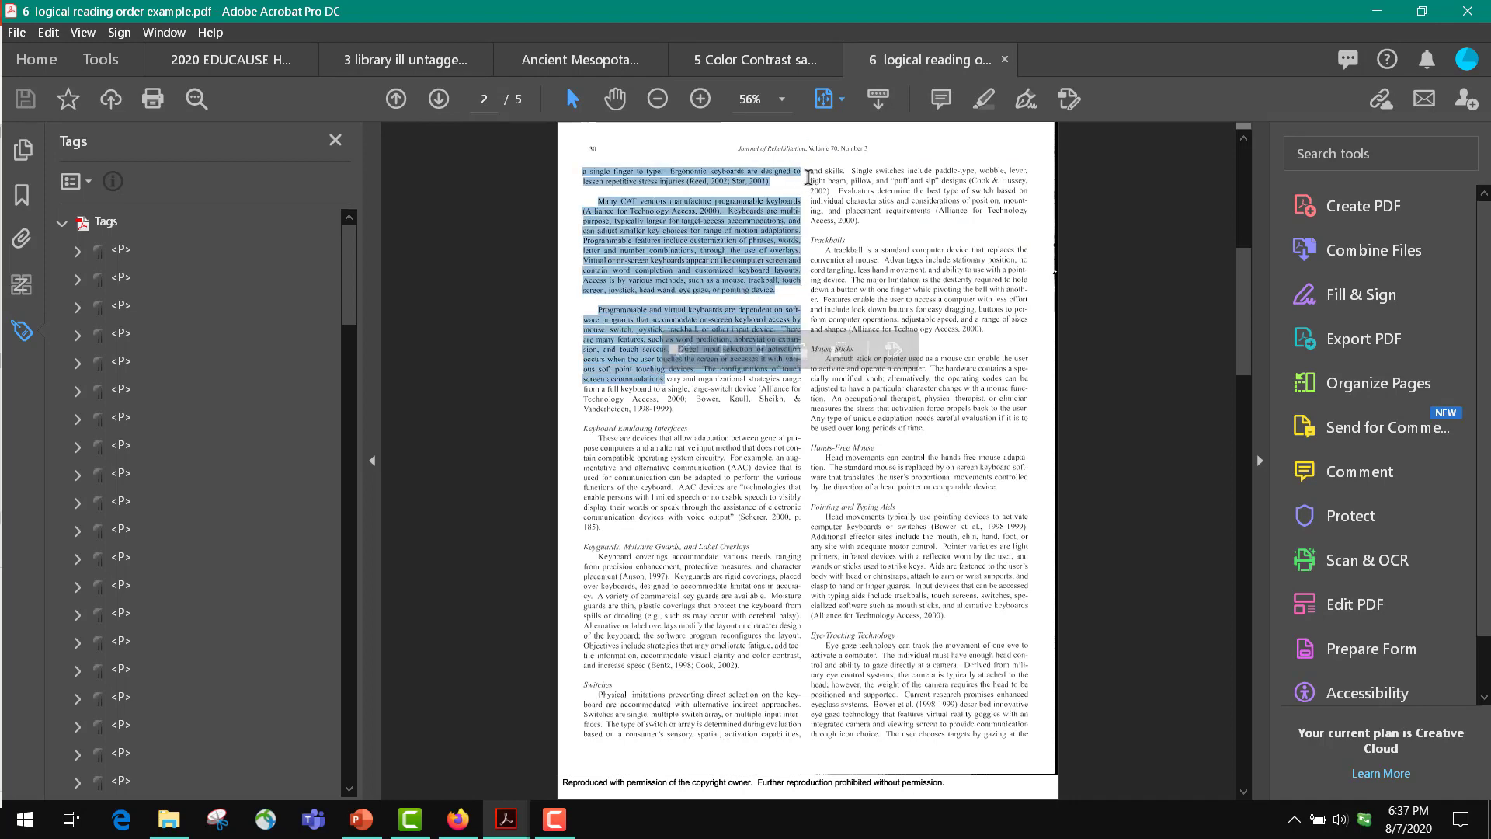
left_click_drag(808, 170, 845, 370)
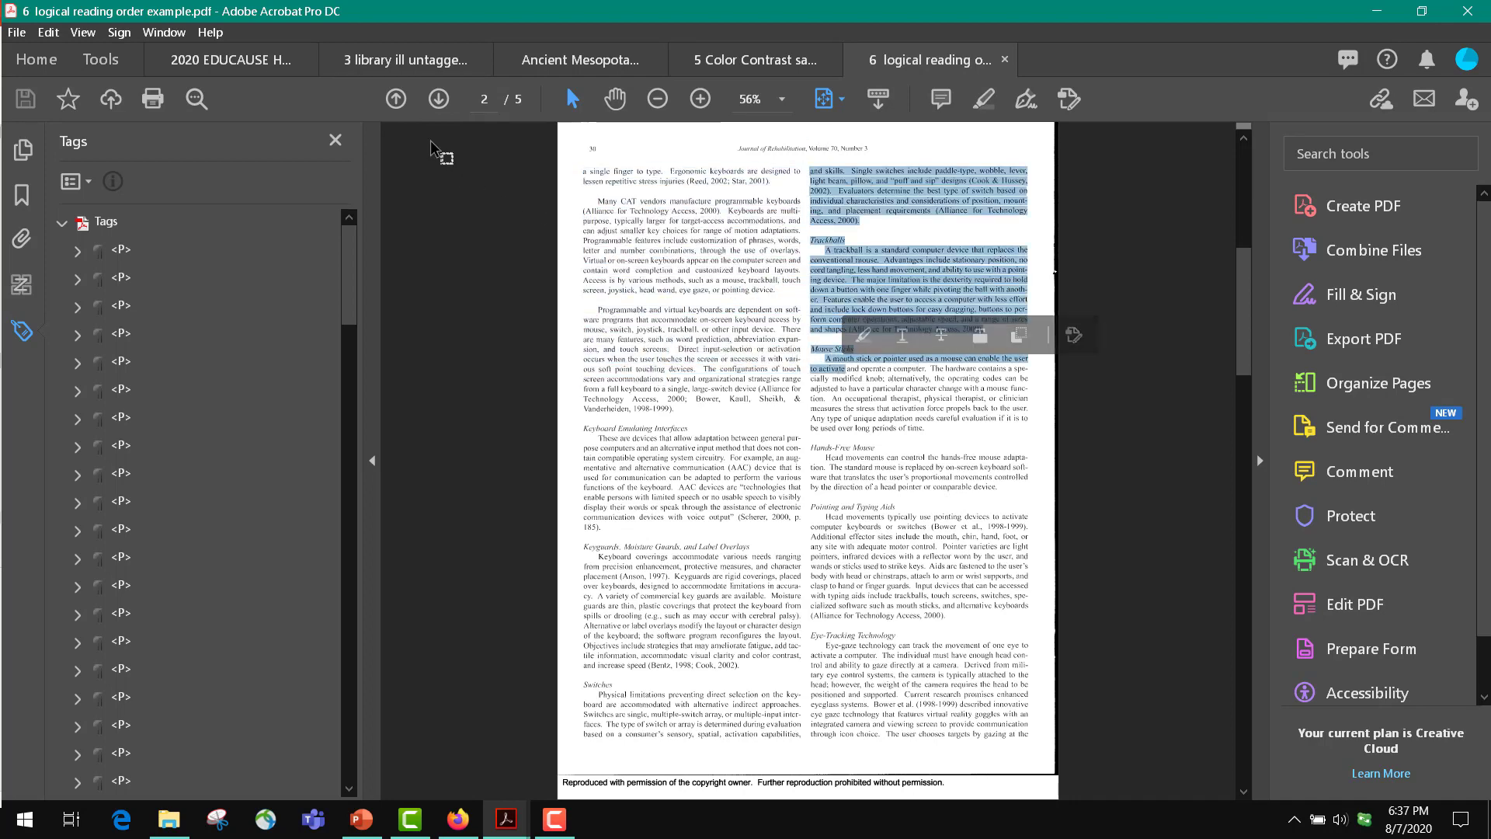
- Return to page 1 of the reading order example and show its content order together with the Reading Order tool
left_click(396, 99)
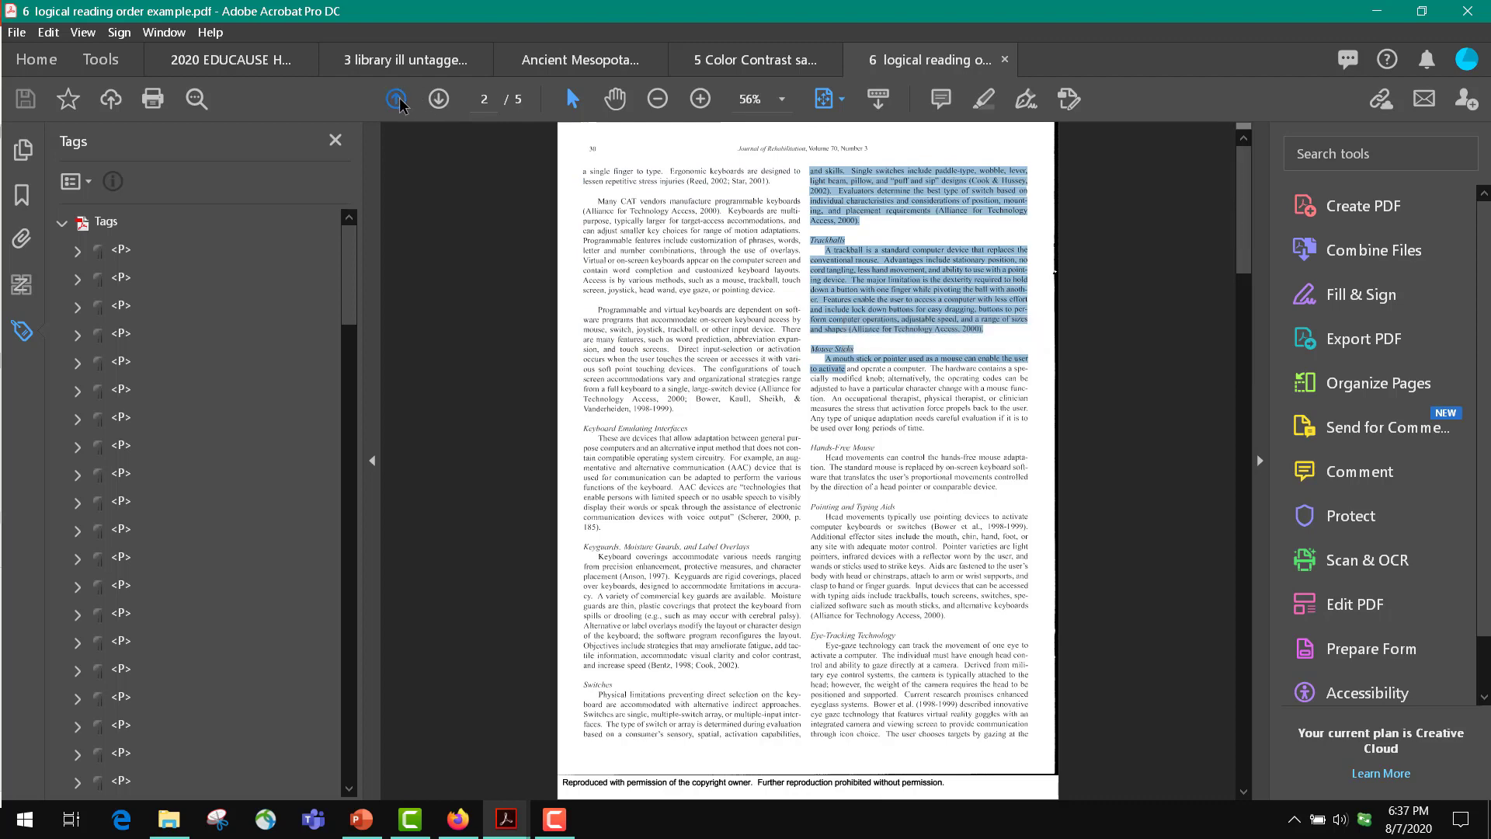
left_click(22, 286)
left_click(87, 182)
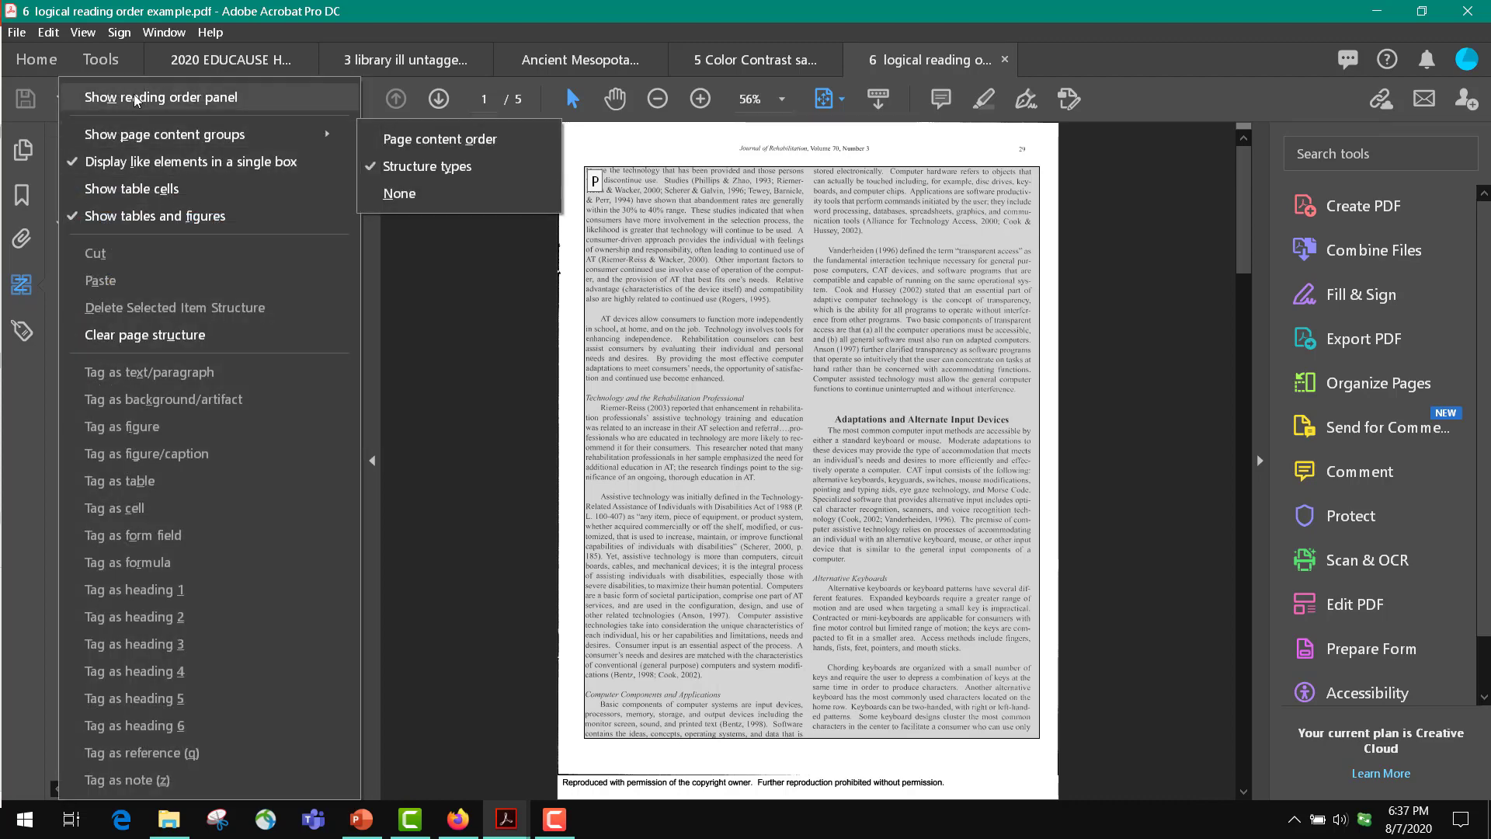
left_click(138, 97)
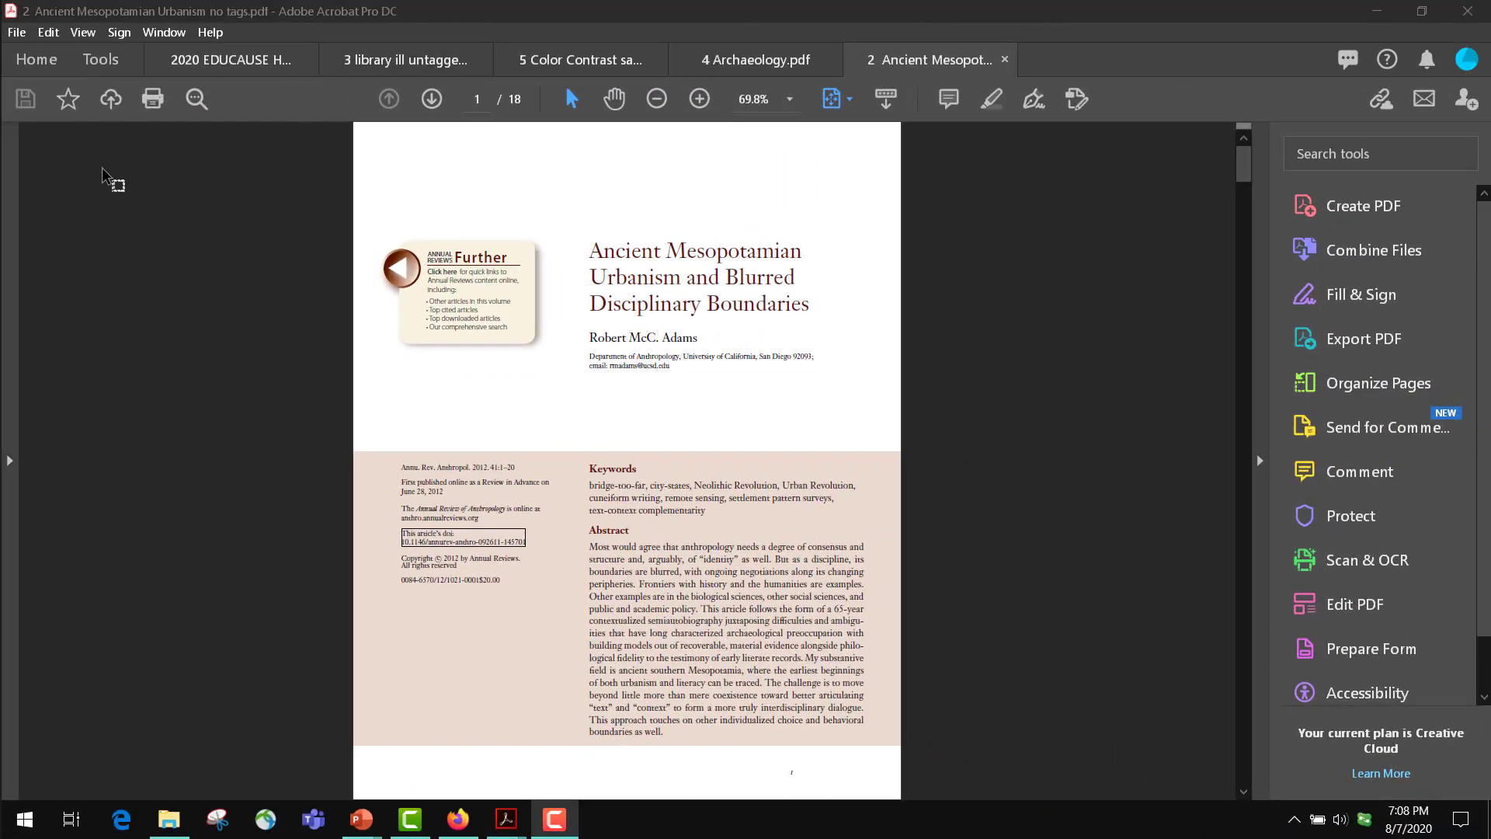
- Check the Ancient Mesopotamian Urbanism PDF for tags, in both its tag tree and its document properties
left_click(9, 460)
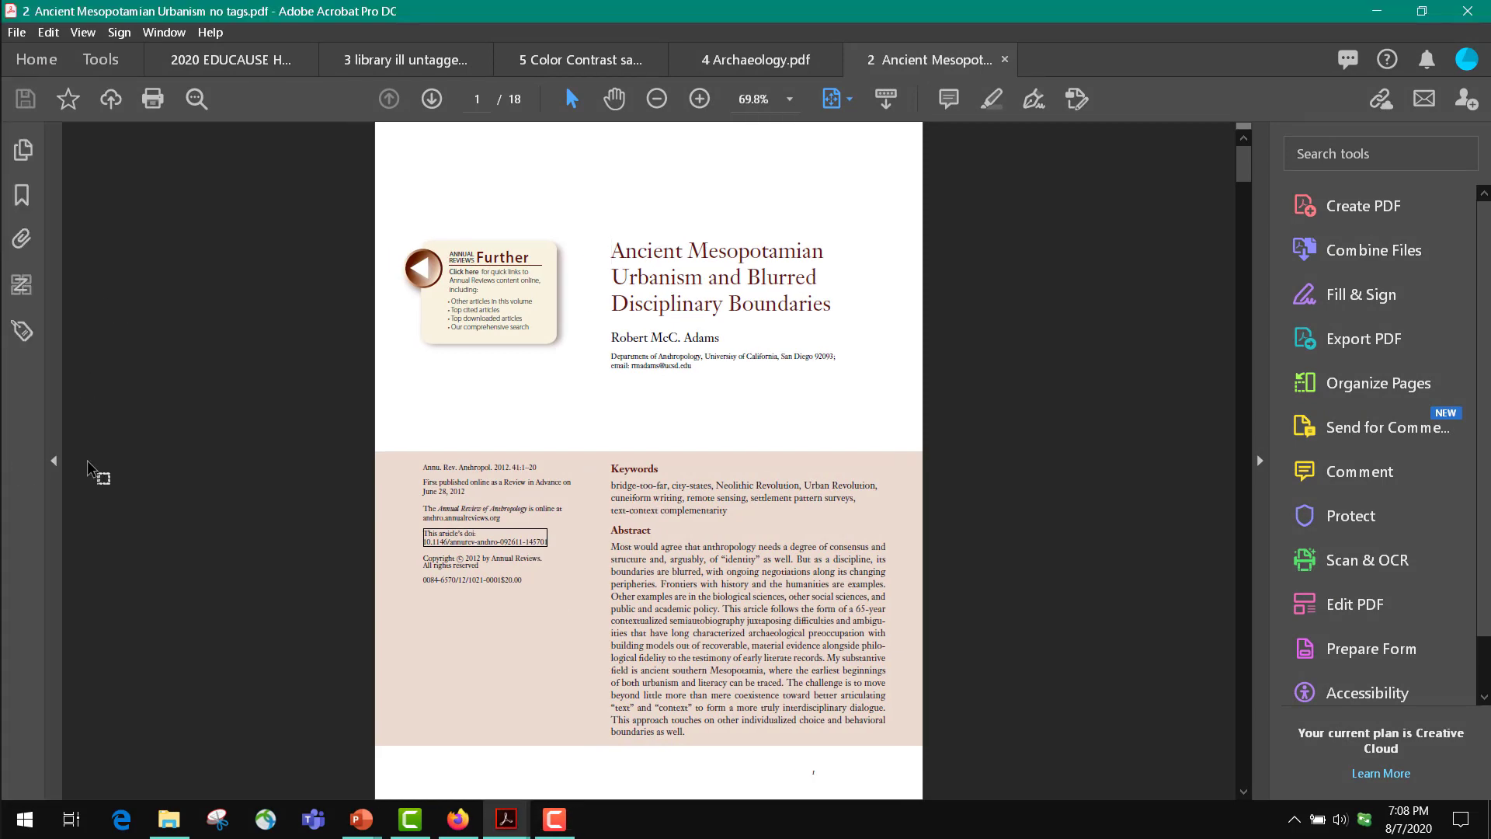
left_click(22, 330)
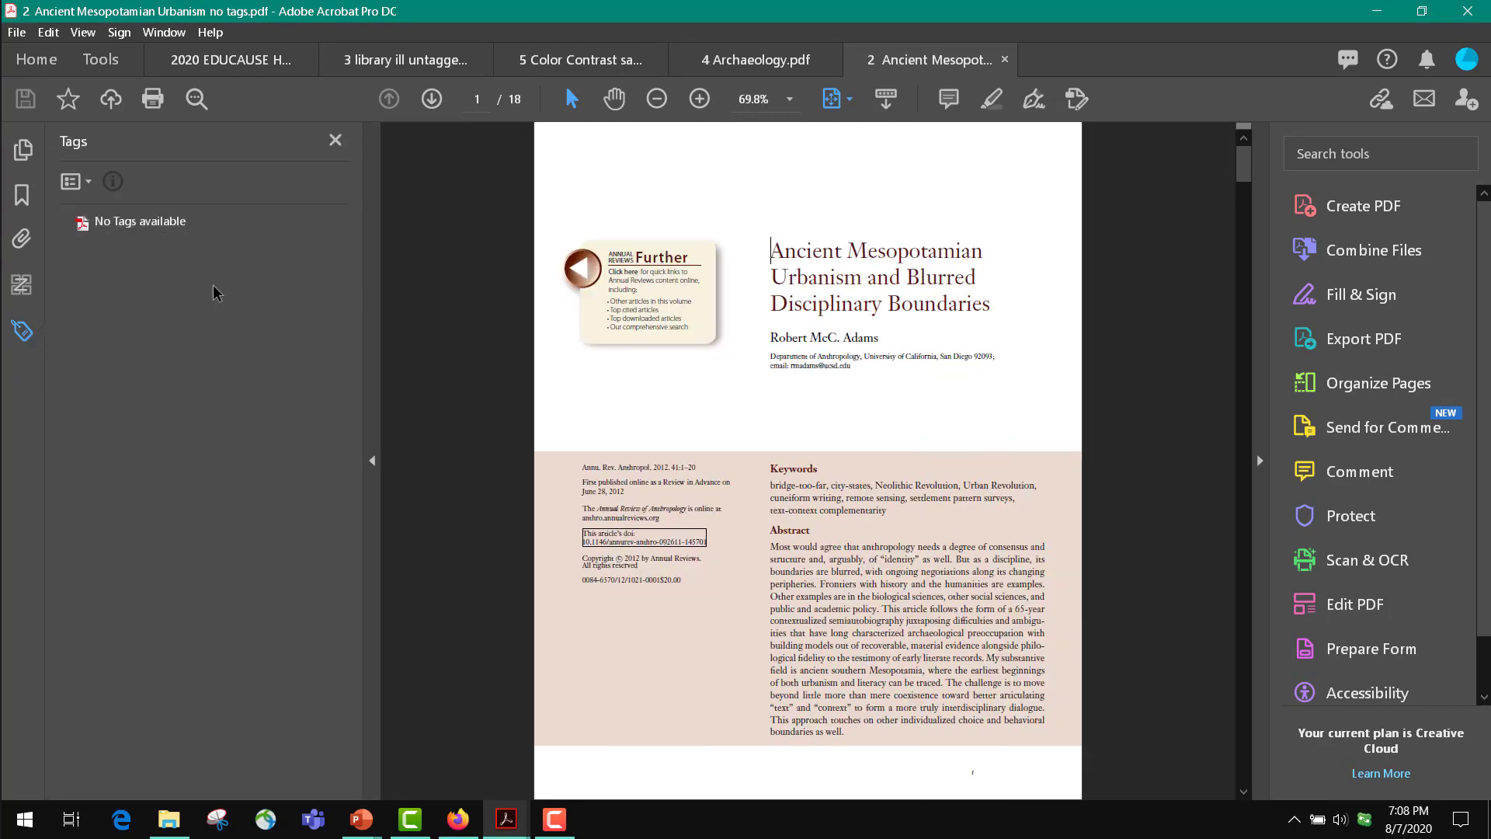
left_click(48, 32)
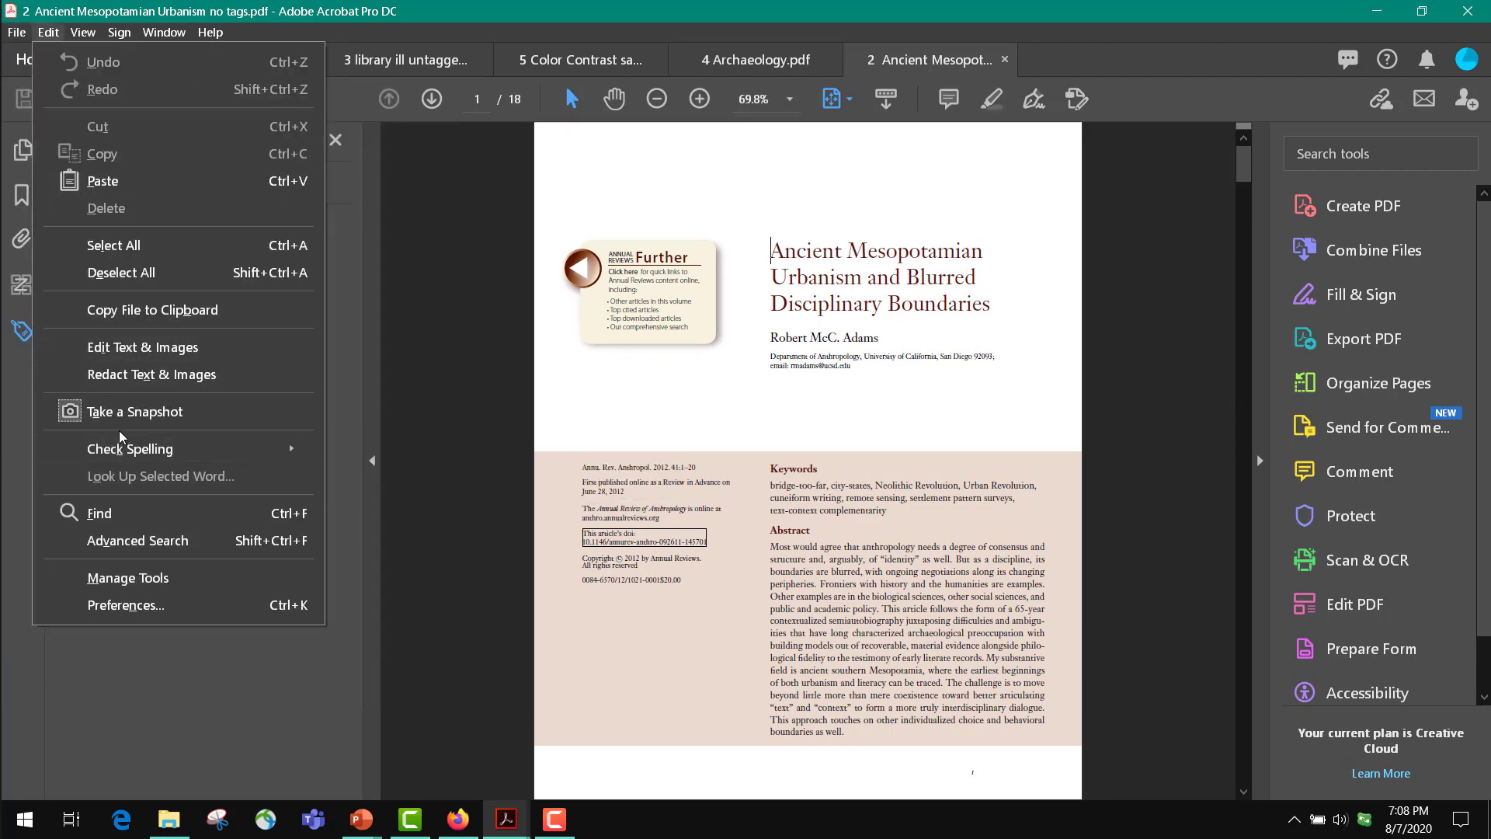
left_click(14, 32)
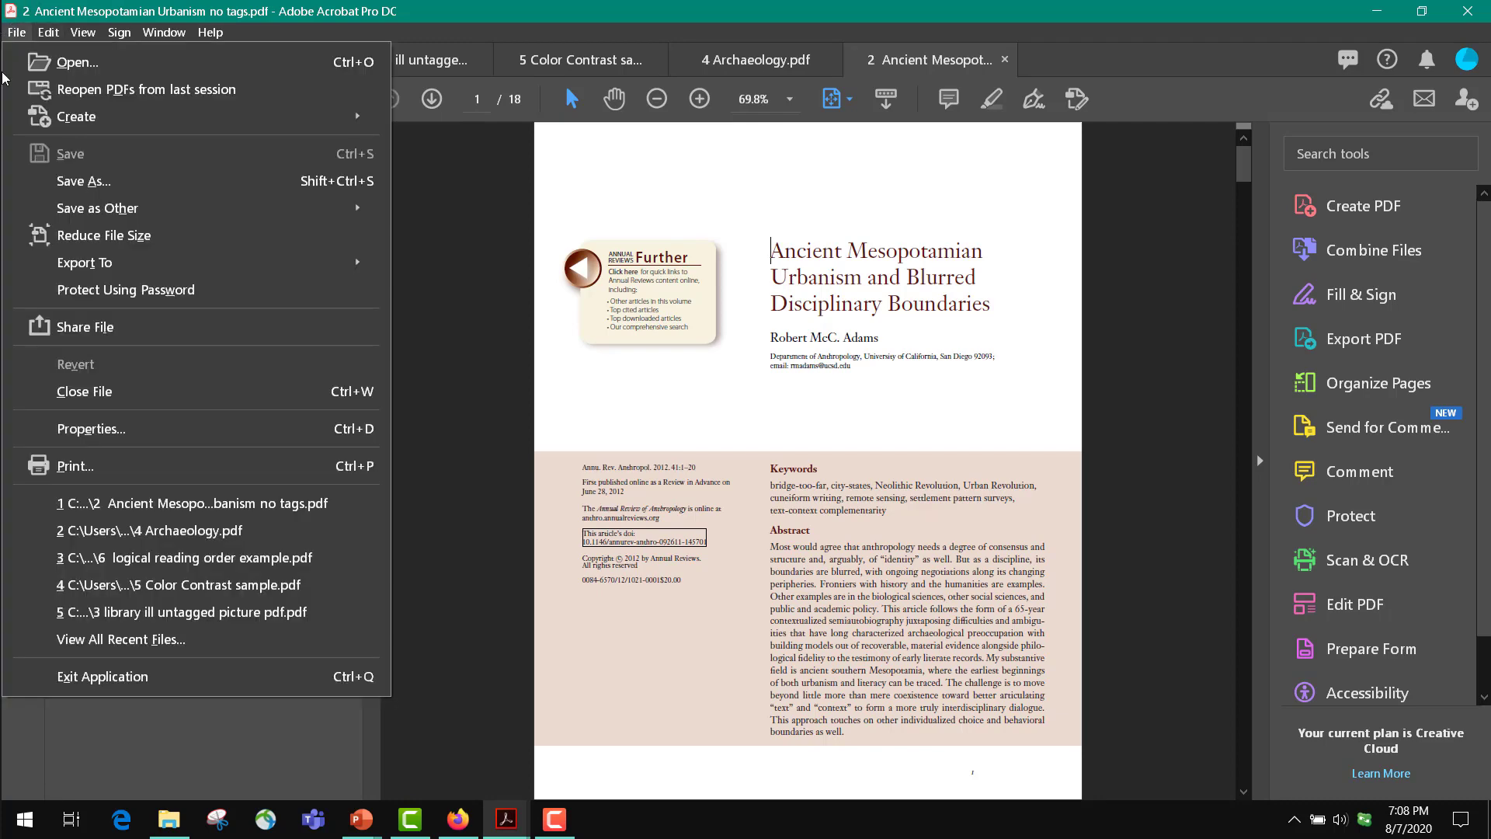
left_click(113, 429)
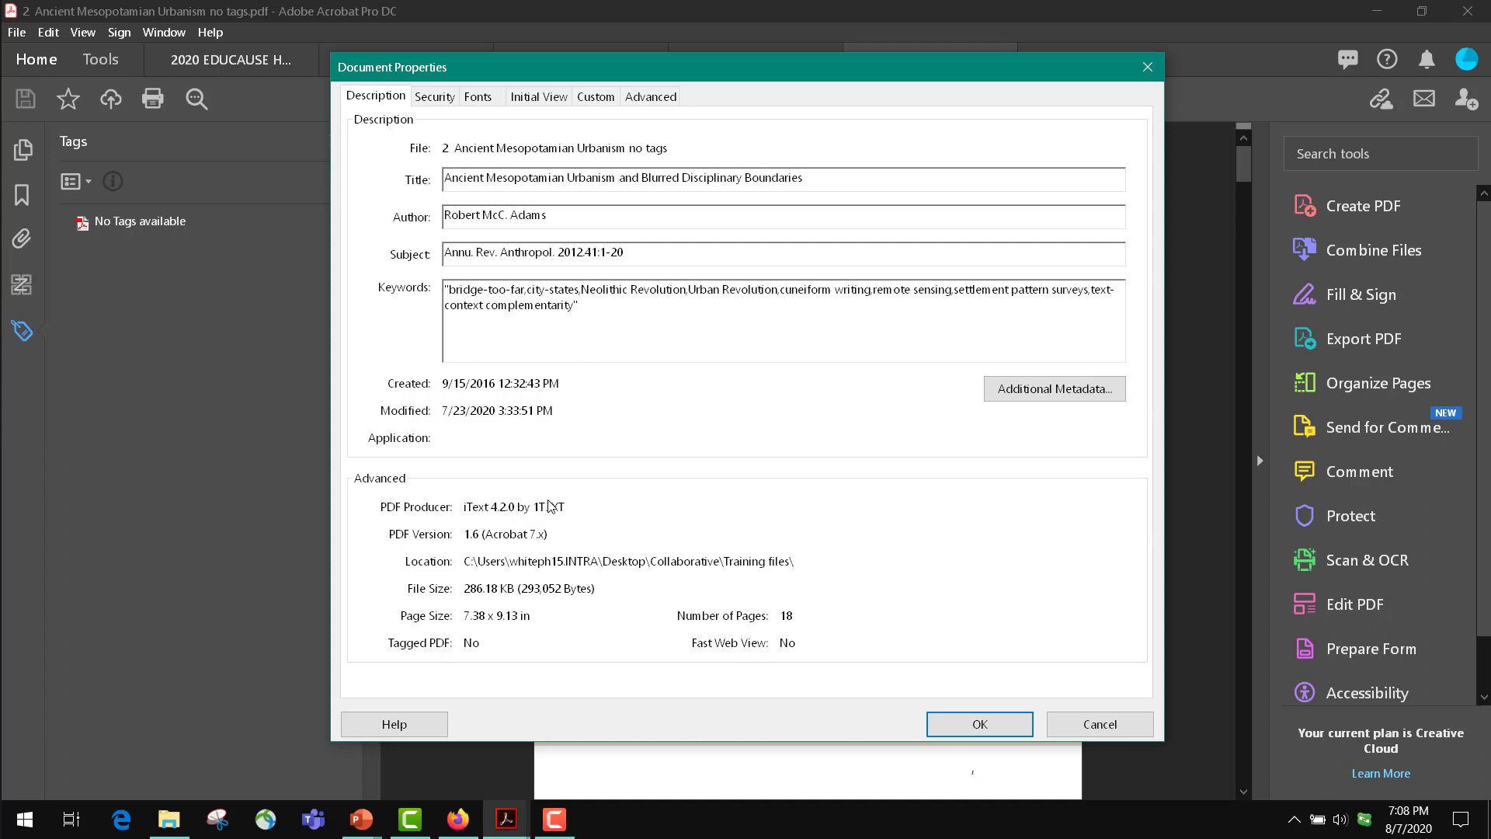
left_click(1072, 723)
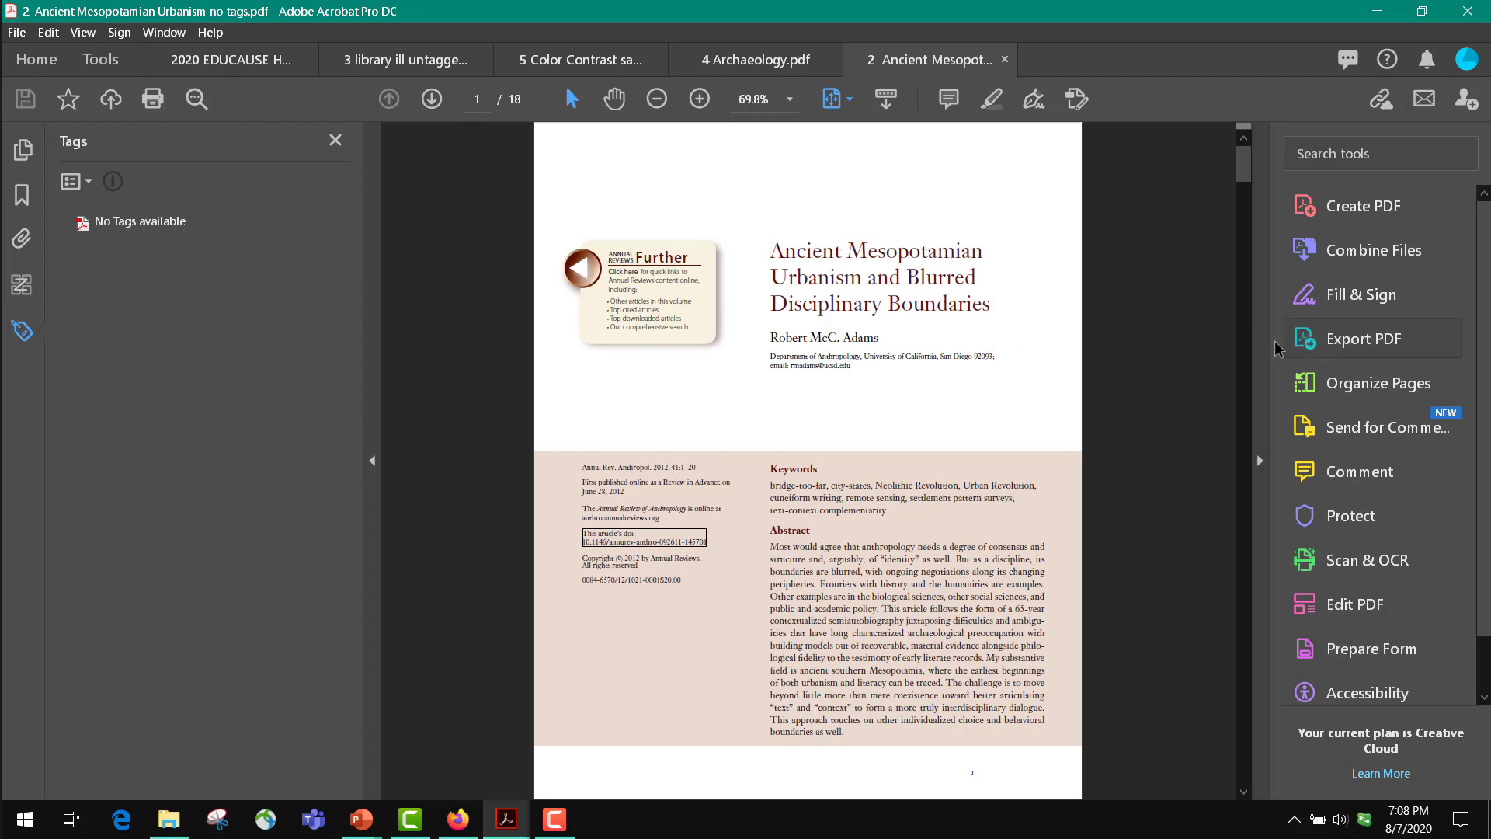
- Tag the title "Ancient Mesopotamian Urbanism and Blurred Disciplinary Boundaries" on page 1 as Heading 1 with the Reading Order tool
left_click(21, 289)
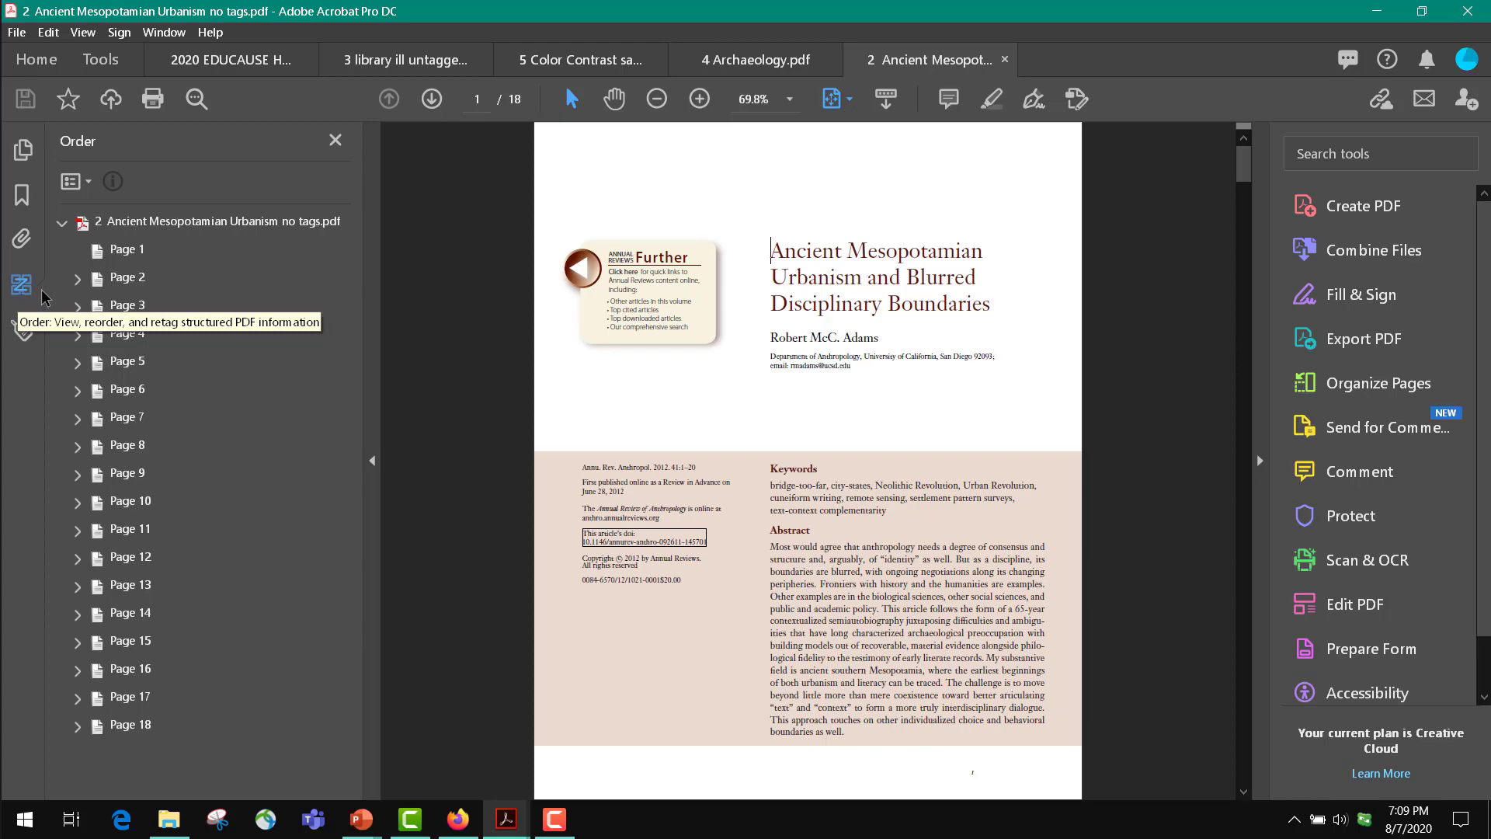
left_click(86, 184)
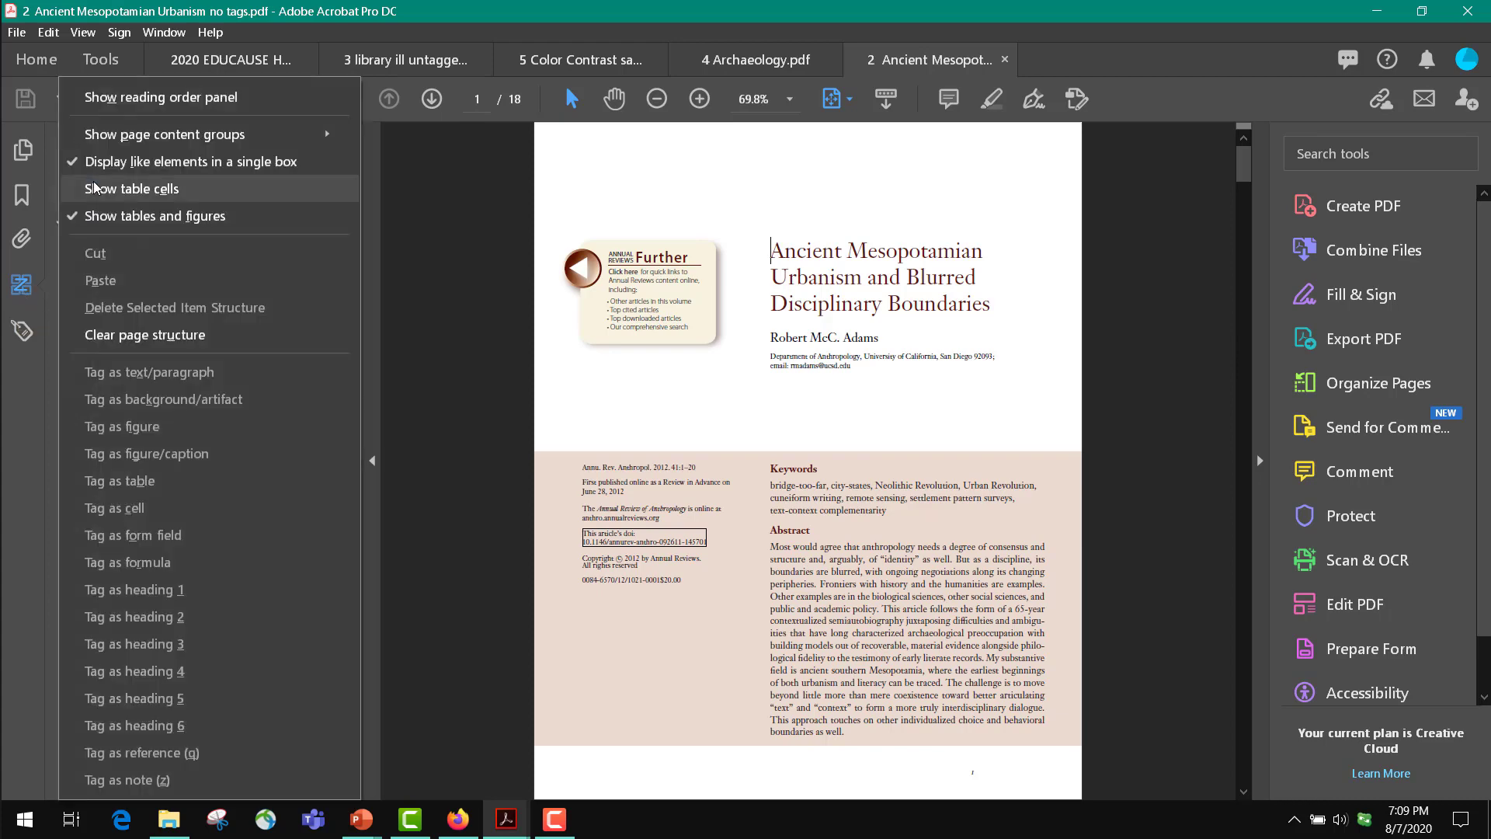
left_click(111, 104)
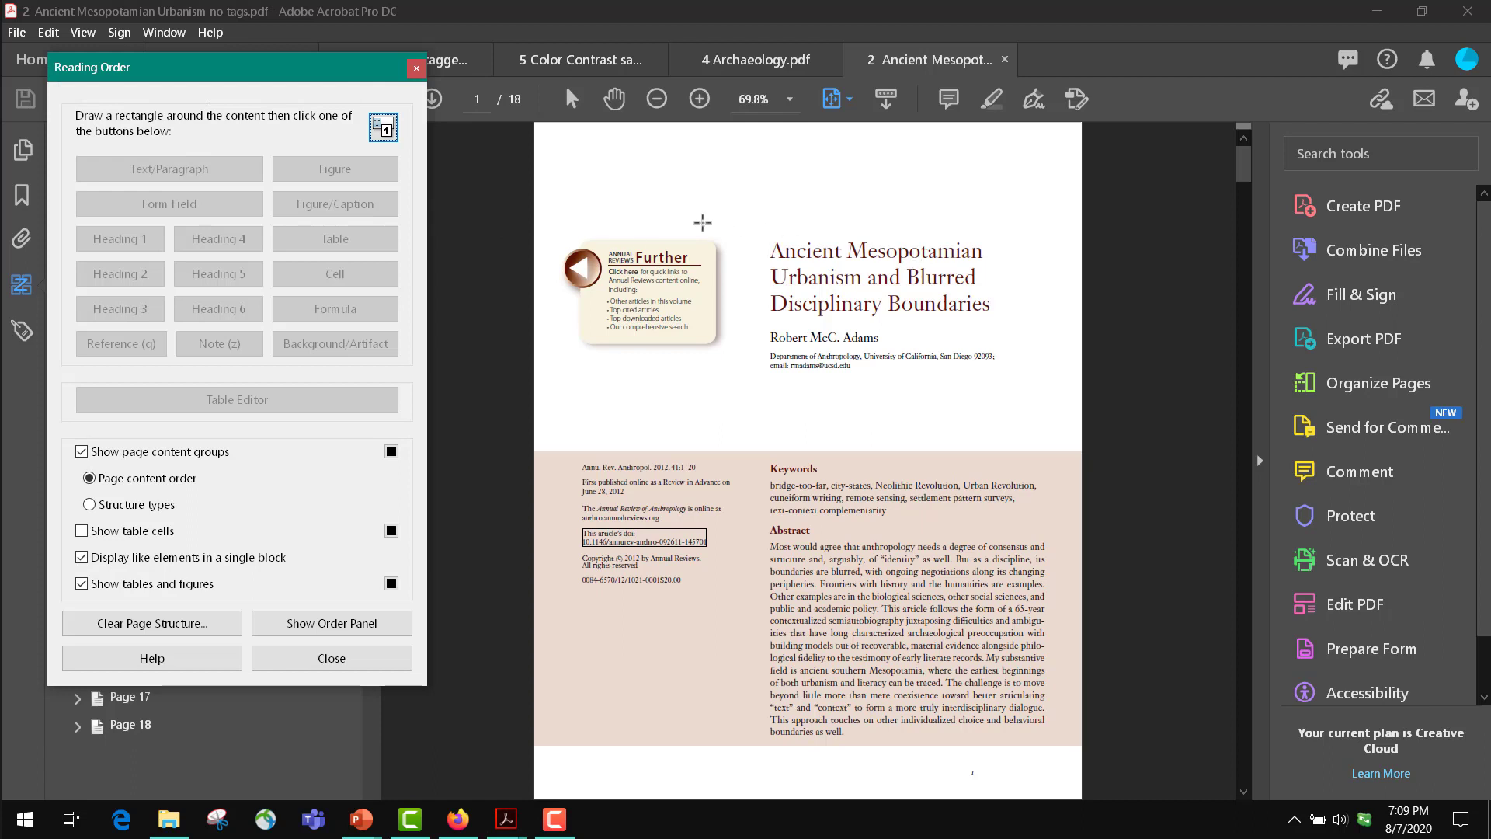
mouse_move(734, 218)
left_mouse_down()
mouse_move(850, 329)
mouse_move(1026, 335)
left_mouse_up()
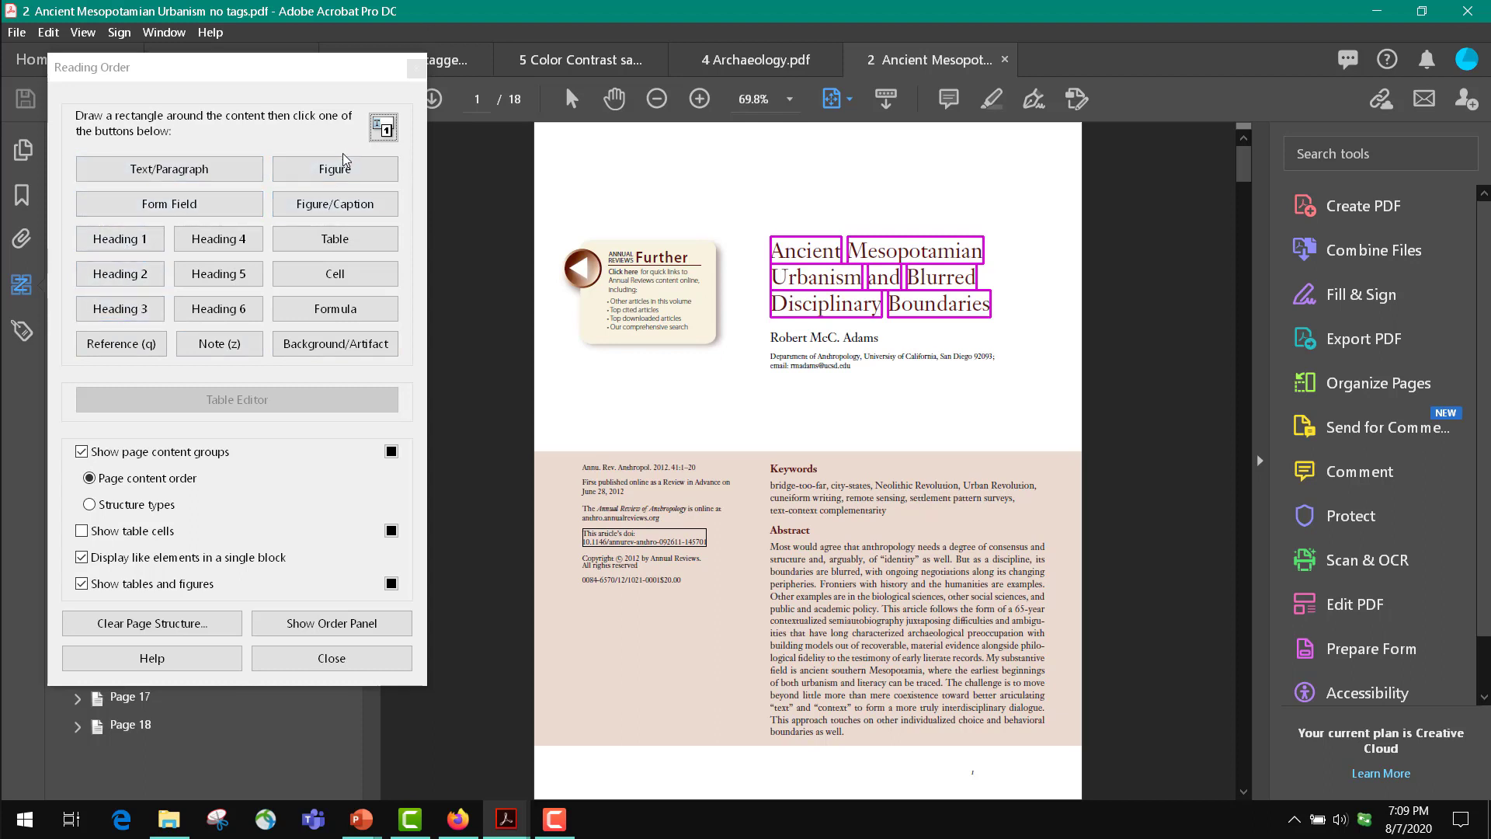
left_click(146, 237)
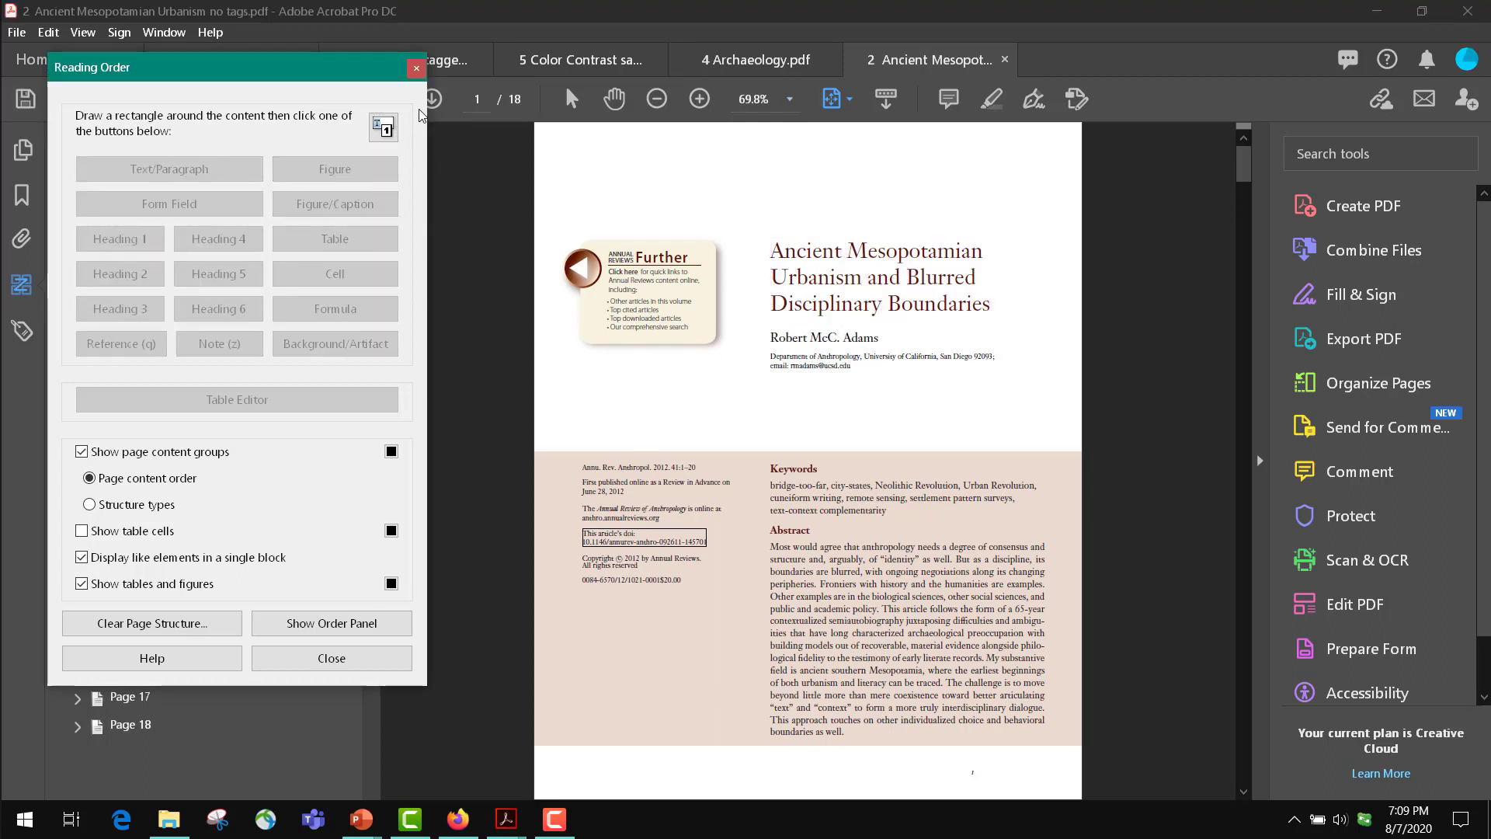
- Close the Reading Order tool and autotag the whole Ancient Mesopotamian Urbanism document with the Accessibility tool
left_click(416, 70)
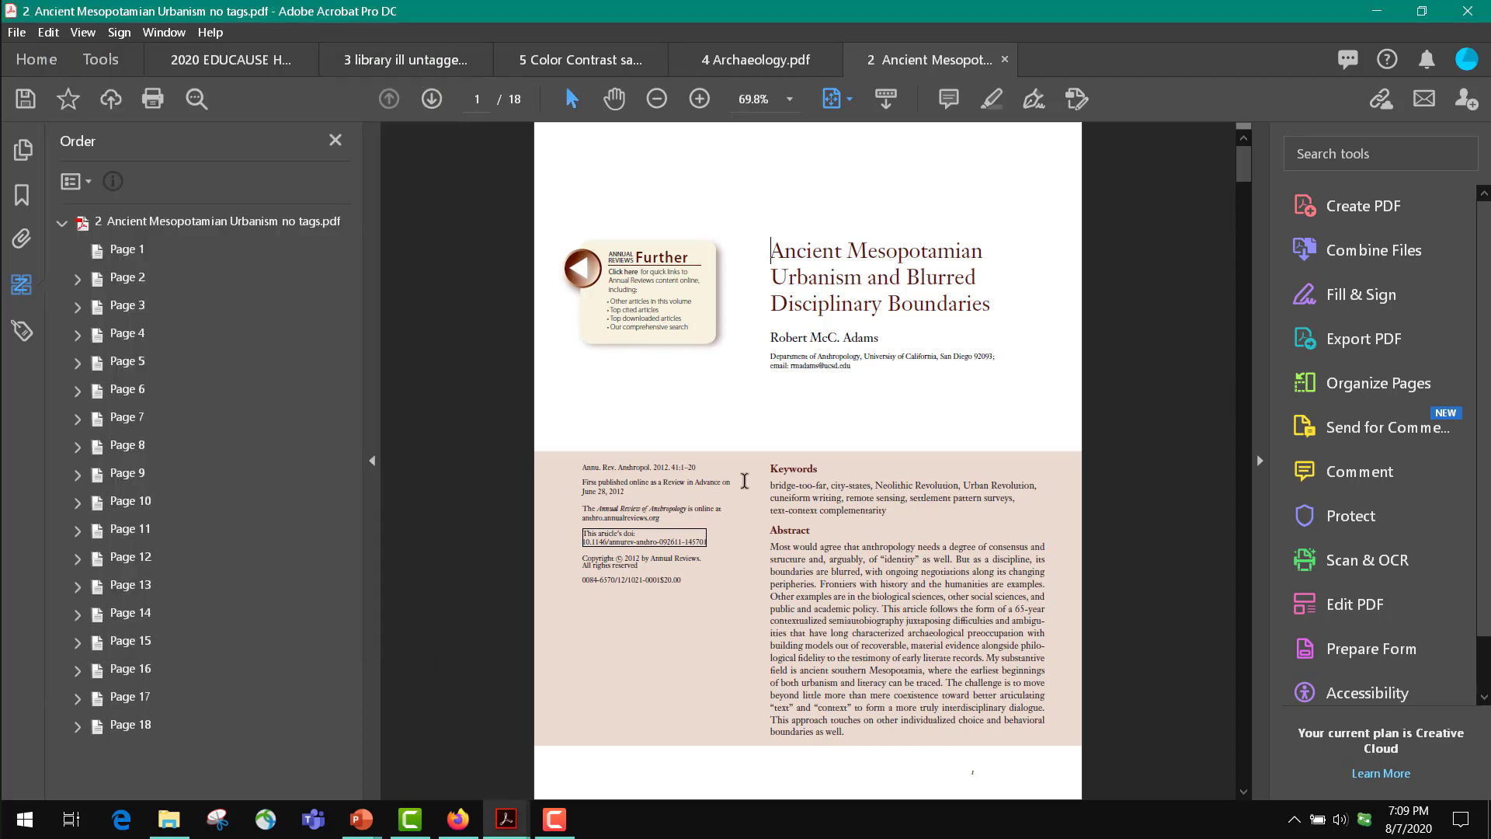
left_click(1371, 694)
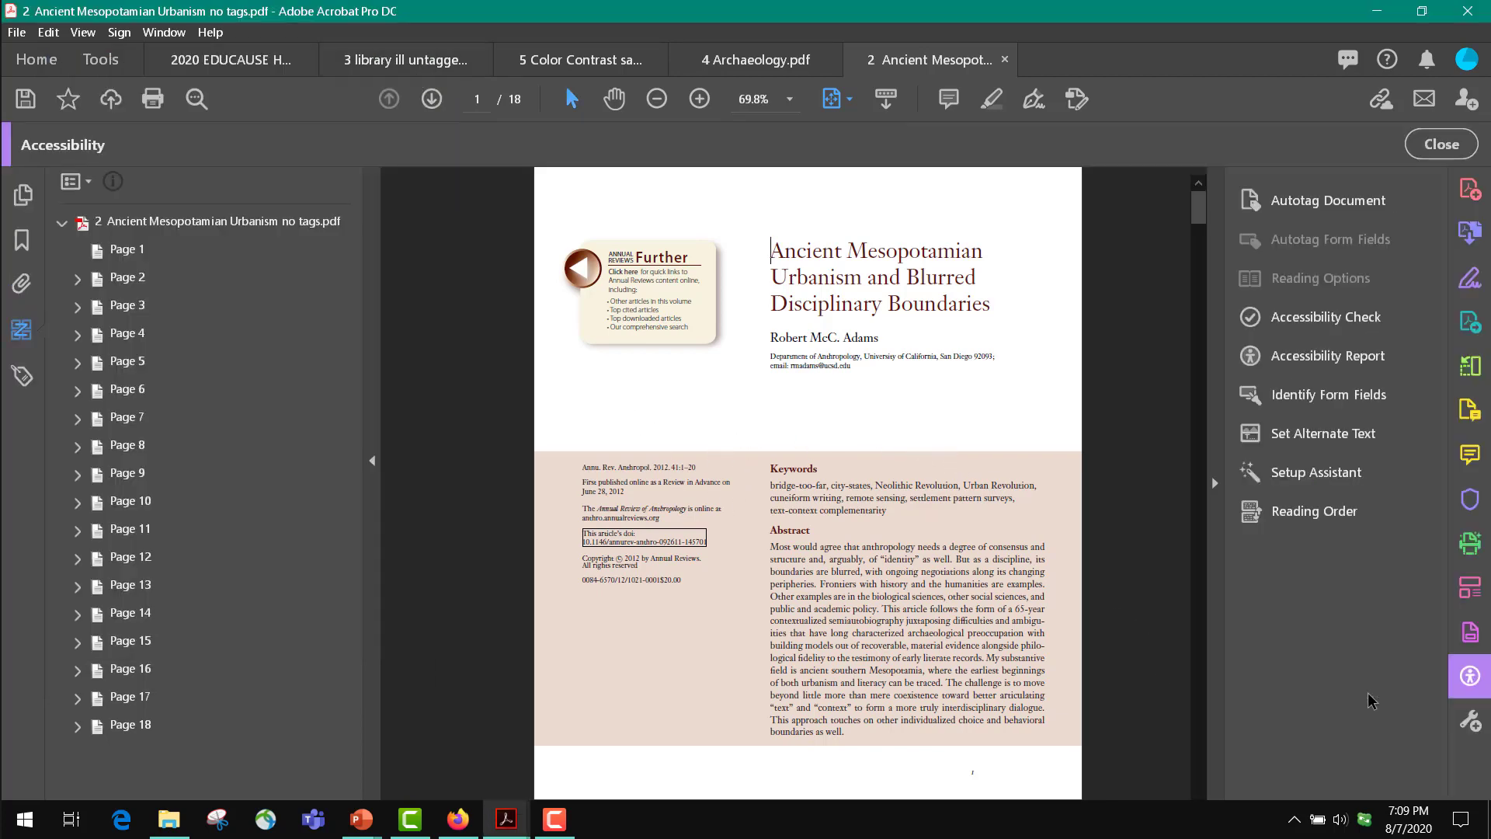
left_click(1280, 208)
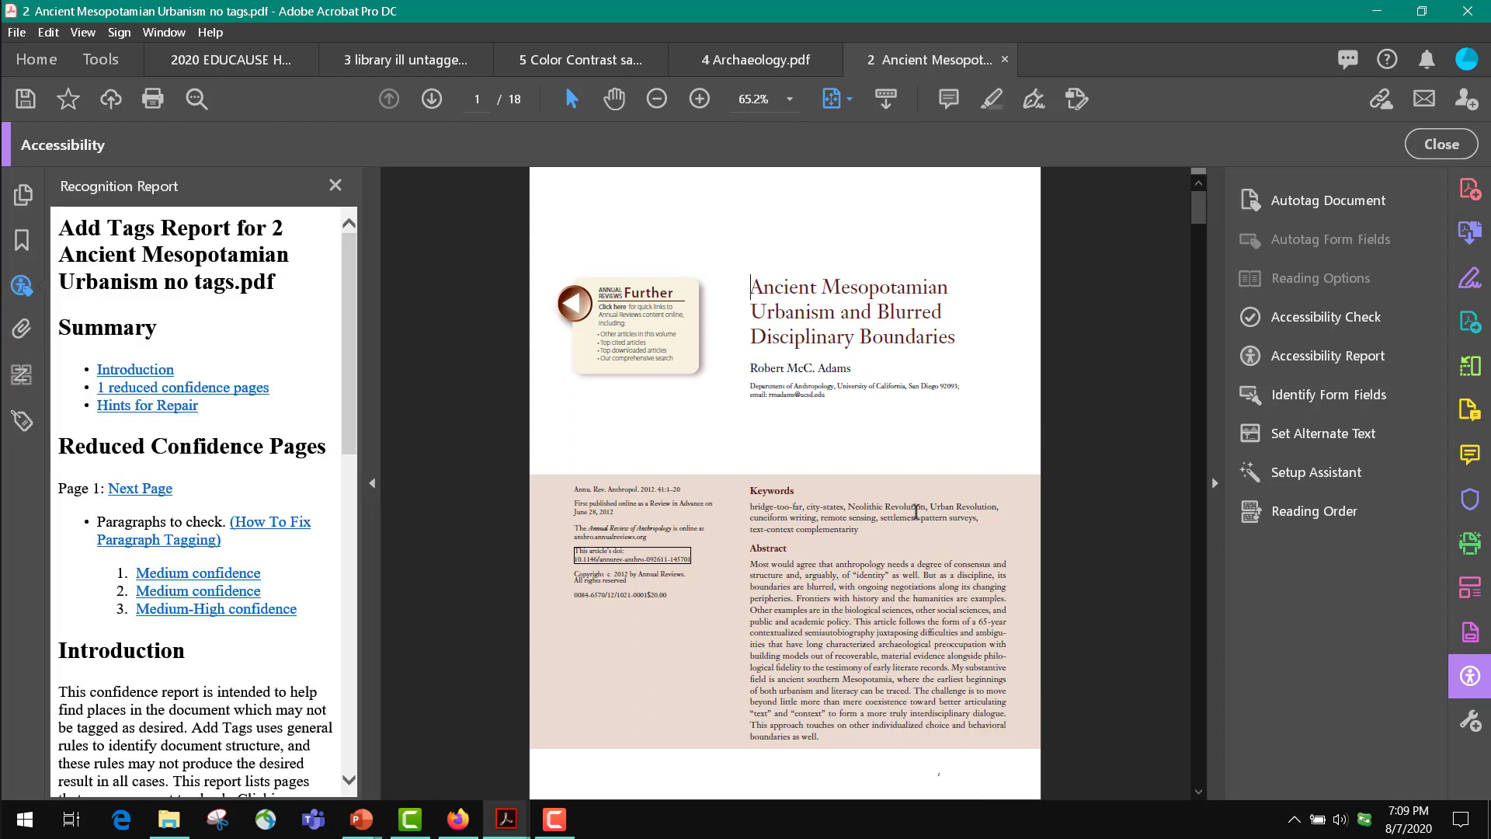
- Examine the autotagged structure in the tag tree, checking which tags the title, author line and Keywords section on page 1 carry
left_click(21, 422)
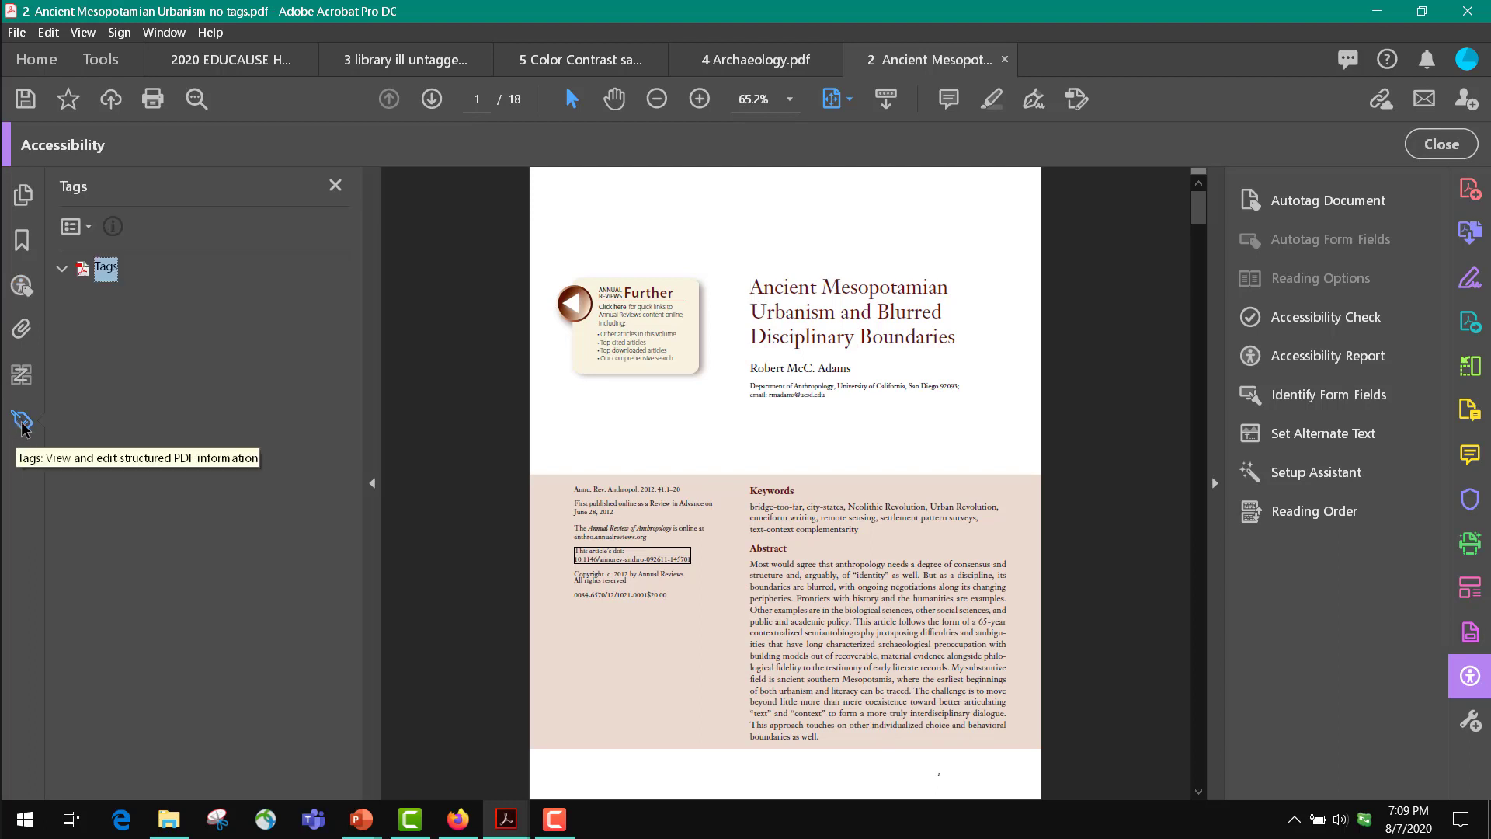
left_click(63, 269)
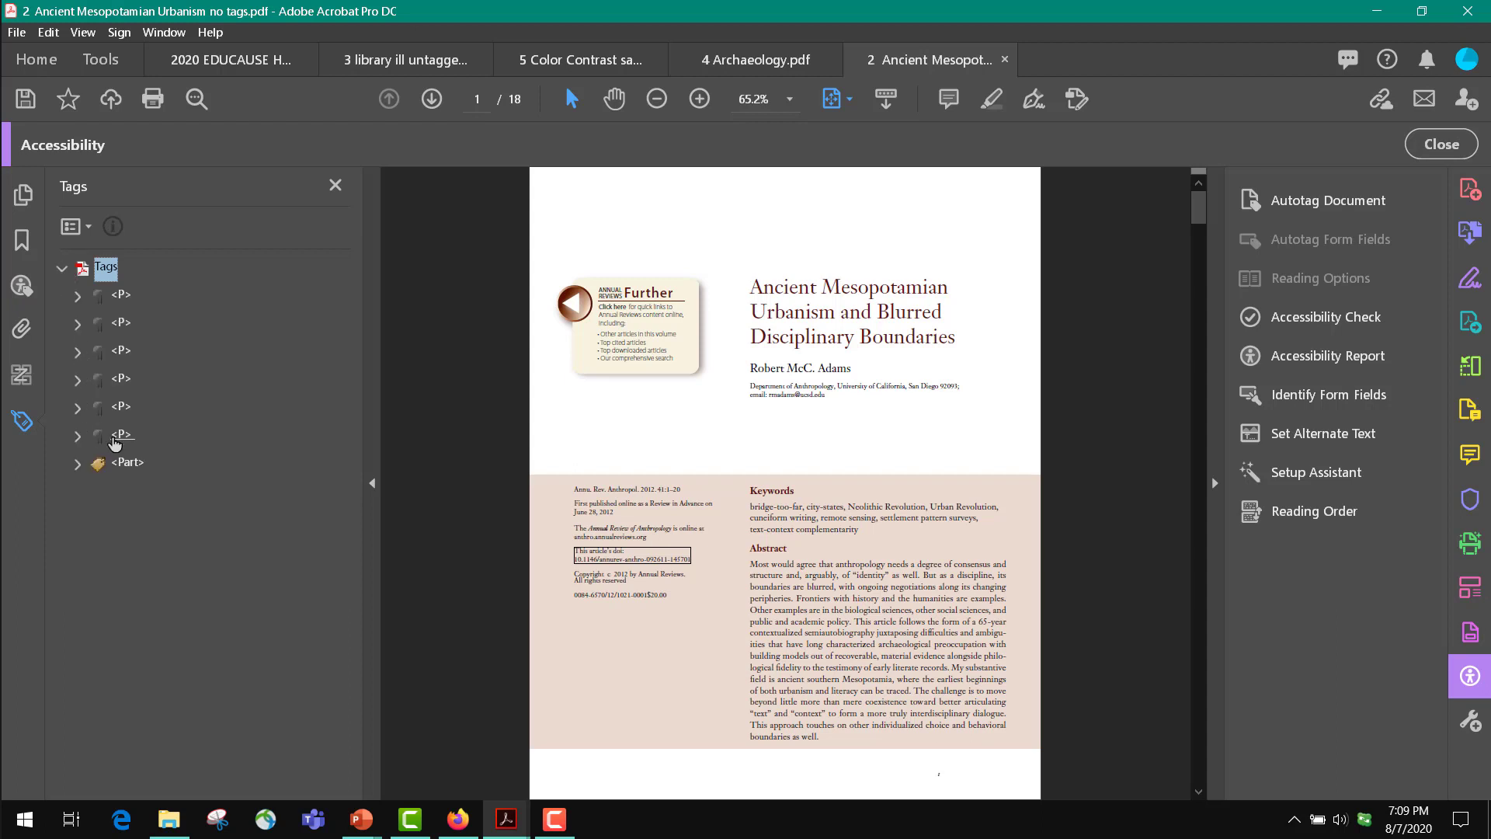
left_click(124, 461)
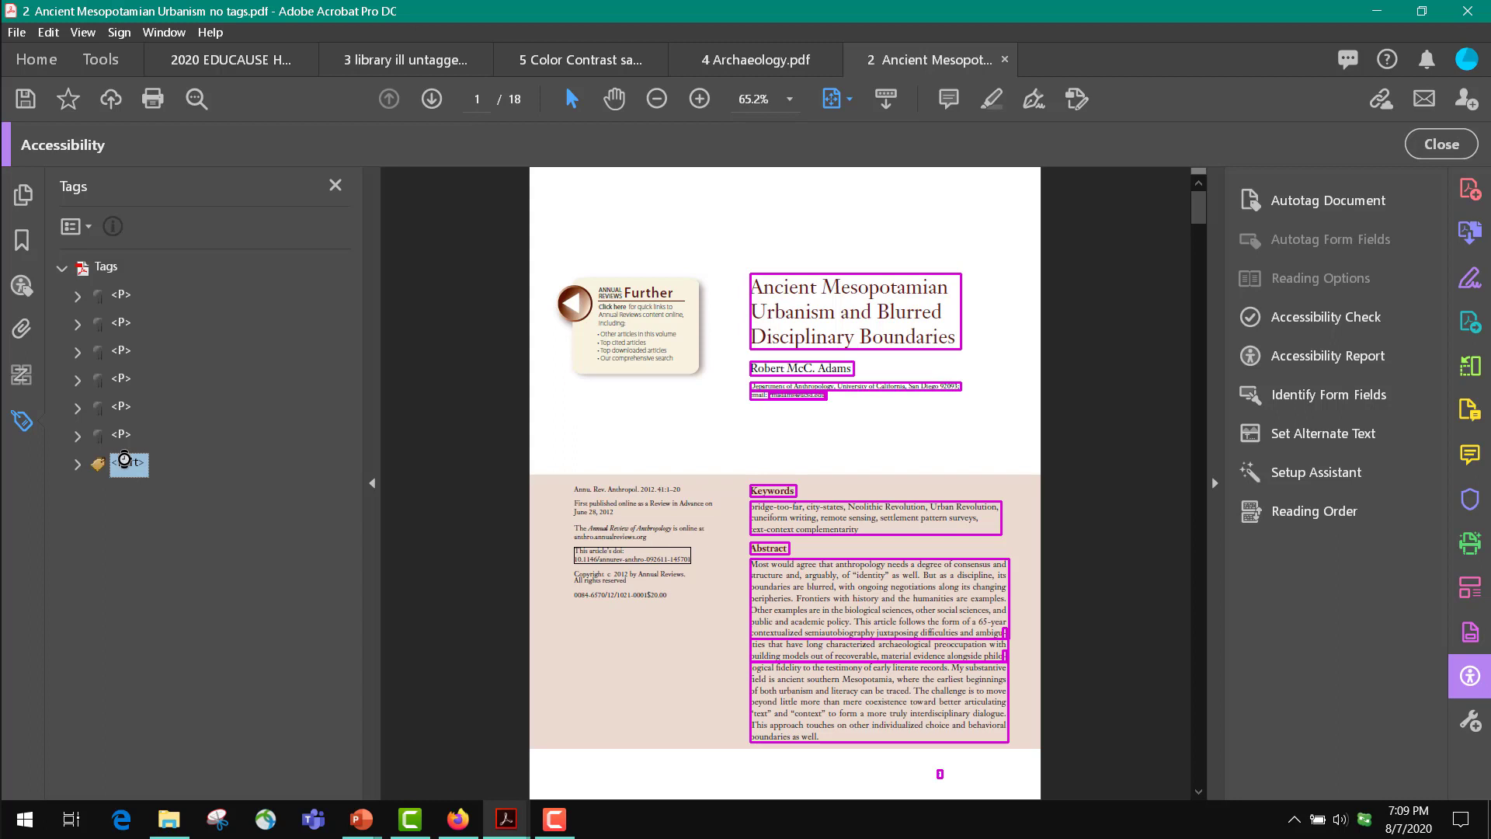
left_click(78, 464)
left_click(135, 496)
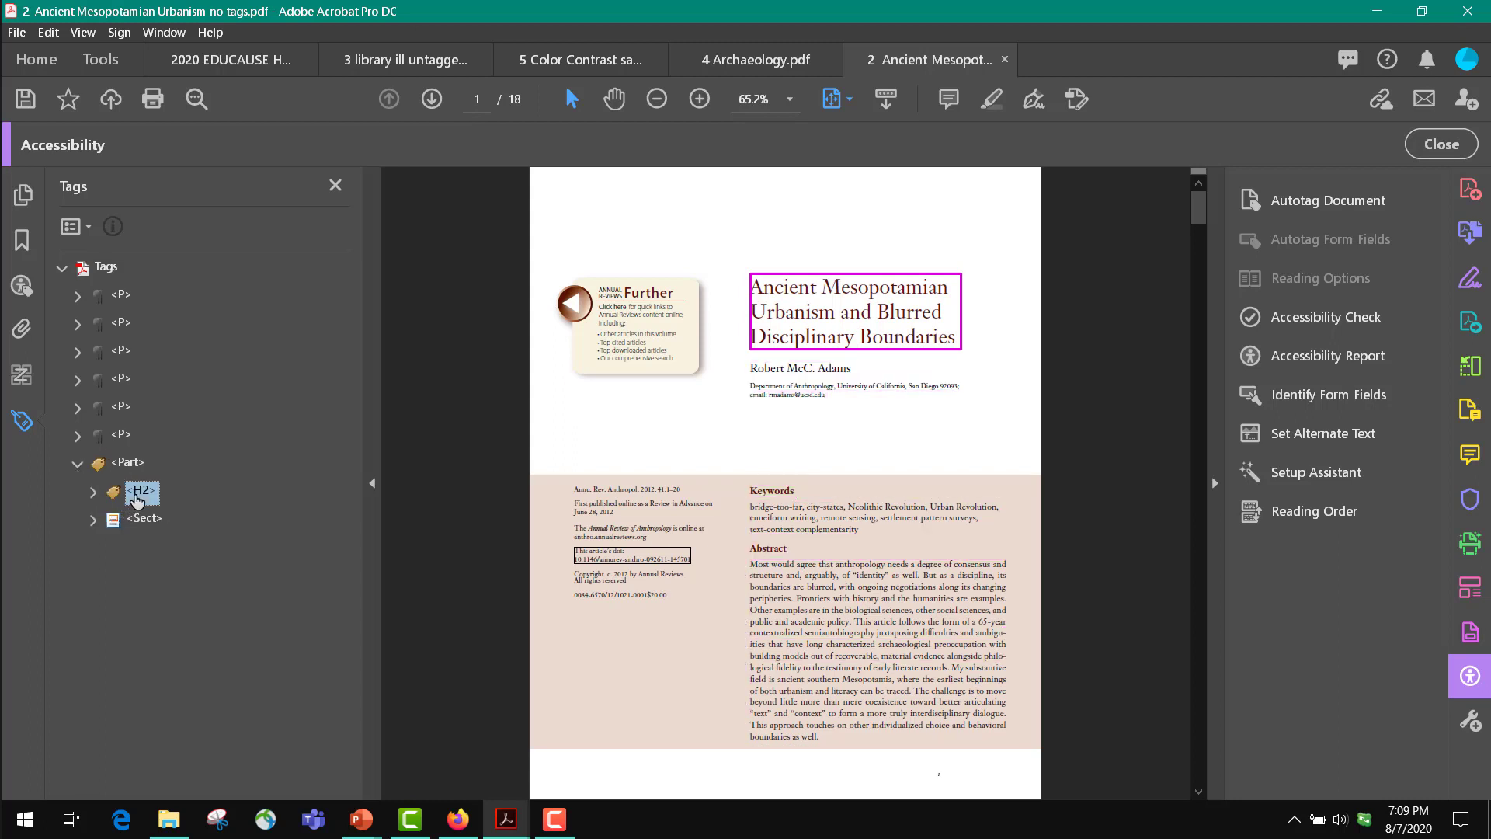
left_click(93, 519)
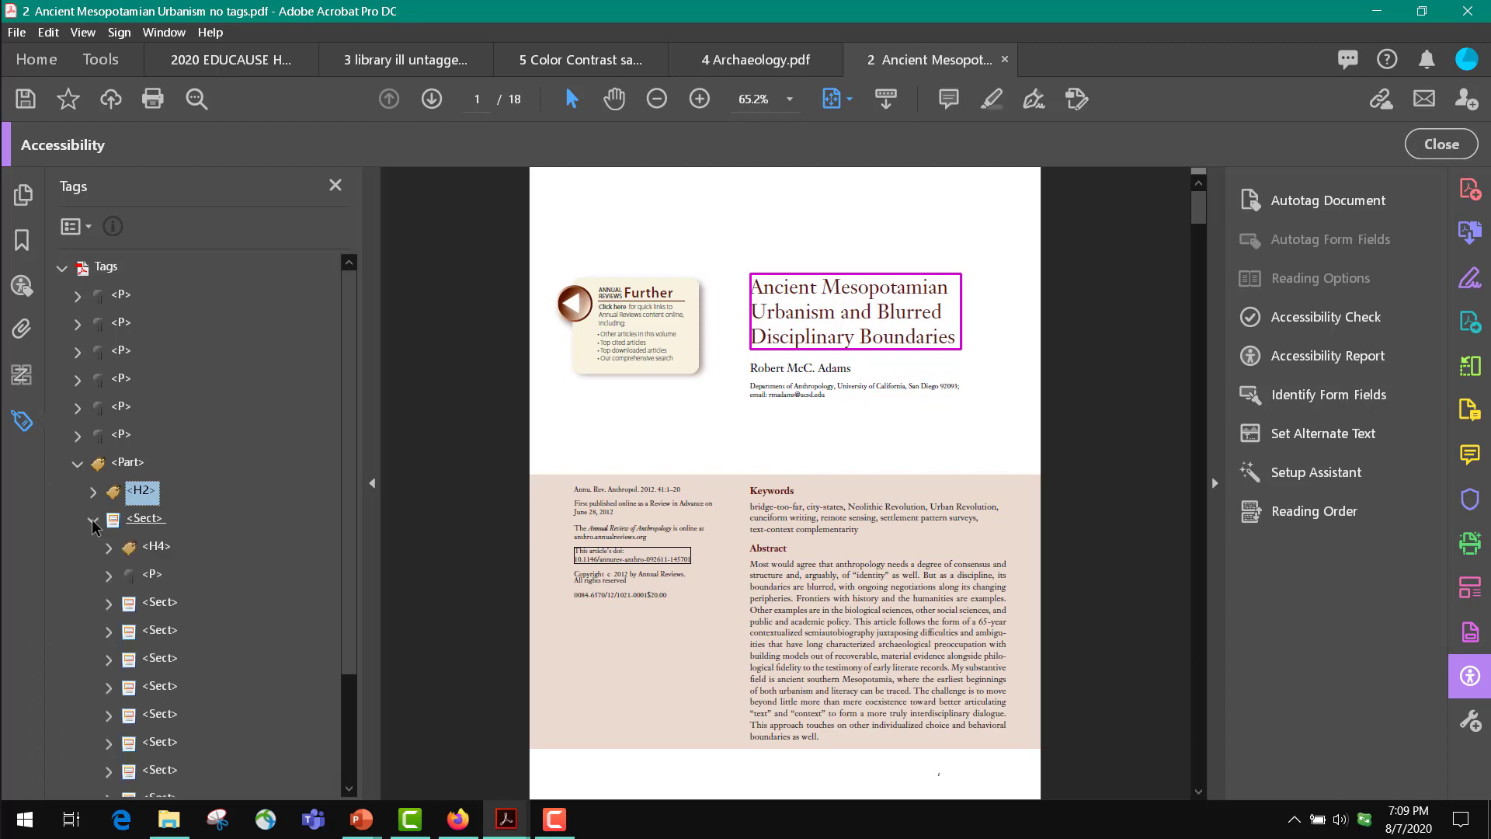
left_click(159, 549)
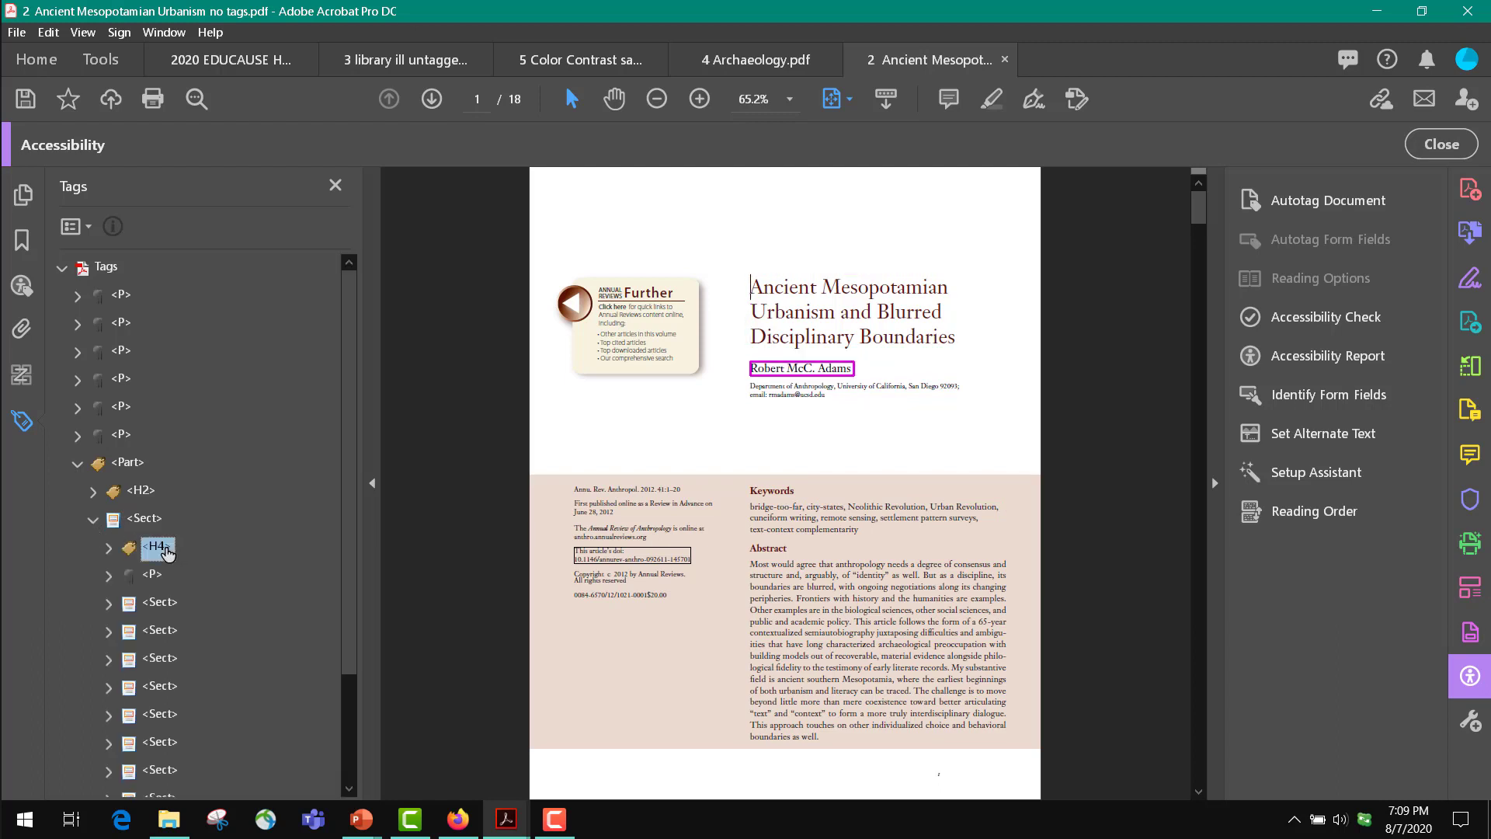
left_click(159, 611)
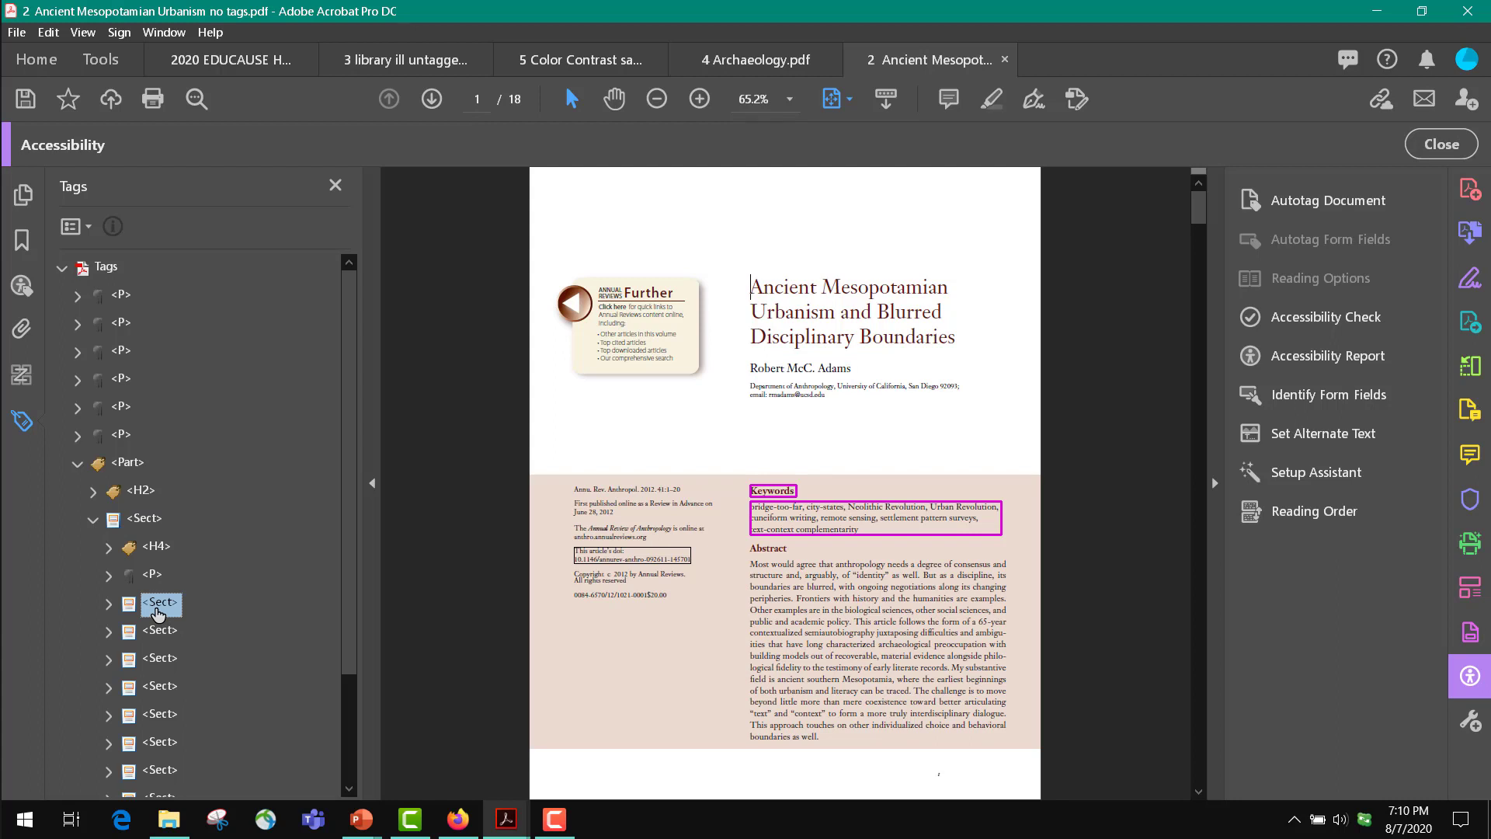
left_click(108, 605)
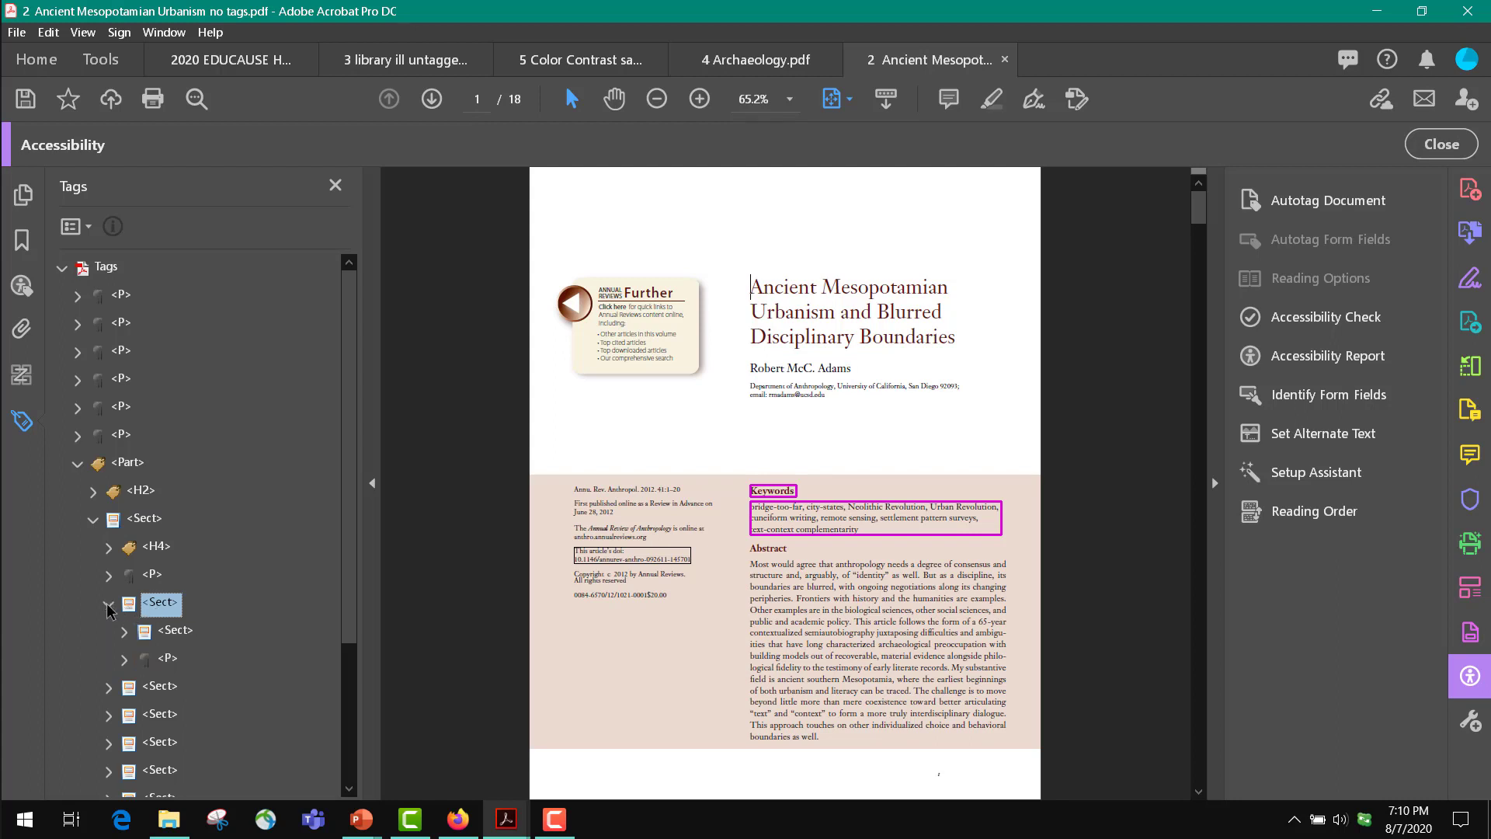
left_click(124, 631)
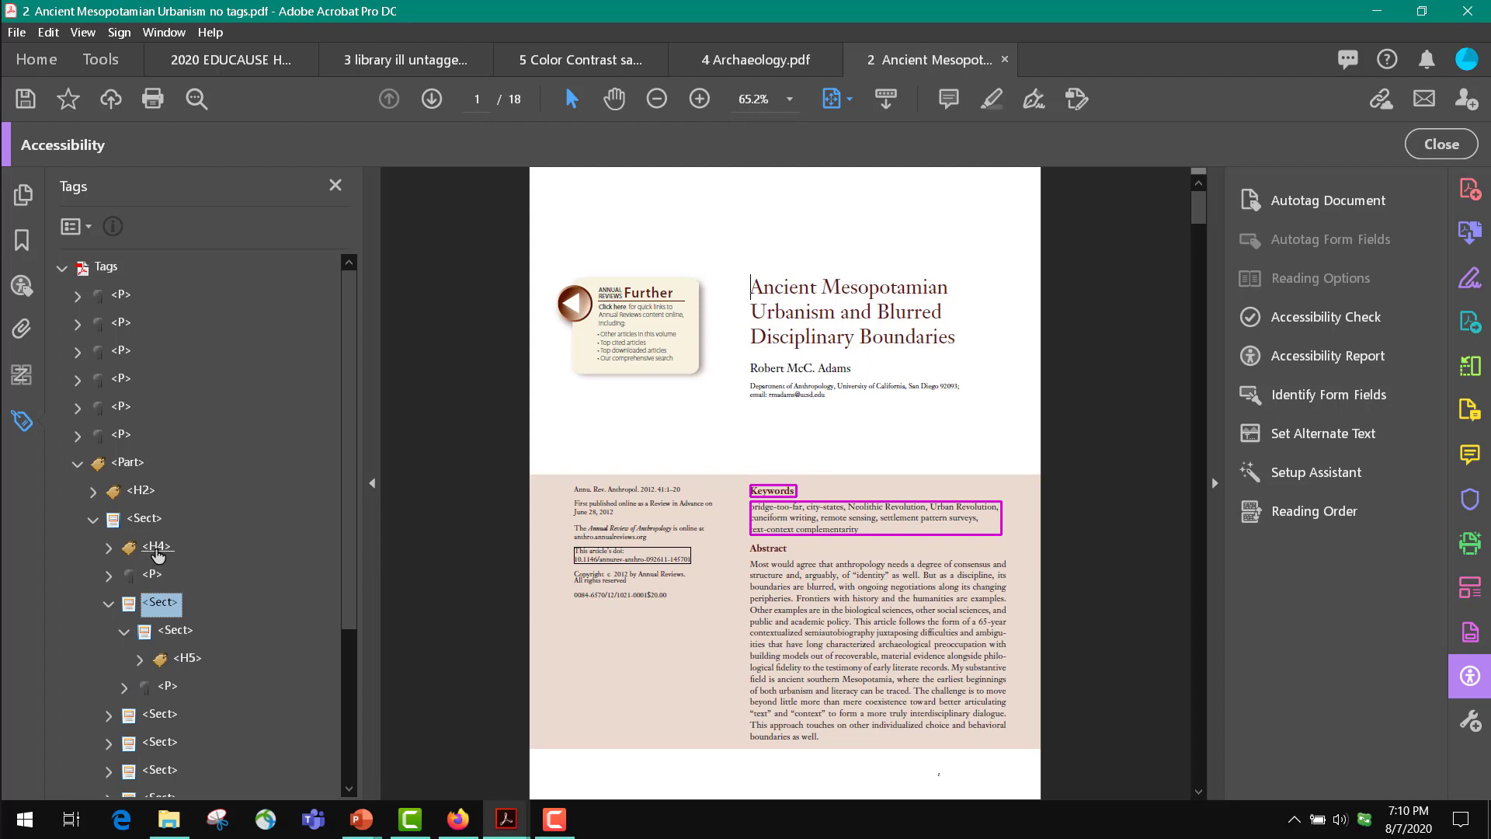
left_click(158, 551)
- Change the article title's tag to H1 and the author line's tag to P in the tag tree
left_click(136, 494)
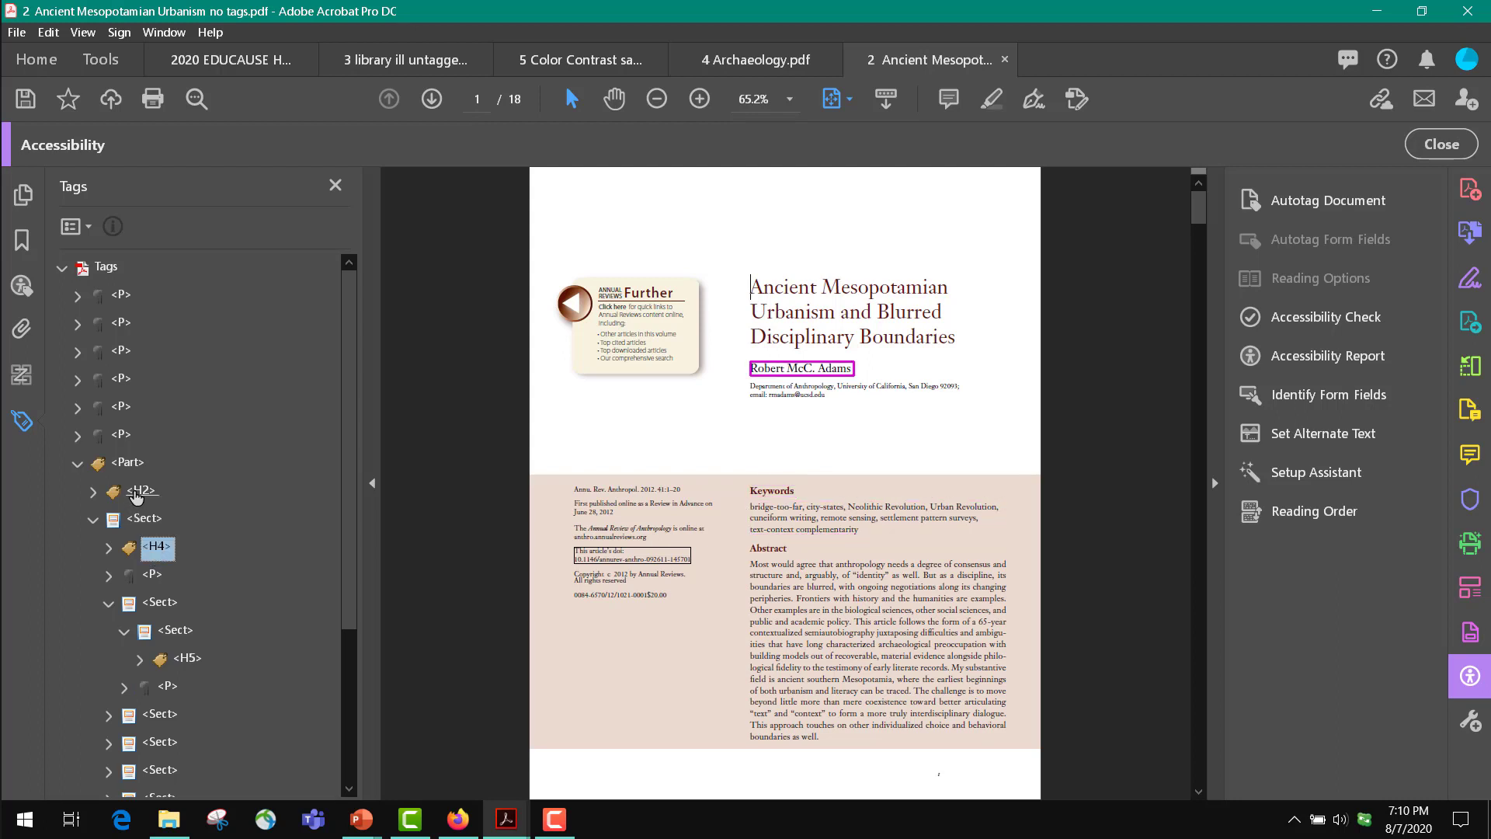
left_click(139, 496)
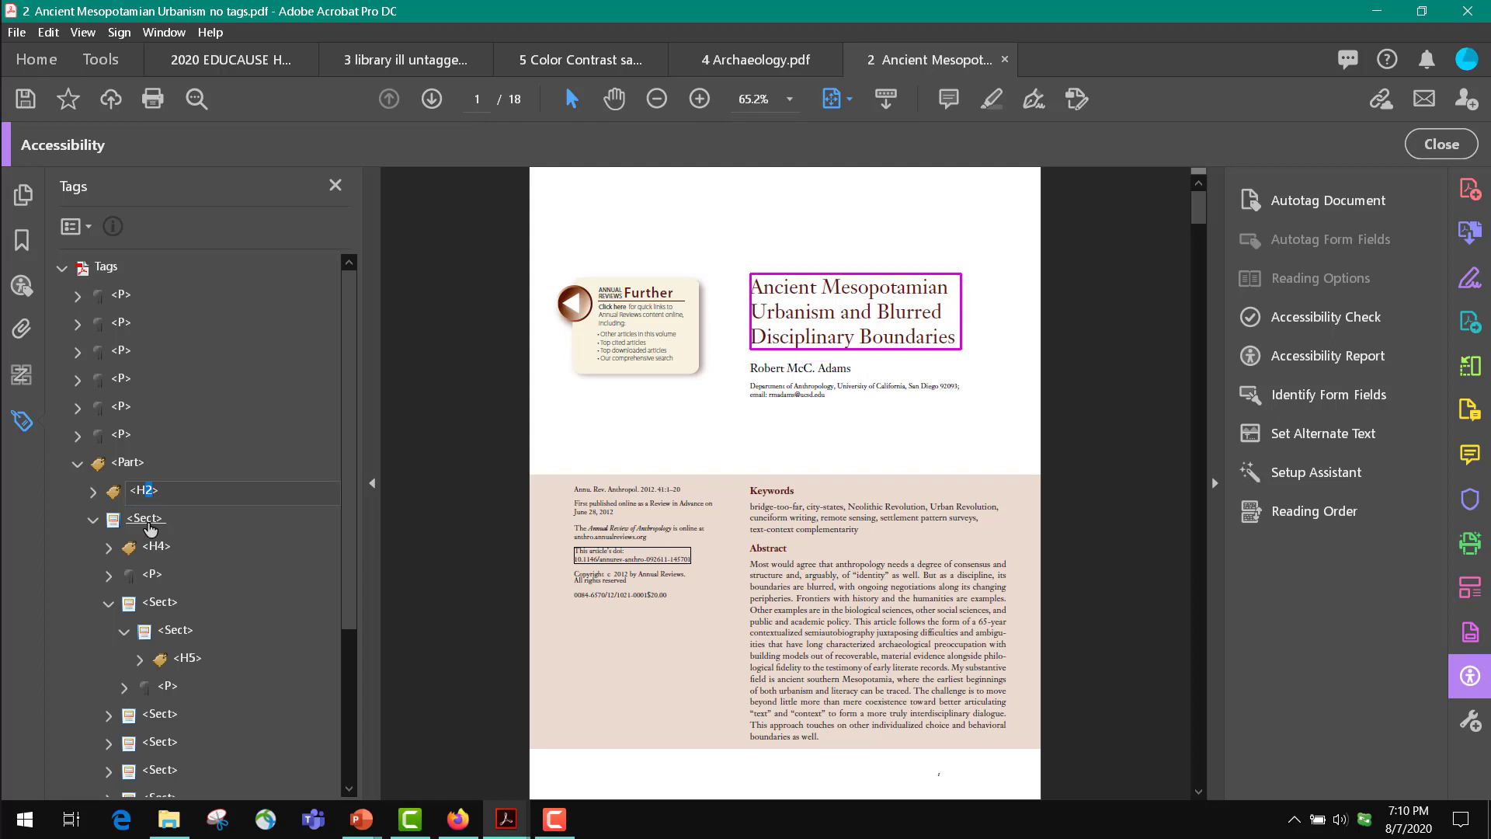
left_click(156, 548)
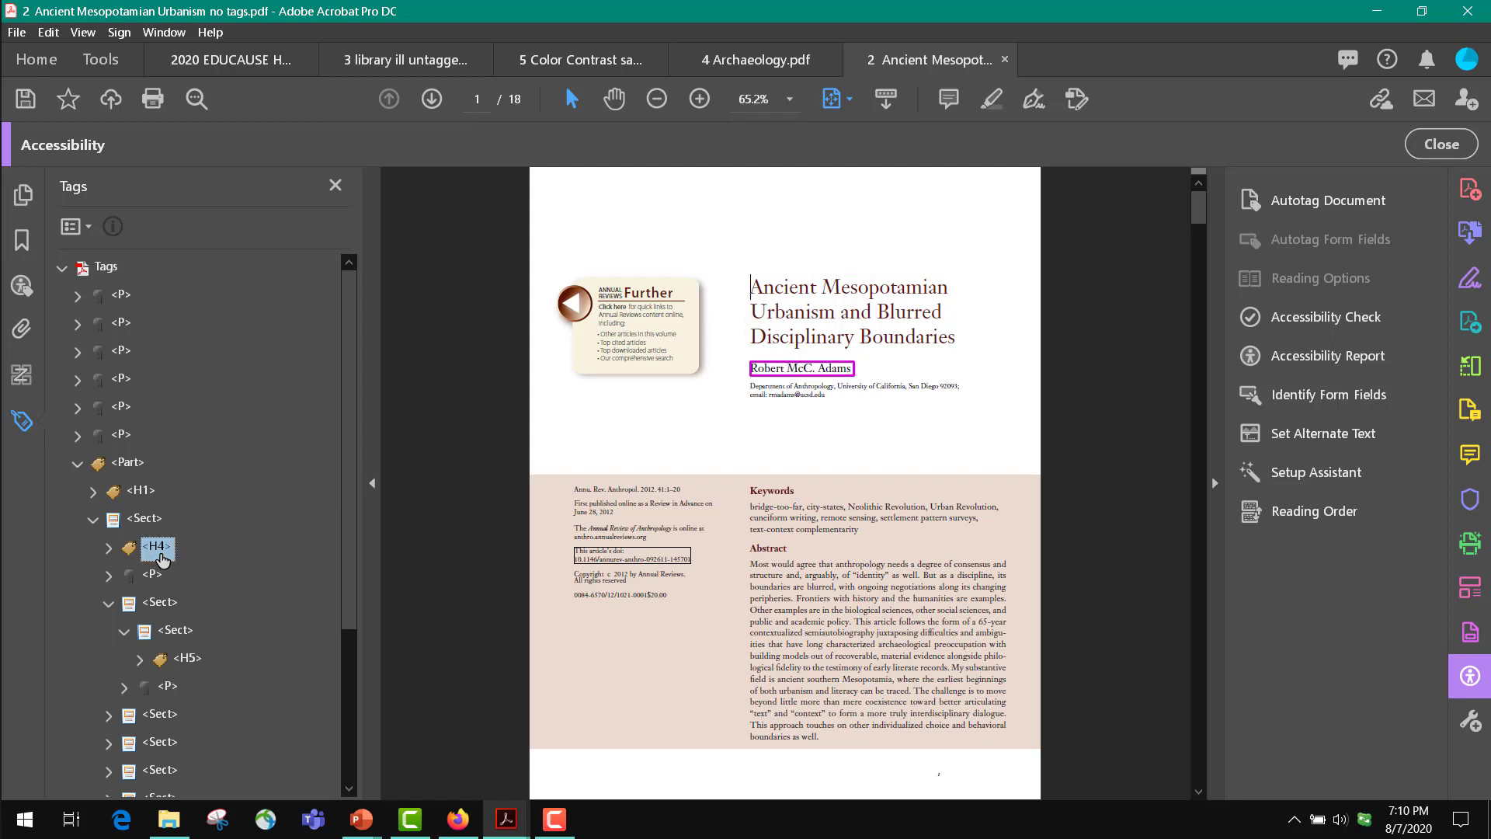
left_click(161, 550)
left_click(167, 552)
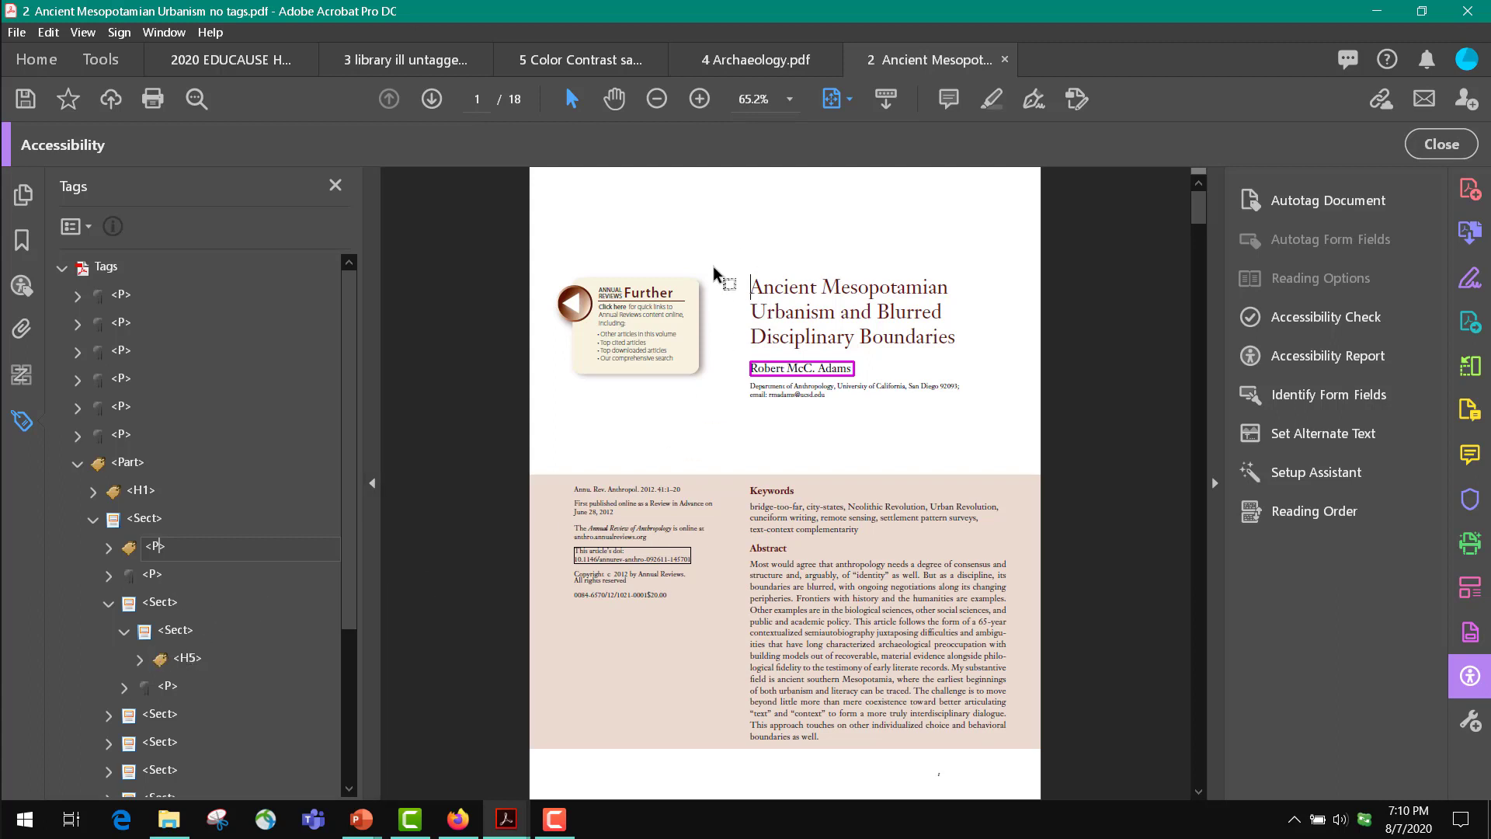
- In 4 Archaeology.pdf, tag the text block above Fig. 9 on page 4 as Text/Paragraph with the Reading Order tool
left_click(740, 68)
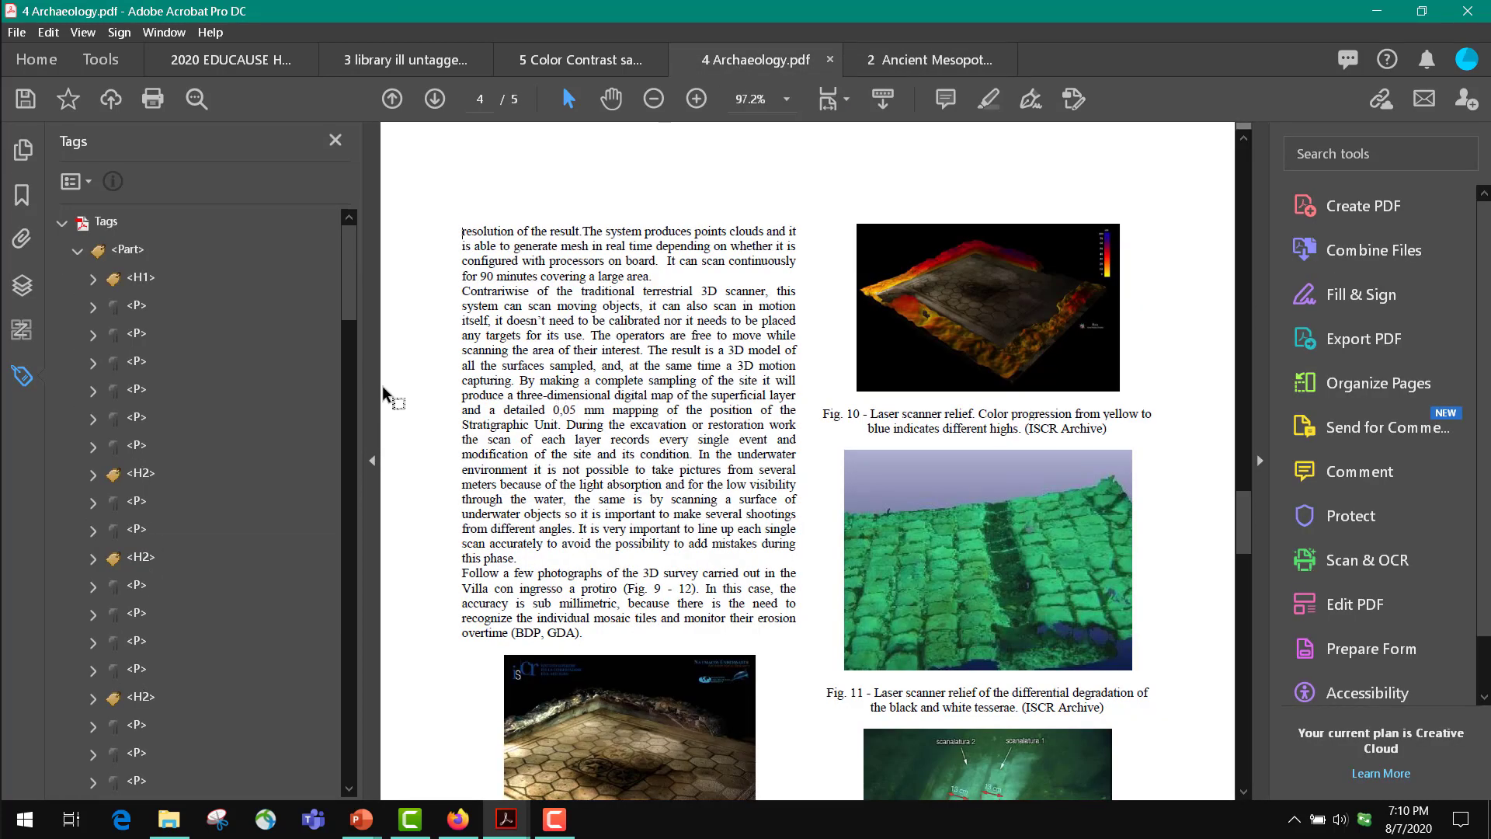
left_click(22, 333)
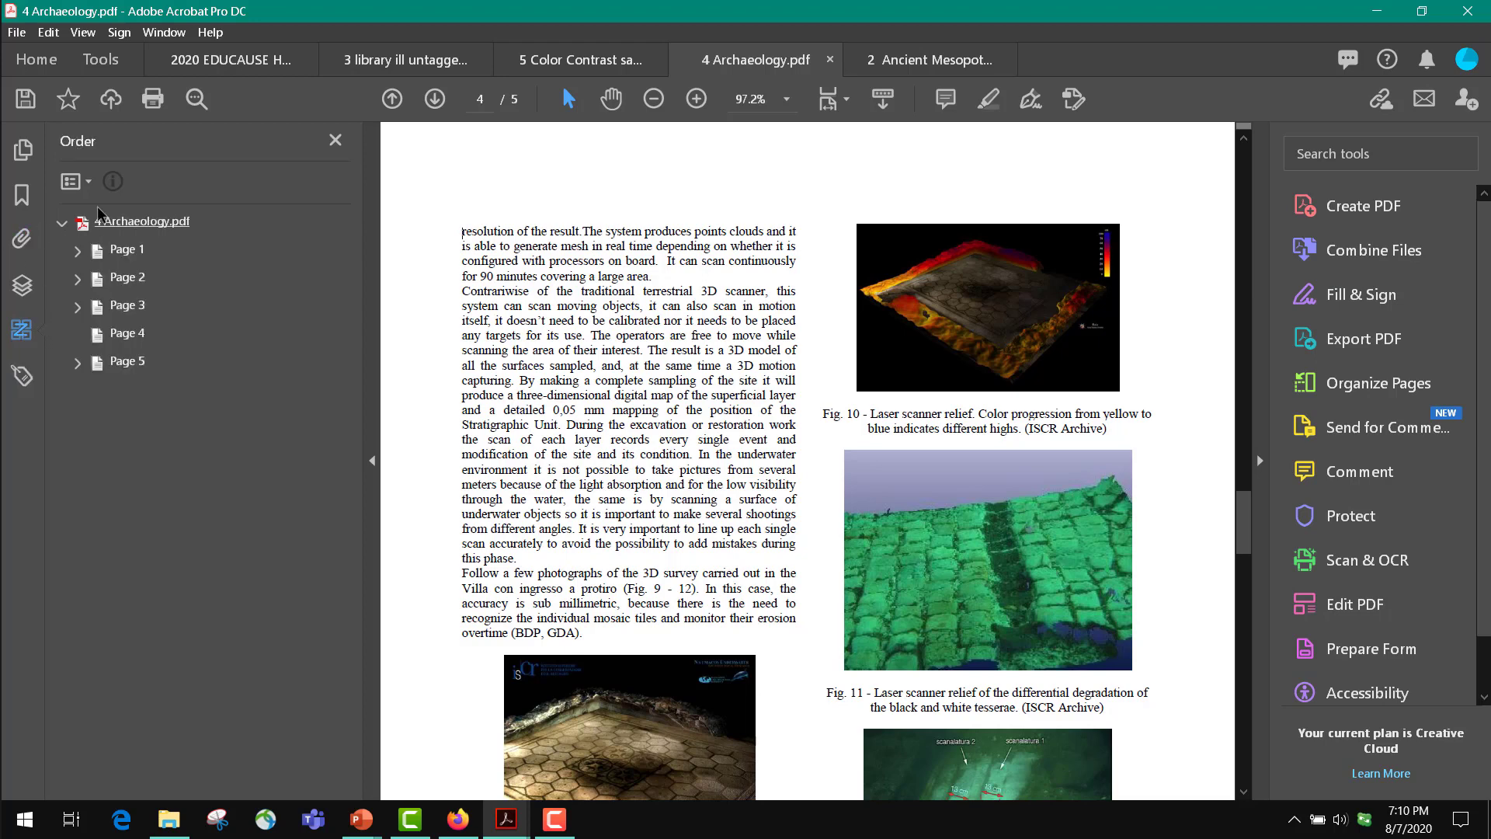
left_click(88, 184)
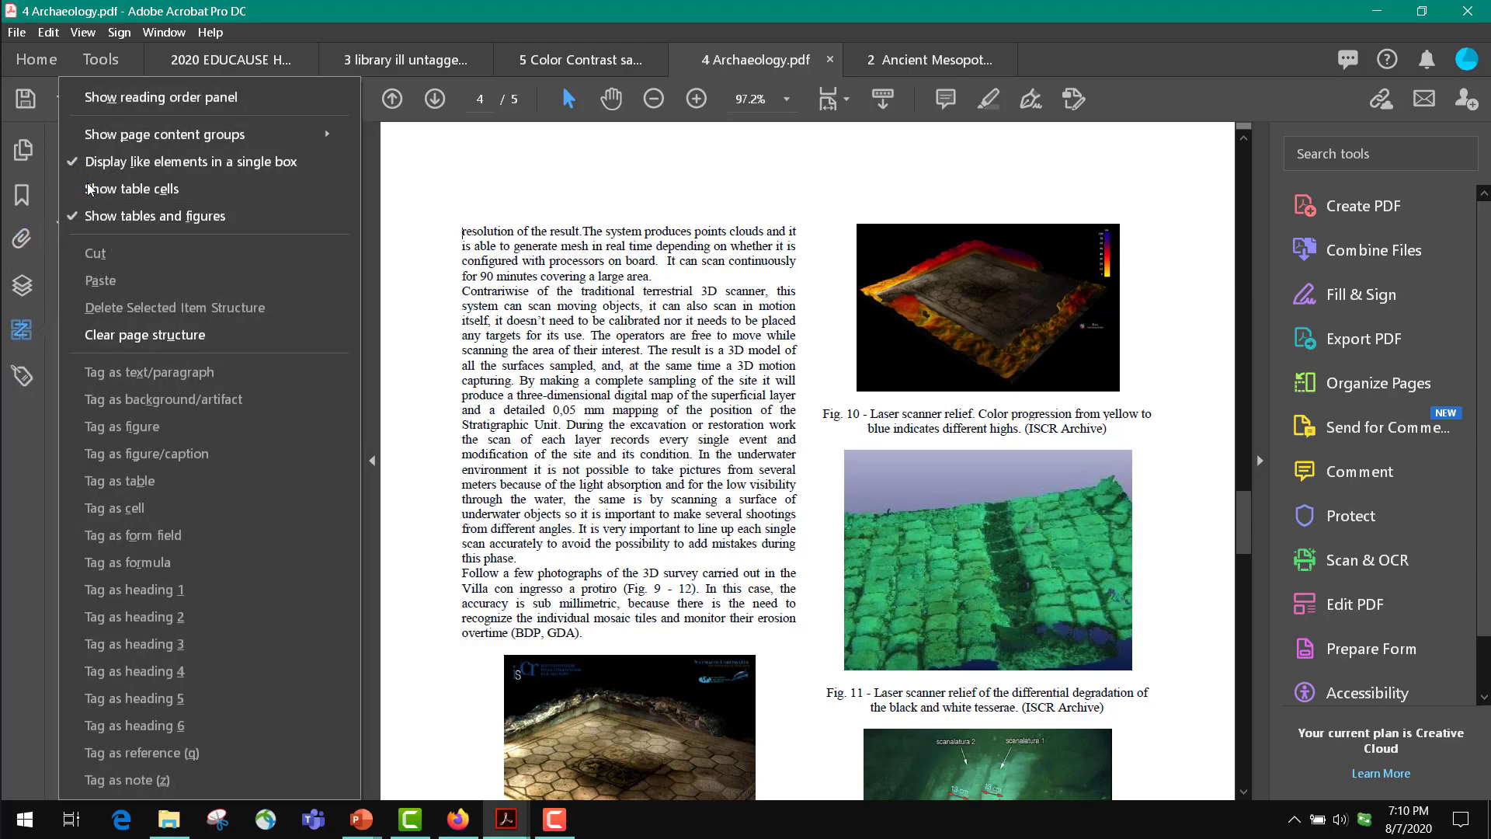
left_click(135, 96)
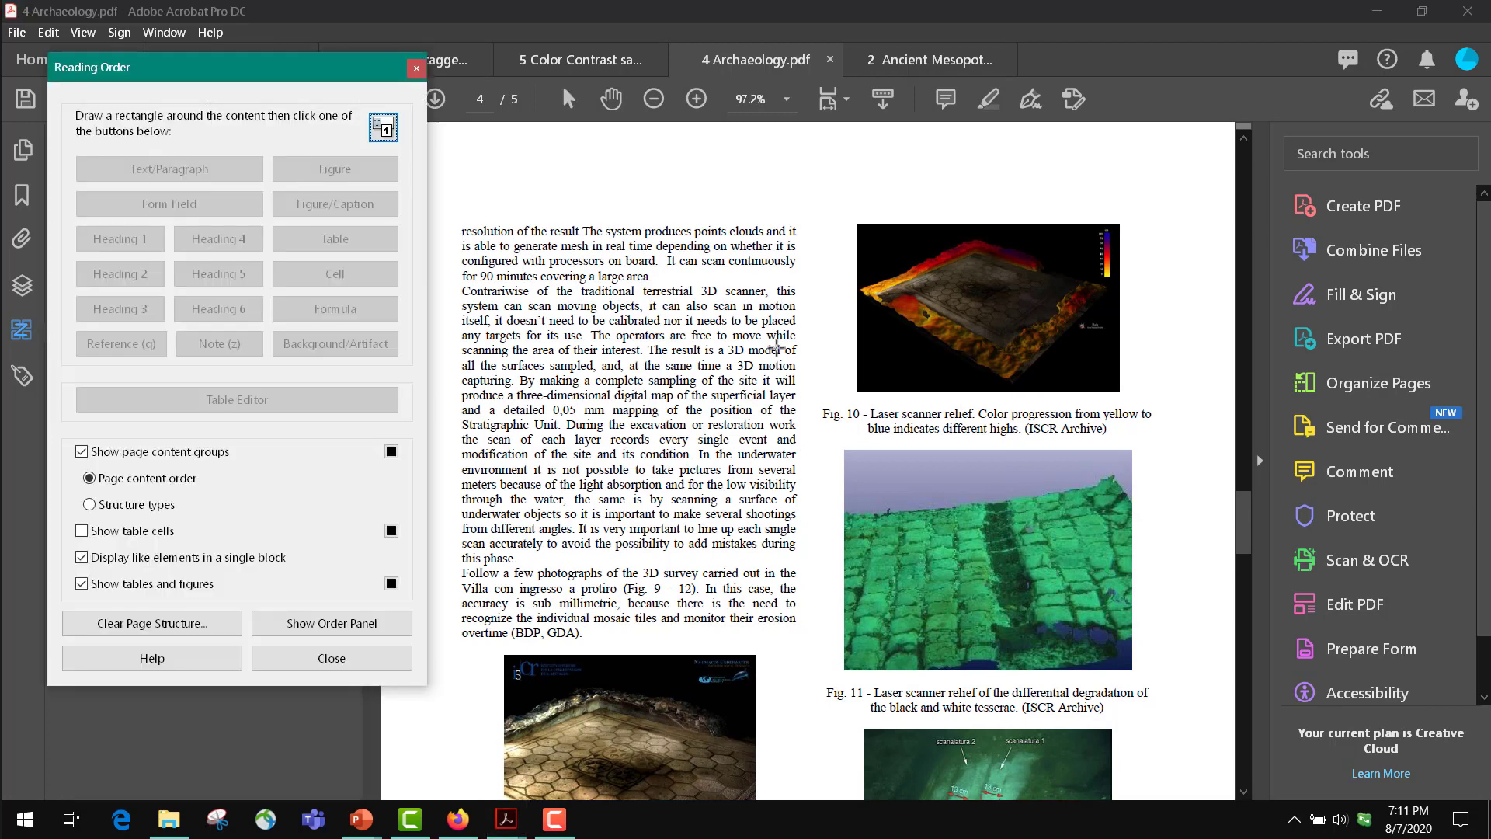
left_click_drag(441, 204, 805, 639)
left_click(199, 166)
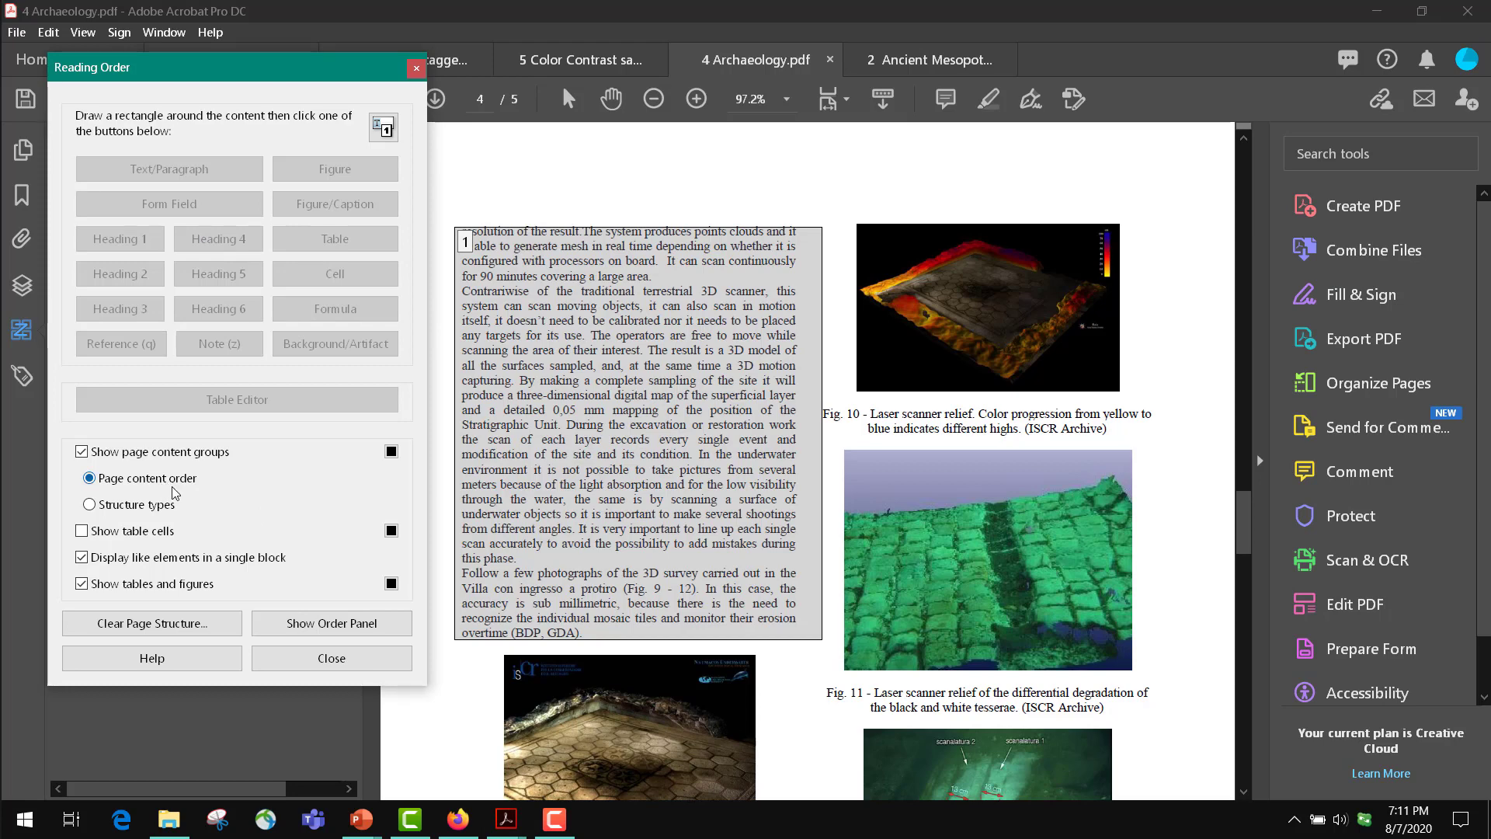
- Show the page content groups by structure types and tag the Fig. 9 mosaic image on page 4 as its own group
left_click(155, 505)
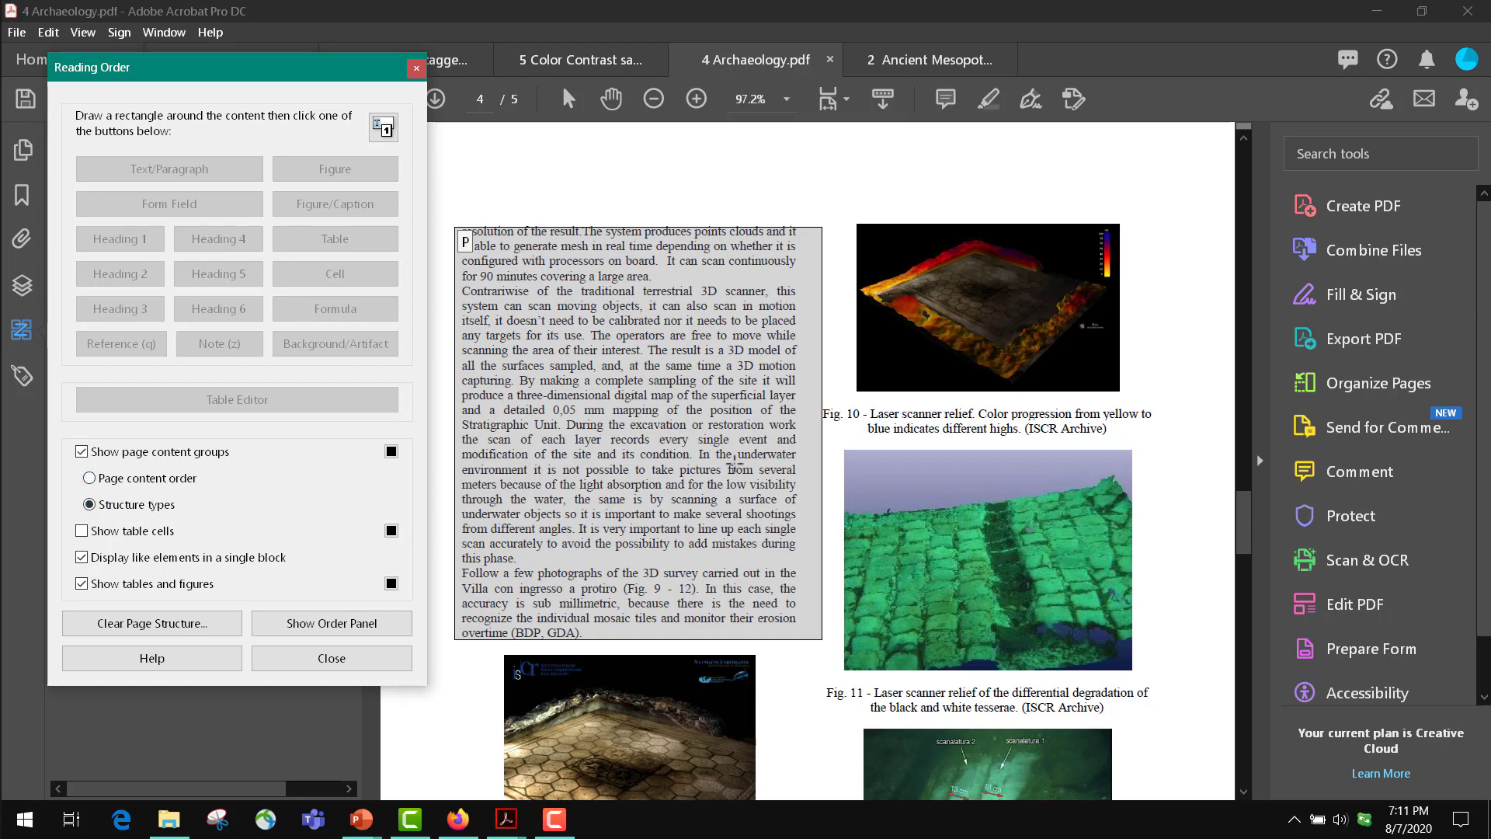
scroll(748, 468, "down", 1)
scroll(748, 468, "down", 8)
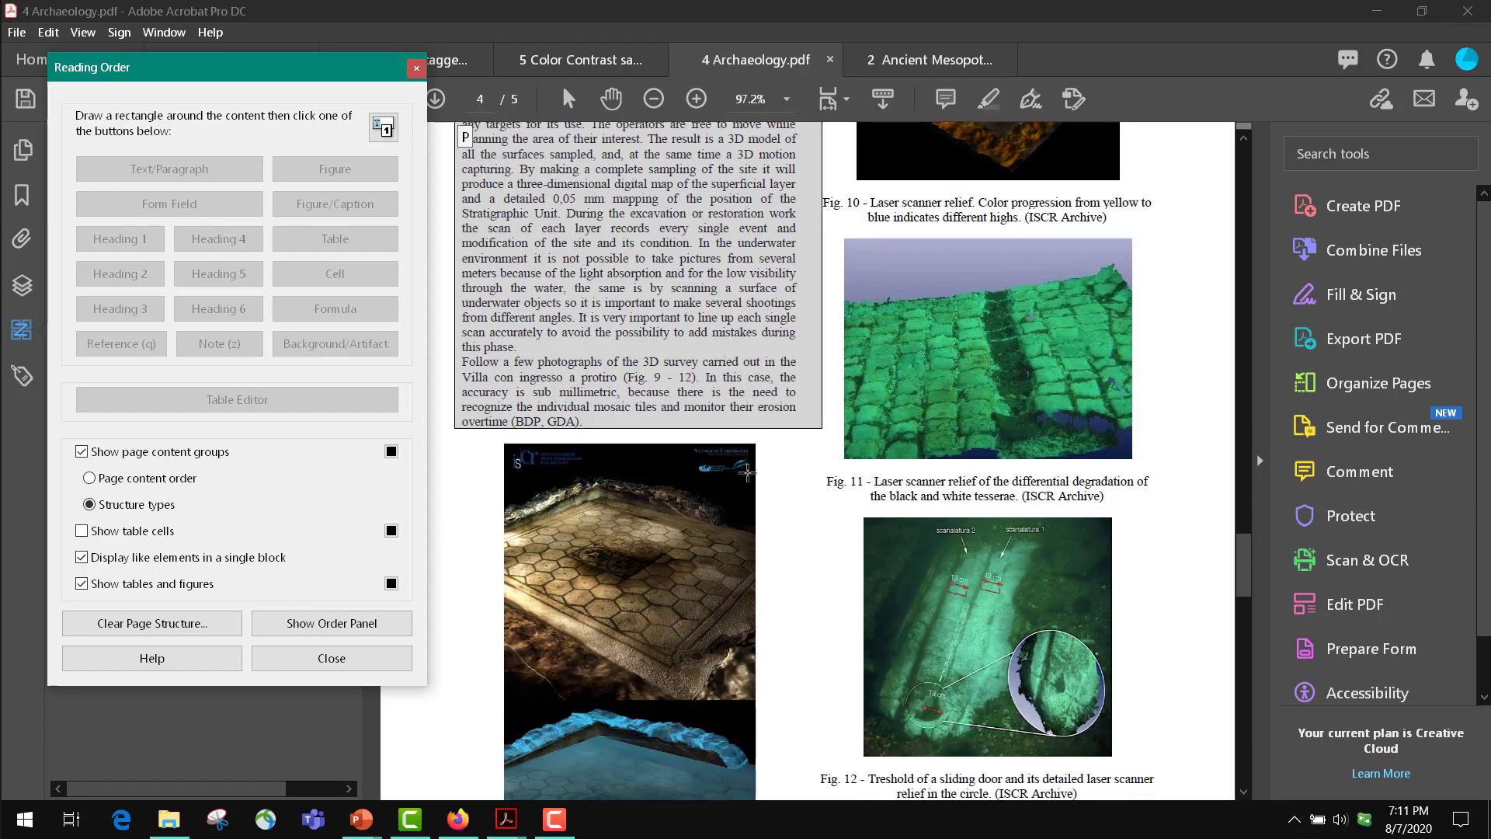
scroll(745, 471, "down", 1)
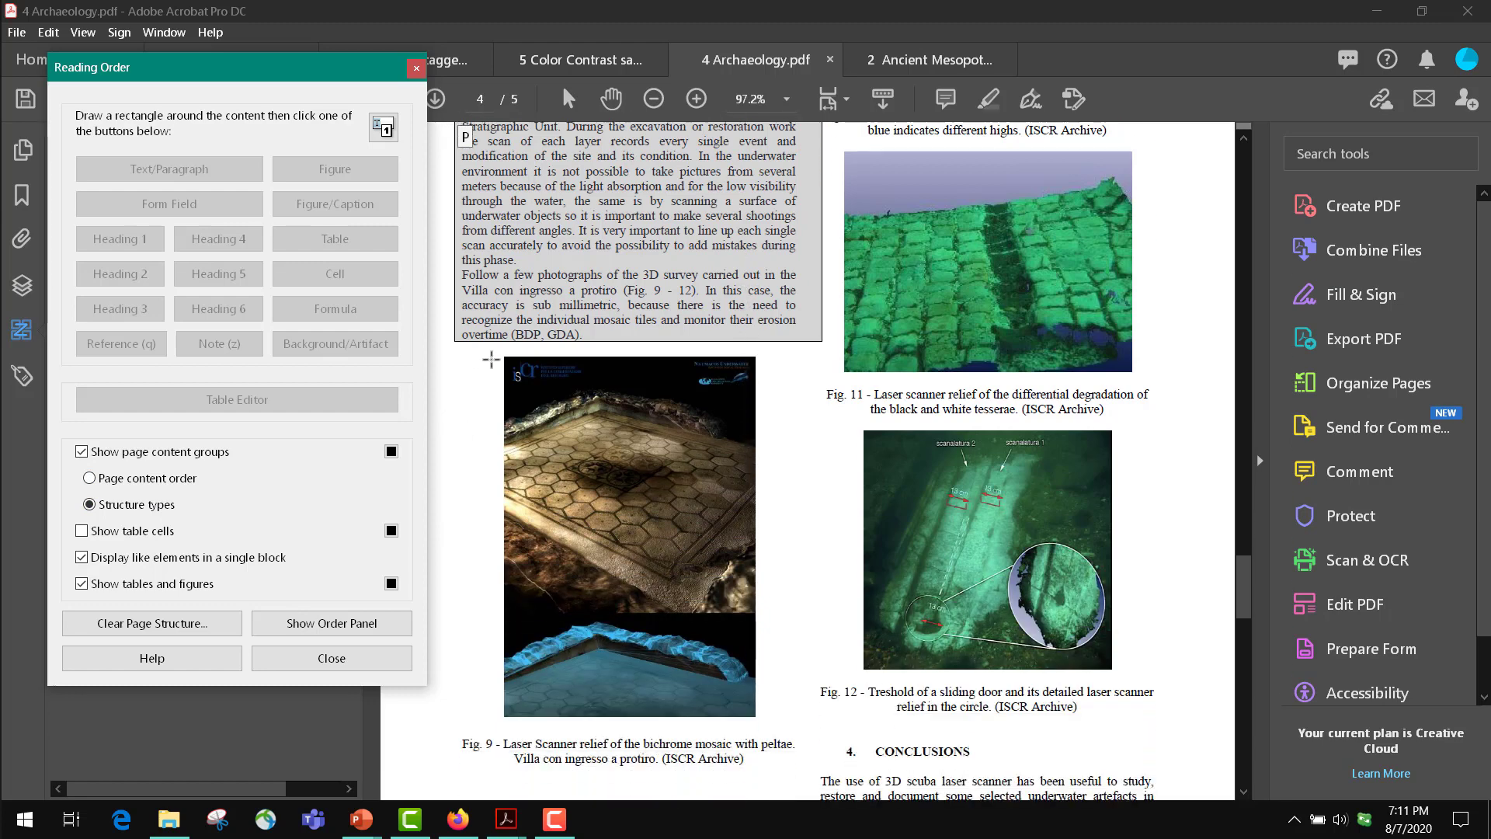
left_click(501, 370)
left_click_drag(500, 372, 764, 722)
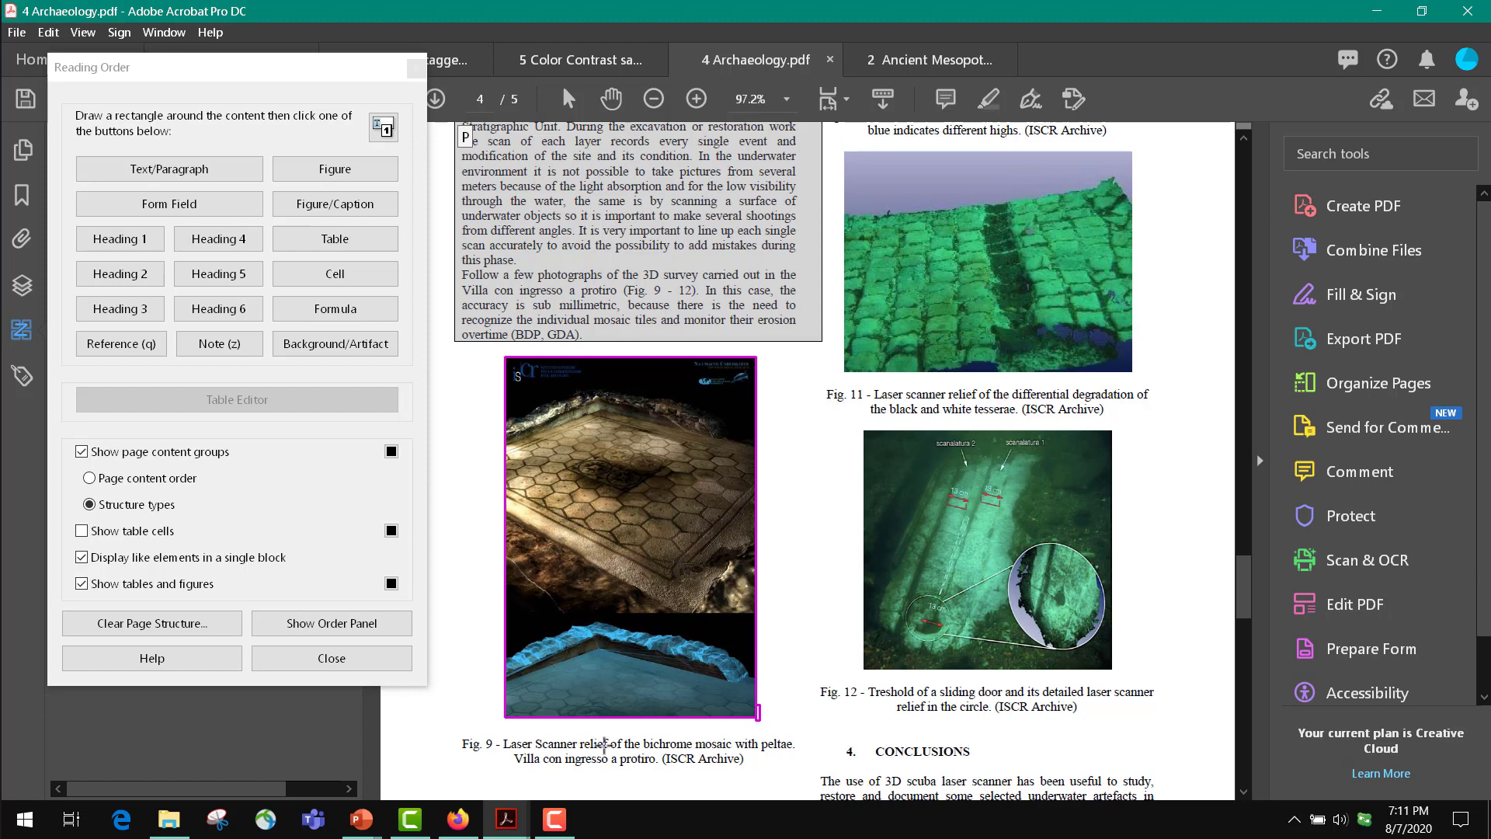
left_click(330, 354)
- Tag the Fig. 9 caption below the mosaic image as Text/Paragraph
left_click_drag(456, 730, 825, 787)
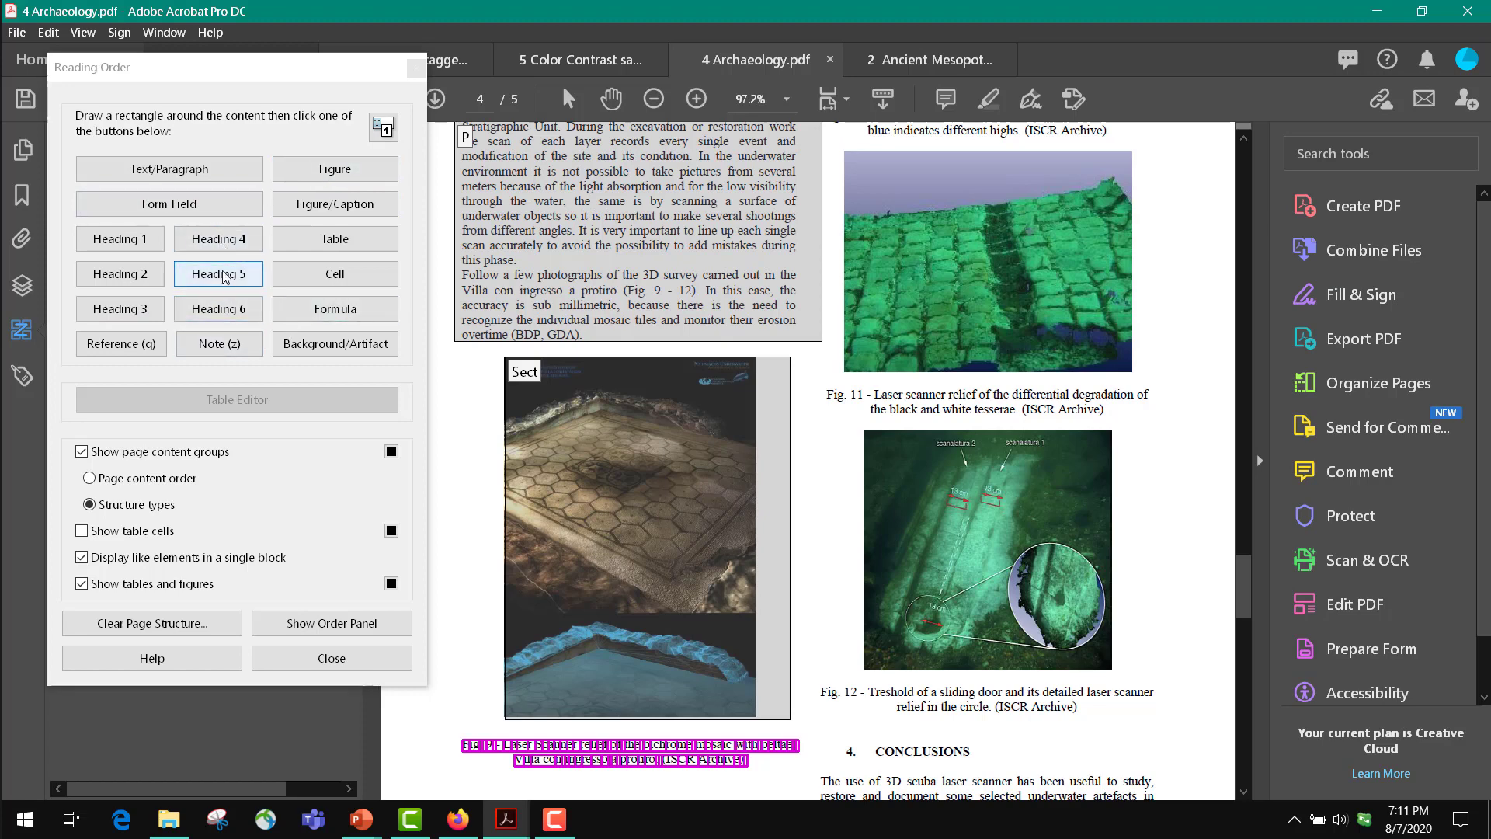
left_click(249, 171)
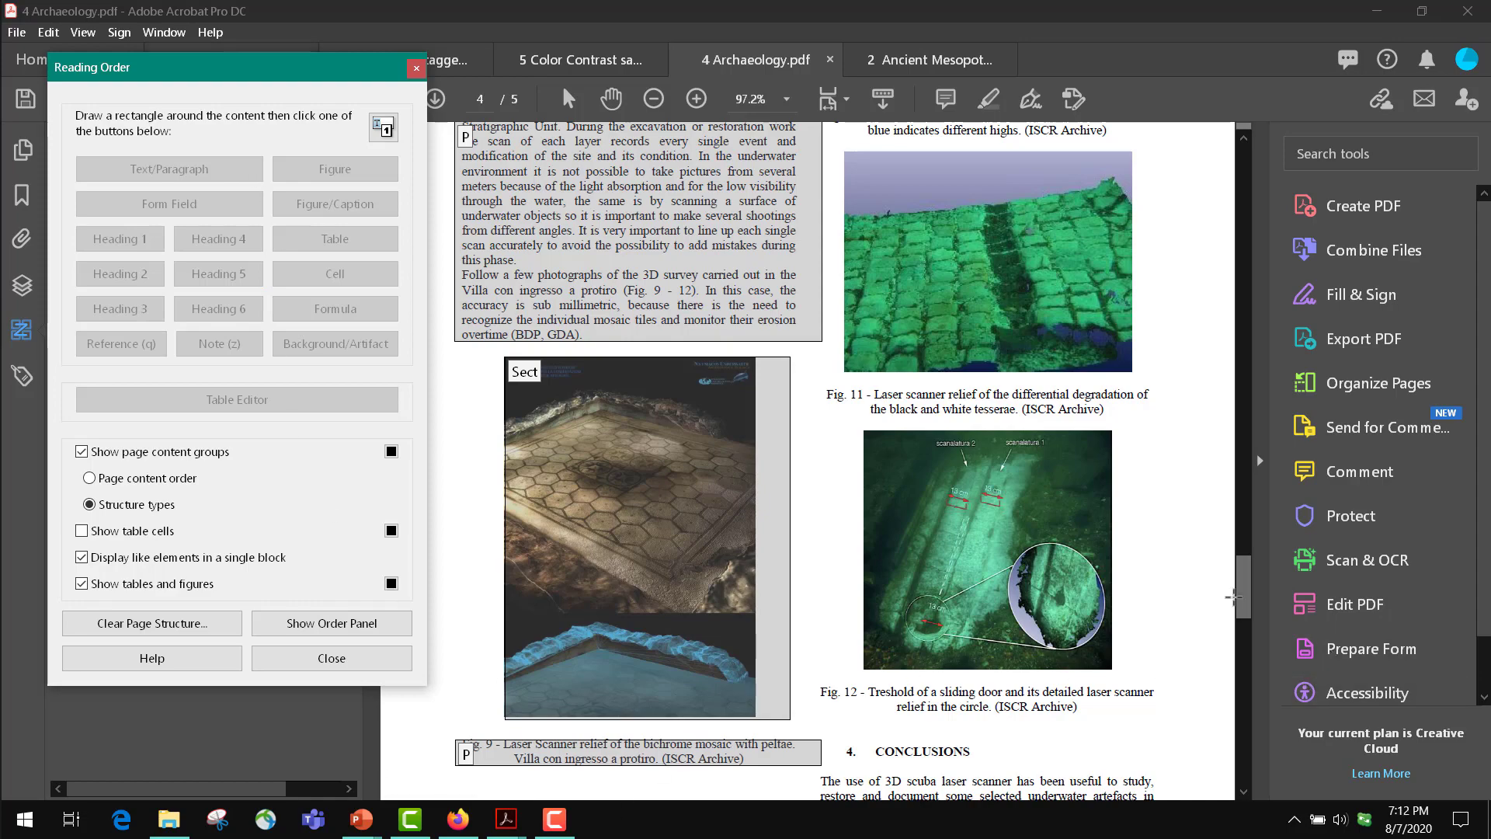
left_click_drag(1238, 602, 1266, 581)
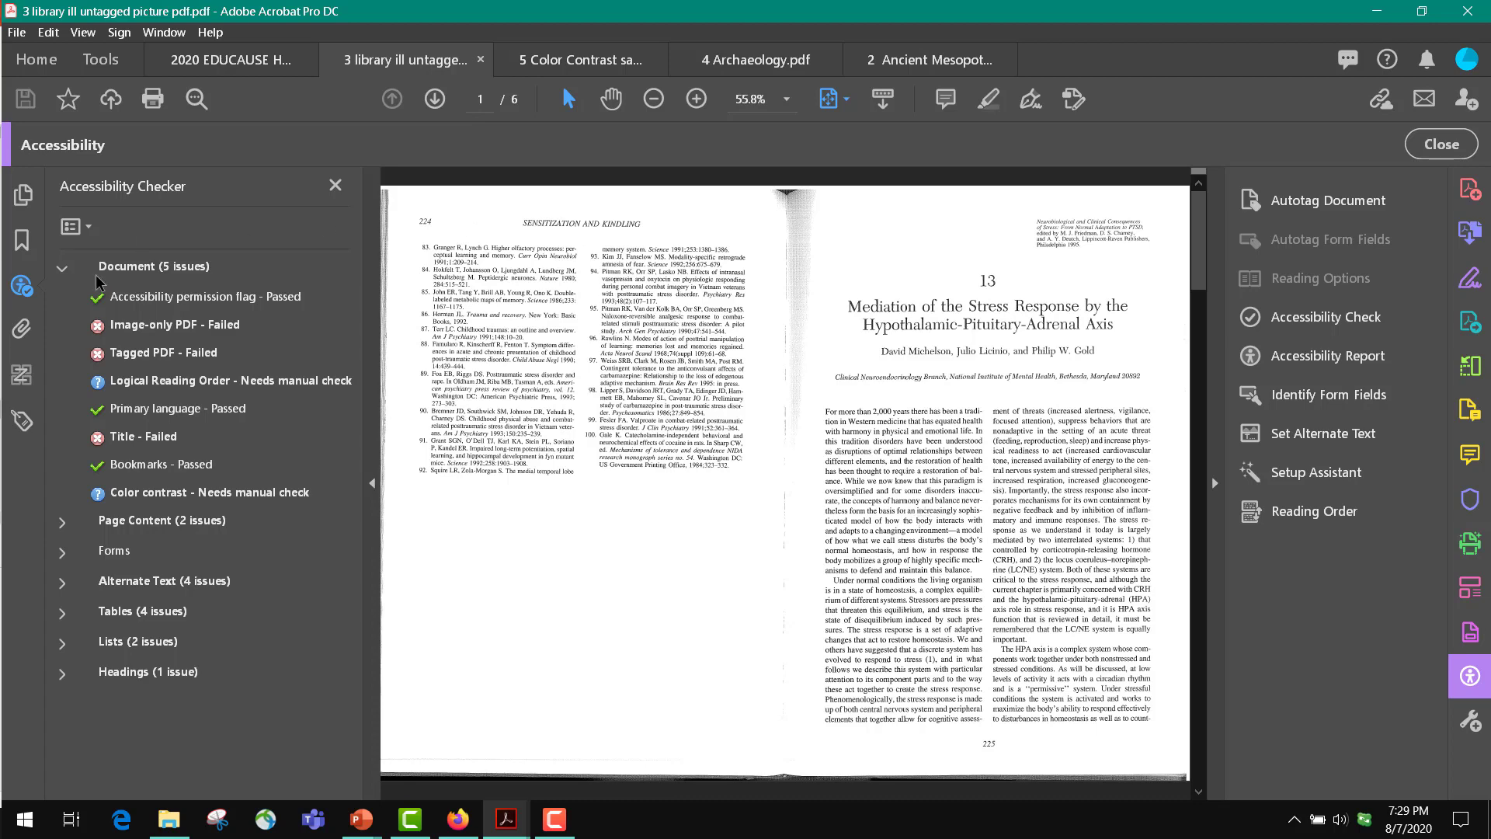
- Check the scanned library PDF for tags and recognize text on all its pages in English (US) using Scan & OCR
left_click(33, 424)
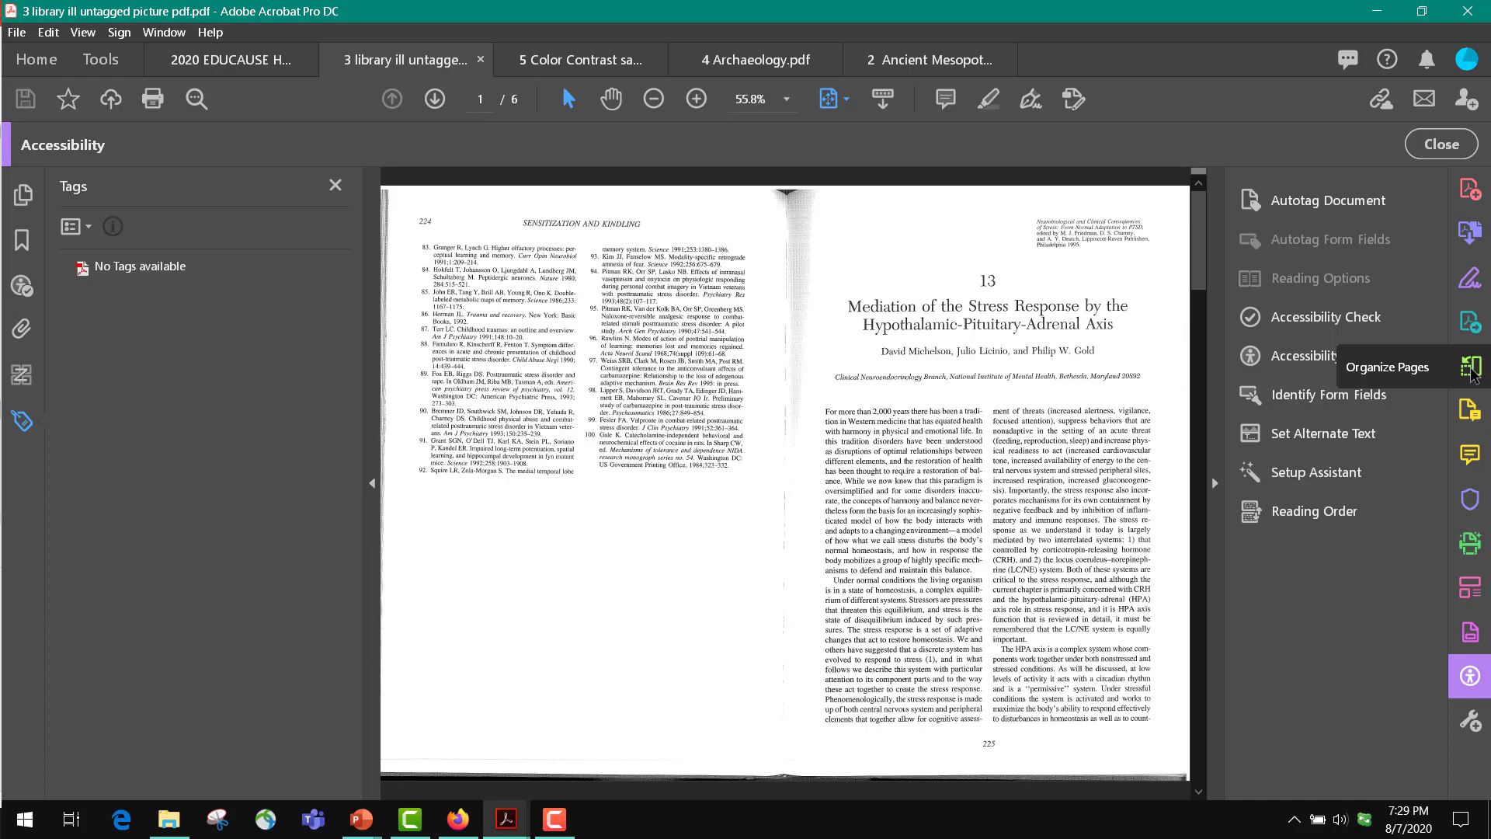
left_click(1470, 543)
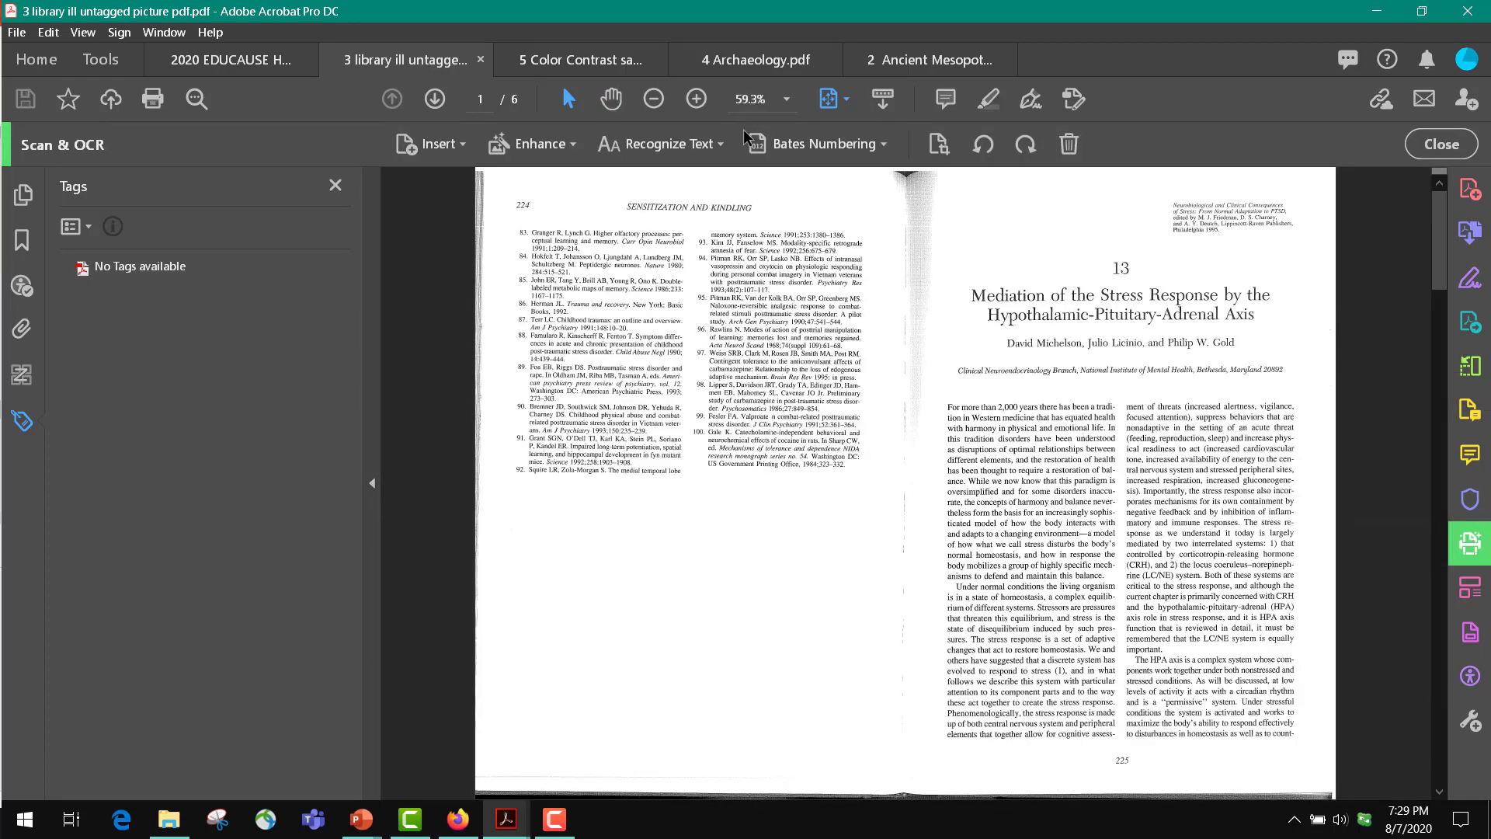
left_click(657, 147)
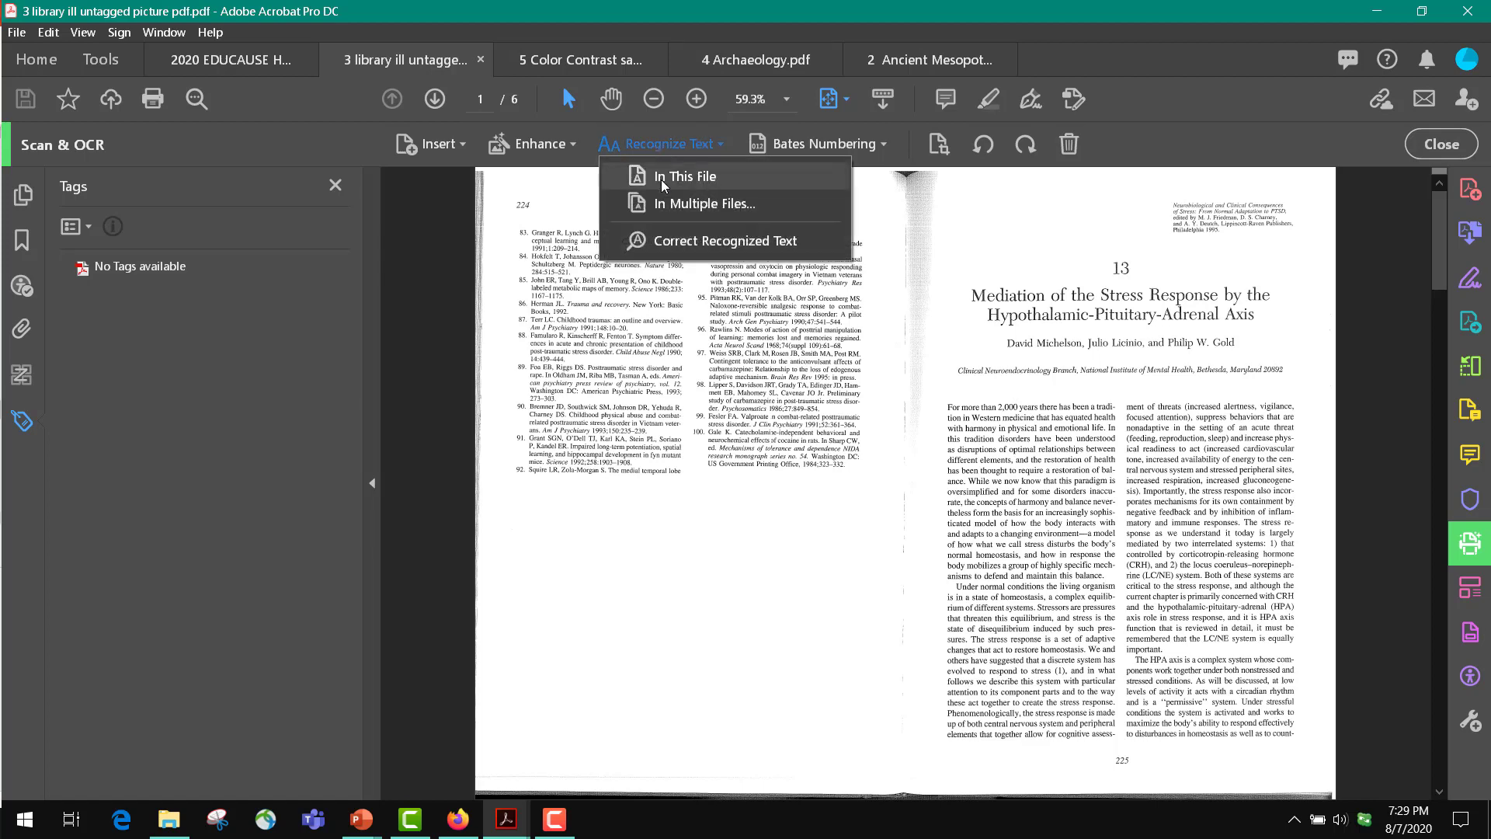
left_click(663, 178)
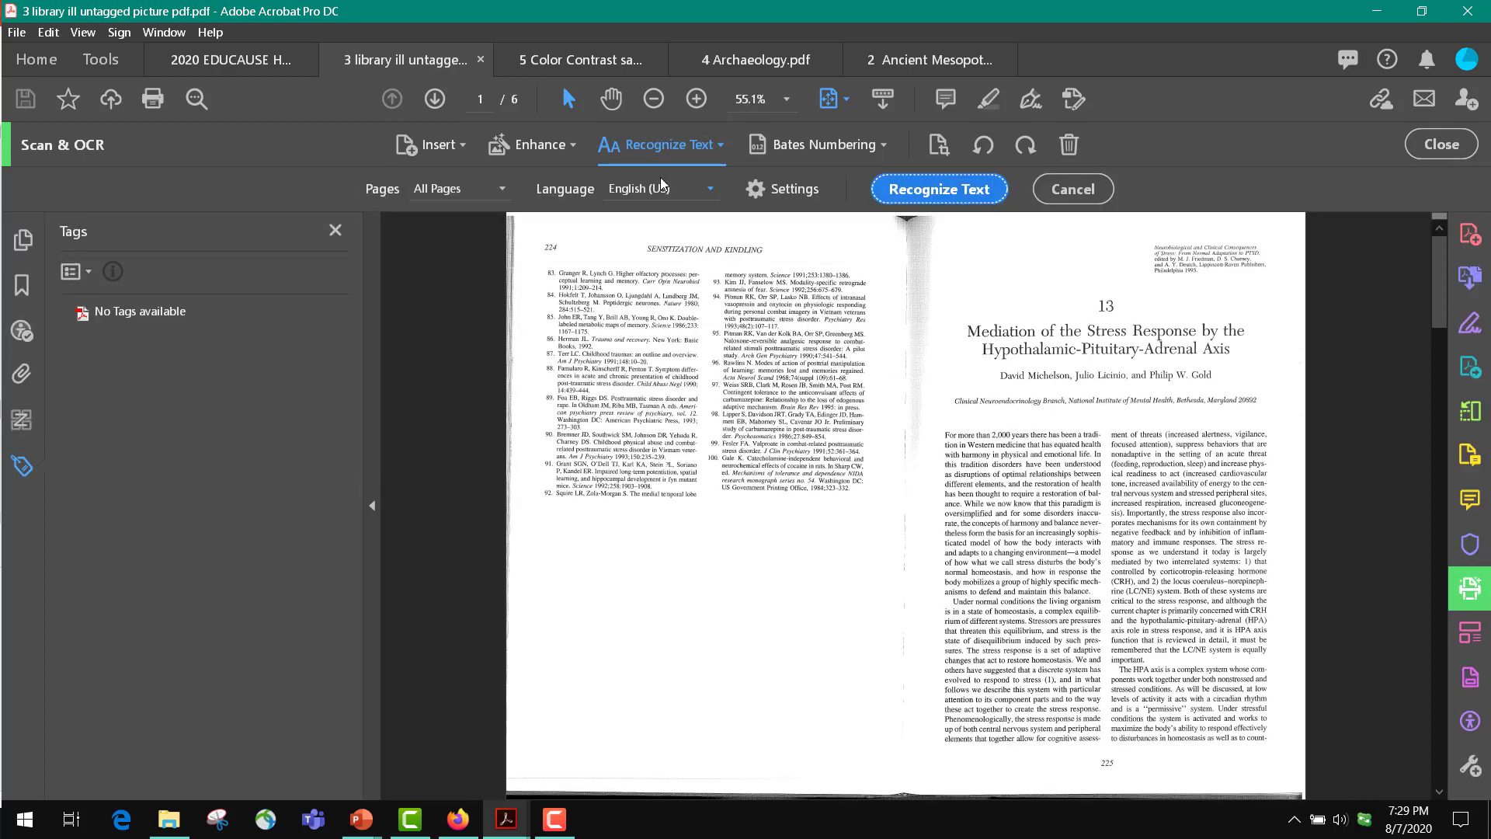
left_click(943, 193)
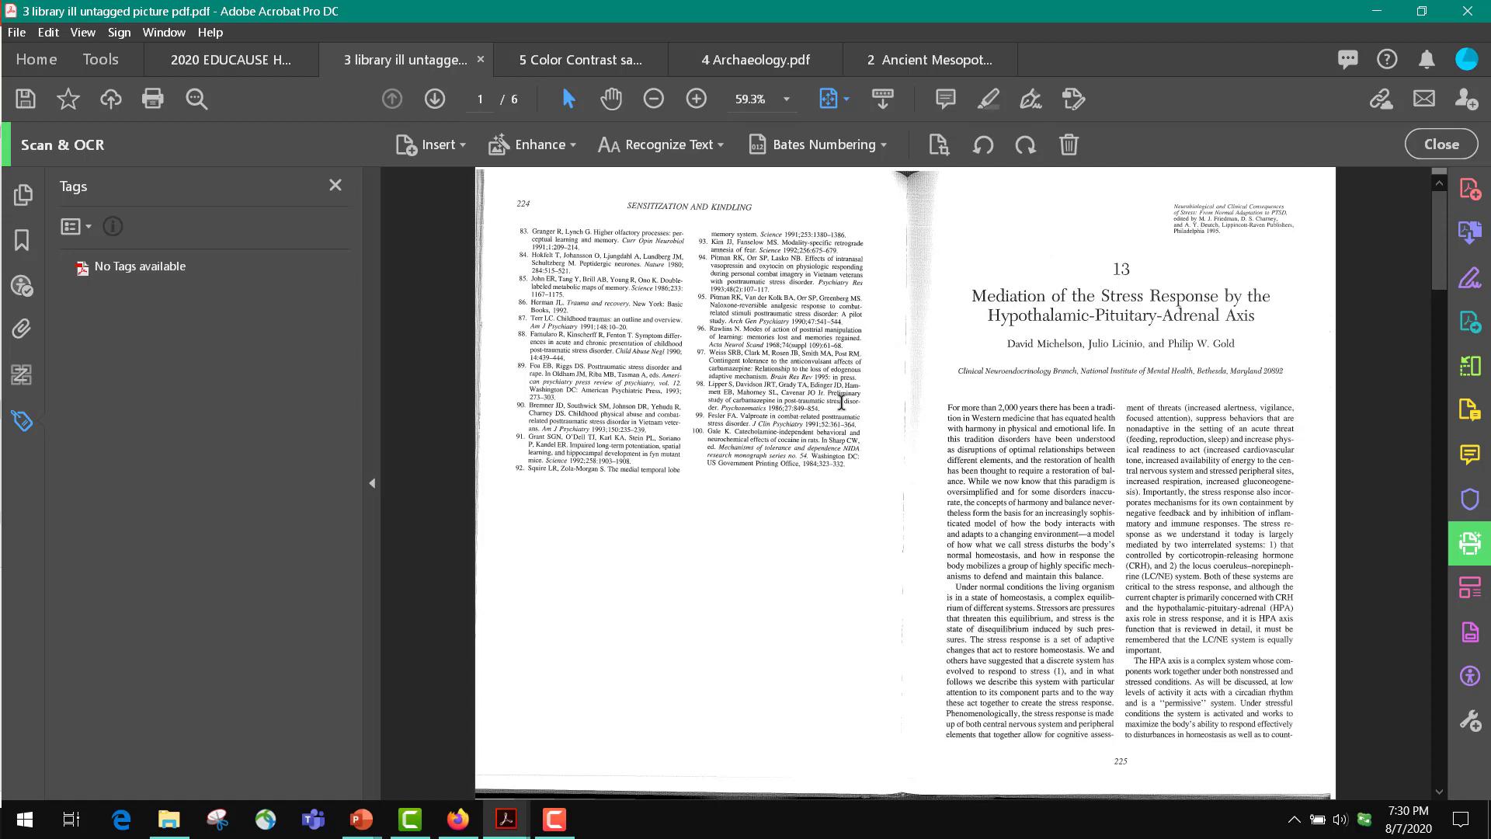
- Correct the recognized text in the scanned library PDF, fixing the suspect word that should read "example," on page 2
left_click(722, 149)
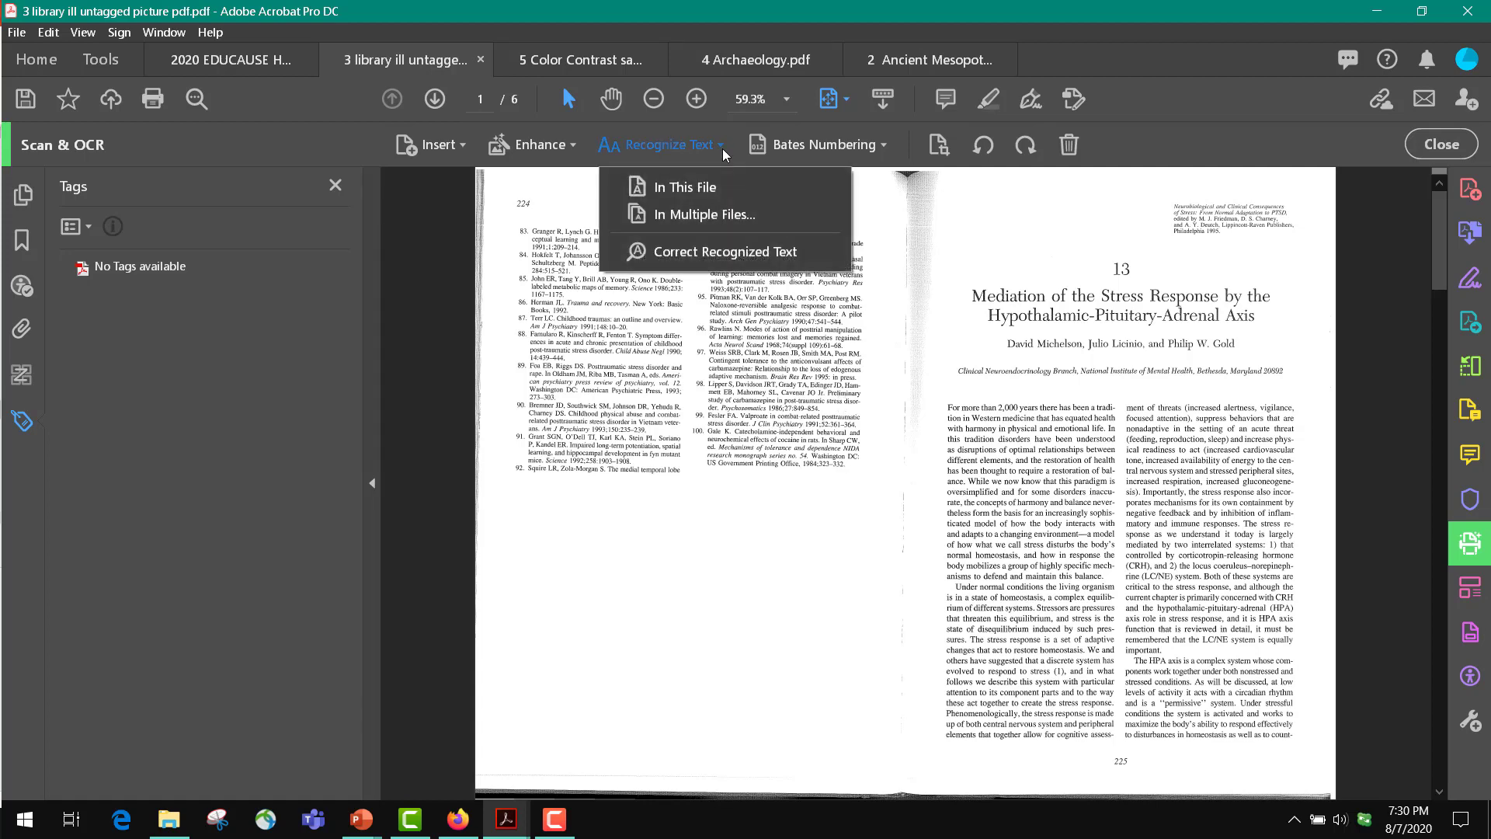
left_click(740, 251)
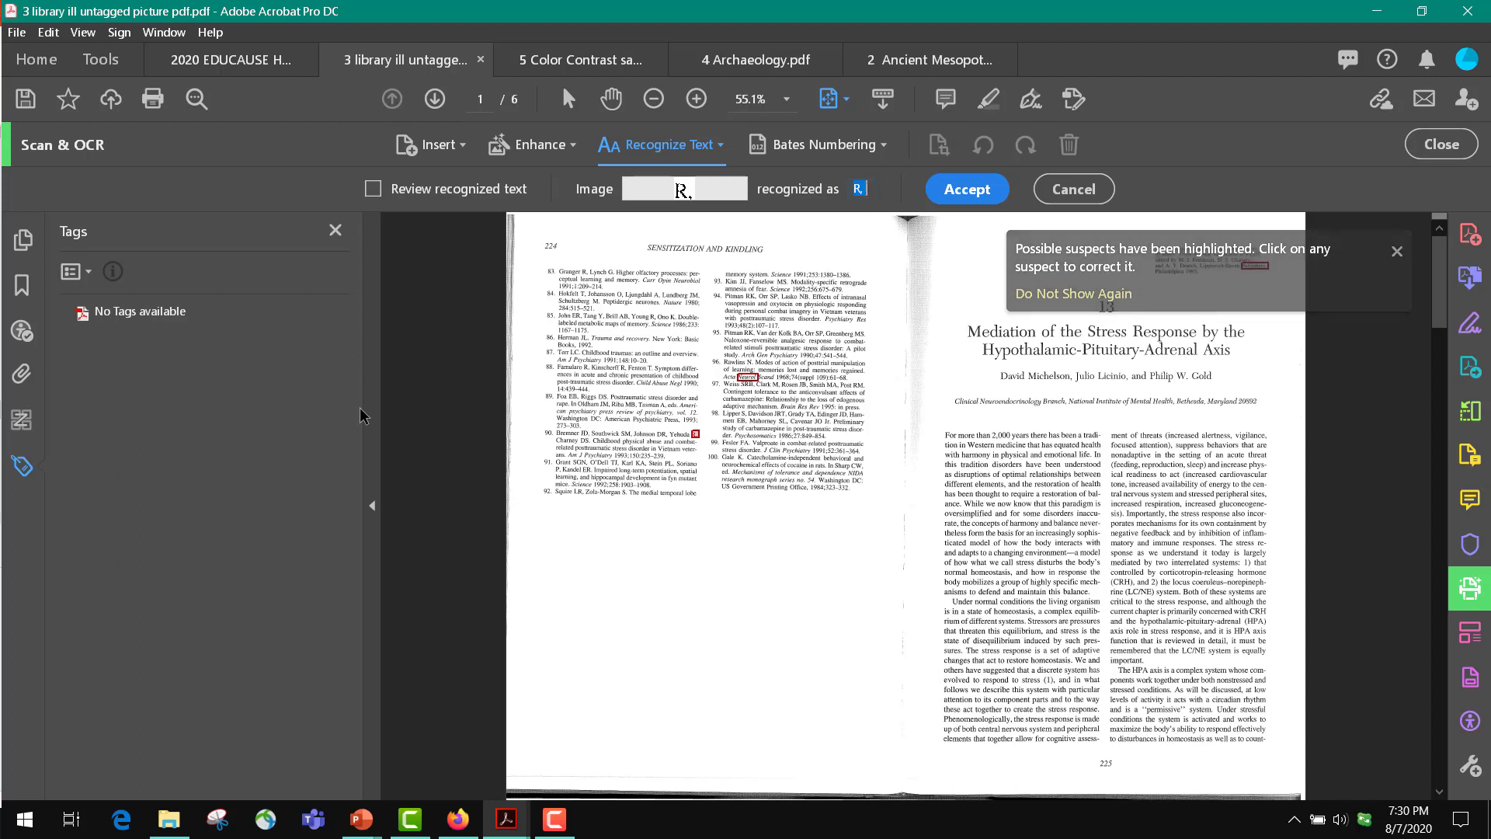
left_click(435, 99)
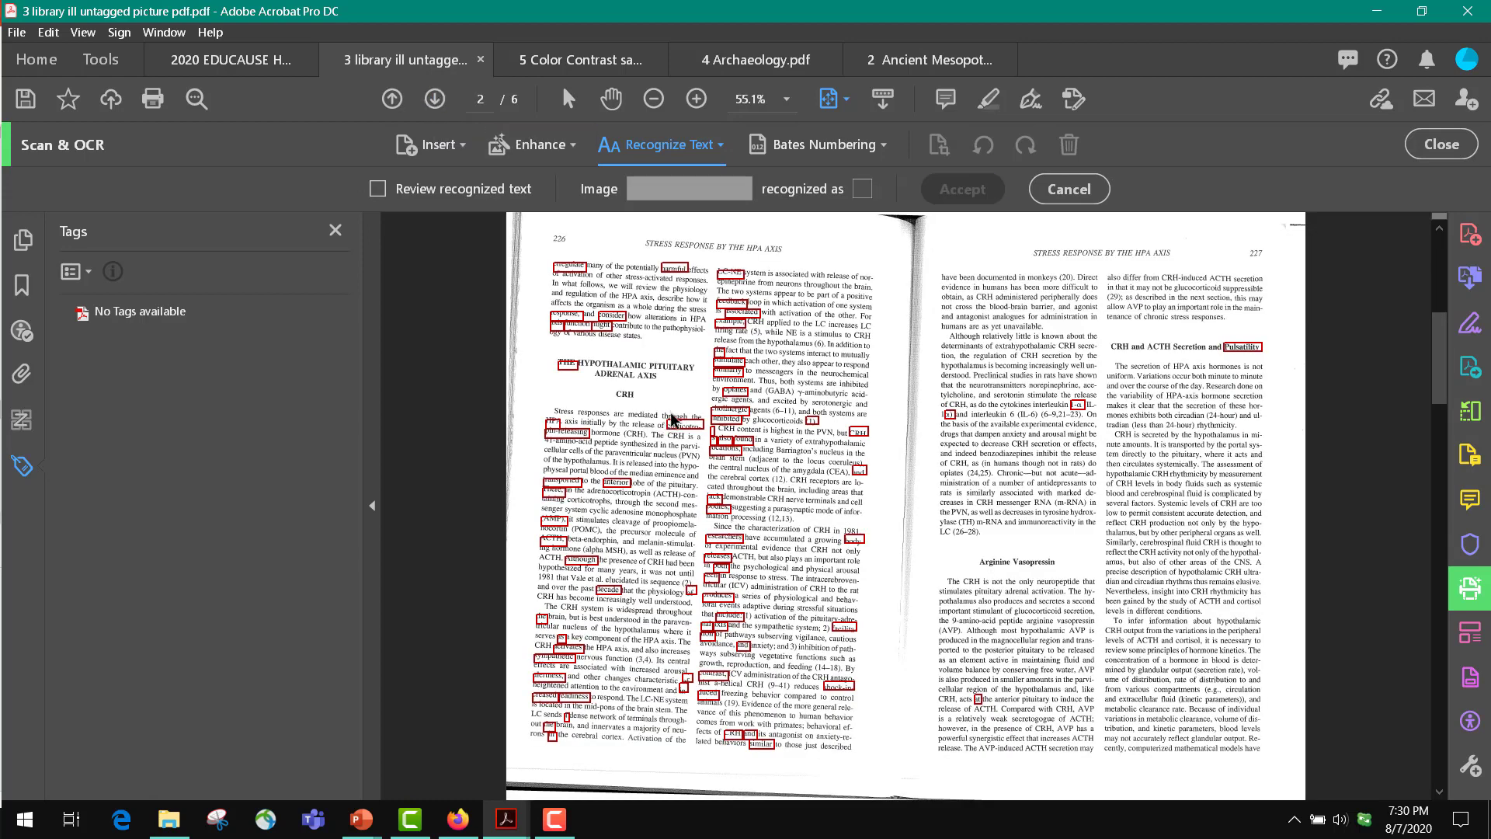
left_click(721, 330)
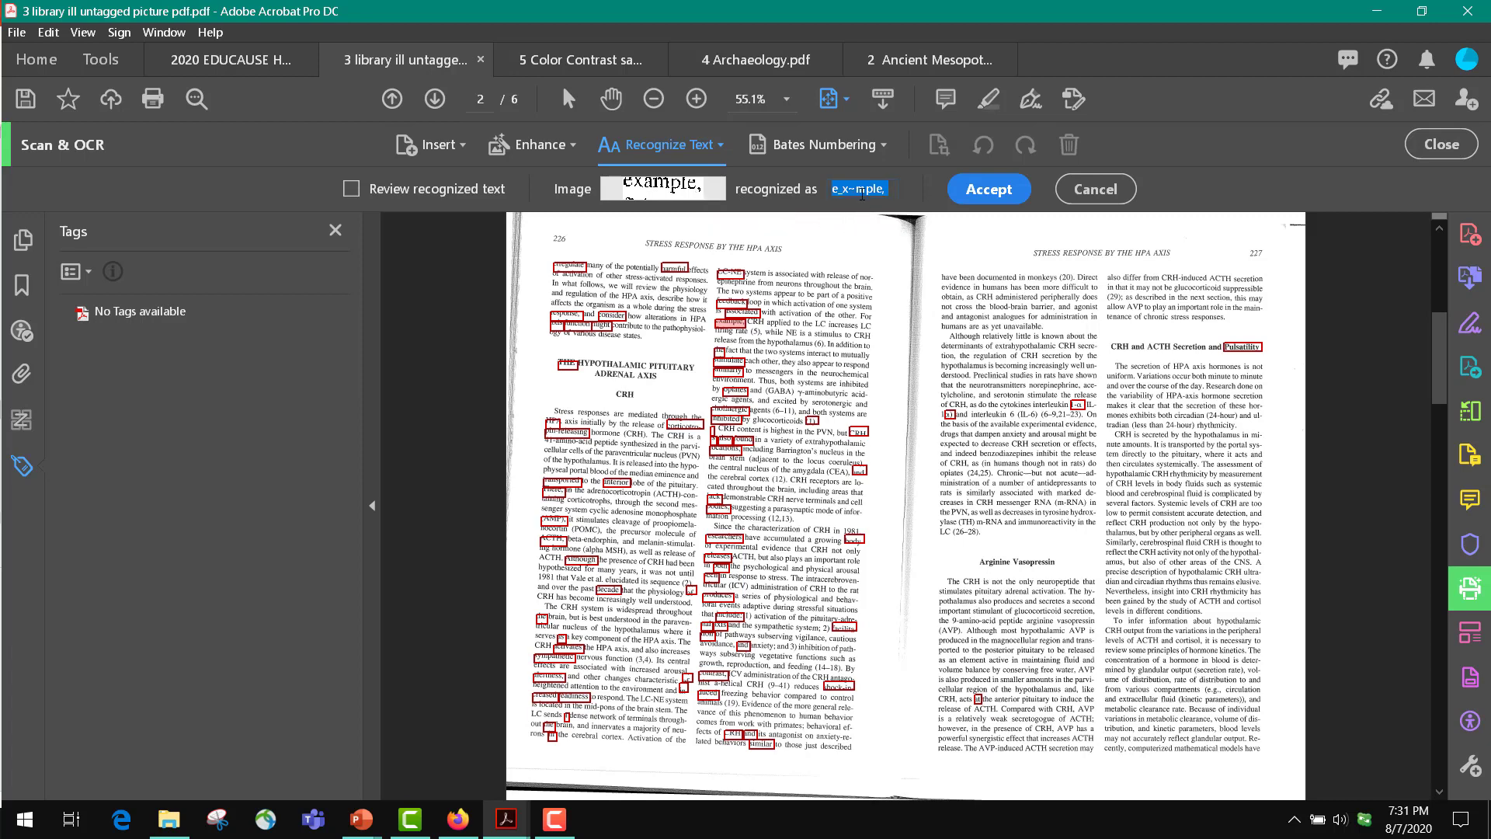
type("ex")
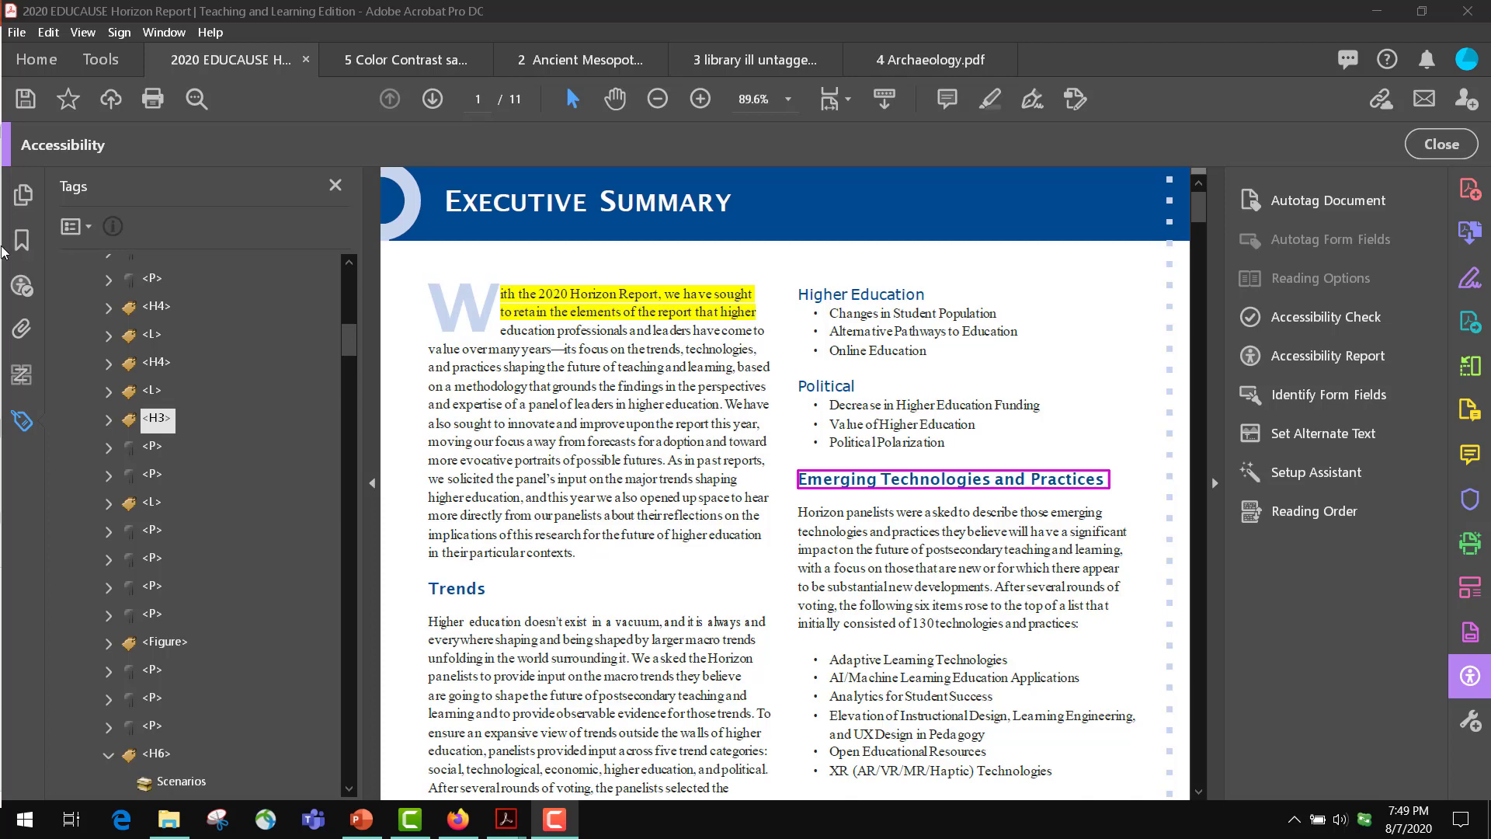
- In the 2020 EDUCAUSE Horizon Report, add a bookmark for the Trends heading on page 1 and delete it
left_click(21, 242)
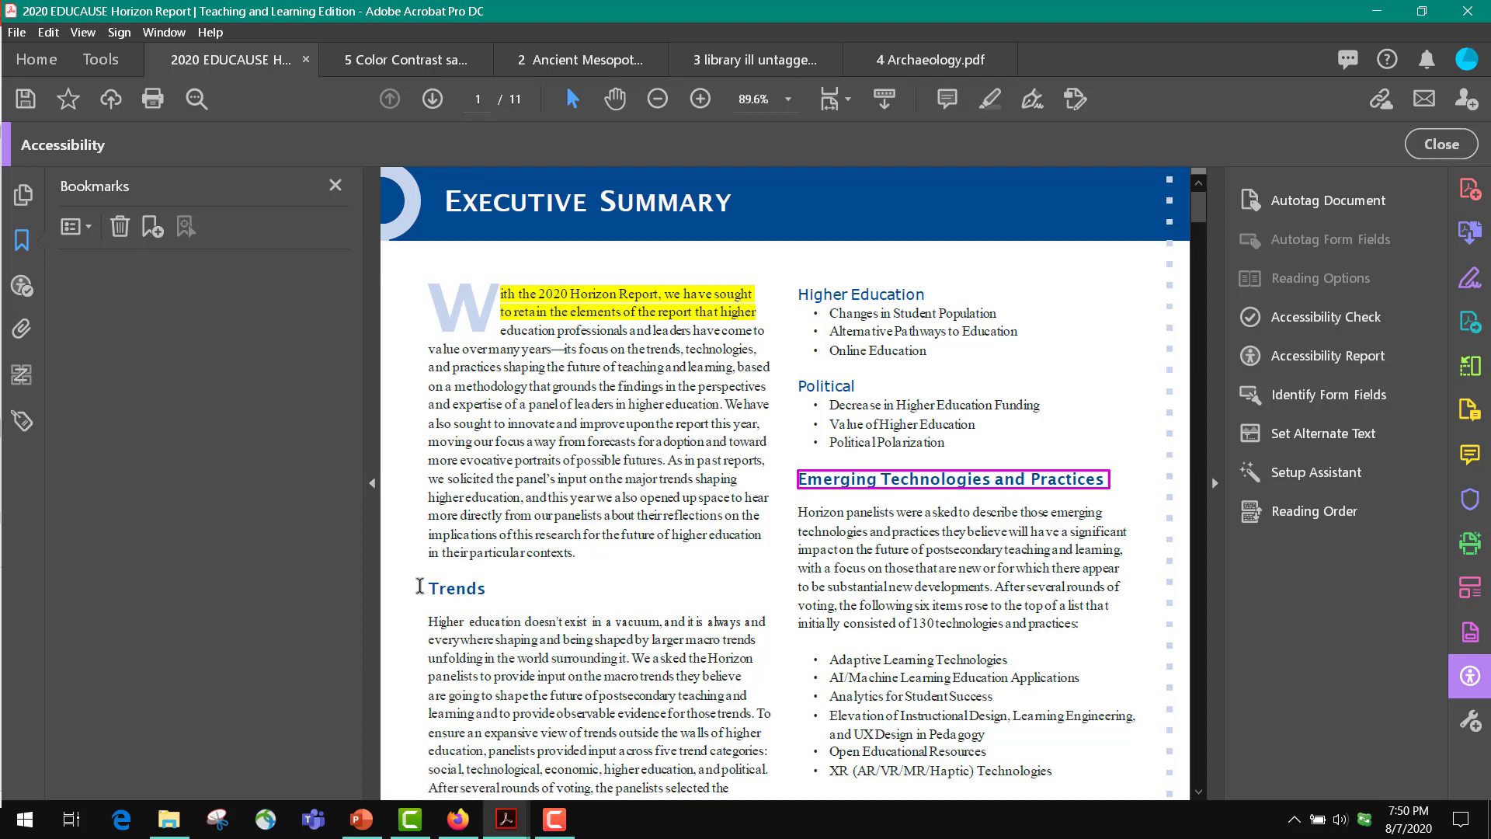
left_click_drag(425, 588, 481, 594)
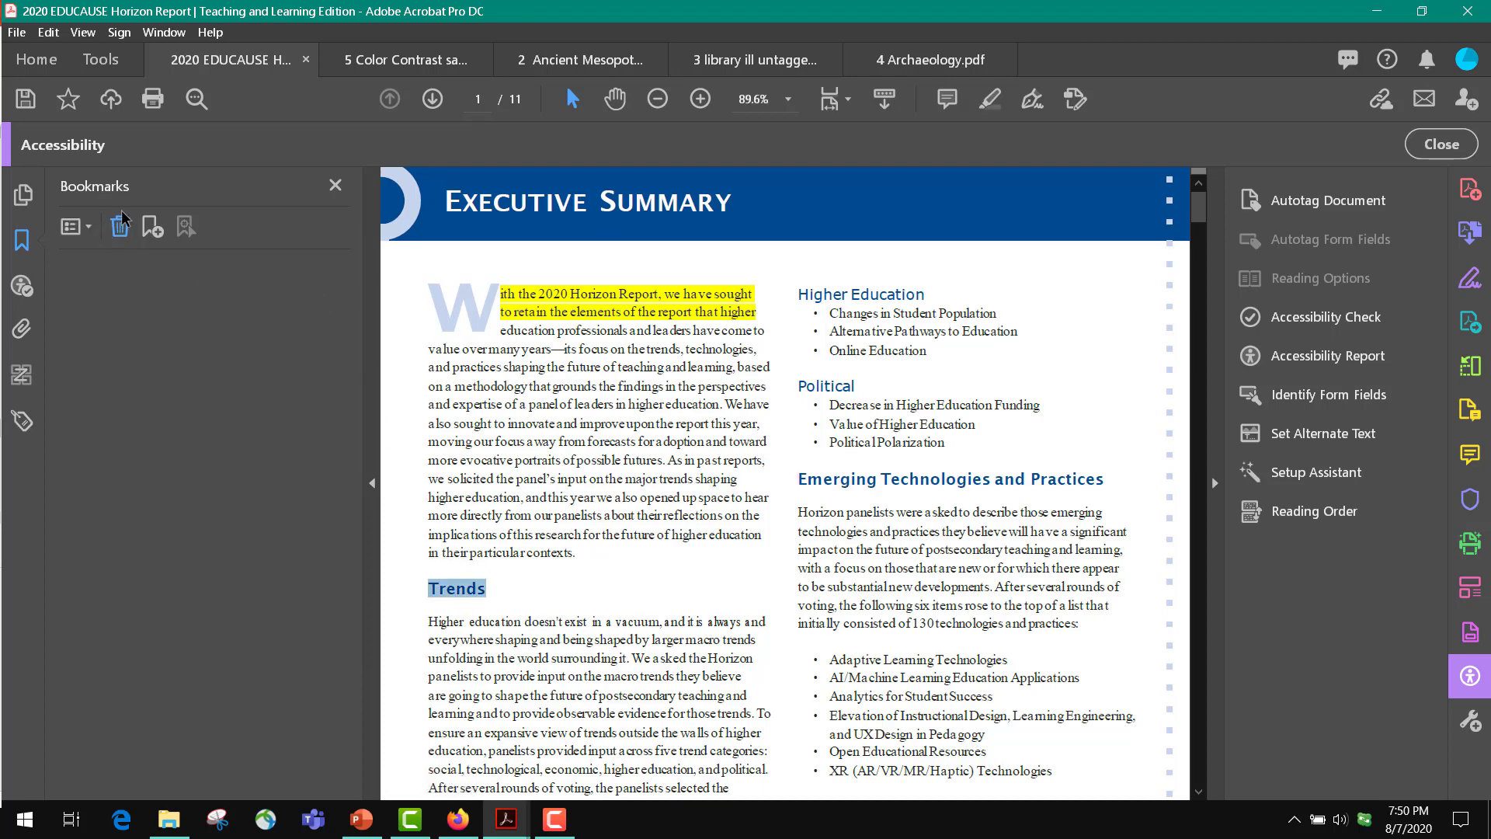
left_click(153, 227)
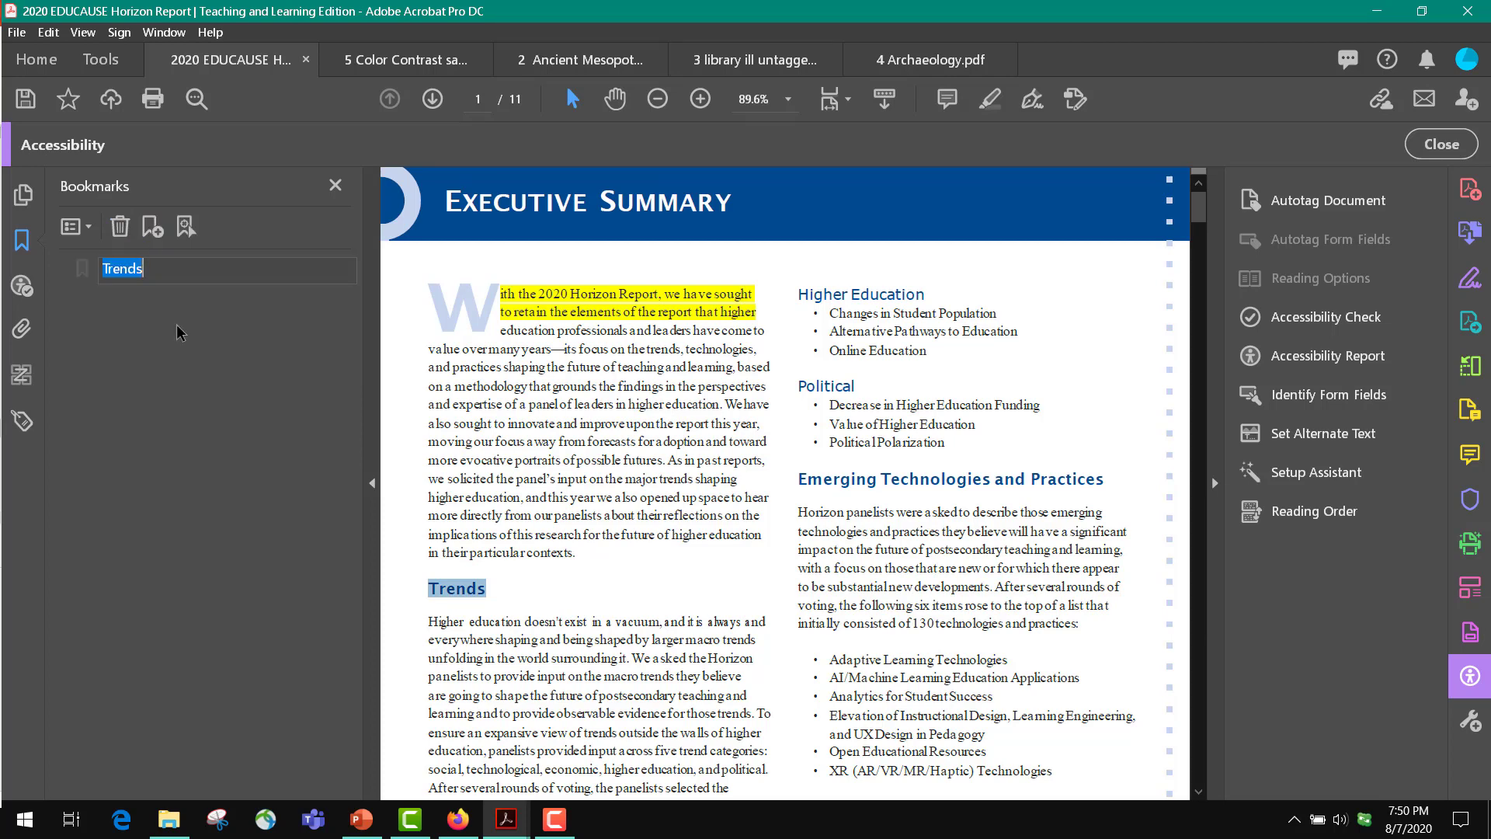
left_click(120, 228)
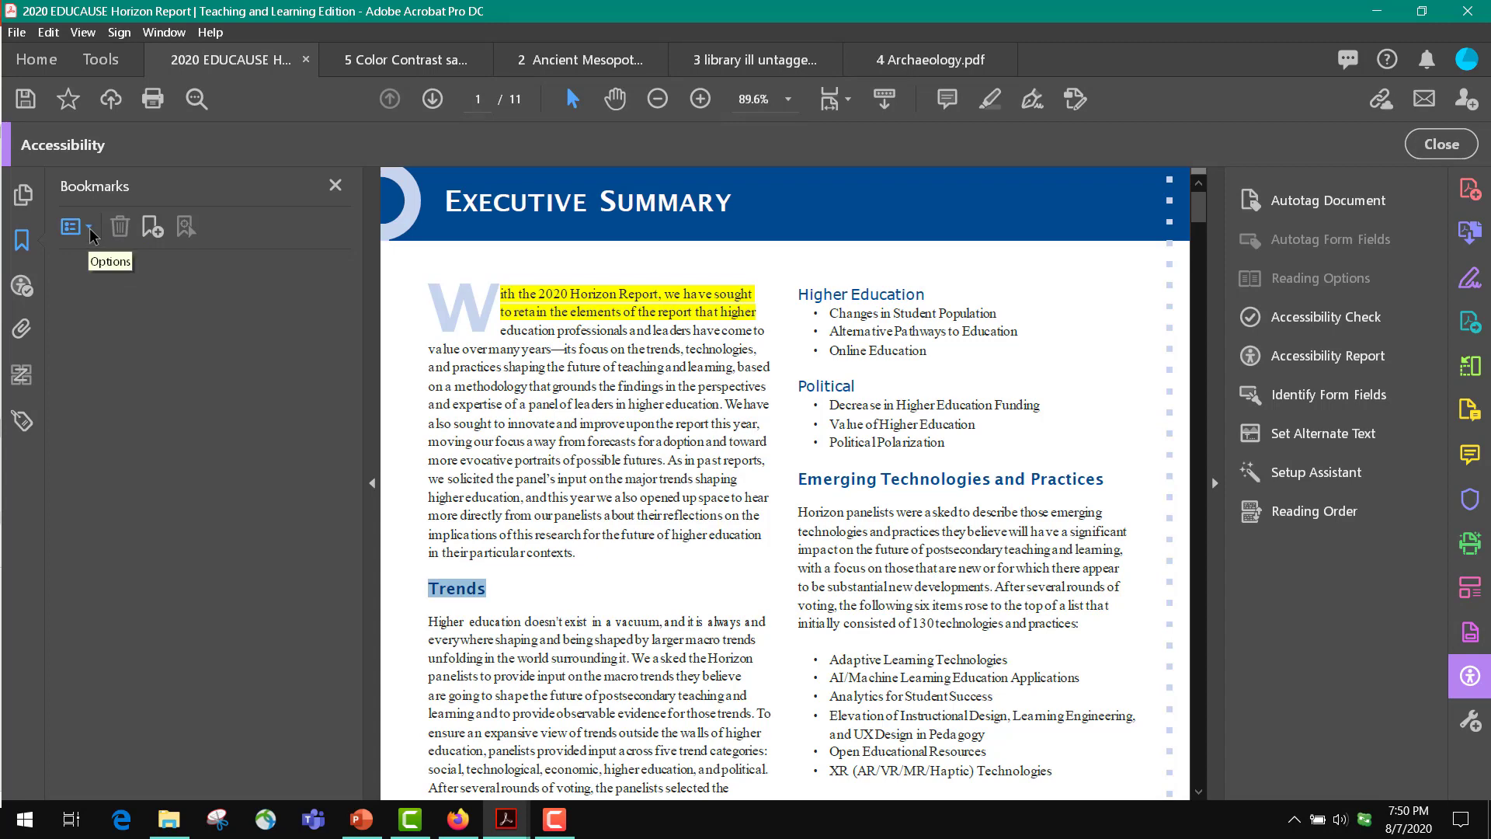
- Generate bookmarks from the document structure using the H1, H2 and H3 elements
left_click(90, 230)
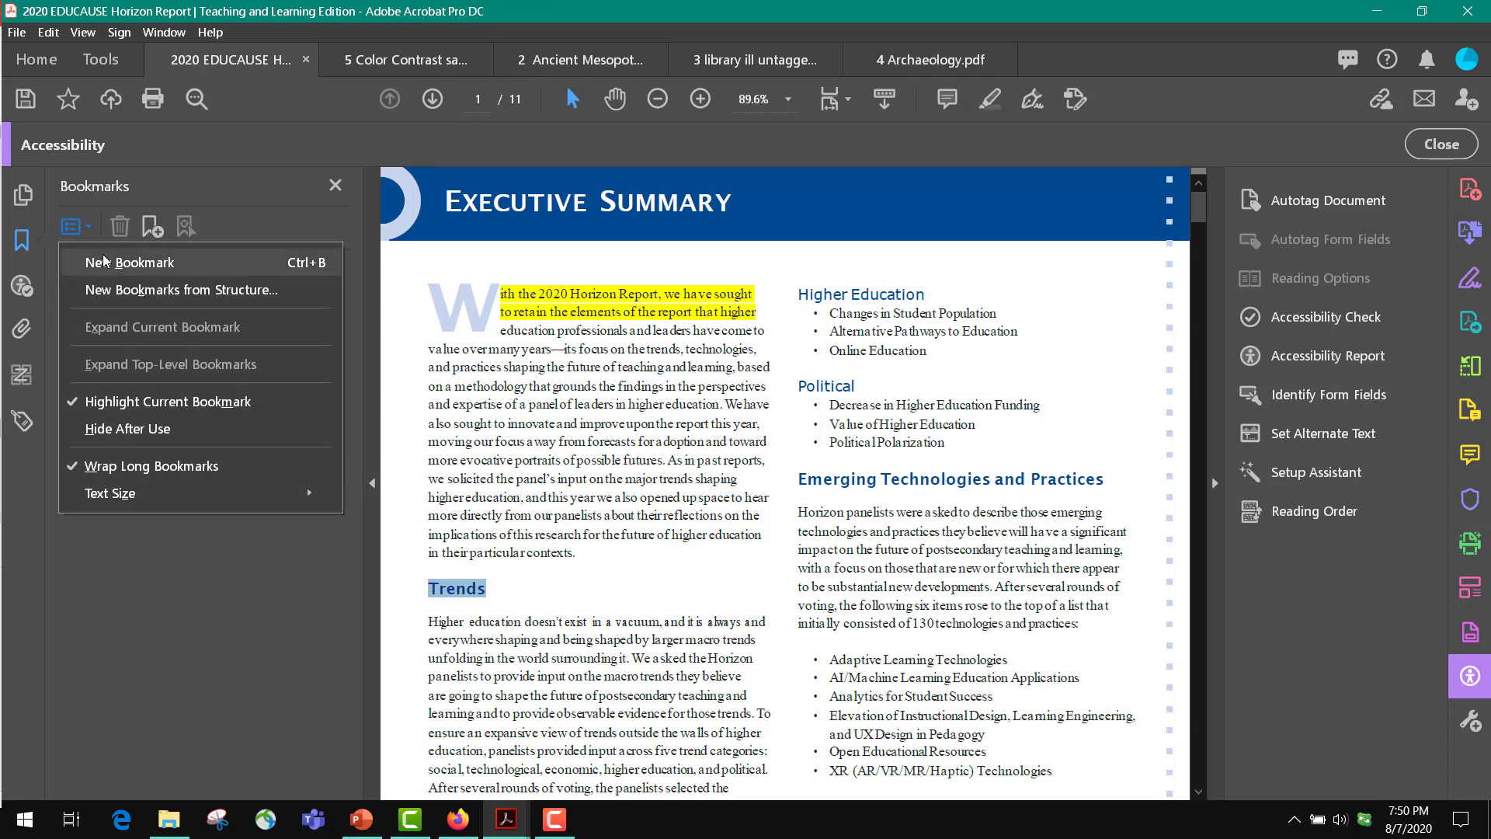
left_click(120, 292)
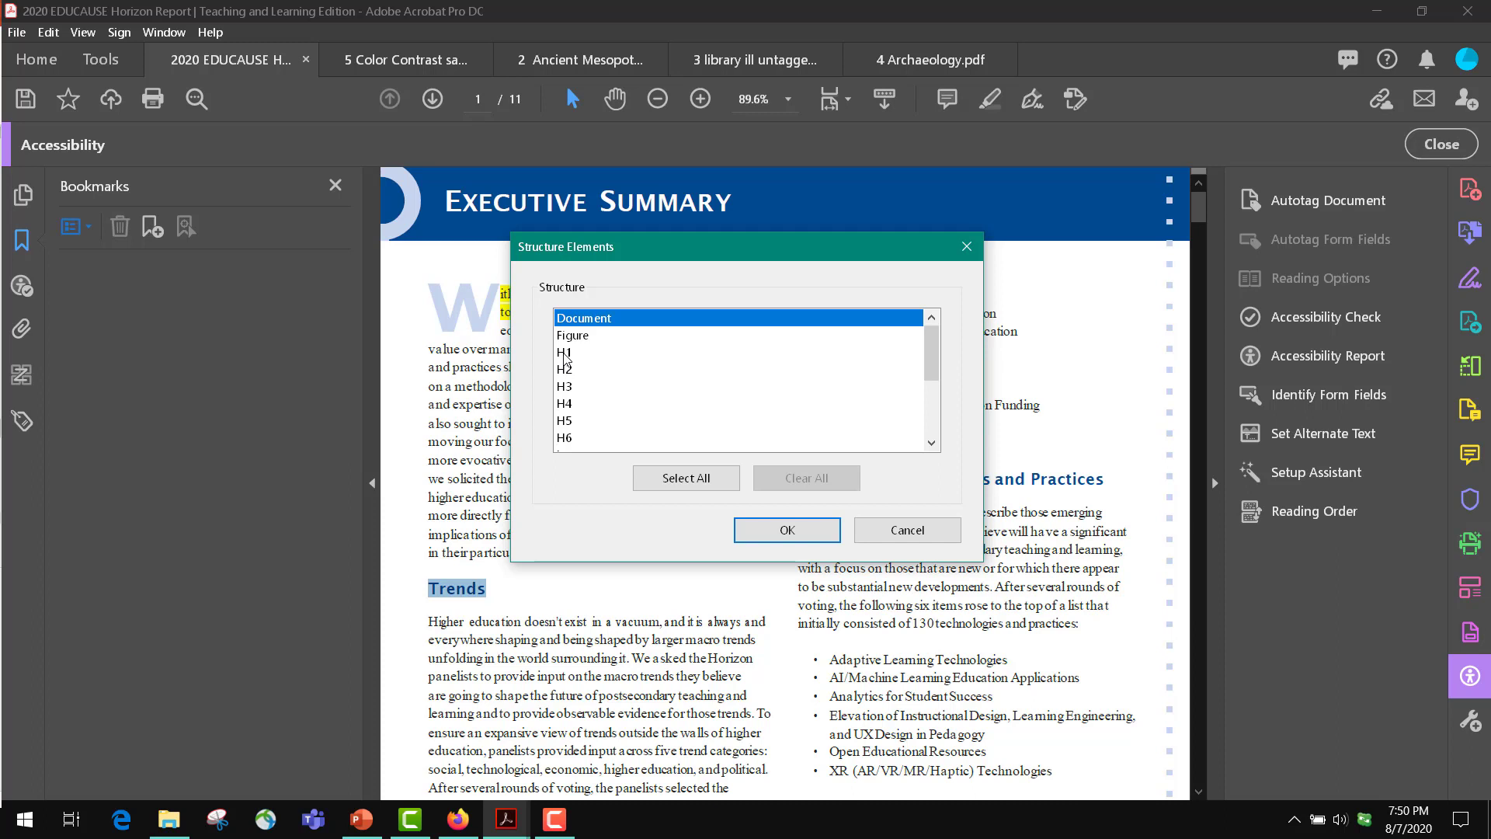
left_click(564, 354)
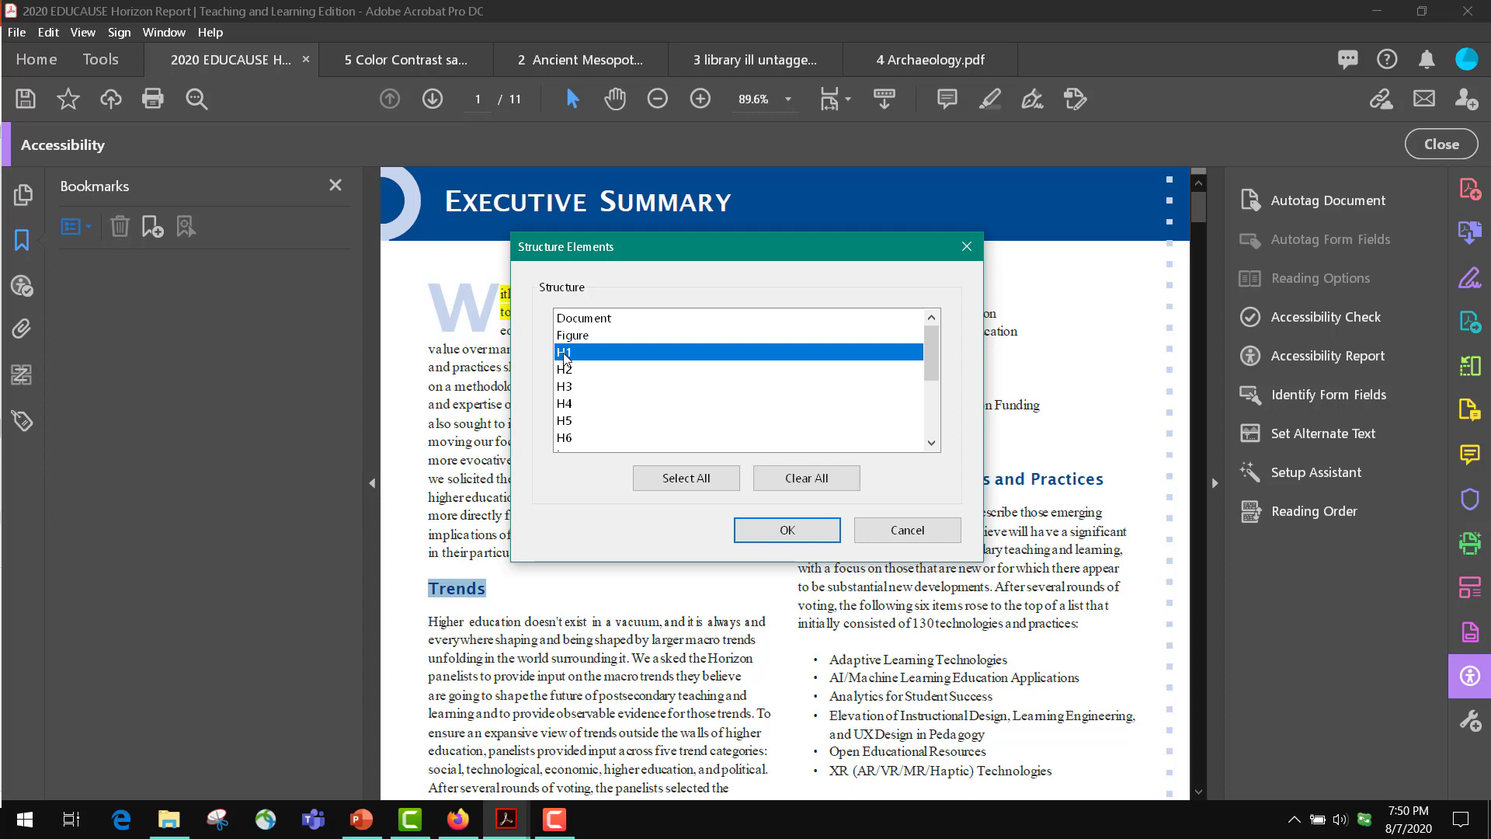
left_click(574, 388, "shift")
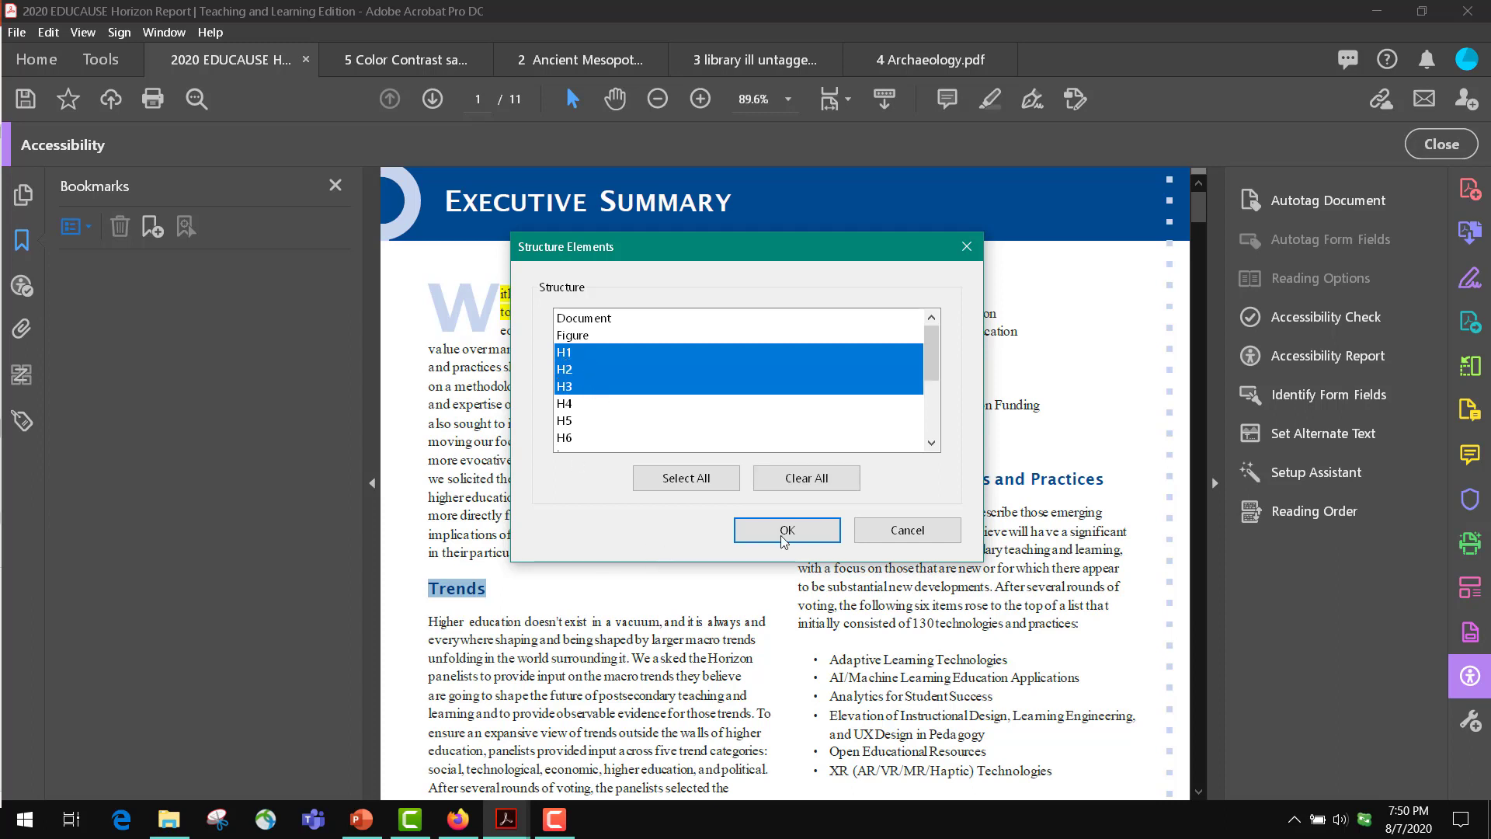
left_click(811, 534)
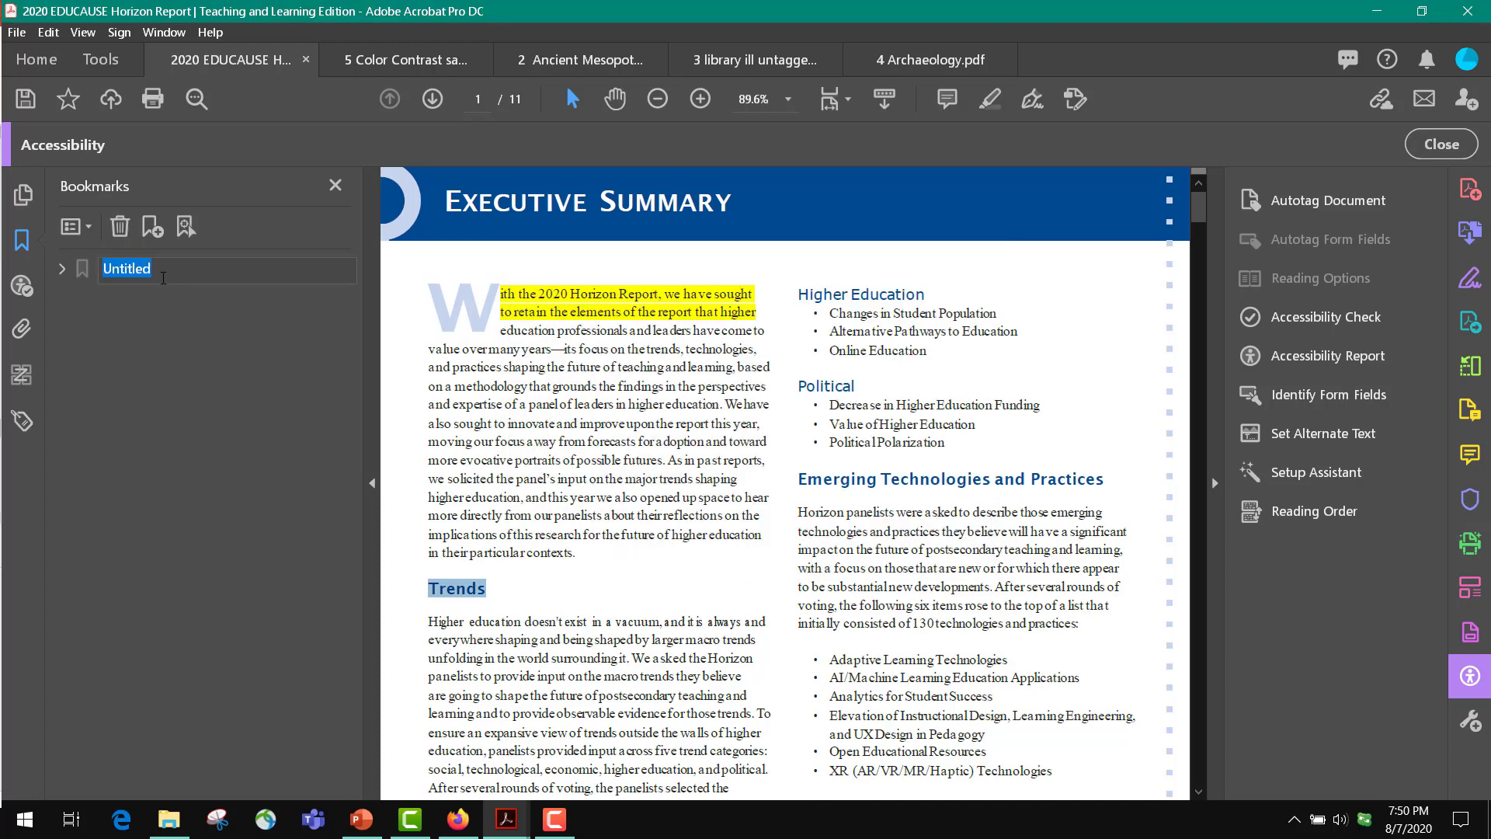
- Rename the generated top-level bookmark as "listing of bookmarks" and expand it
key("BackSpace")
type("listing of bookmarks")
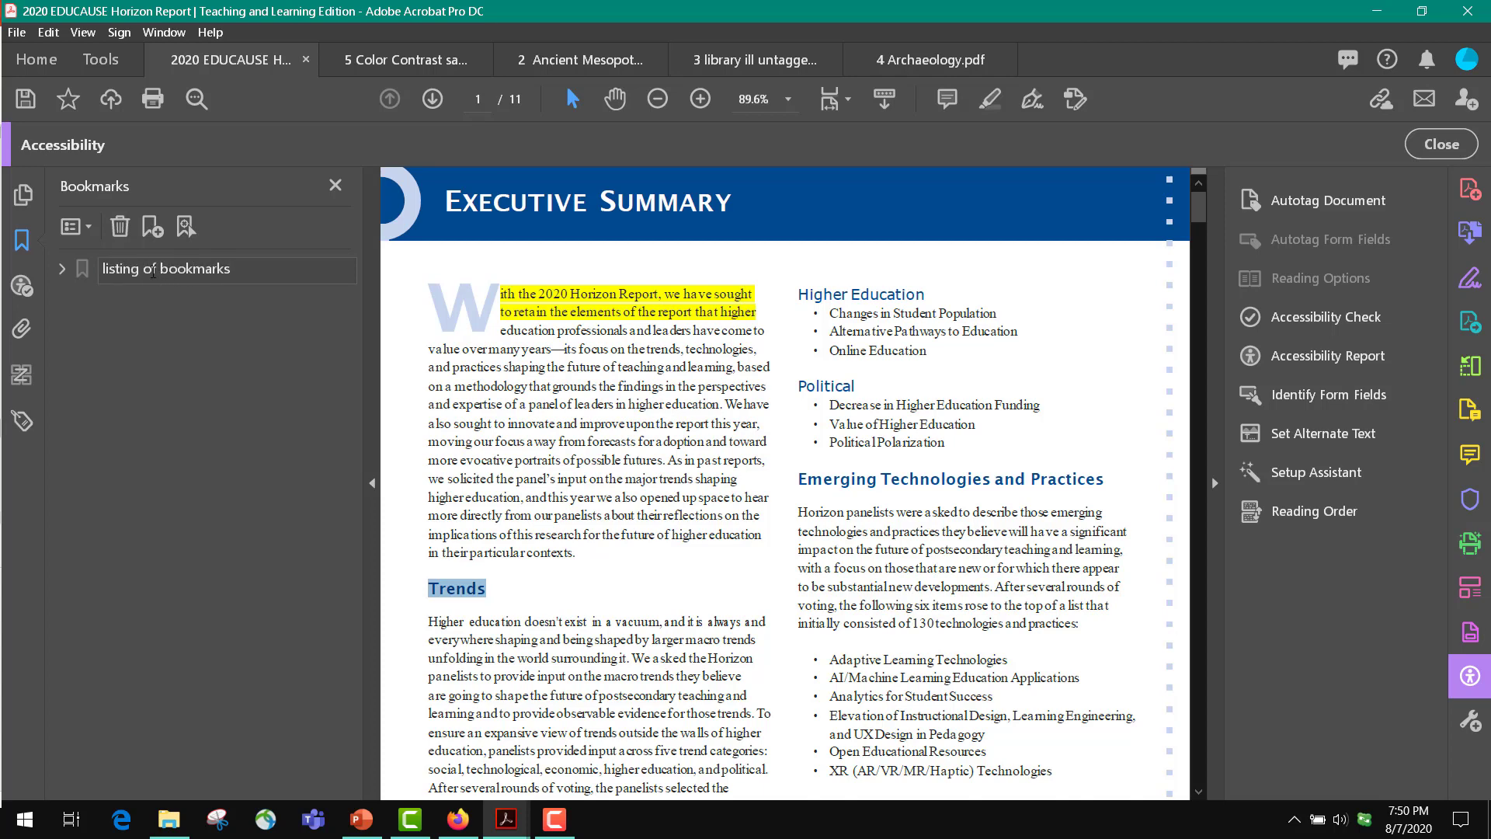
left_click(62, 269)
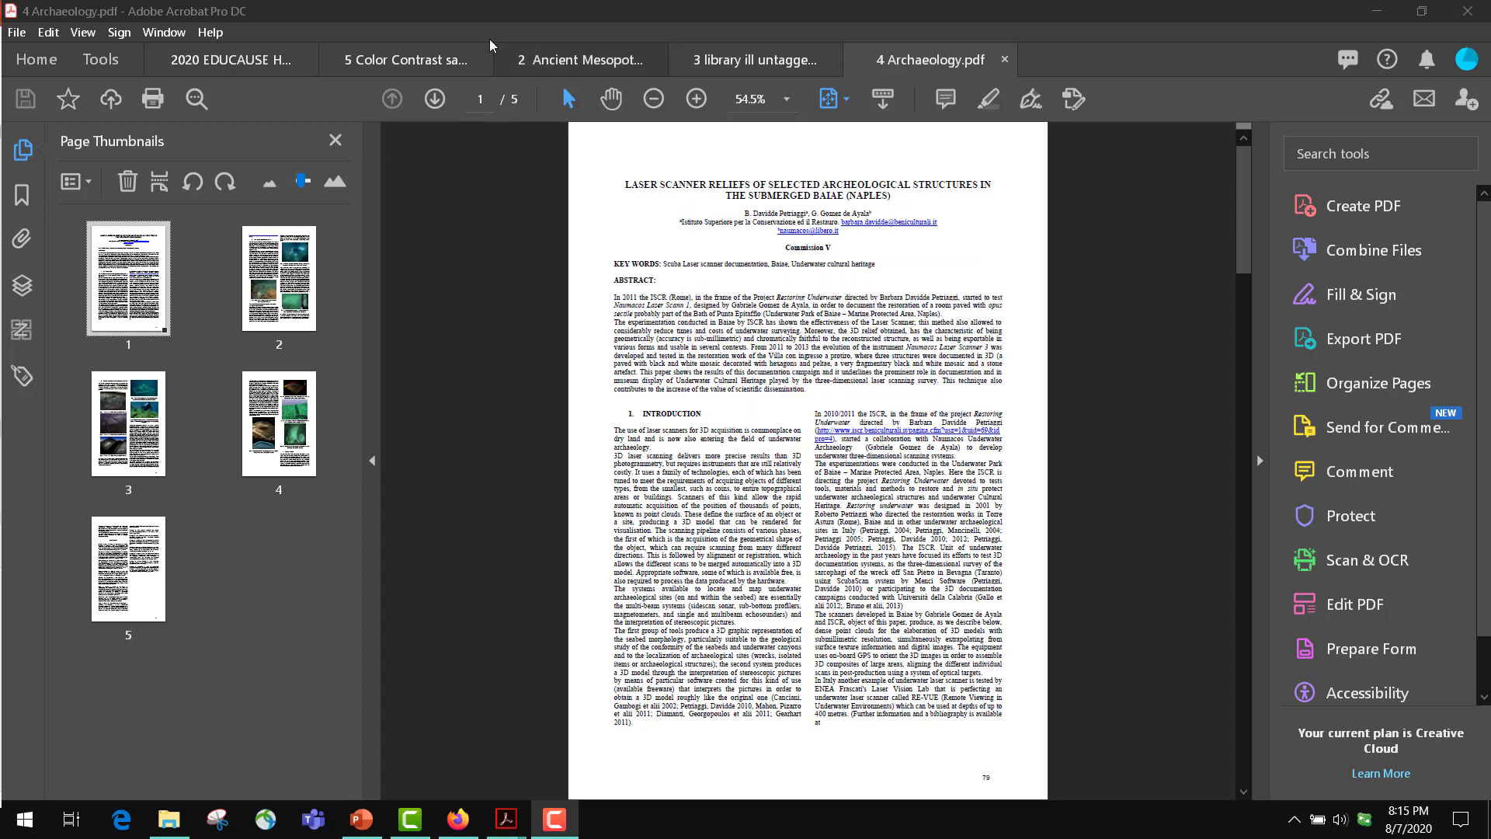
- In 4 Archaeology.pdf, check the page number printed at the foot of page 1 and renumber all page labels starting at 79
left_click(696, 99)
left_click(696, 98)
left_click(697, 98)
scroll(1138, 571, "down", 2)
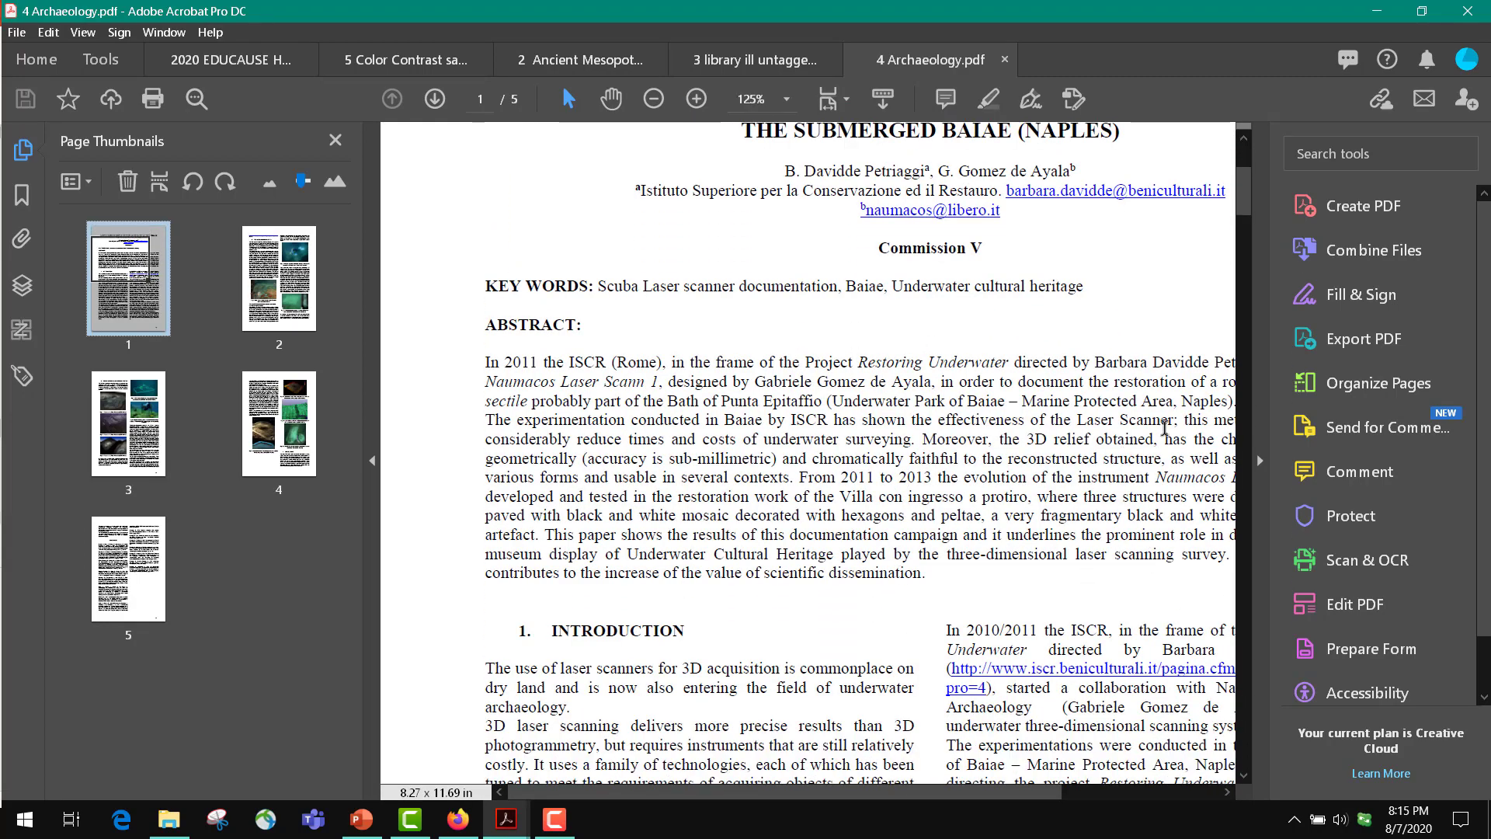
left_click_drag(1244, 193, 1339, 273)
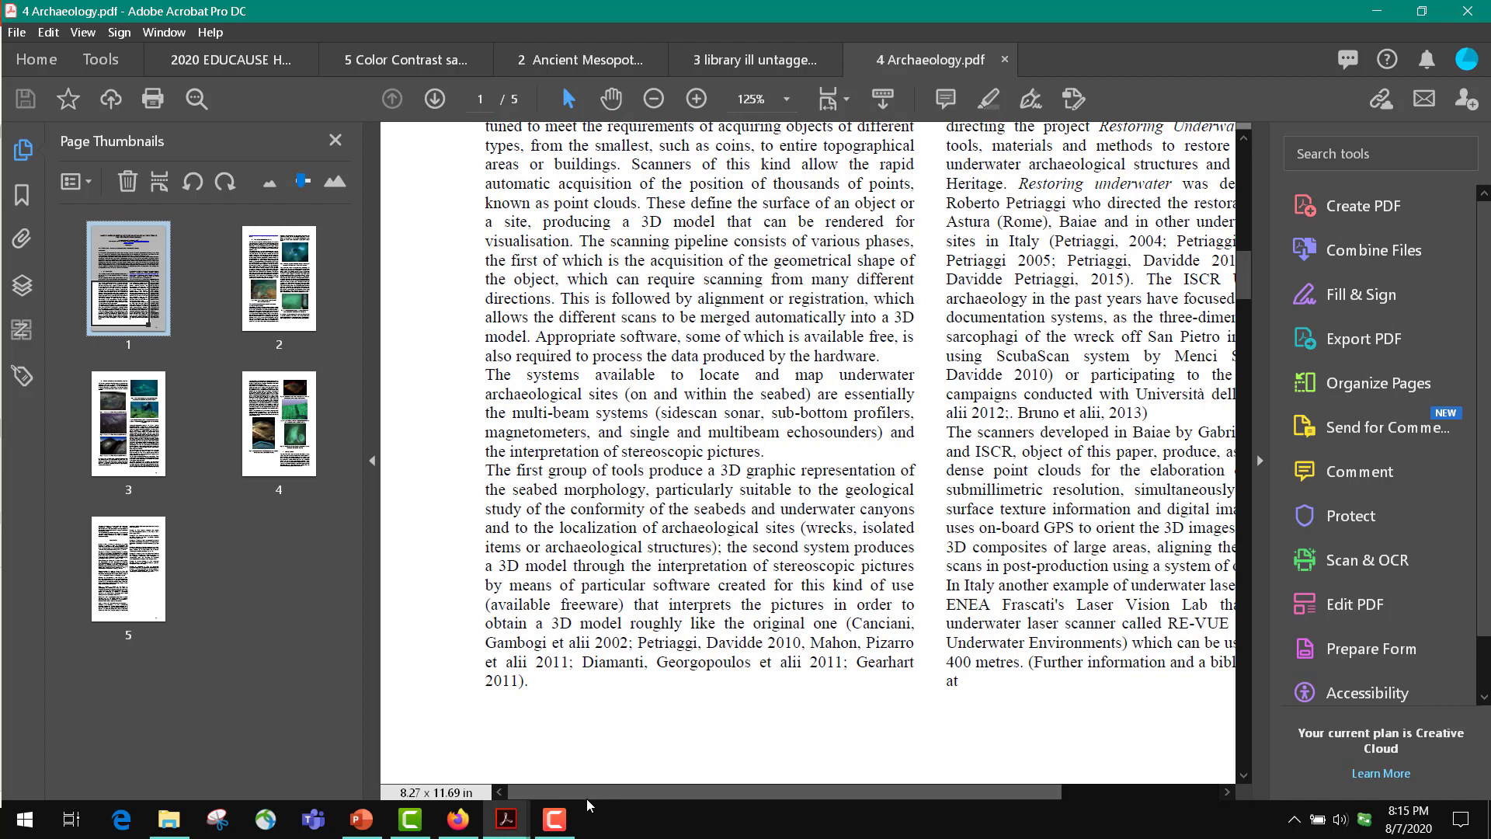
left_click_drag(587, 794, 800, 835)
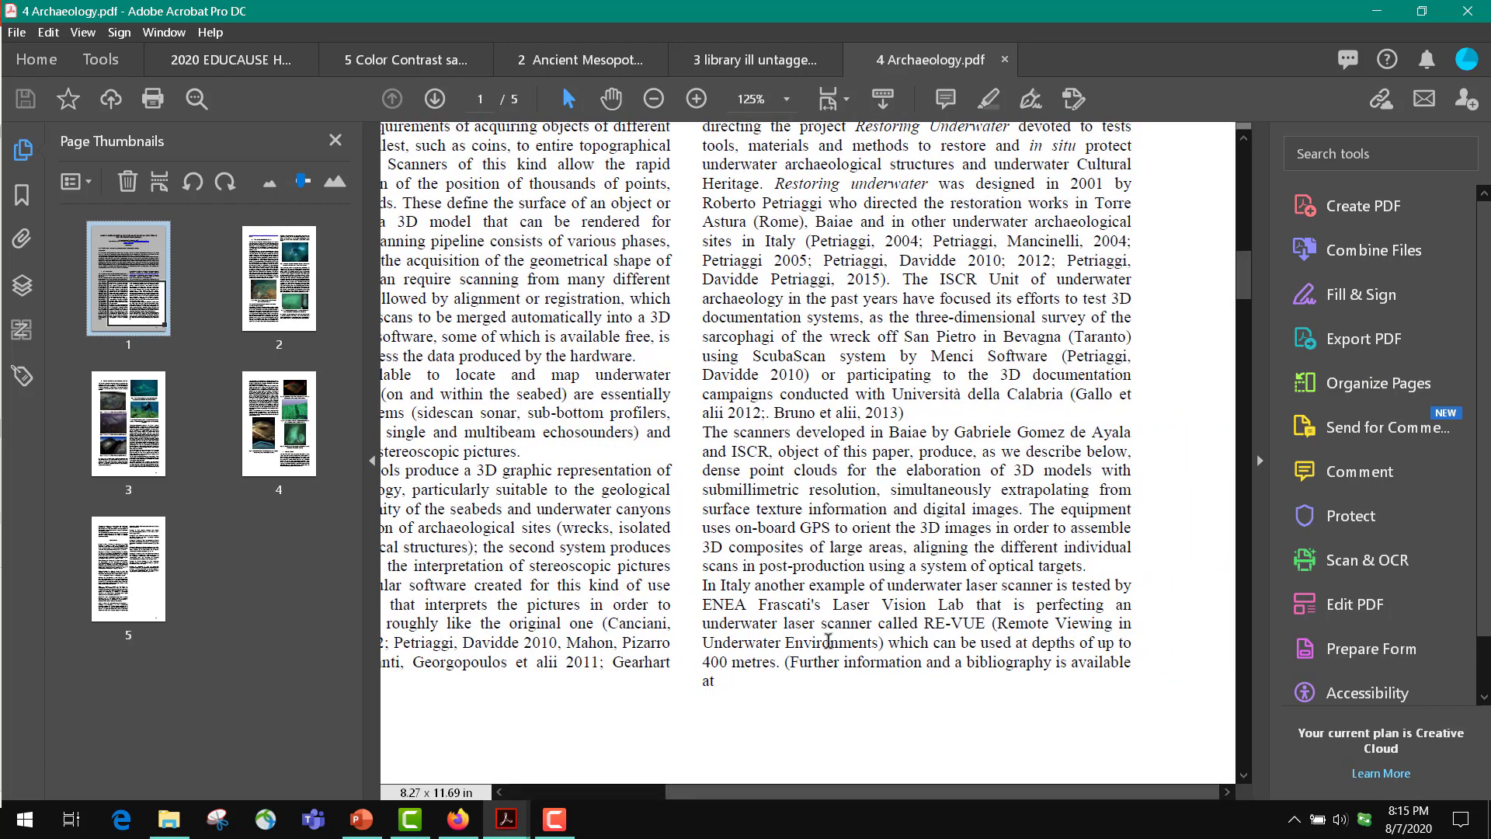
scroll(829, 640, "down", 1)
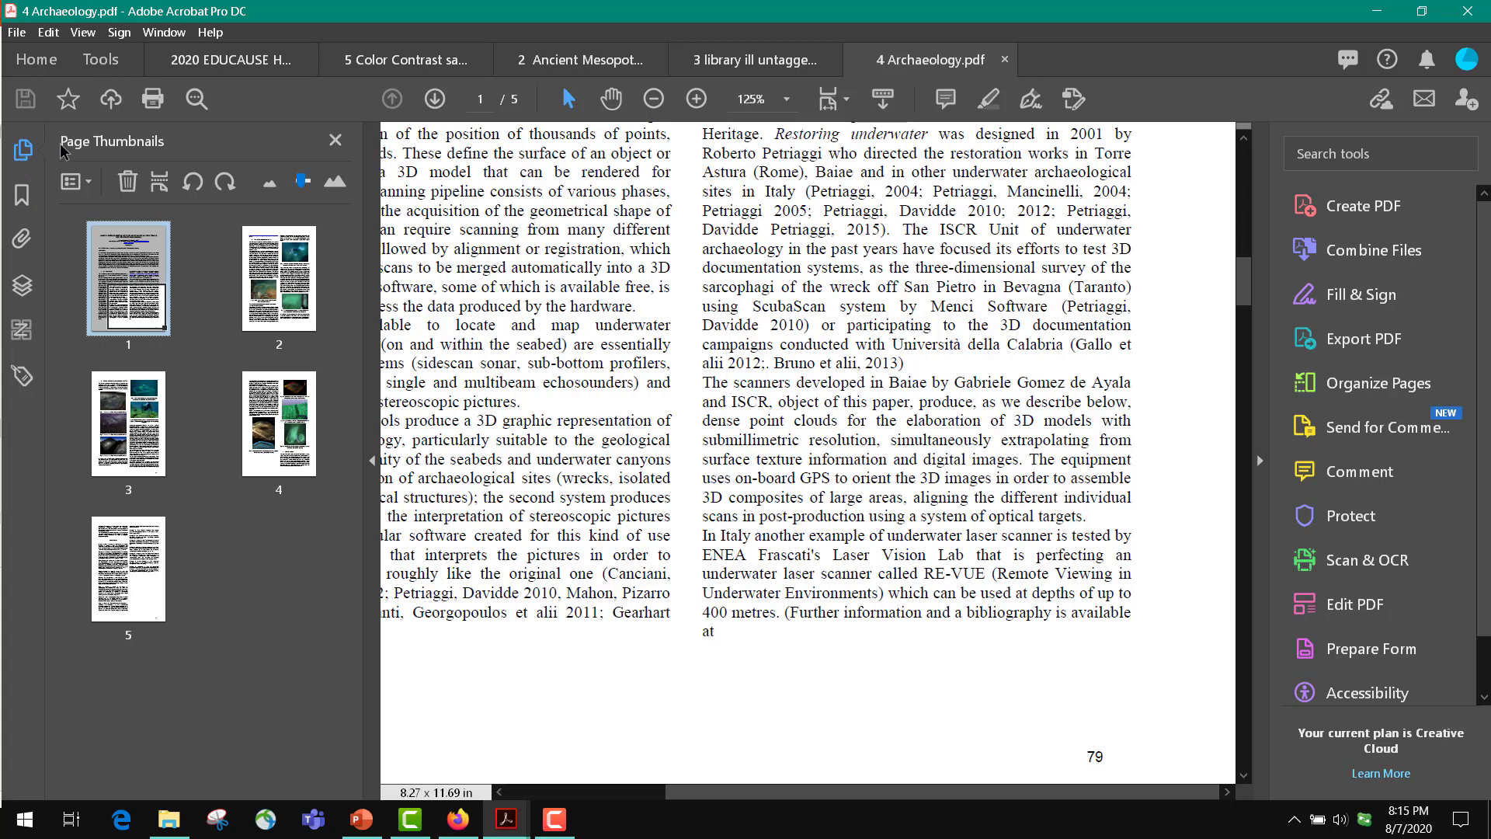
left_click(88, 182)
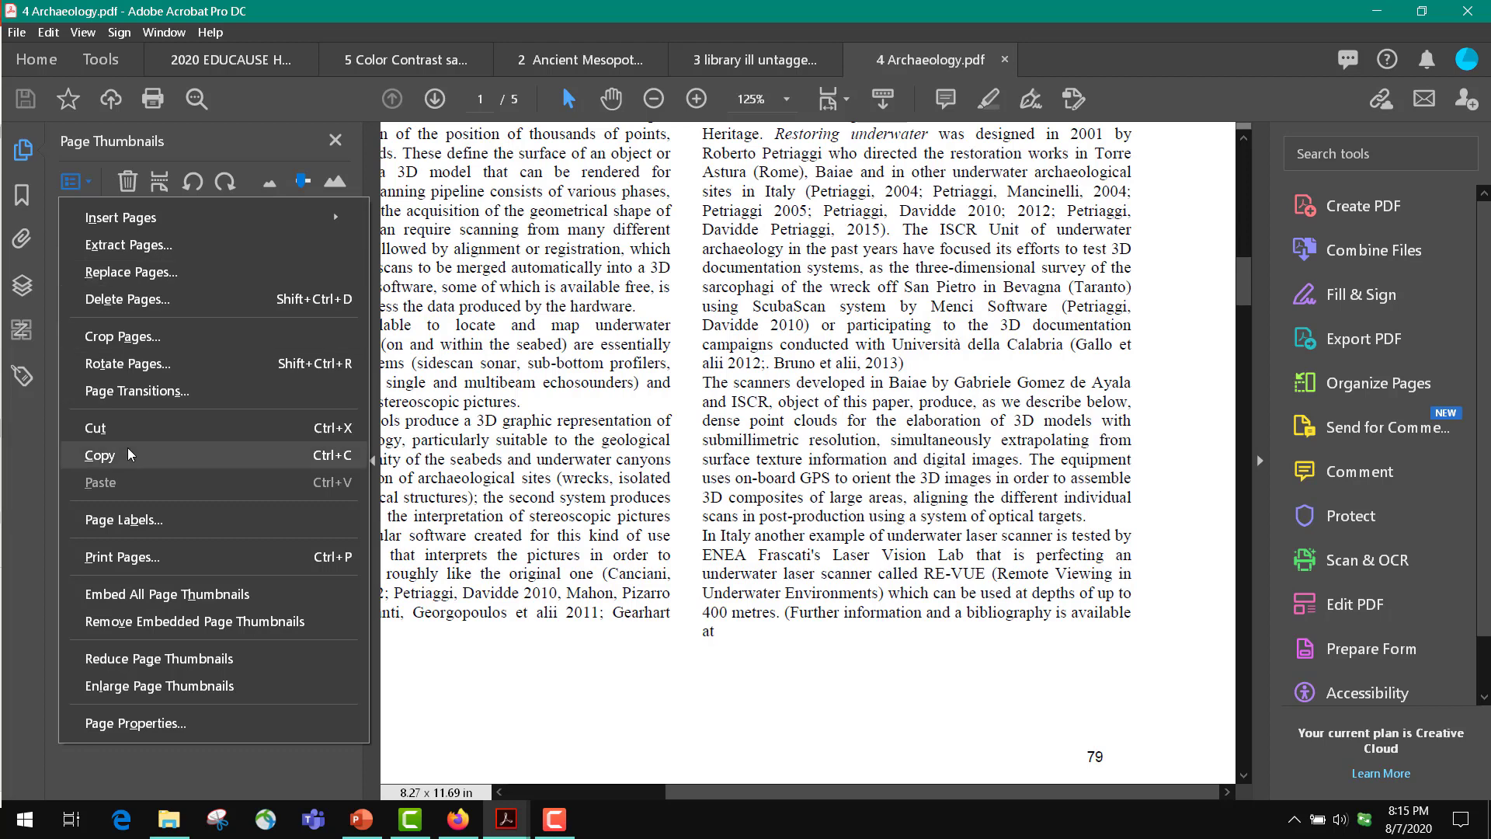
left_click(150, 523)
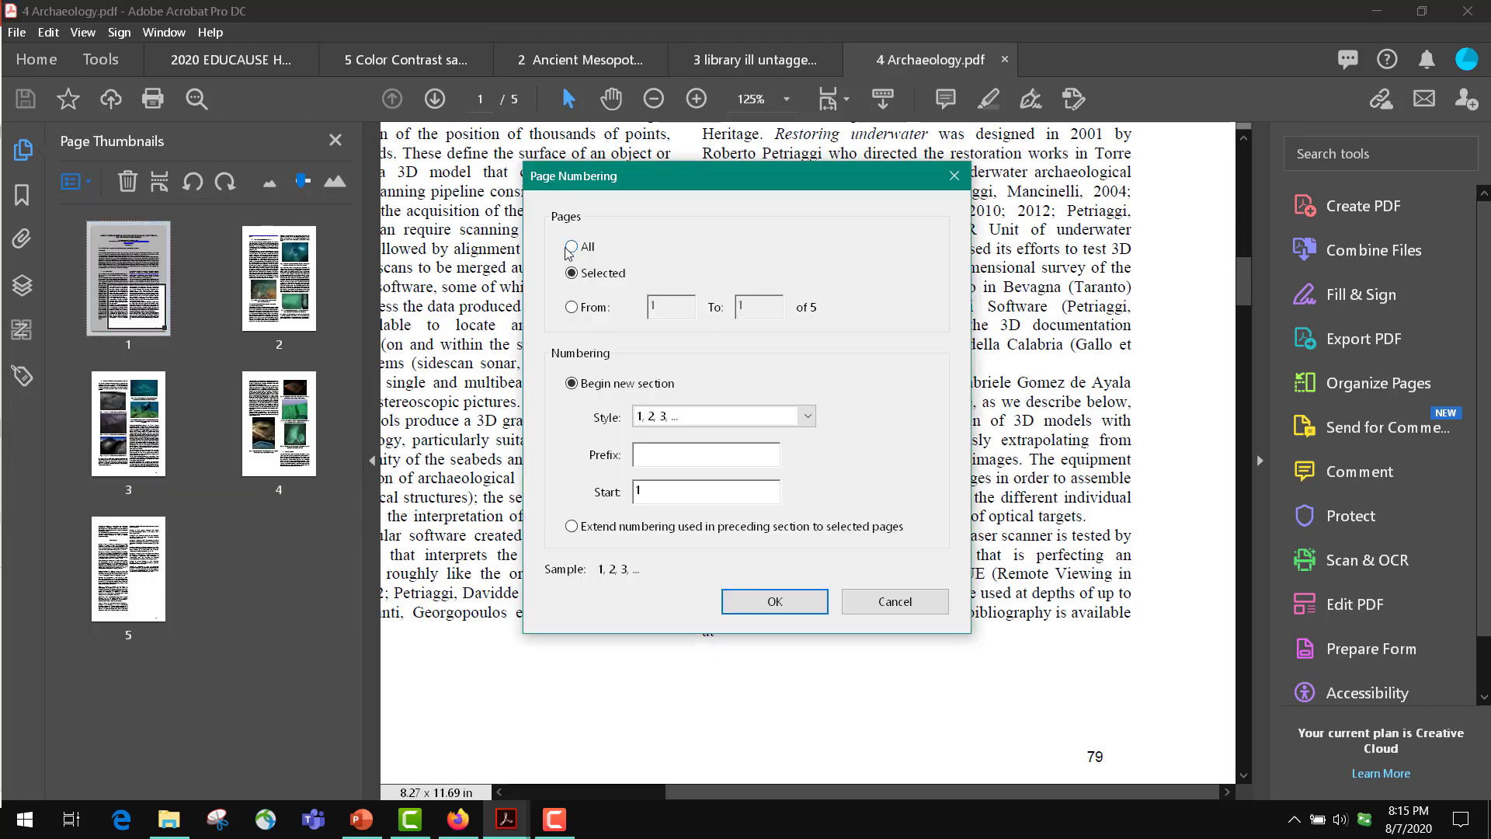
left_click(571, 248)
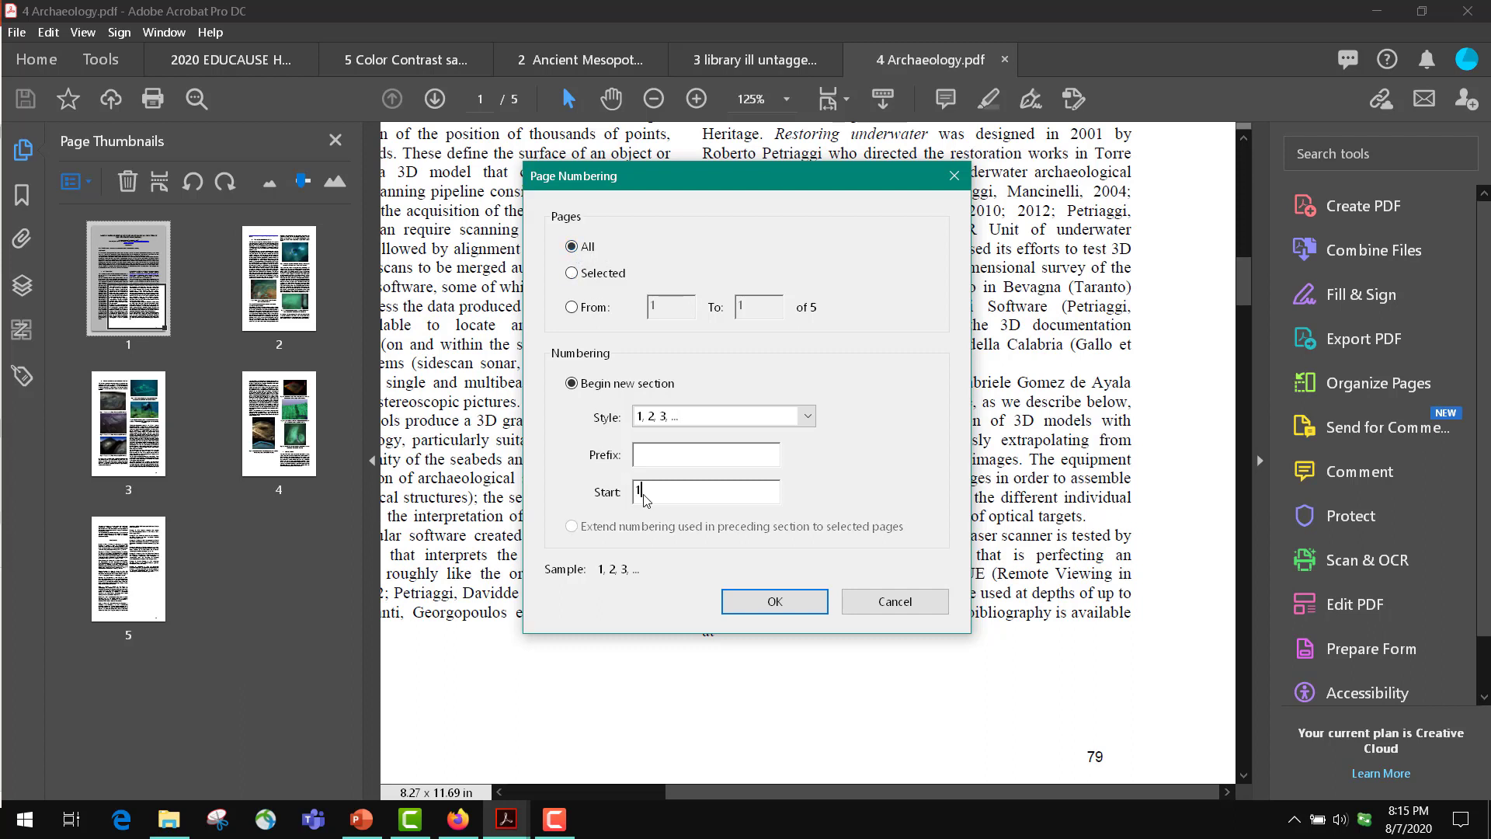
left_click_drag(643, 498, 615, 501)
type("79")
left_click(795, 605)
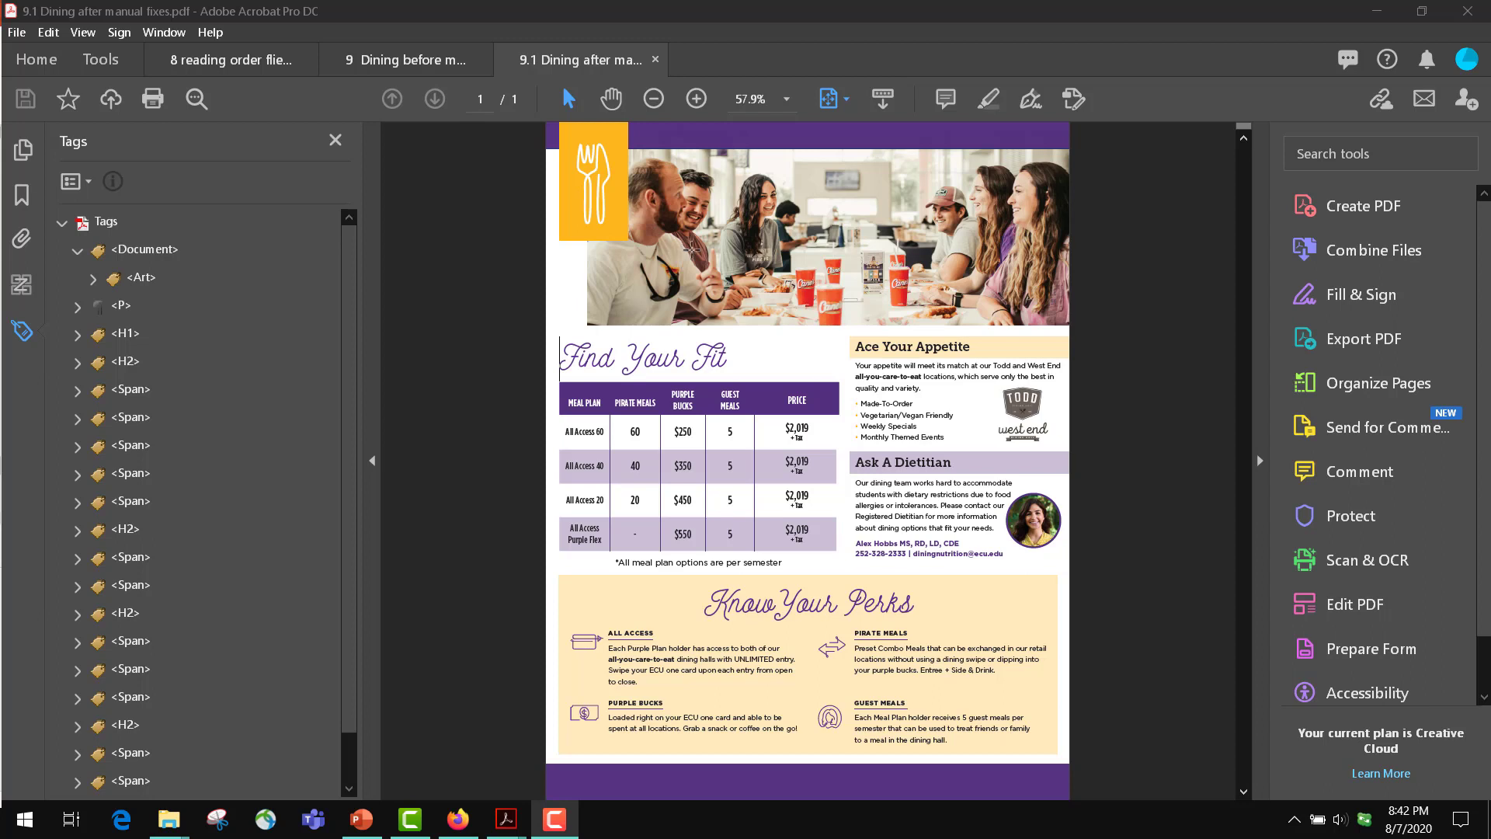
- Show the content order of 9.1 Dining after manual fixes.pdf, and open and close its Reading Order tool
left_click(23, 289)
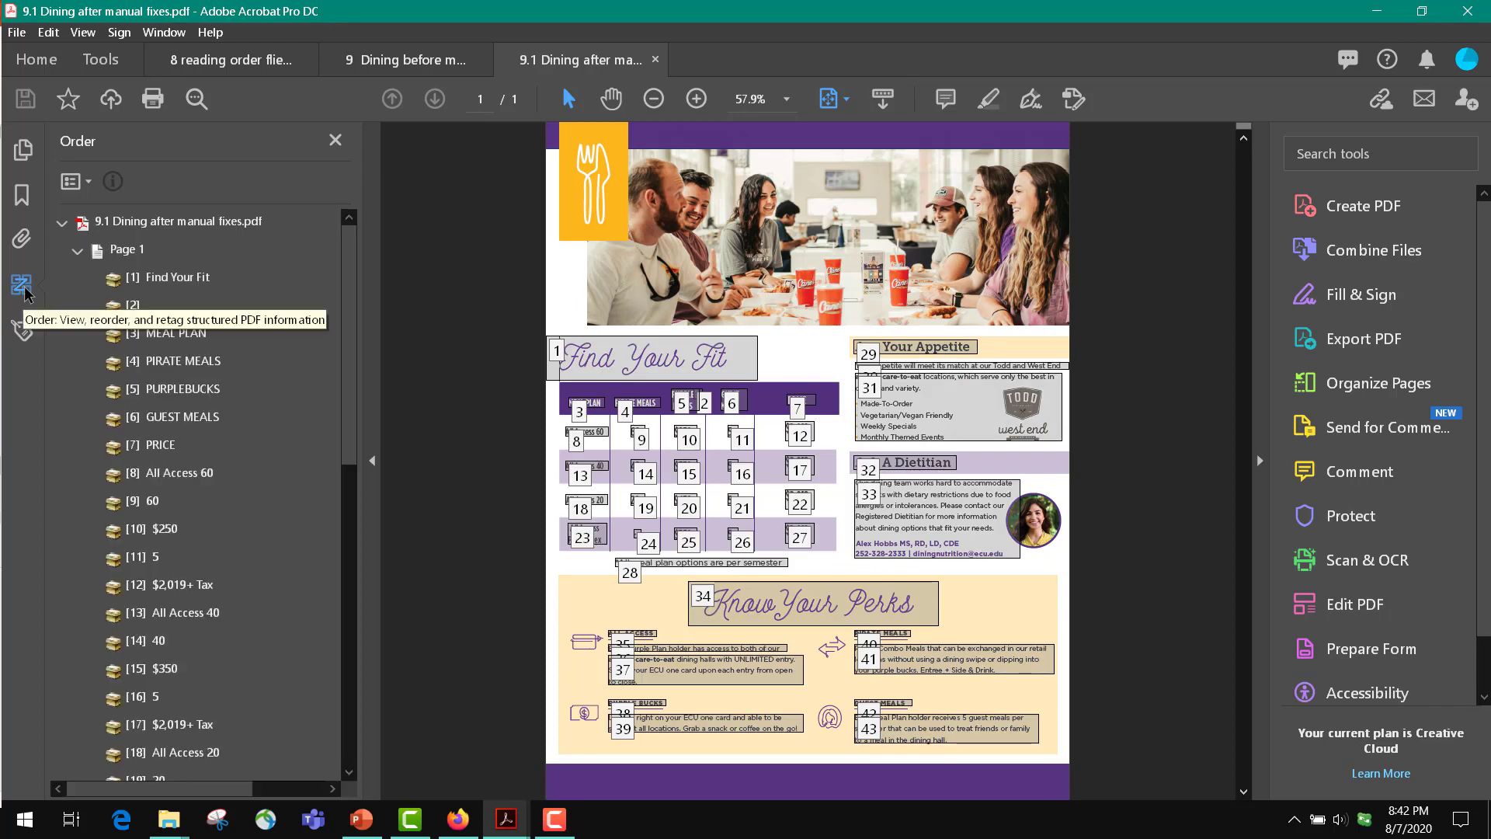
left_click(88, 180)
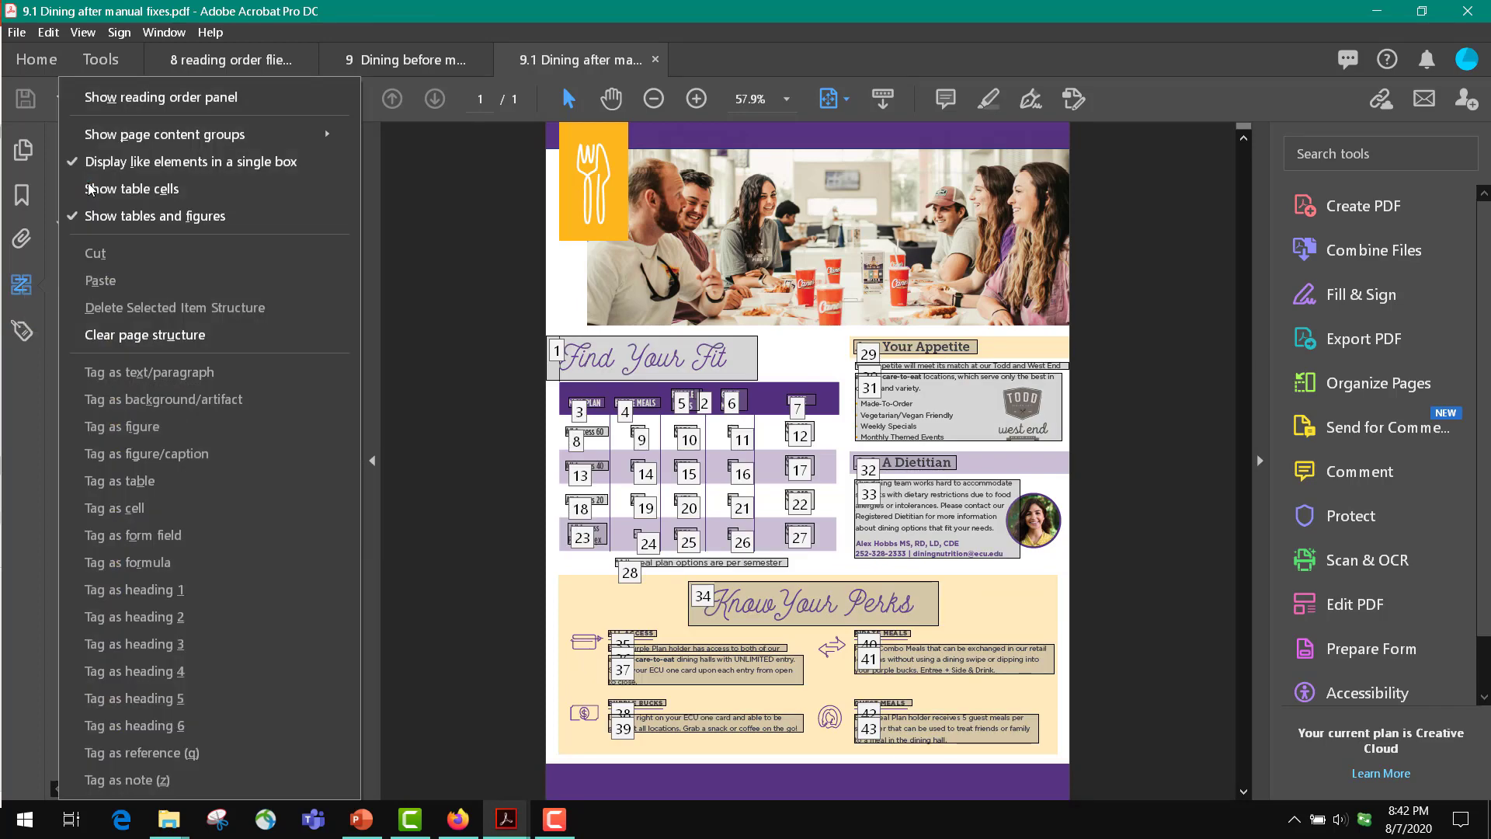
left_click(130, 99)
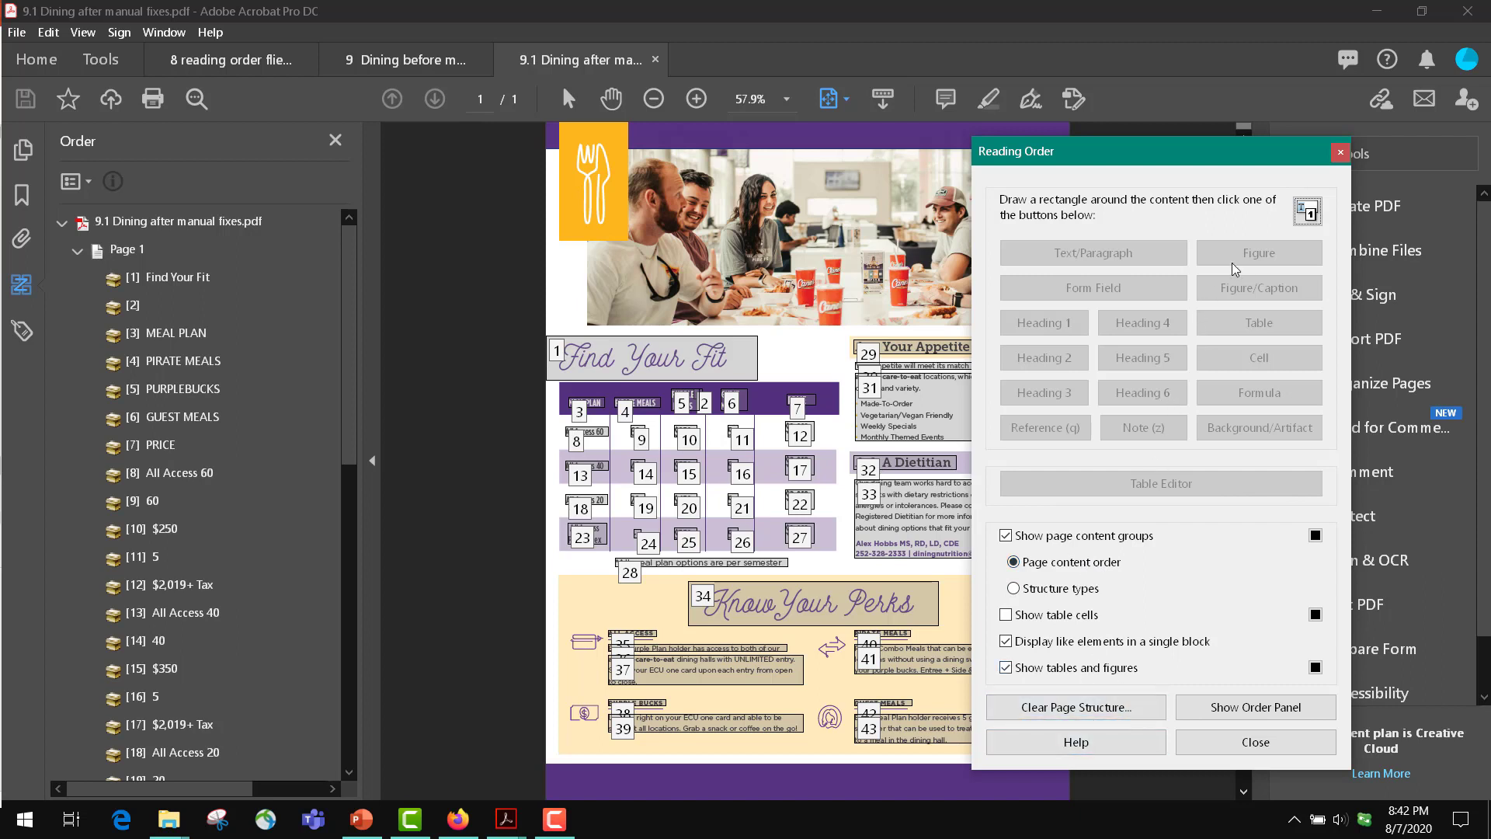
left_click(1335, 153)
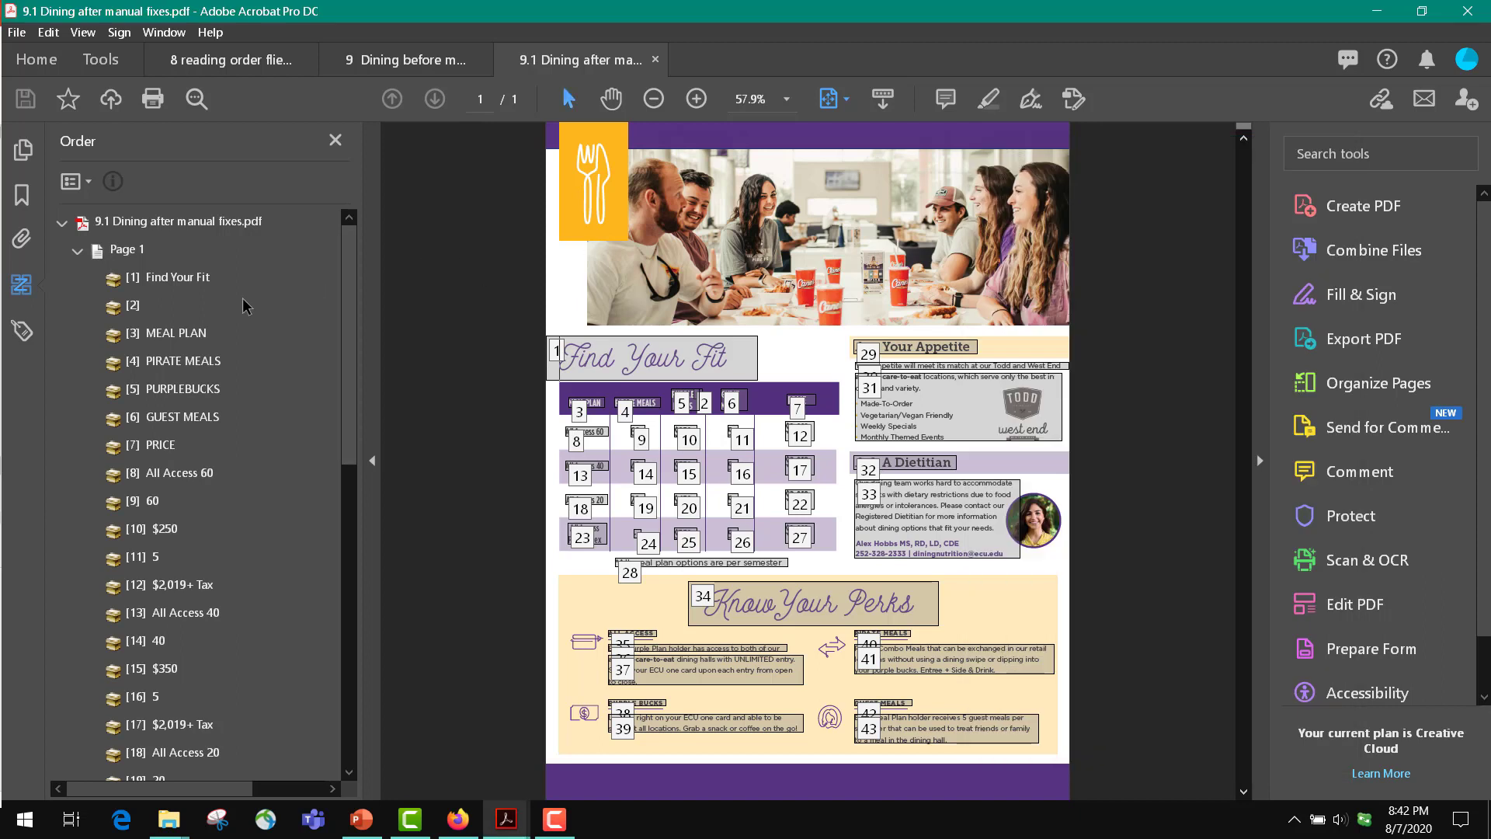
- Go through the first six content order entries, from Find Your Fit to GUEST MEALS, to examine their sequence on the page
left_click(161, 284)
left_click(138, 307)
left_click(152, 343)
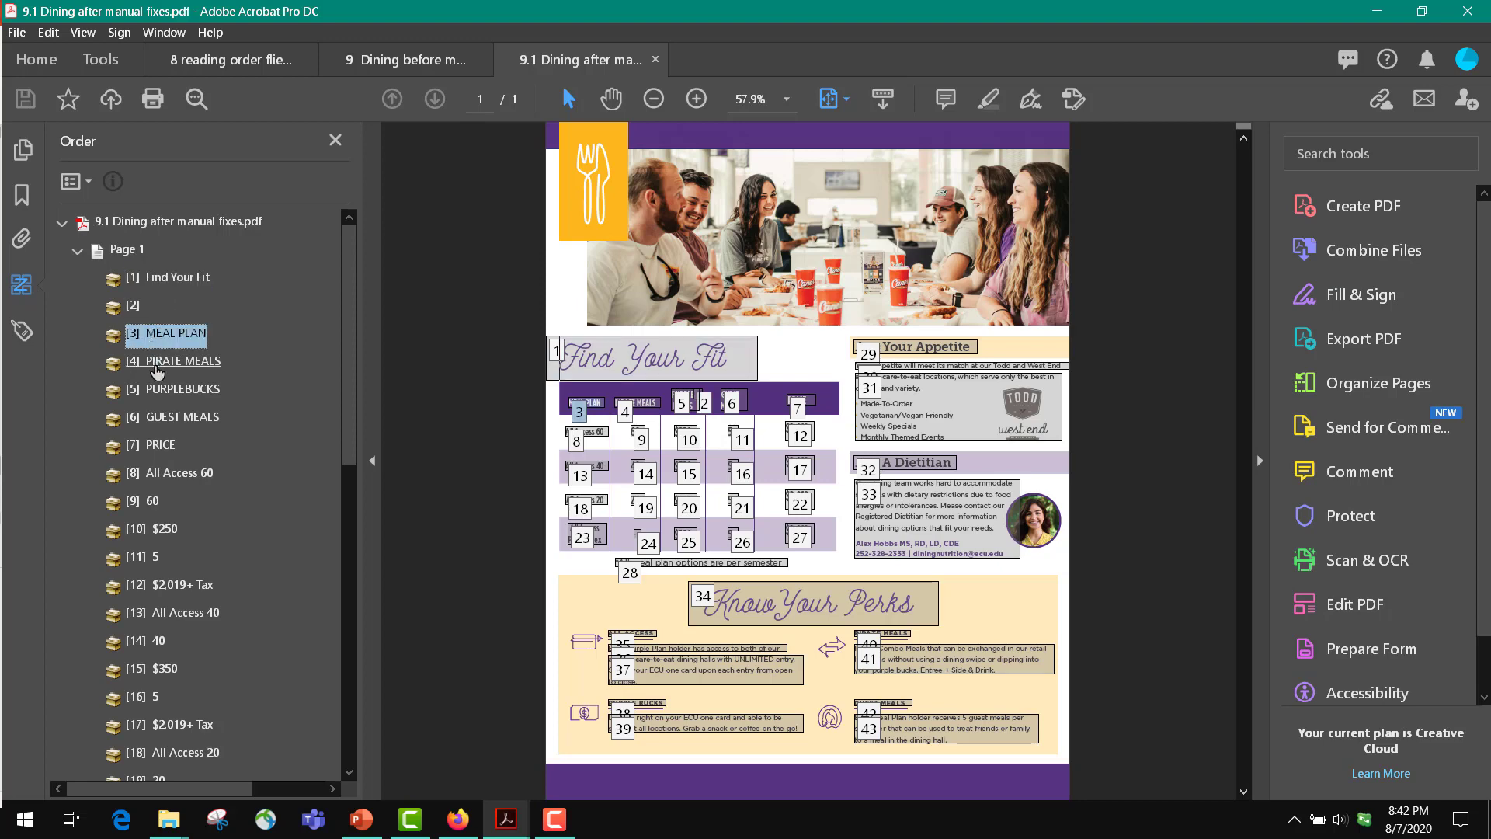
left_click(154, 367)
left_click(153, 393)
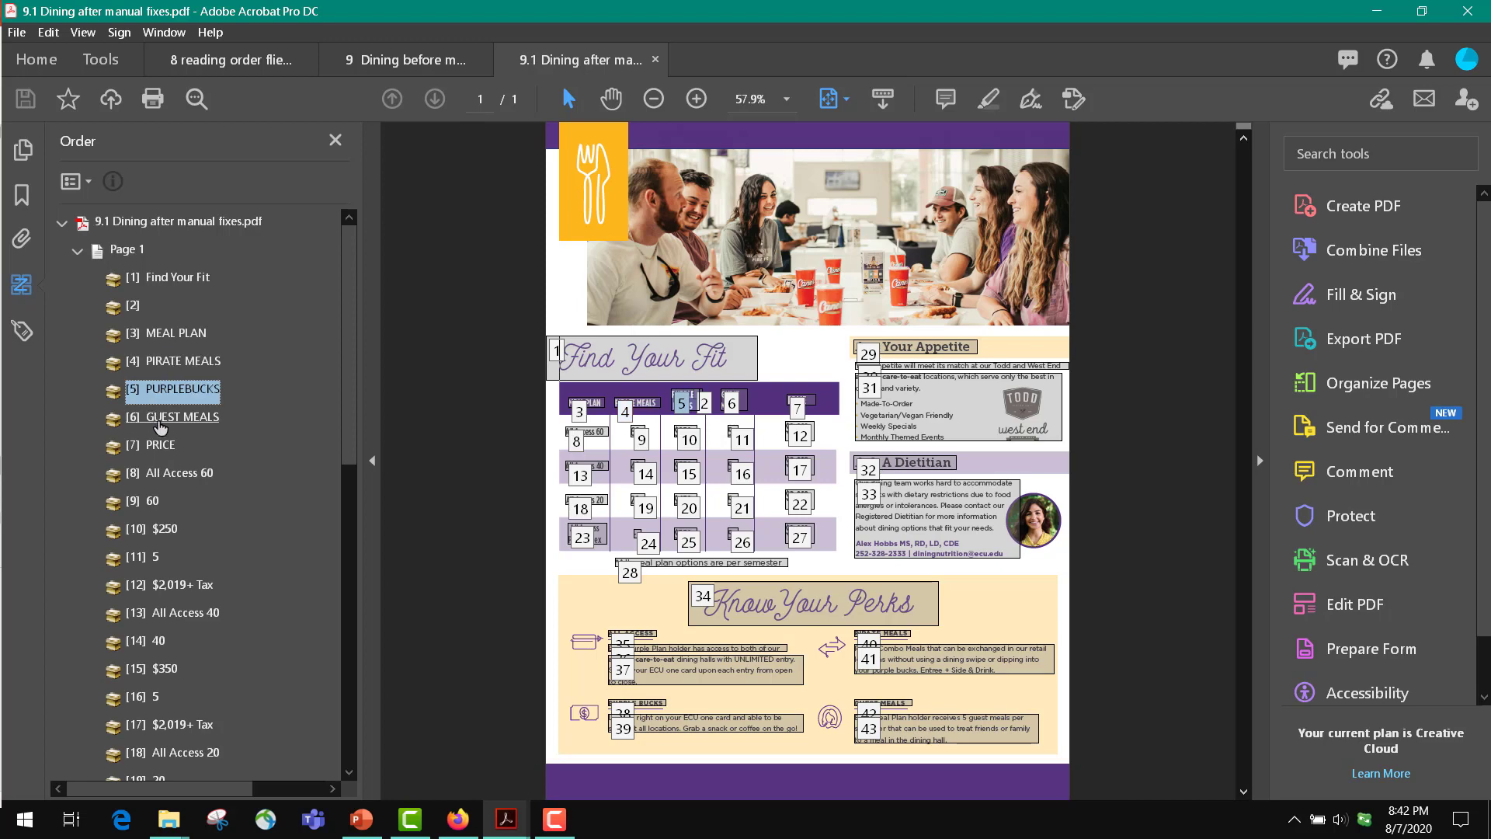
left_click(159, 419)
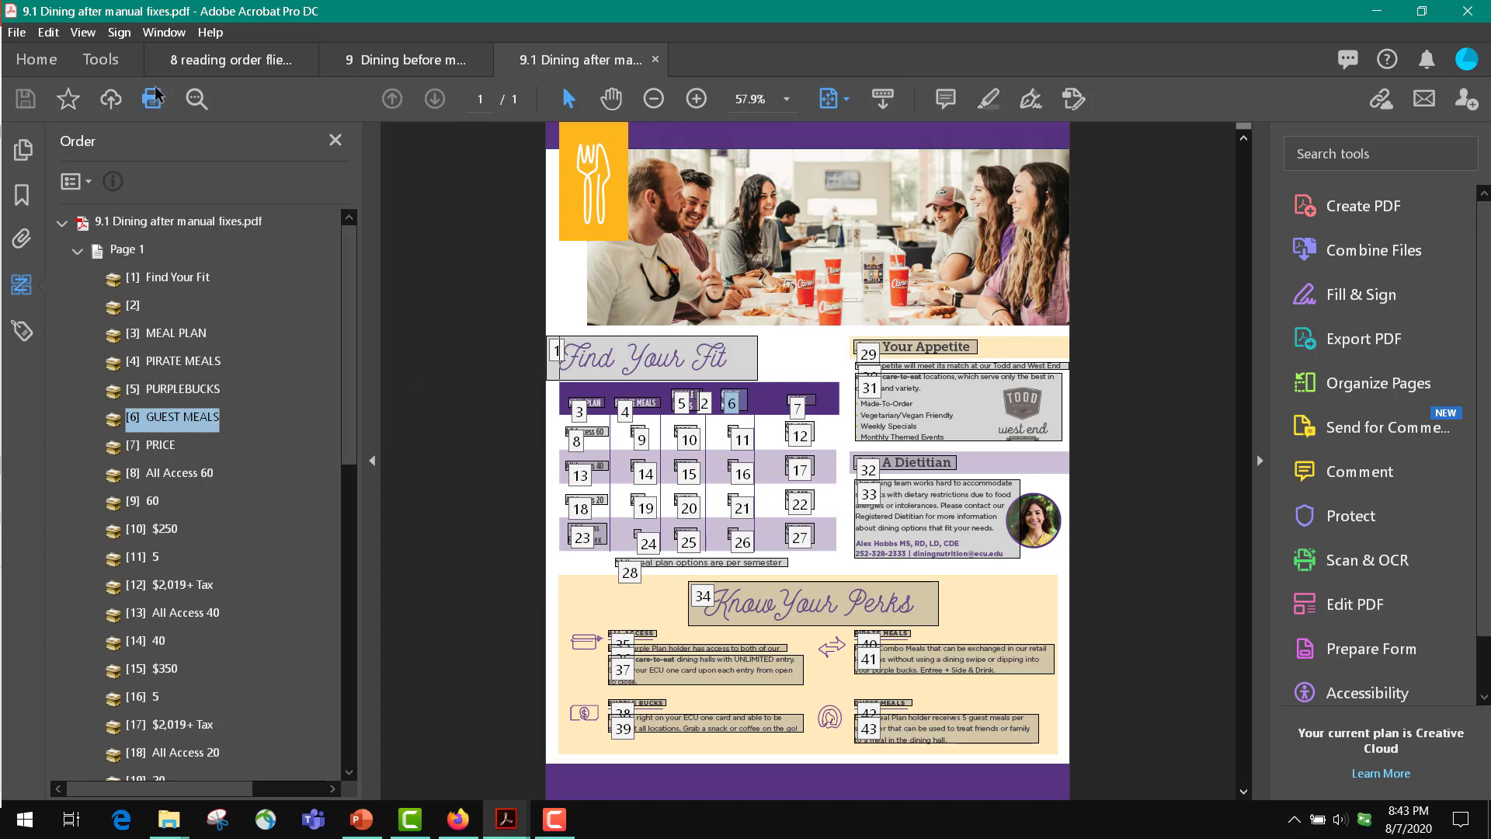
- Look up the Read Out Loud commands for the dining flyer without activating any
left_click(90, 36)
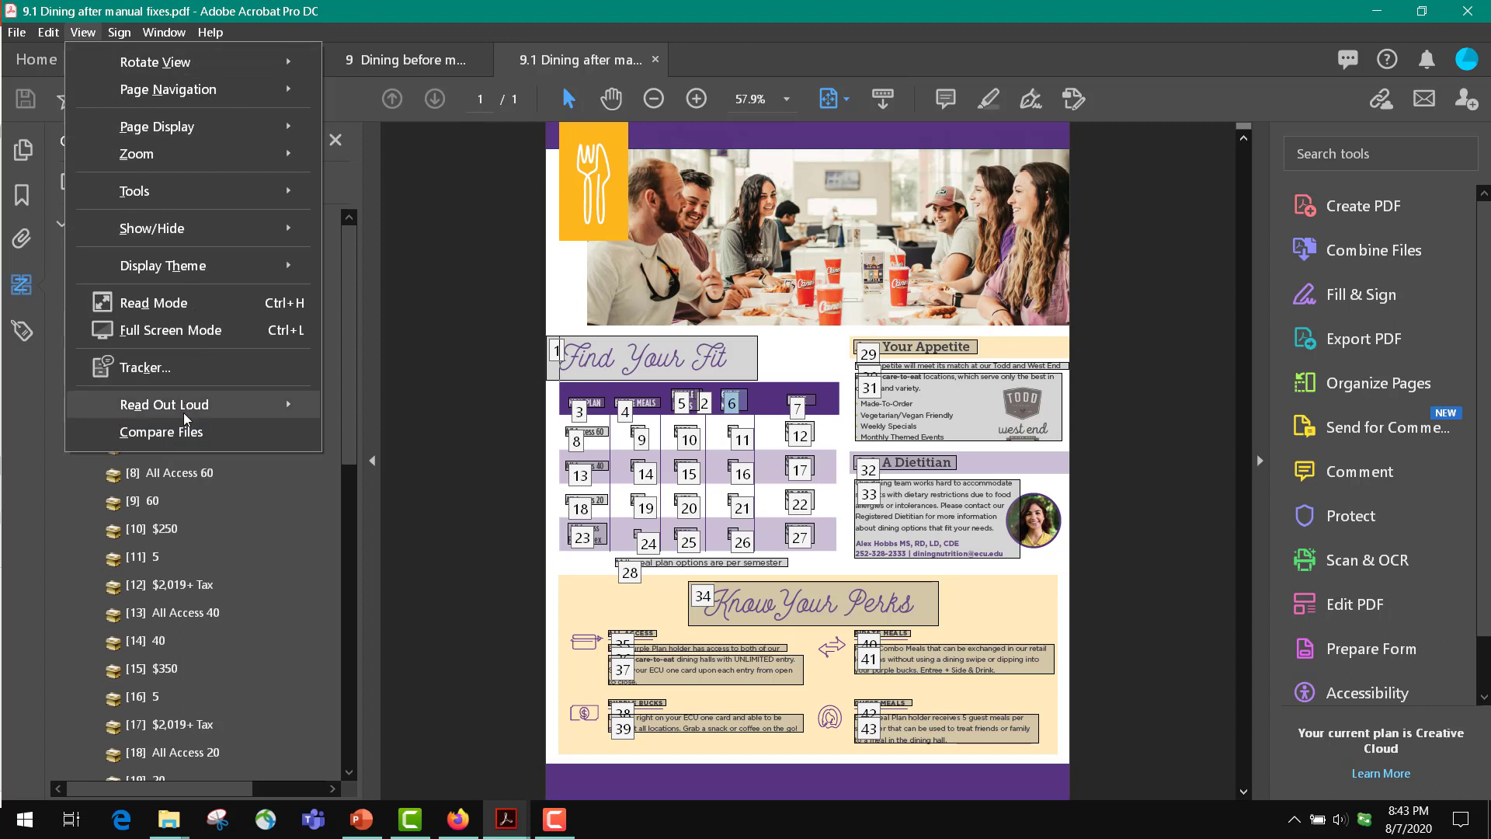
mouse_move(185, 408)
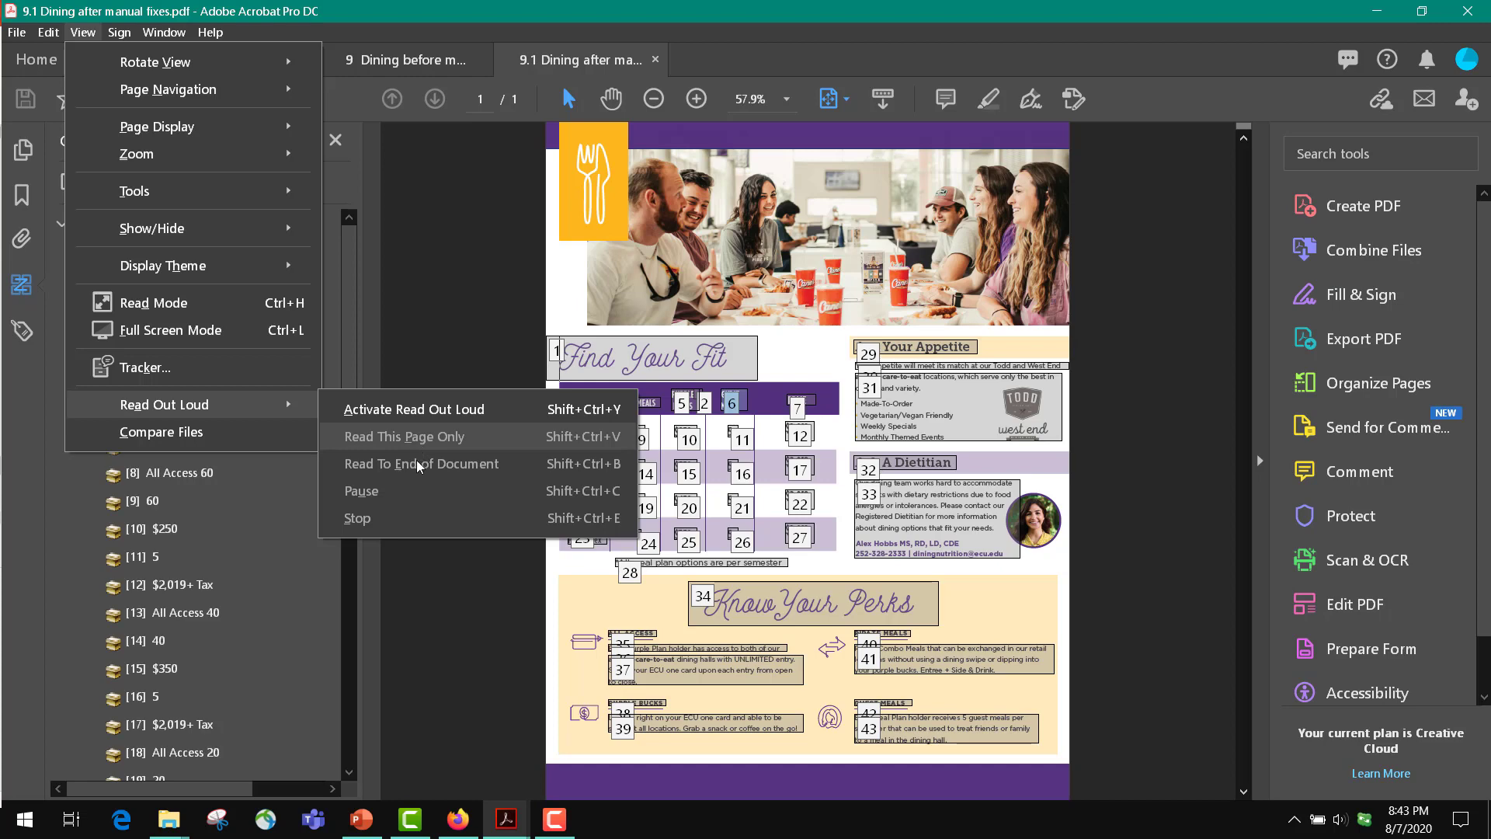
left_click(408, 566)
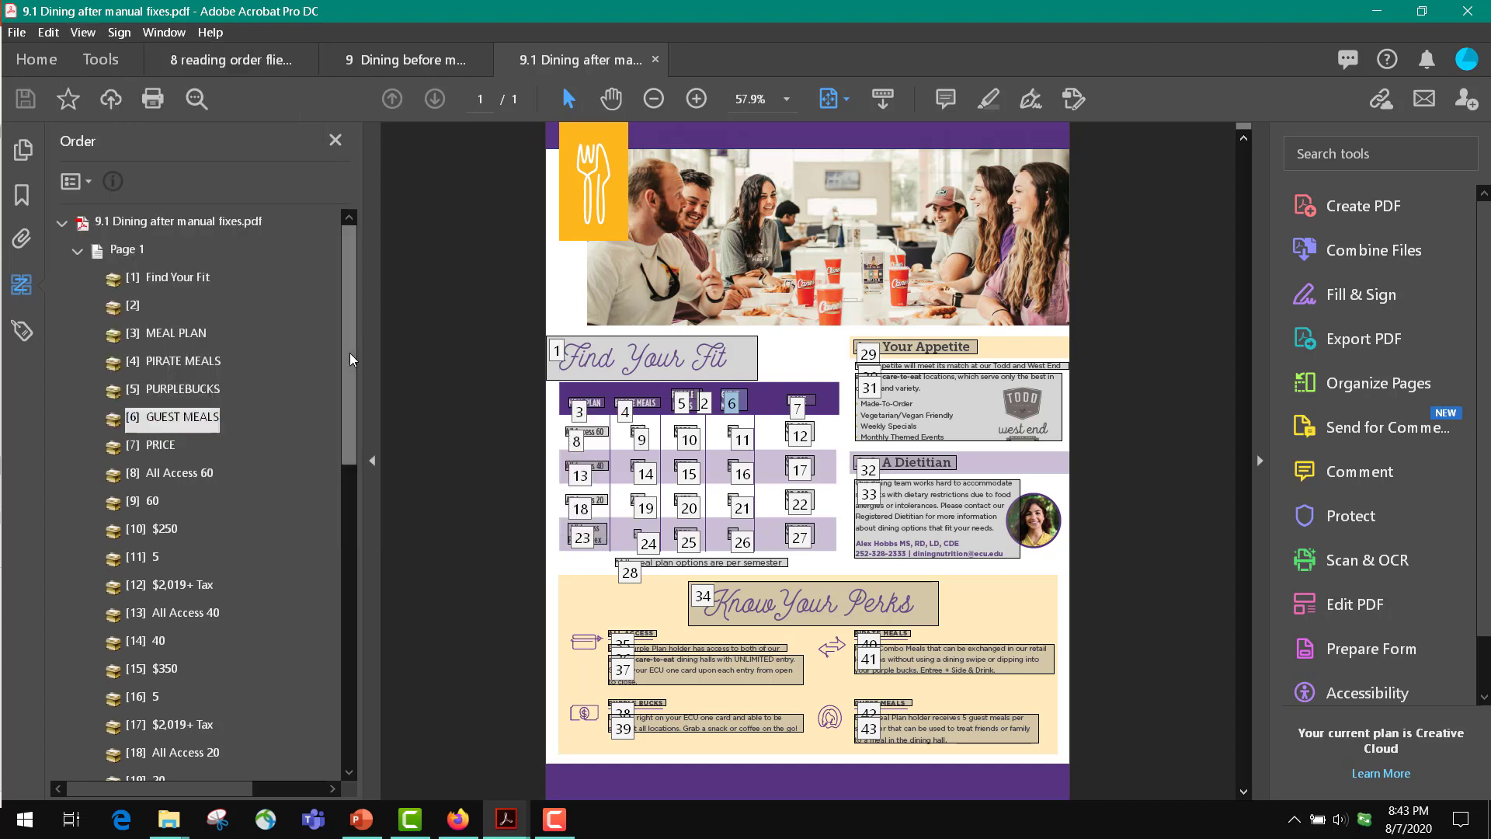
- In 9 Dining before manual fixes.pdf, tag the large photo of students at the top of the page as background/artifact
left_click(382, 70)
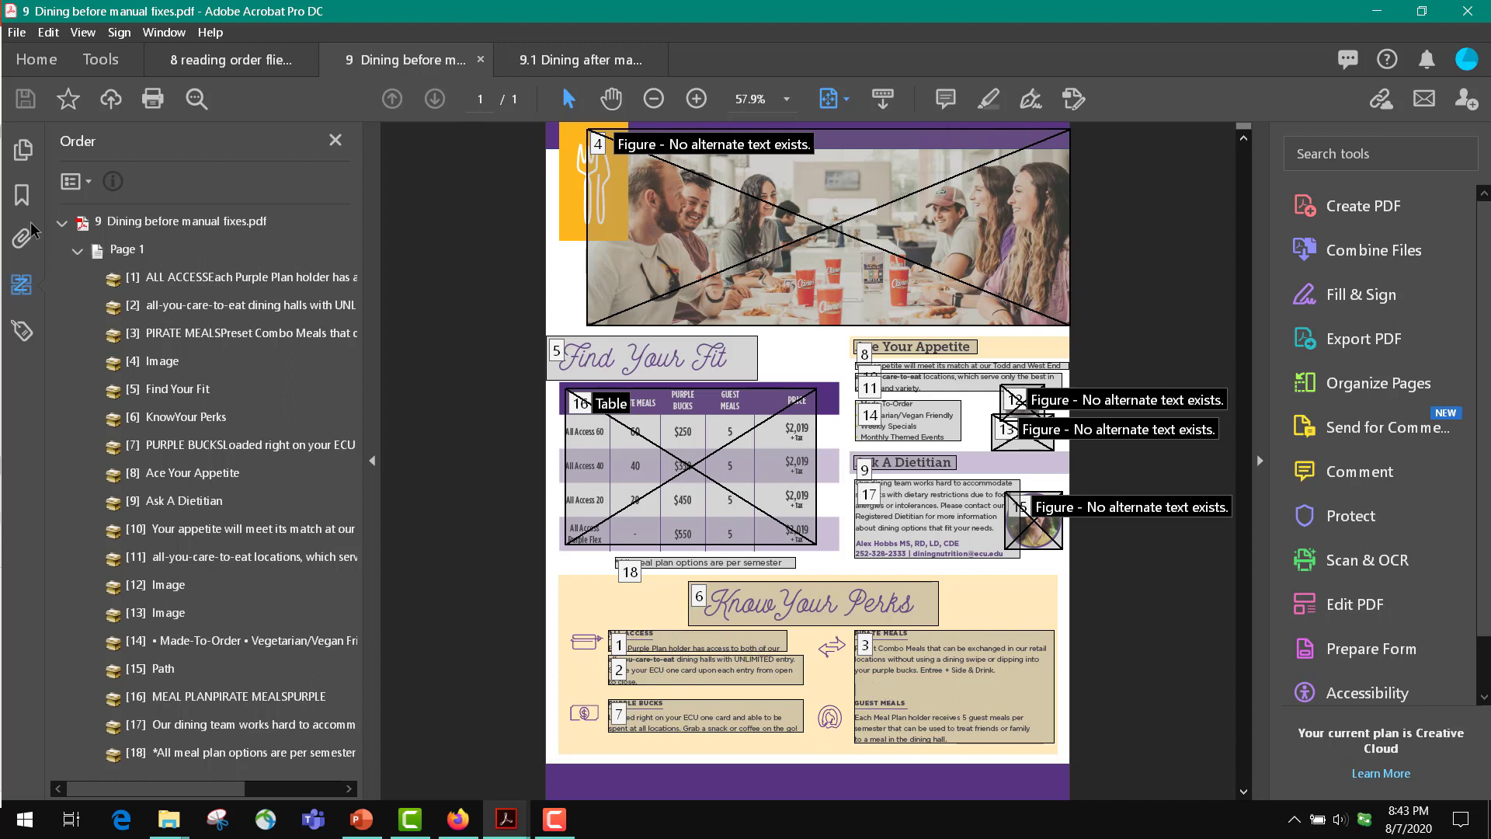
left_click(142, 368)
right_click(143, 368)
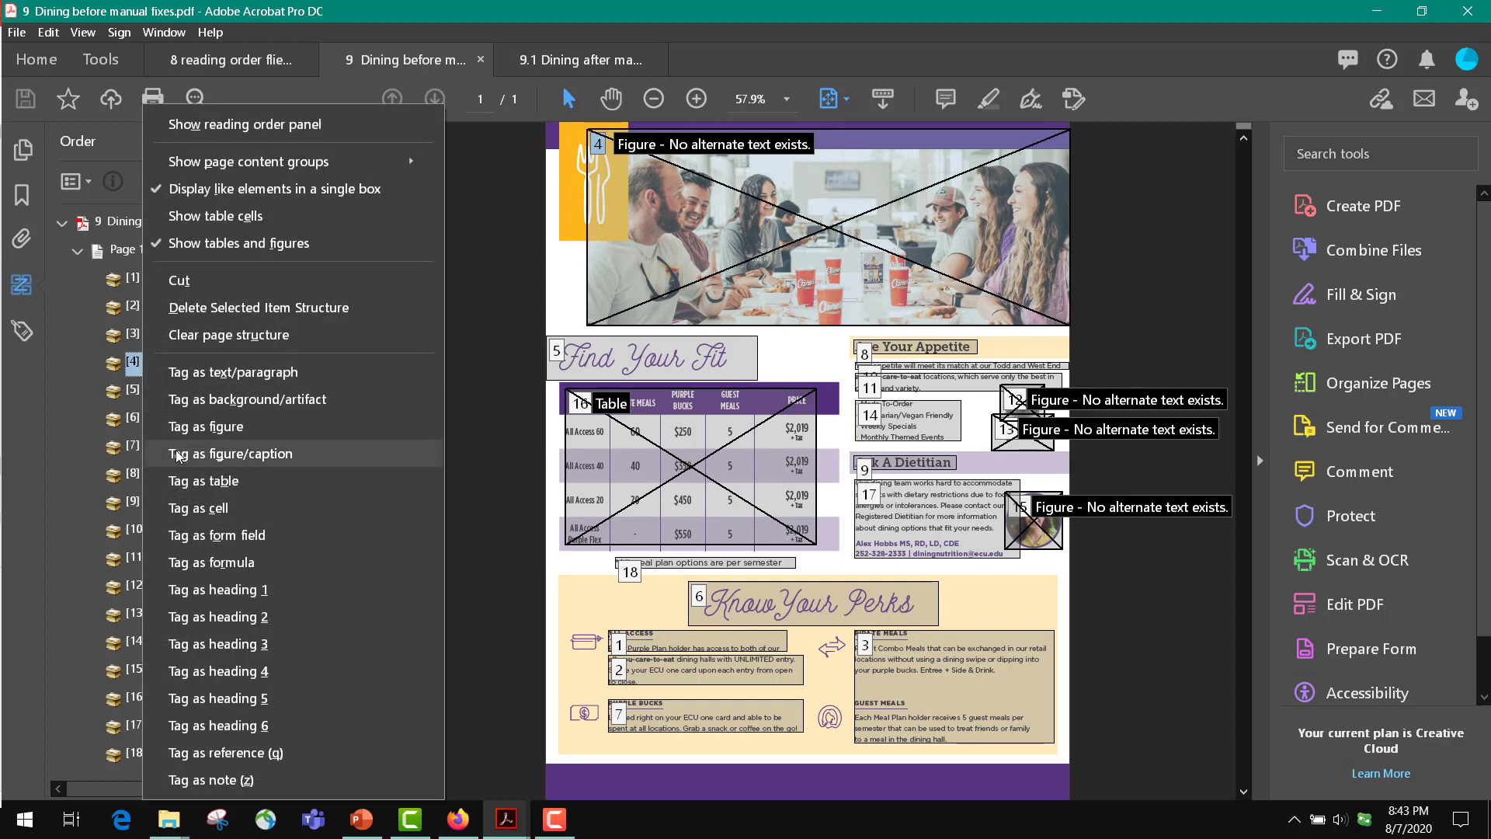
left_click(215, 399)
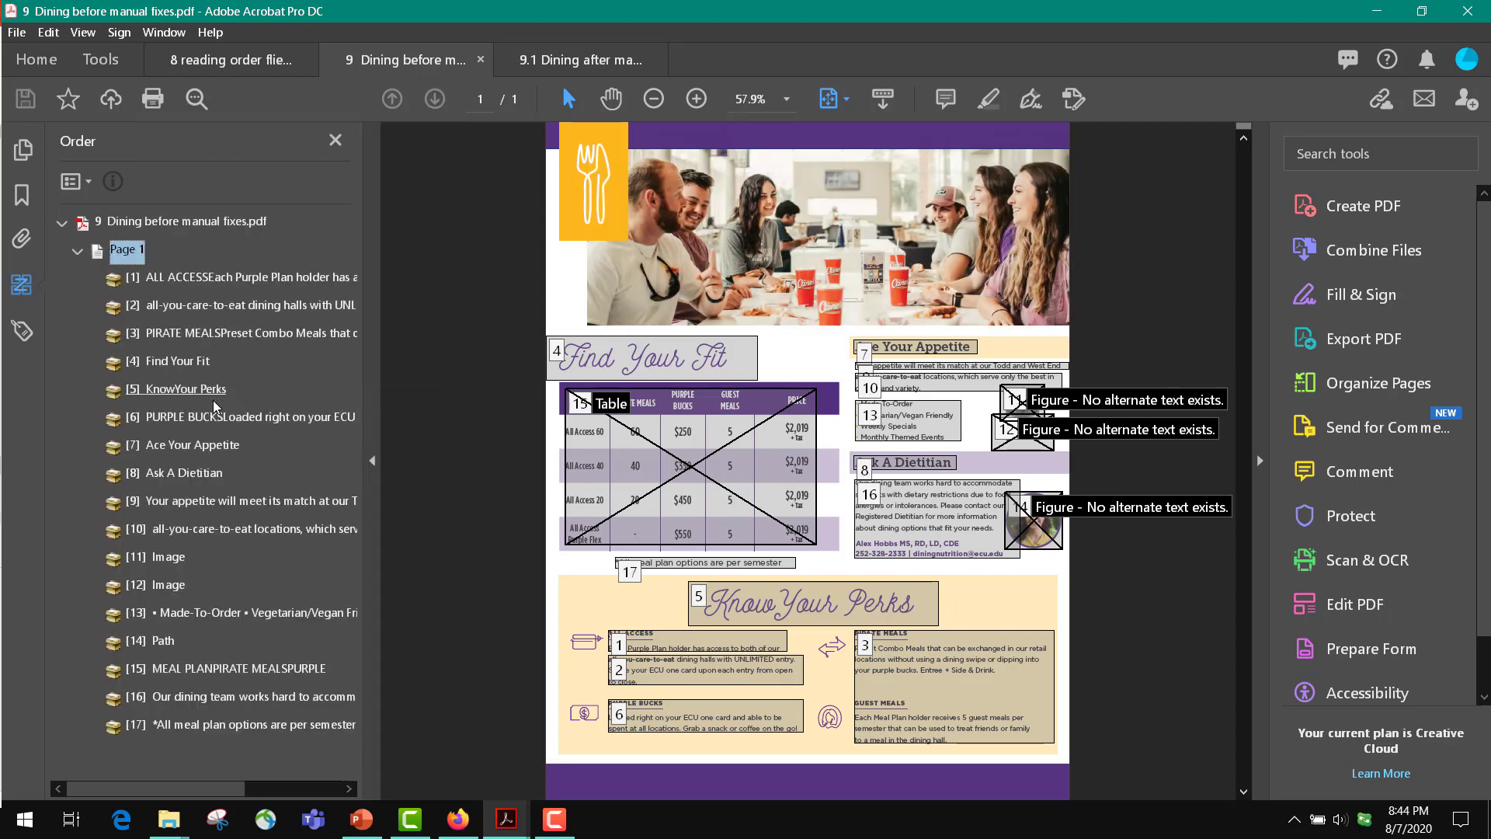
- Move the Find Your Fit heading to the first position in page 1's content order, ahead of the ALL ACCESS text
left_click(180, 286)
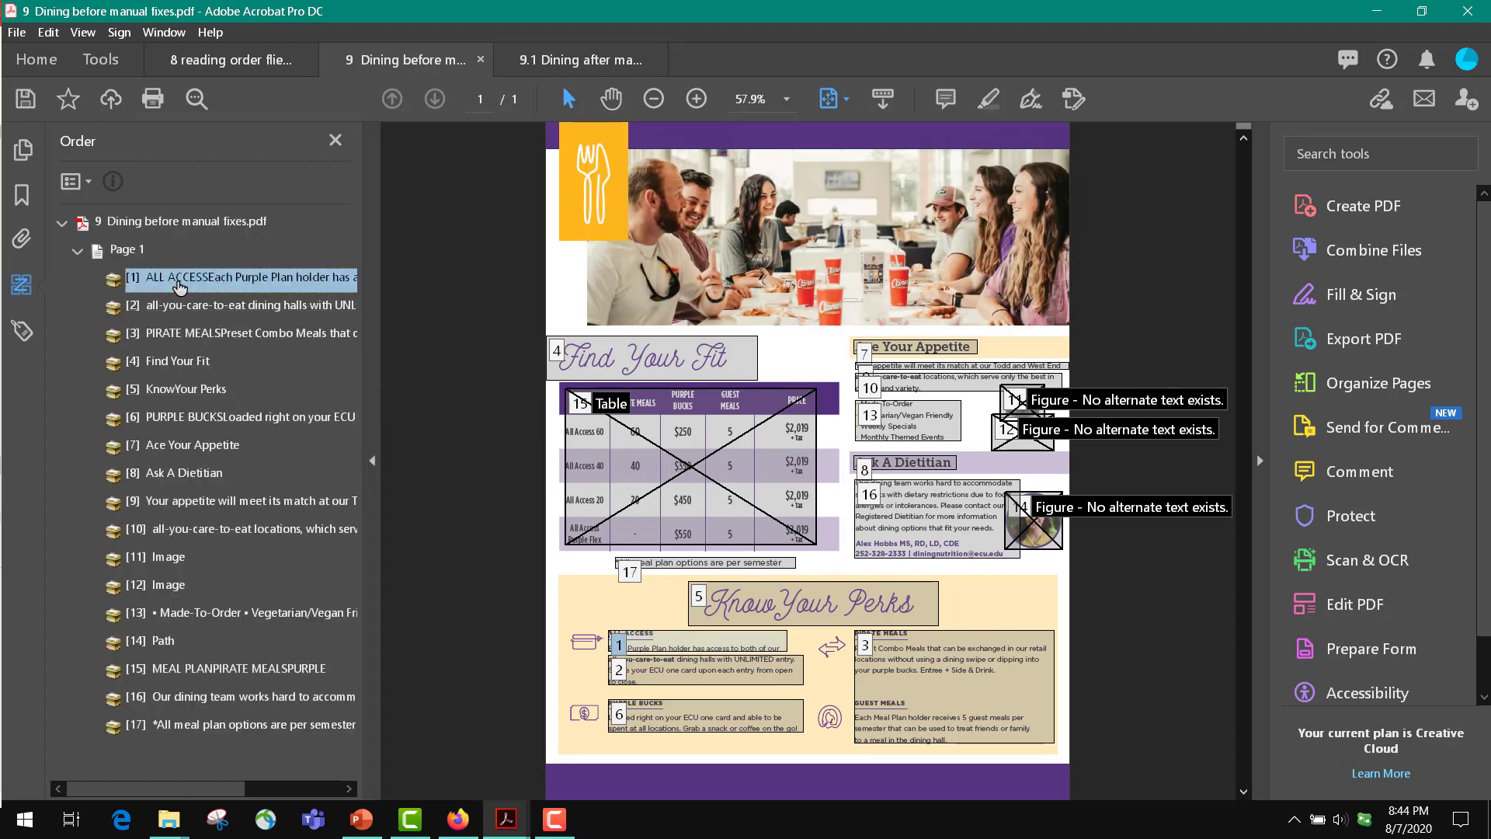
left_click(186, 362)
left_click_drag(208, 358, 144, 256)
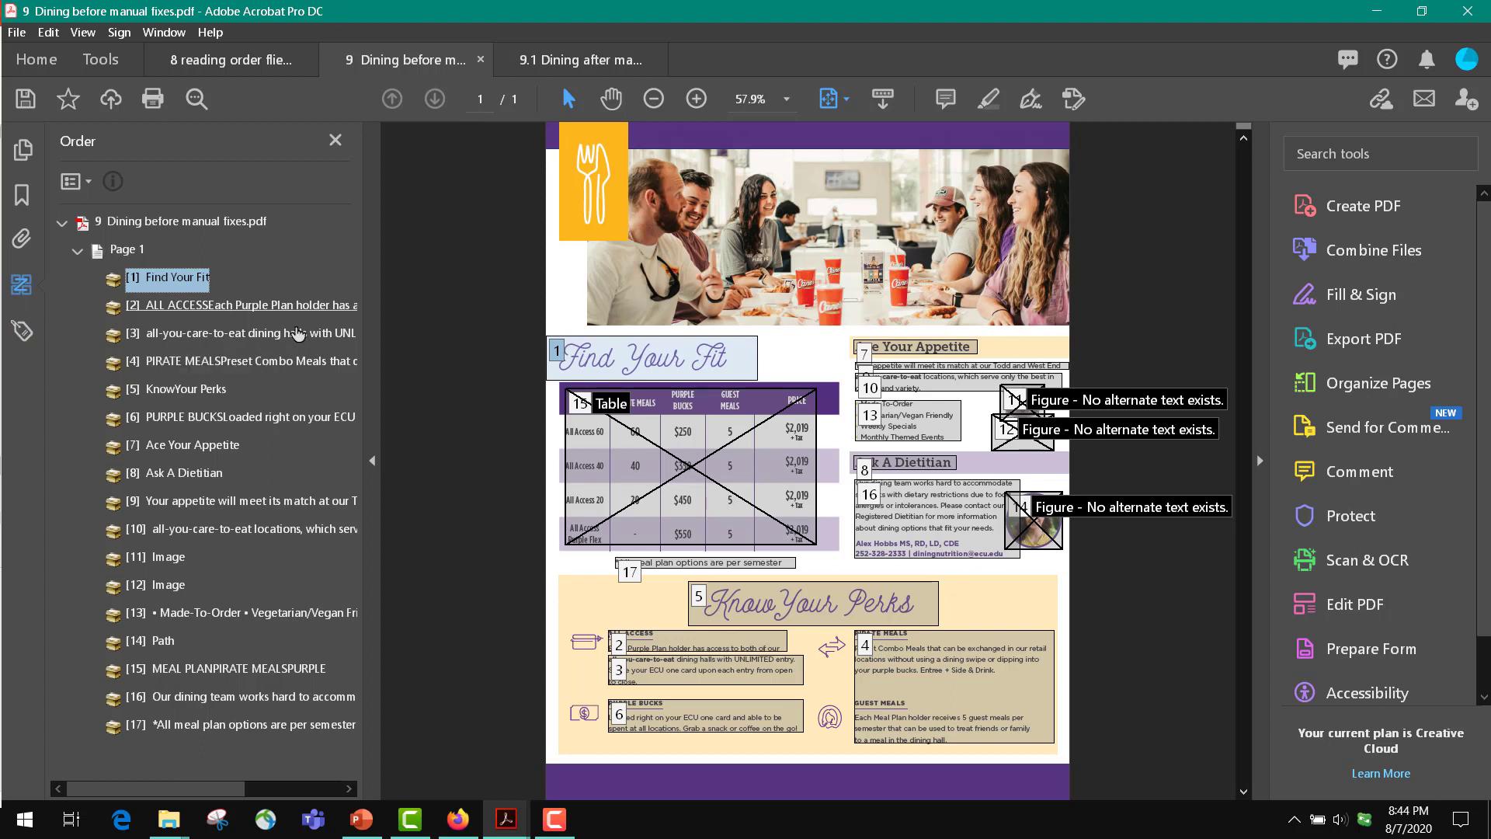
- Locate the tag of the Find Your Fit heading in the tag tree from its selected page text, and return to the content order
left_click(23, 332)
left_click_drag(740, 358, 542, 342)
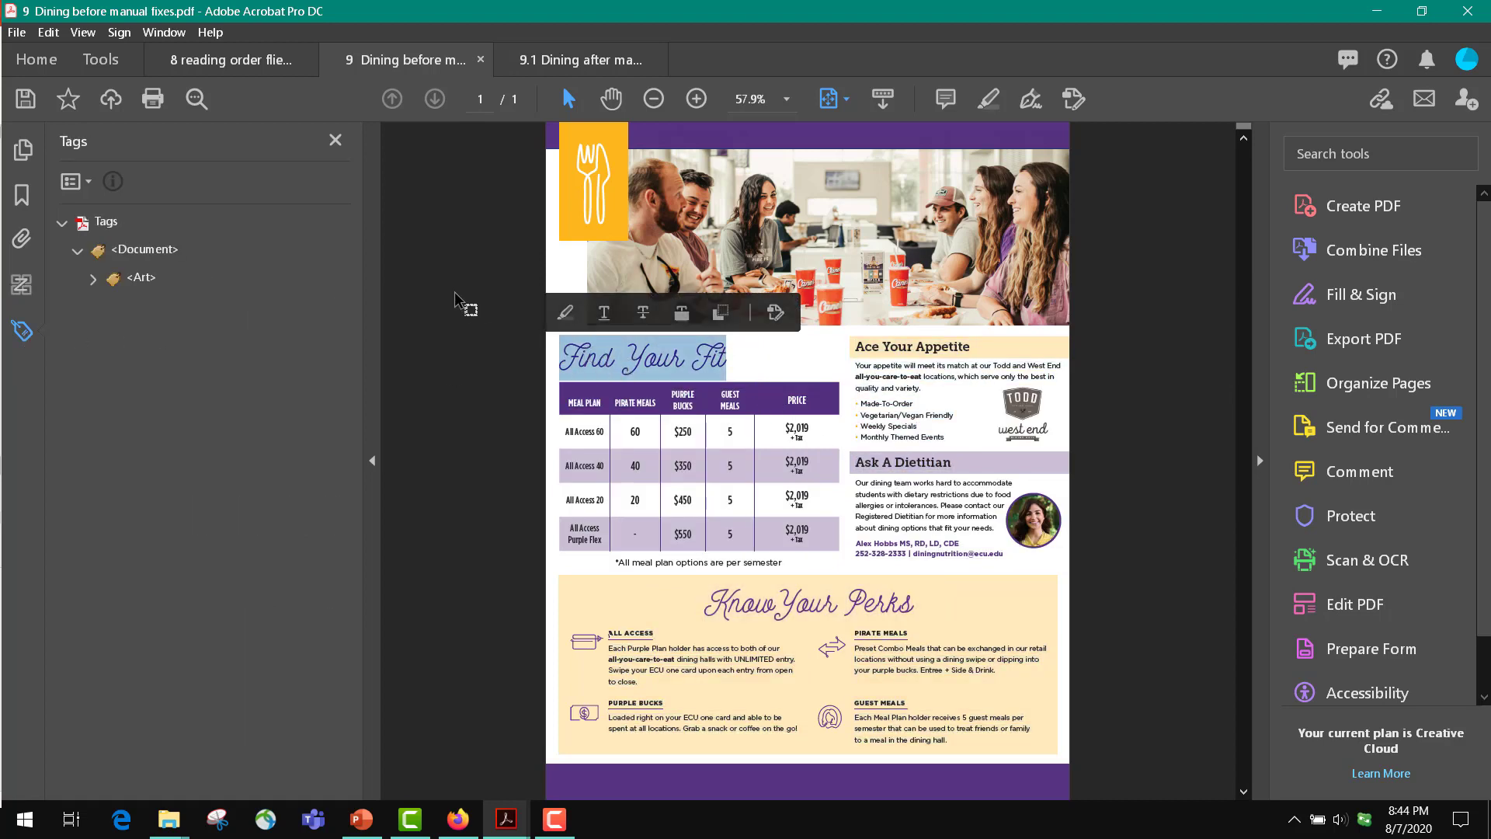
left_click(88, 184)
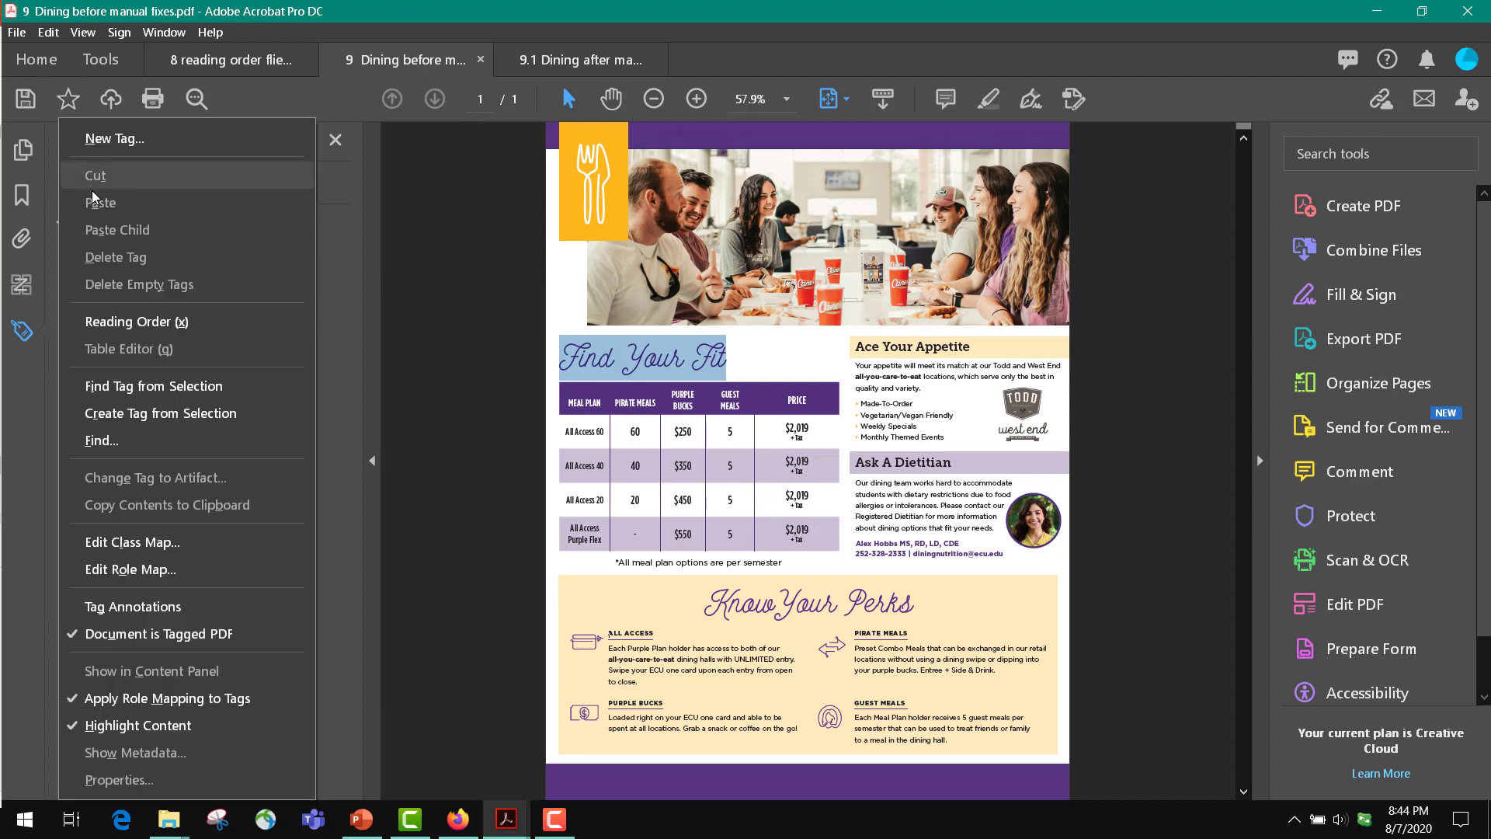
left_click(160, 384)
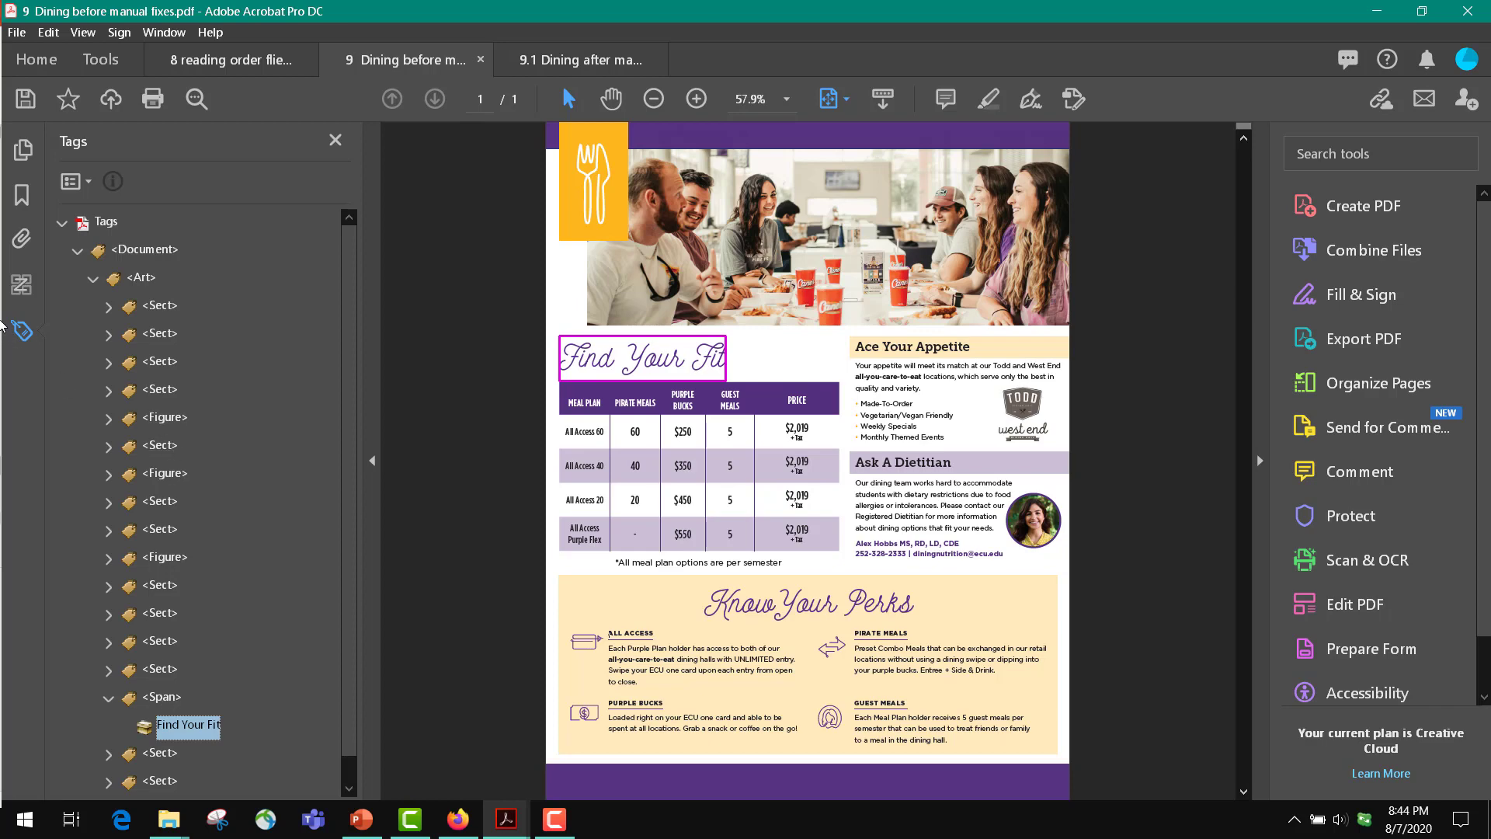
left_click(22, 284)
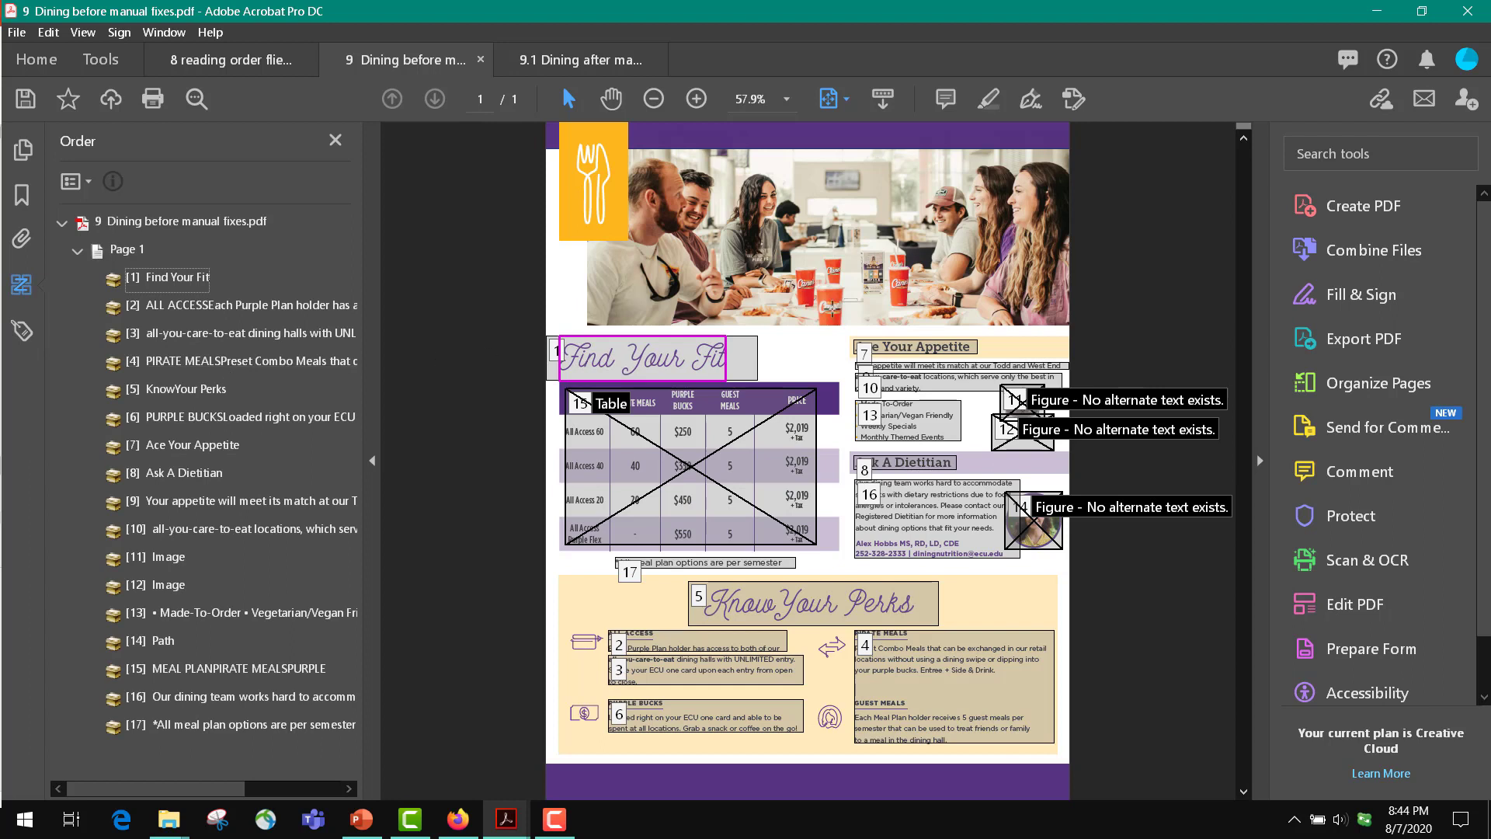